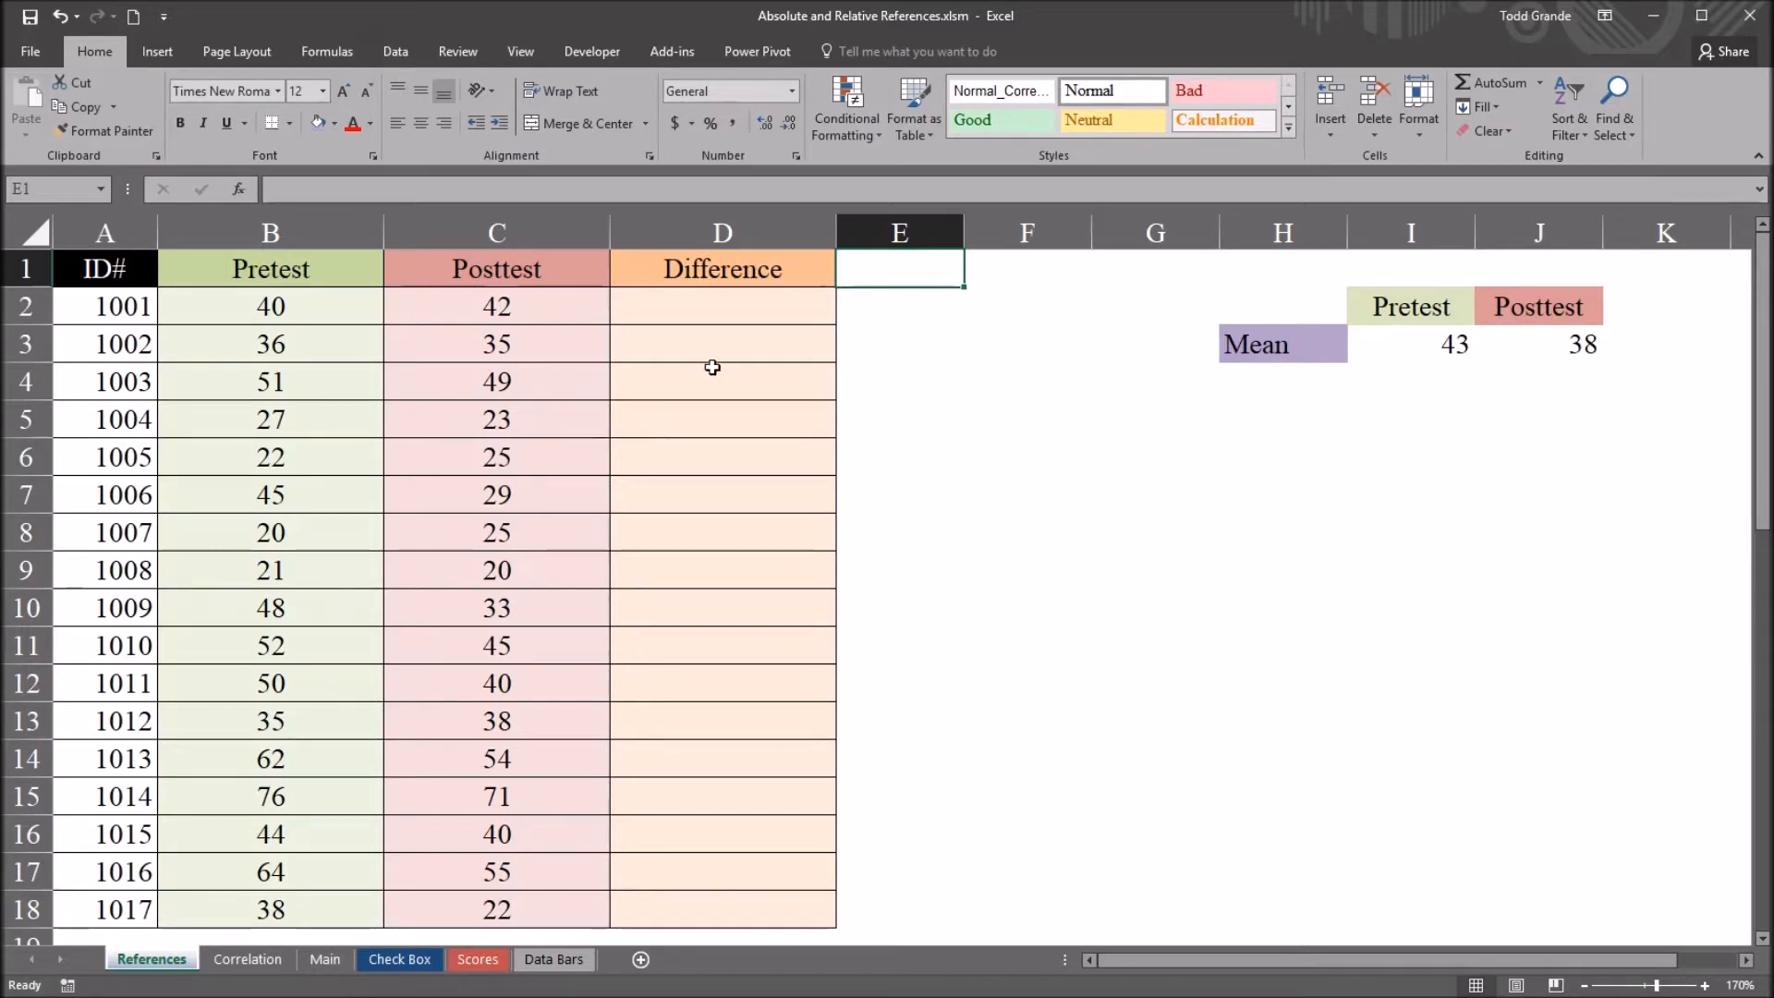
- Review the Pretest, Posttest and Difference columns and their header cells before building the formula
left_click(275, 264)
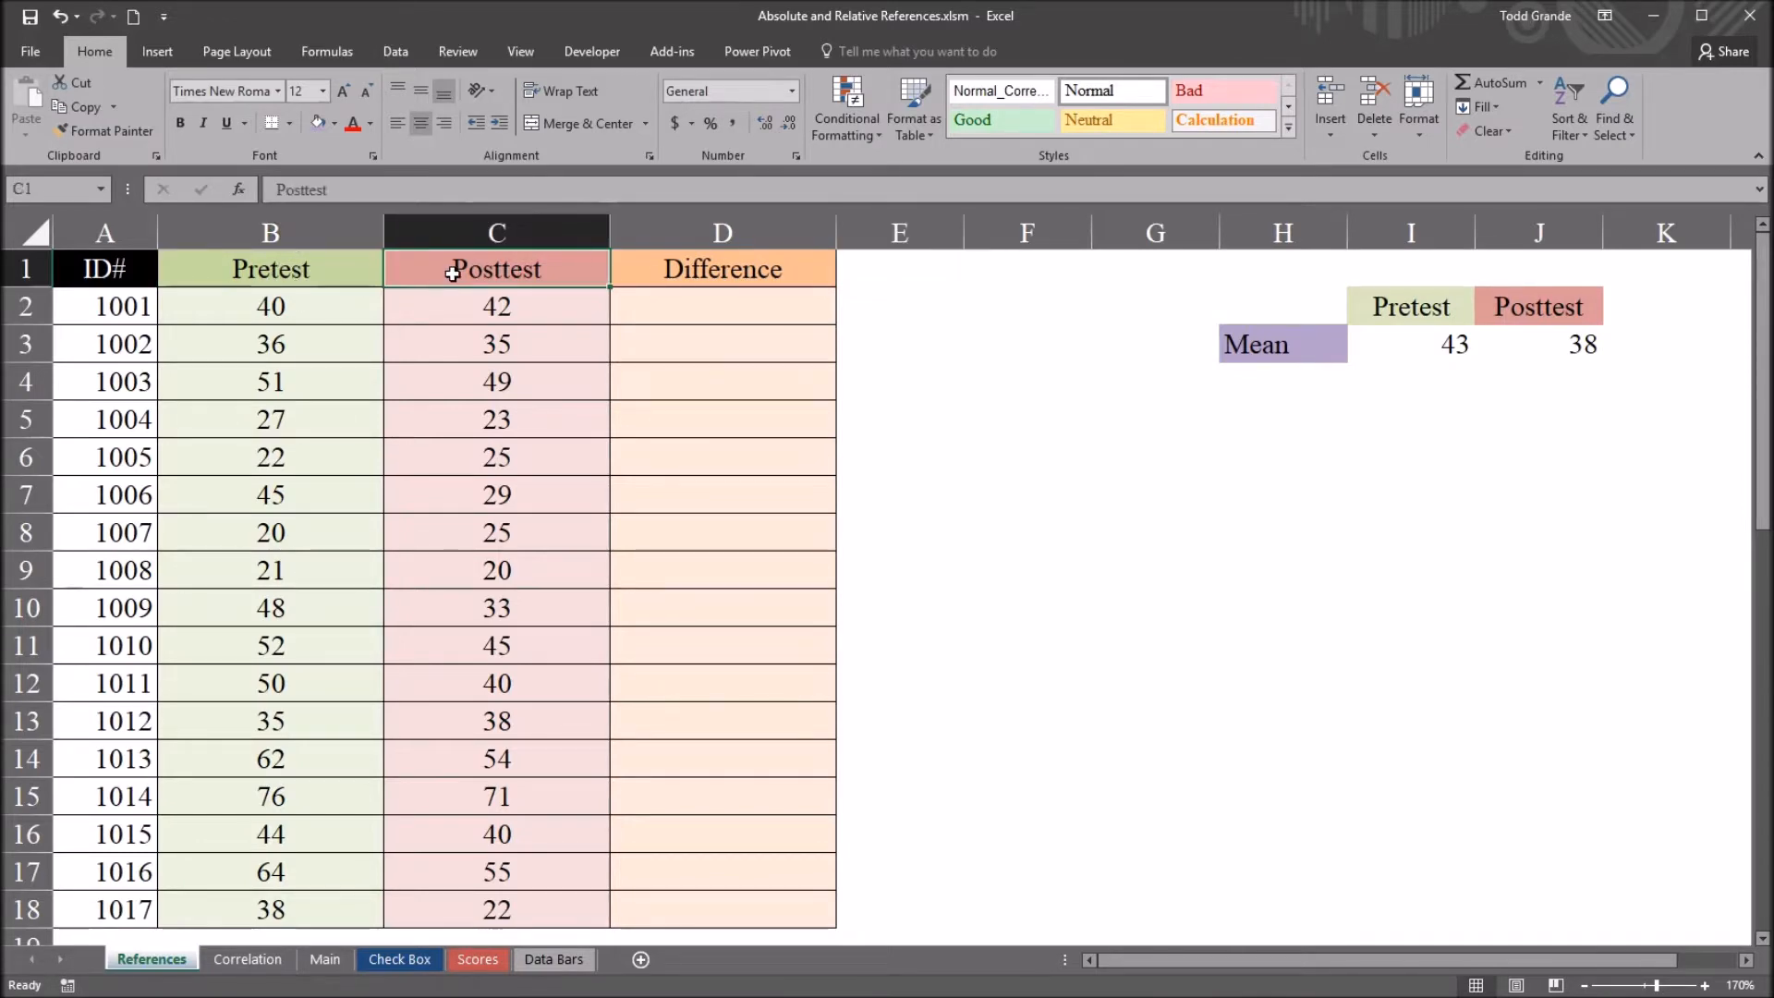
left_click(300, 233)
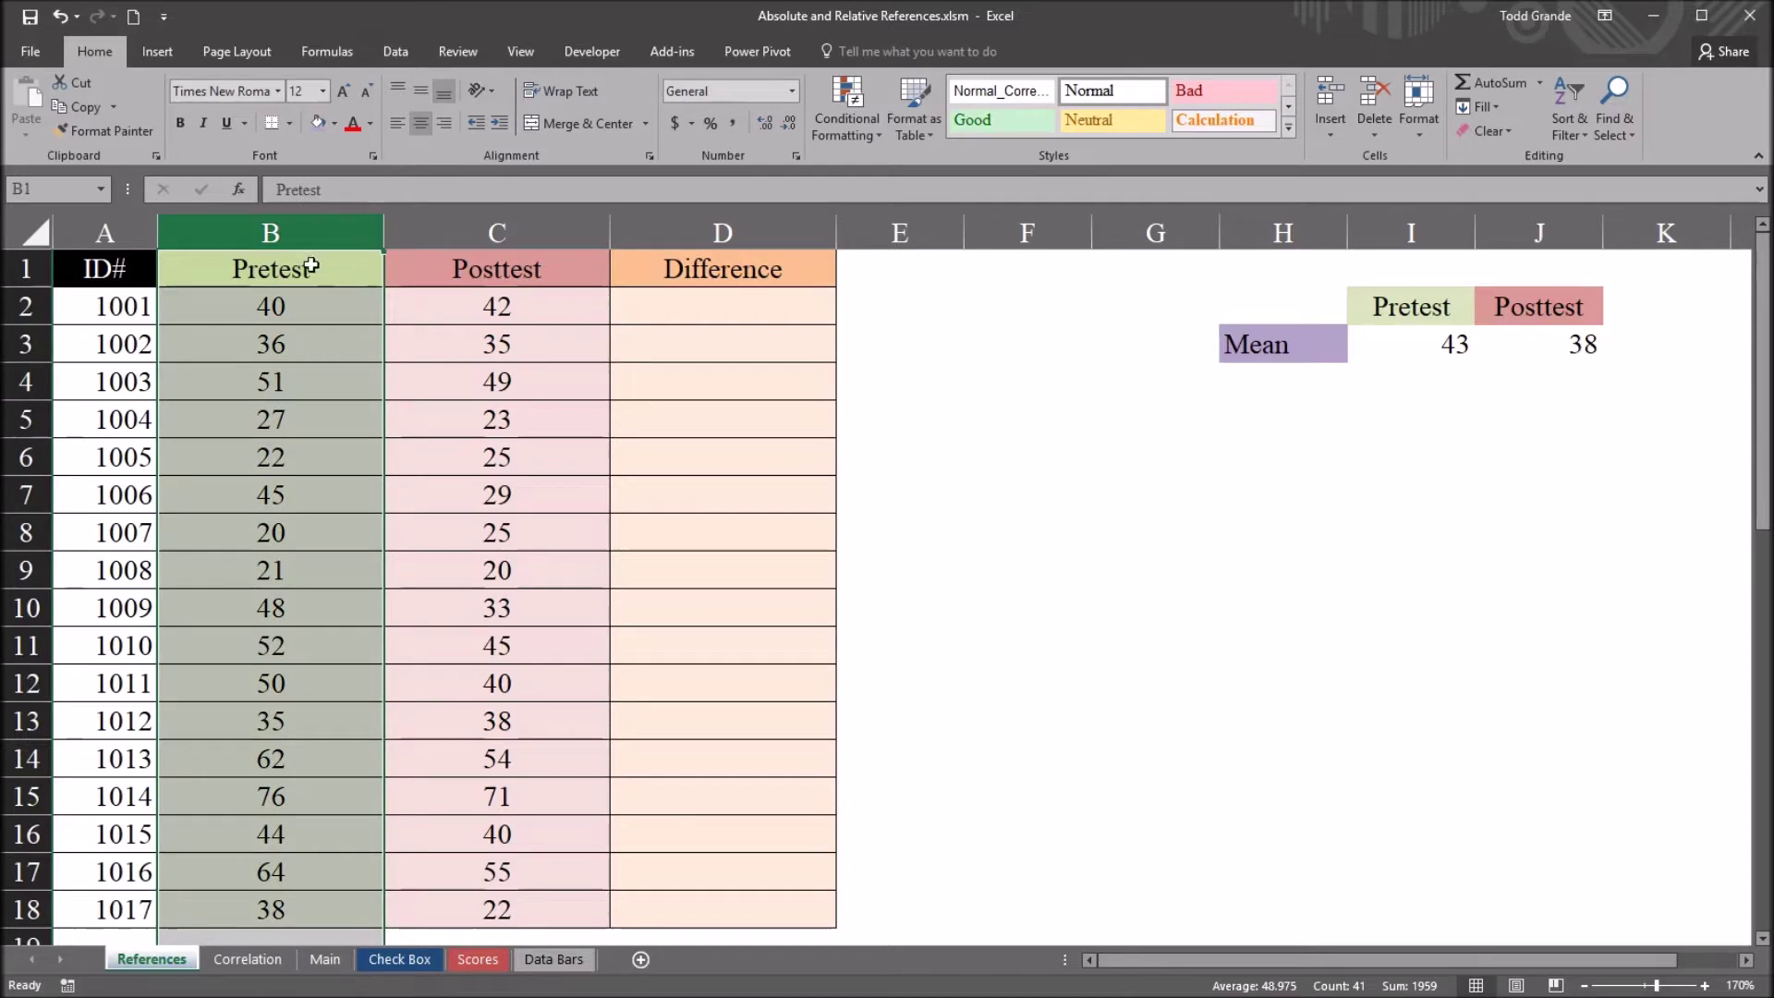
left_click(461, 235)
left_click(479, 272)
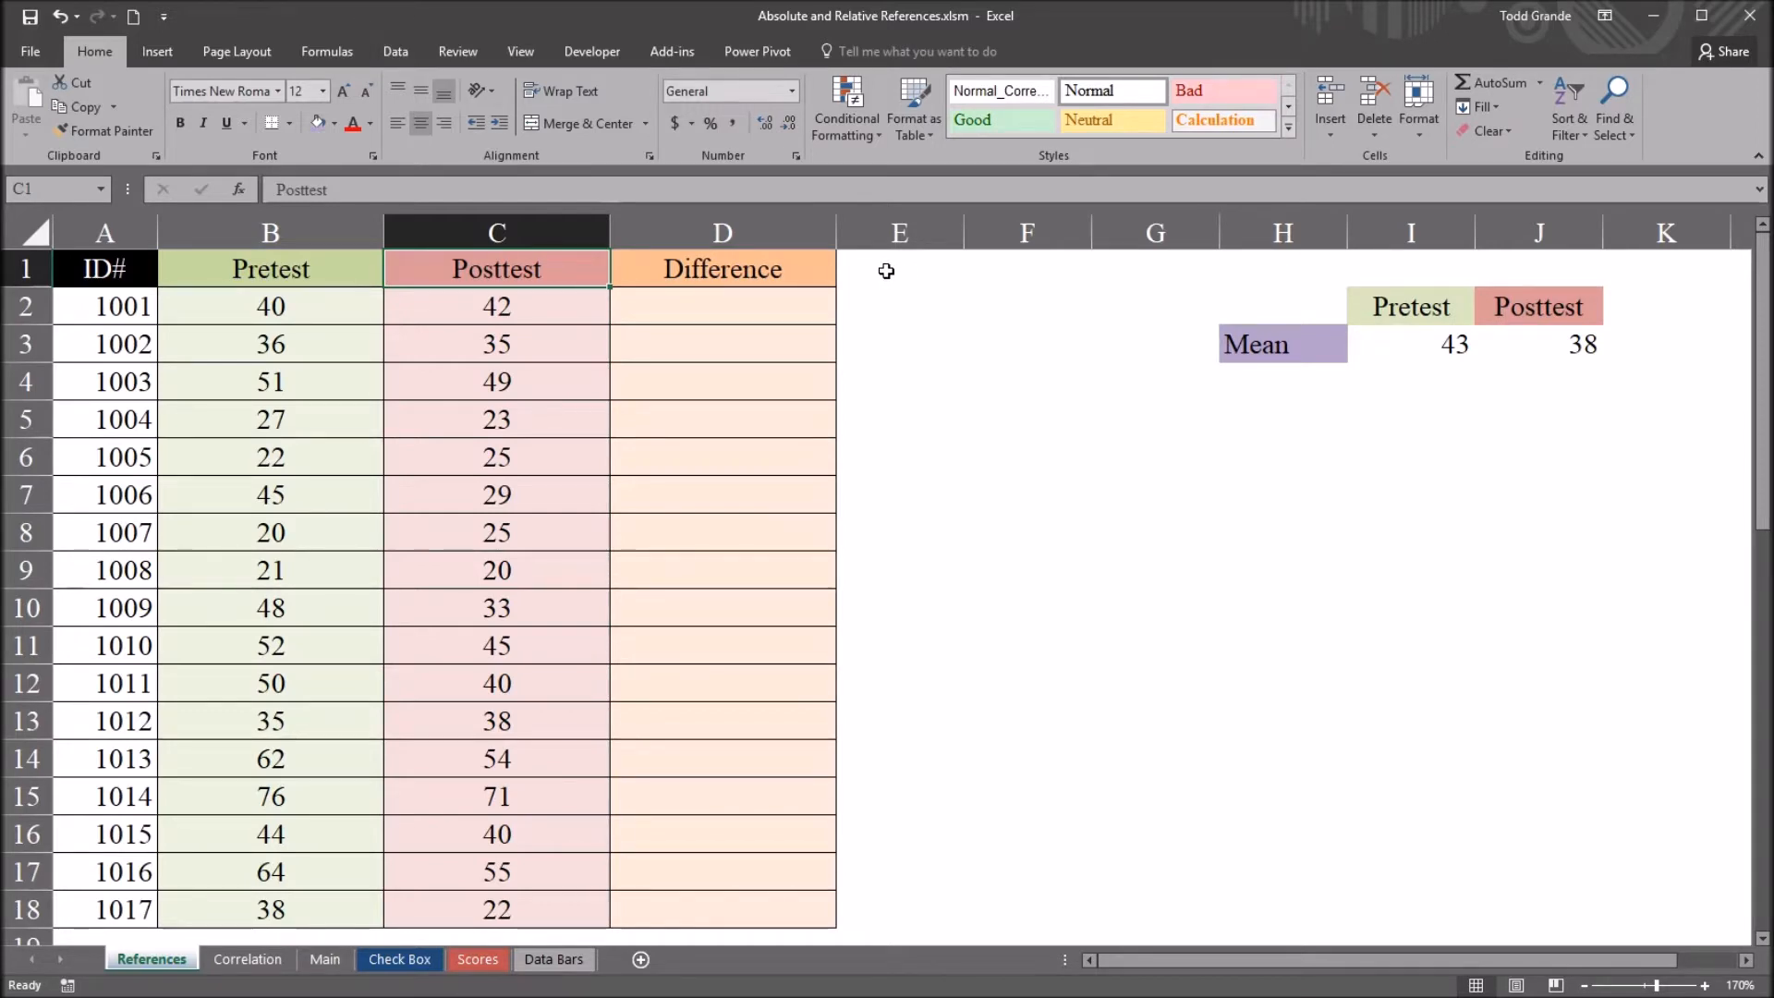
left_click(885, 271)
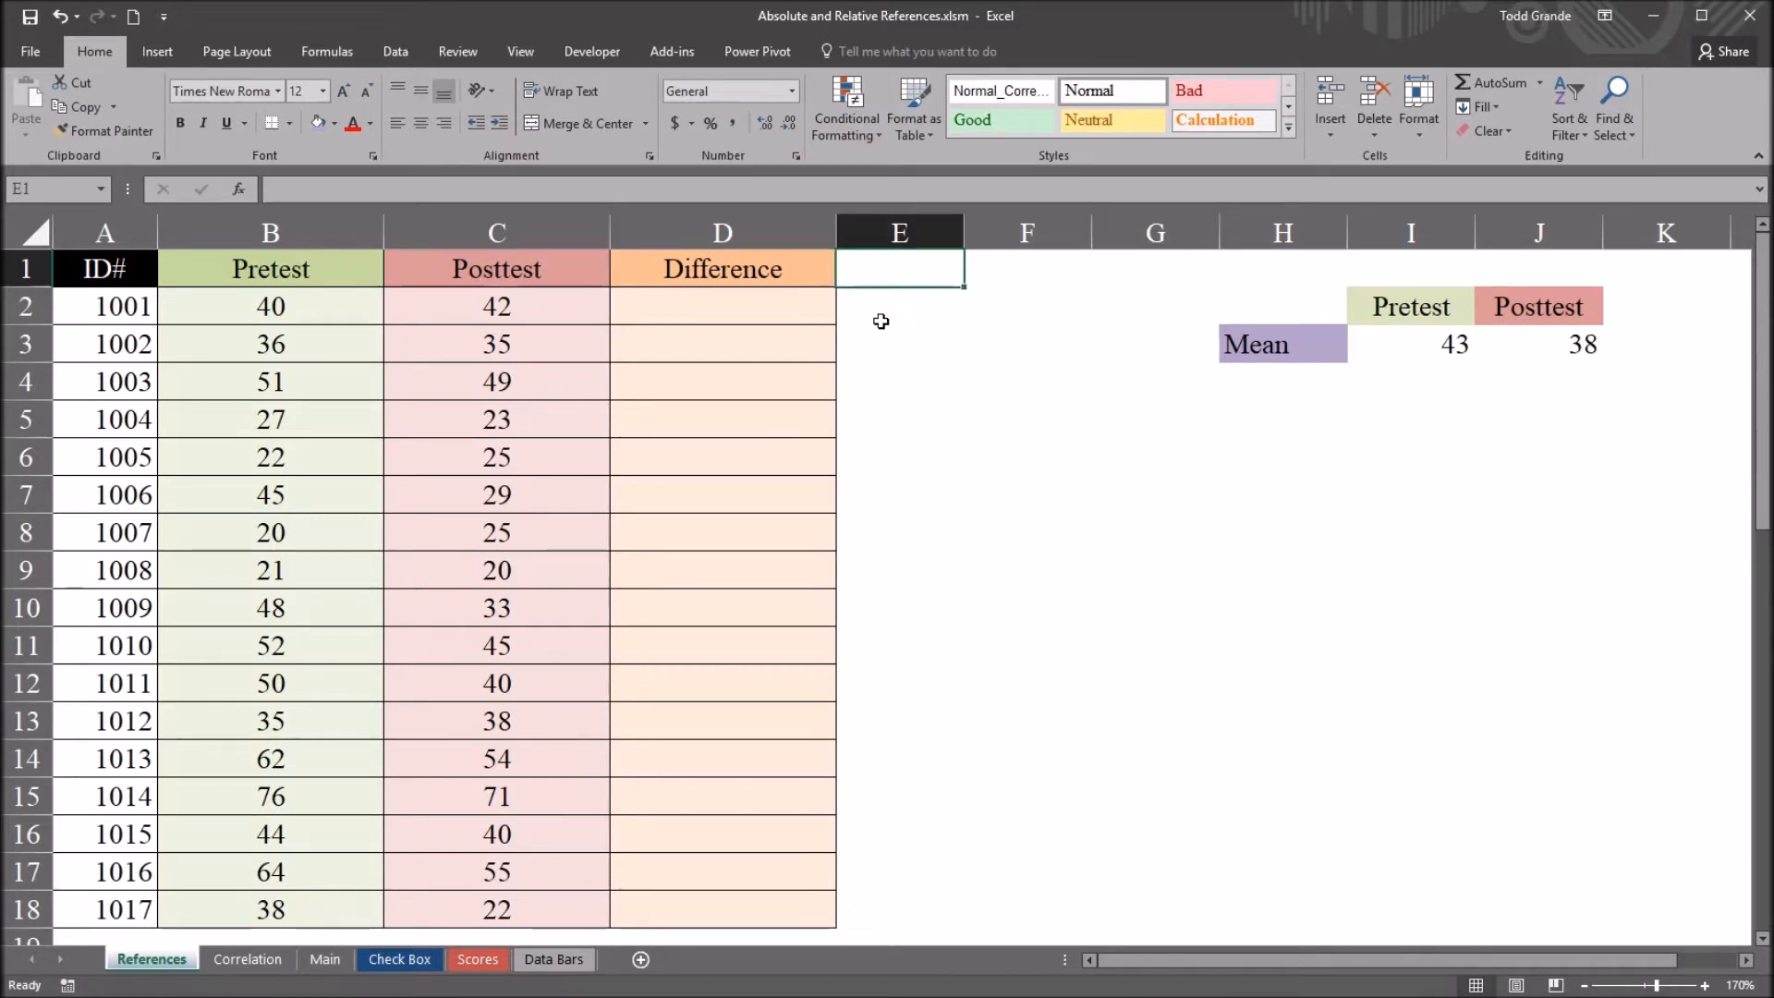
left_click(709, 310)
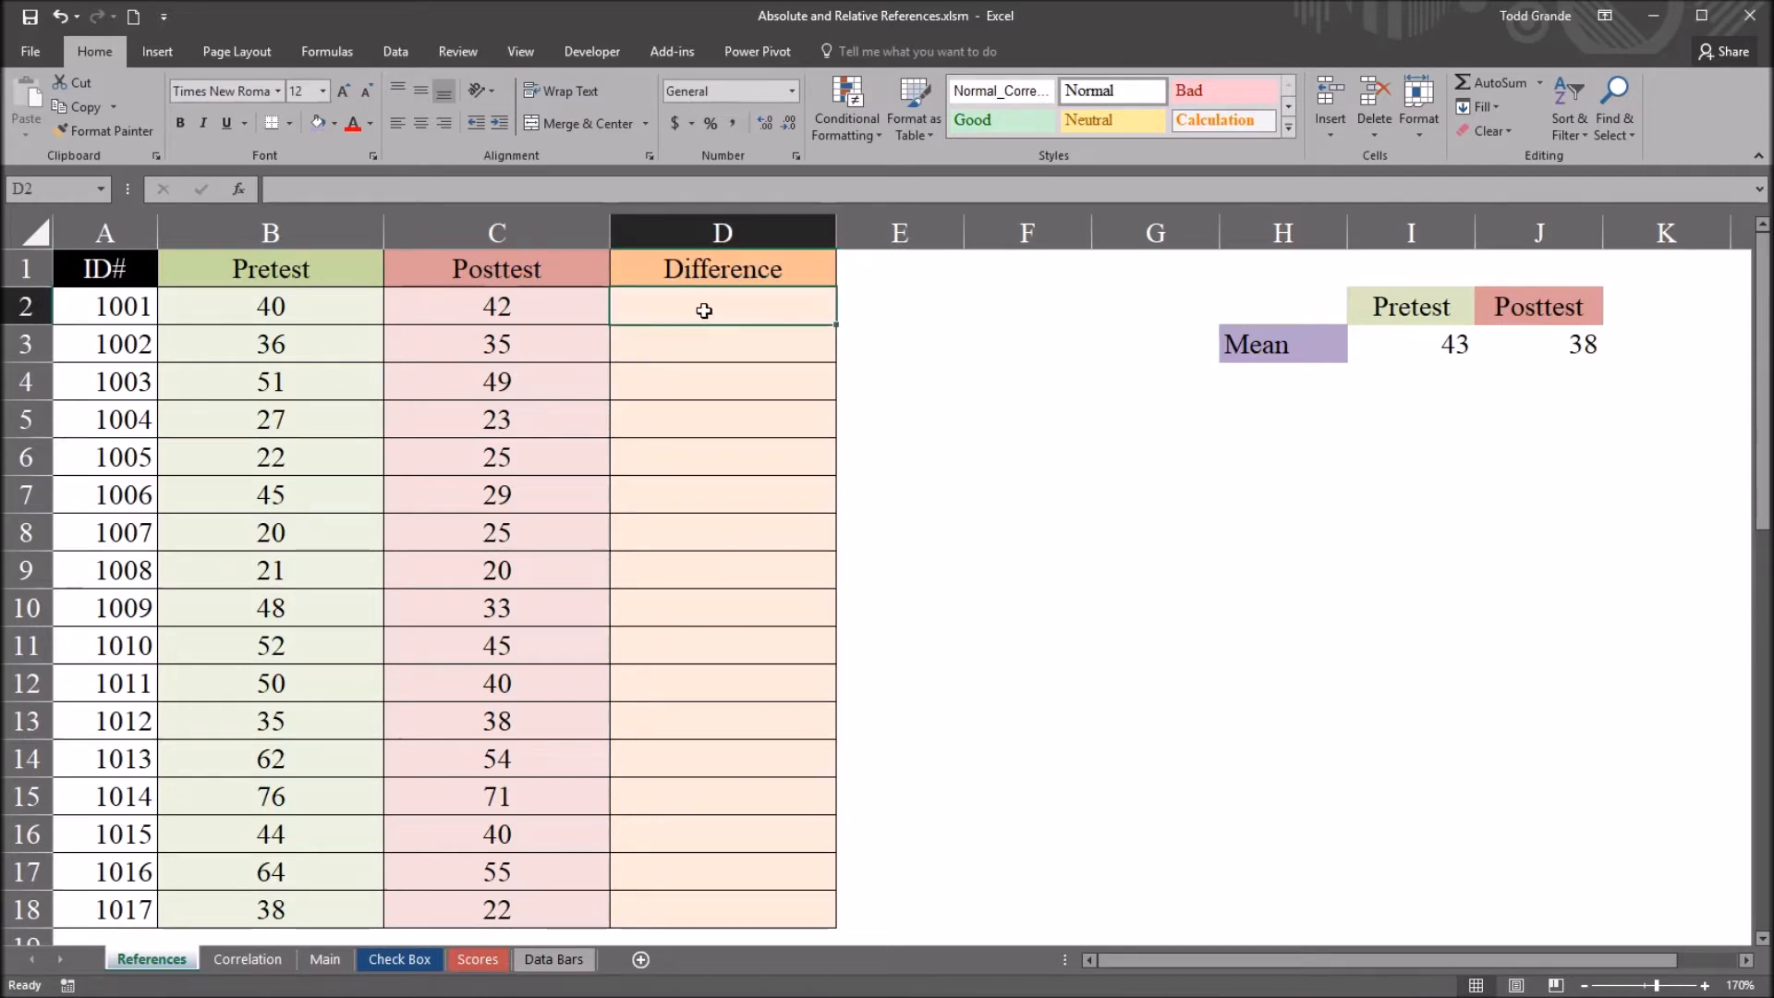
left_click(721, 233)
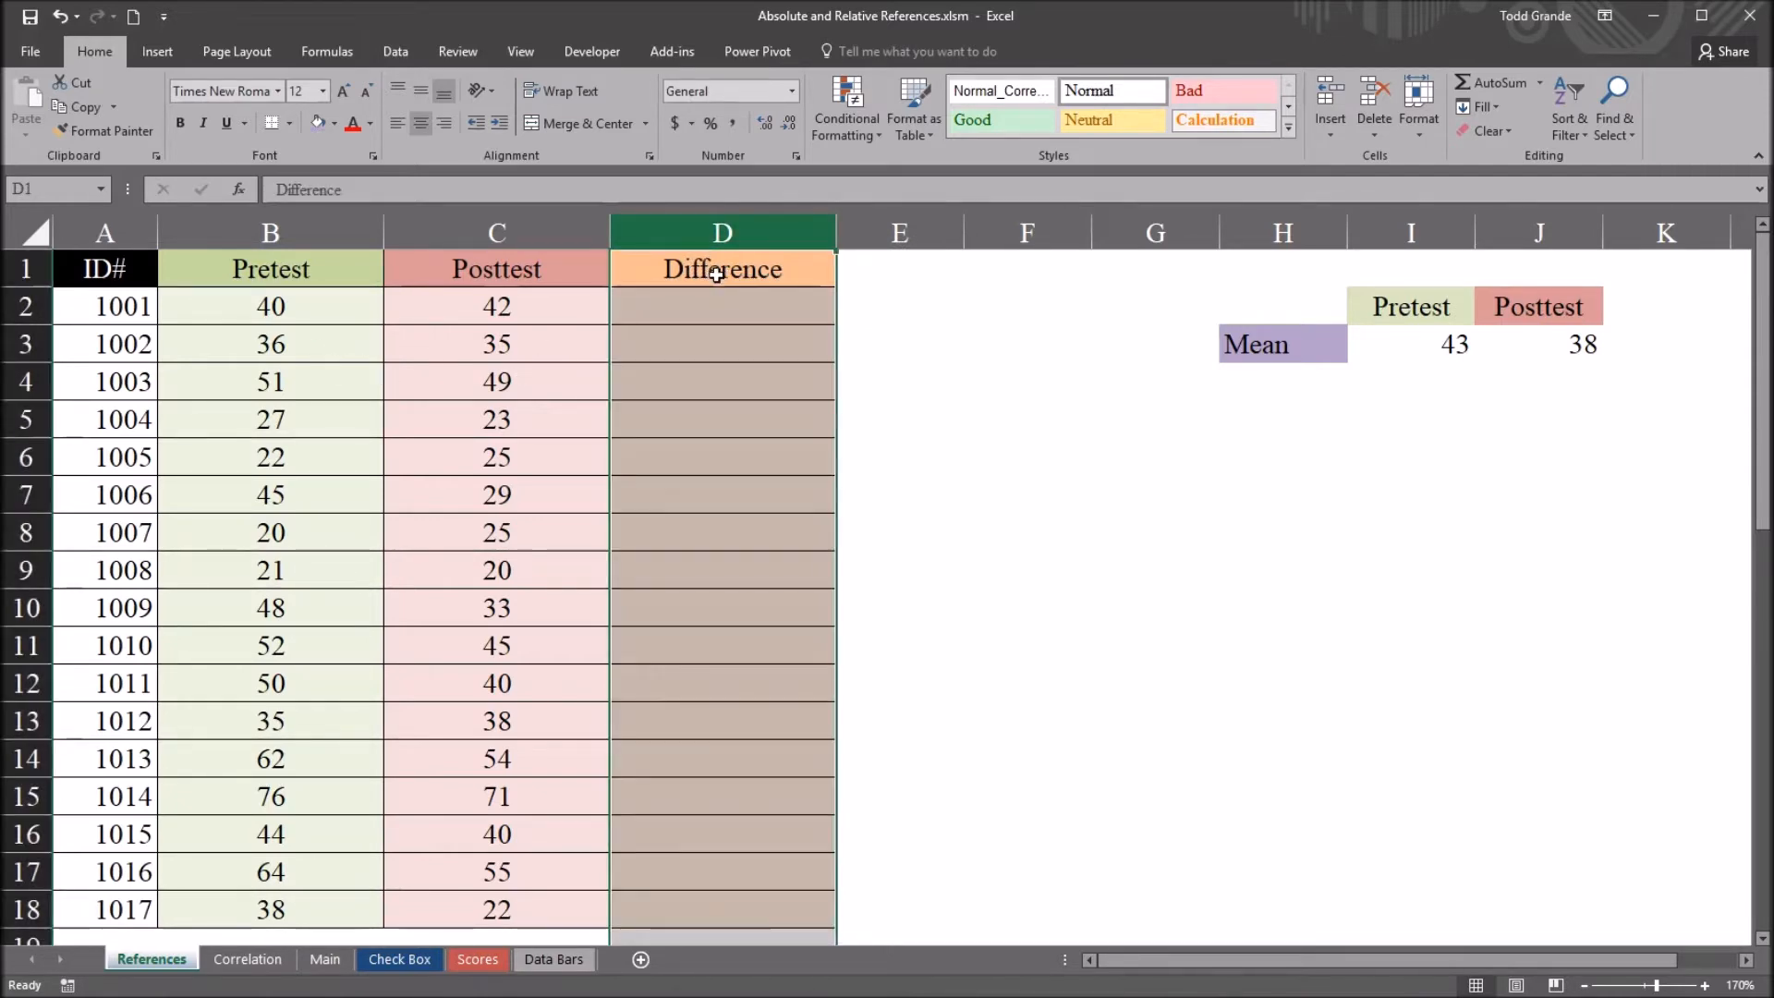
left_click(715, 273)
left_click(296, 271)
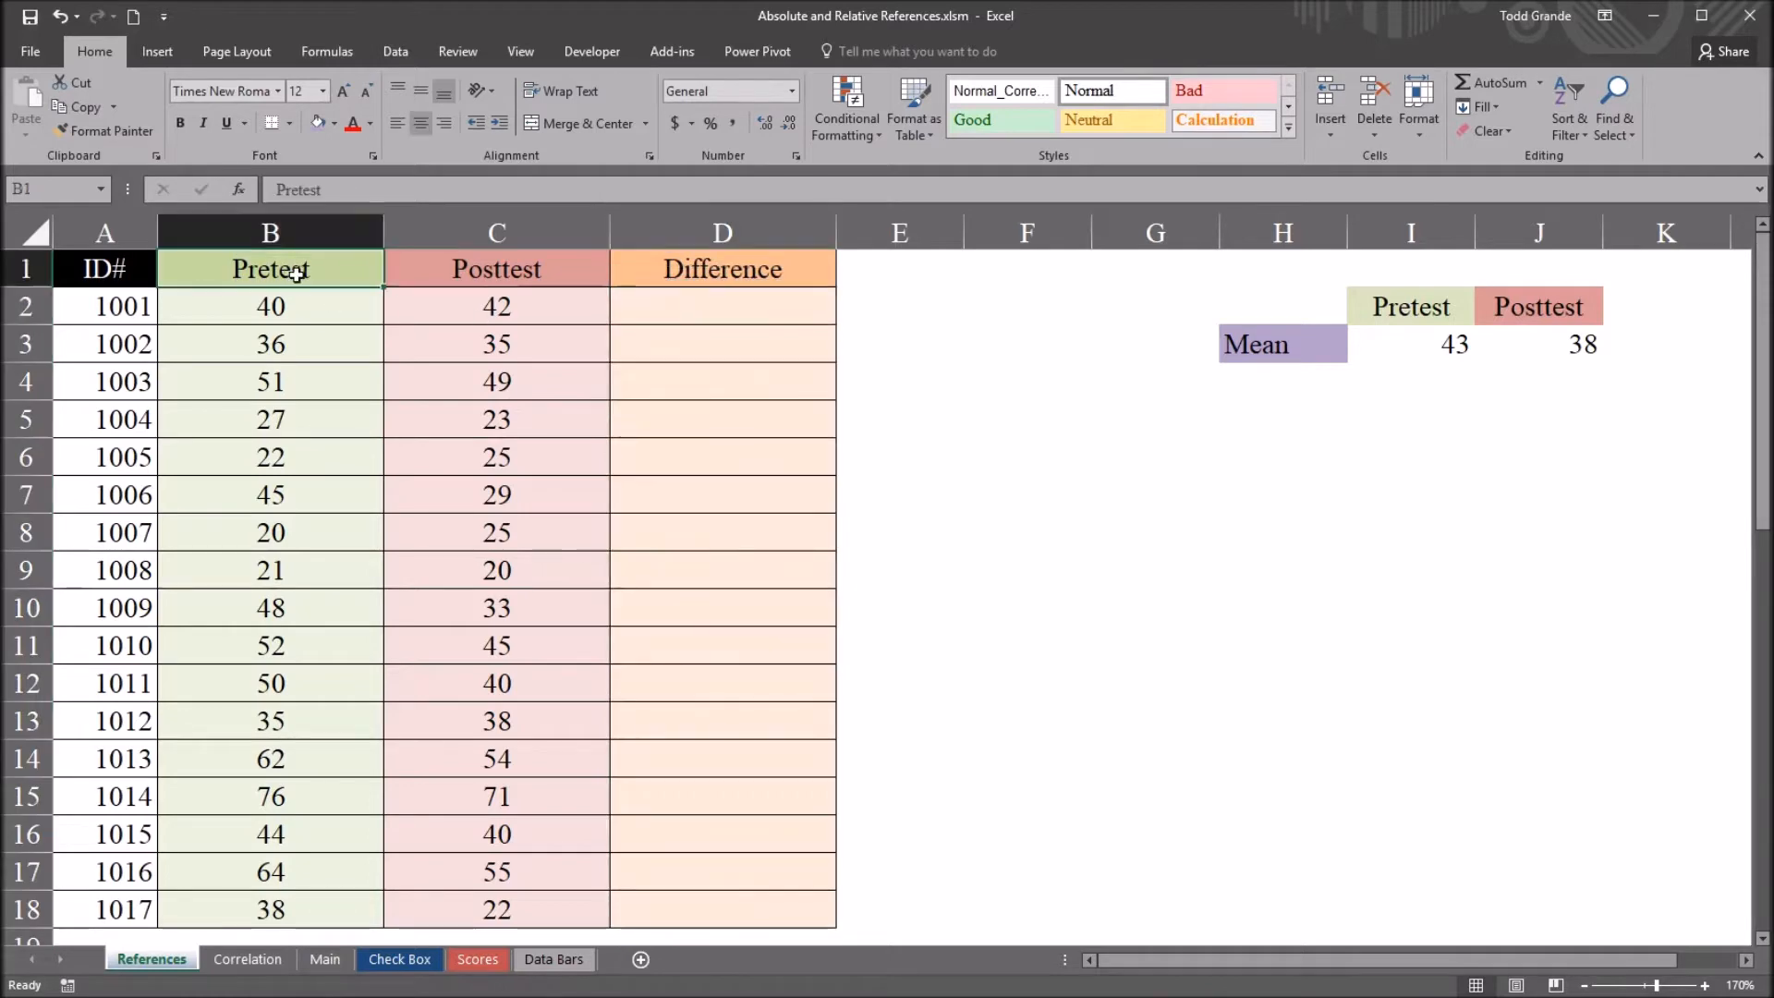
left_click(475, 277)
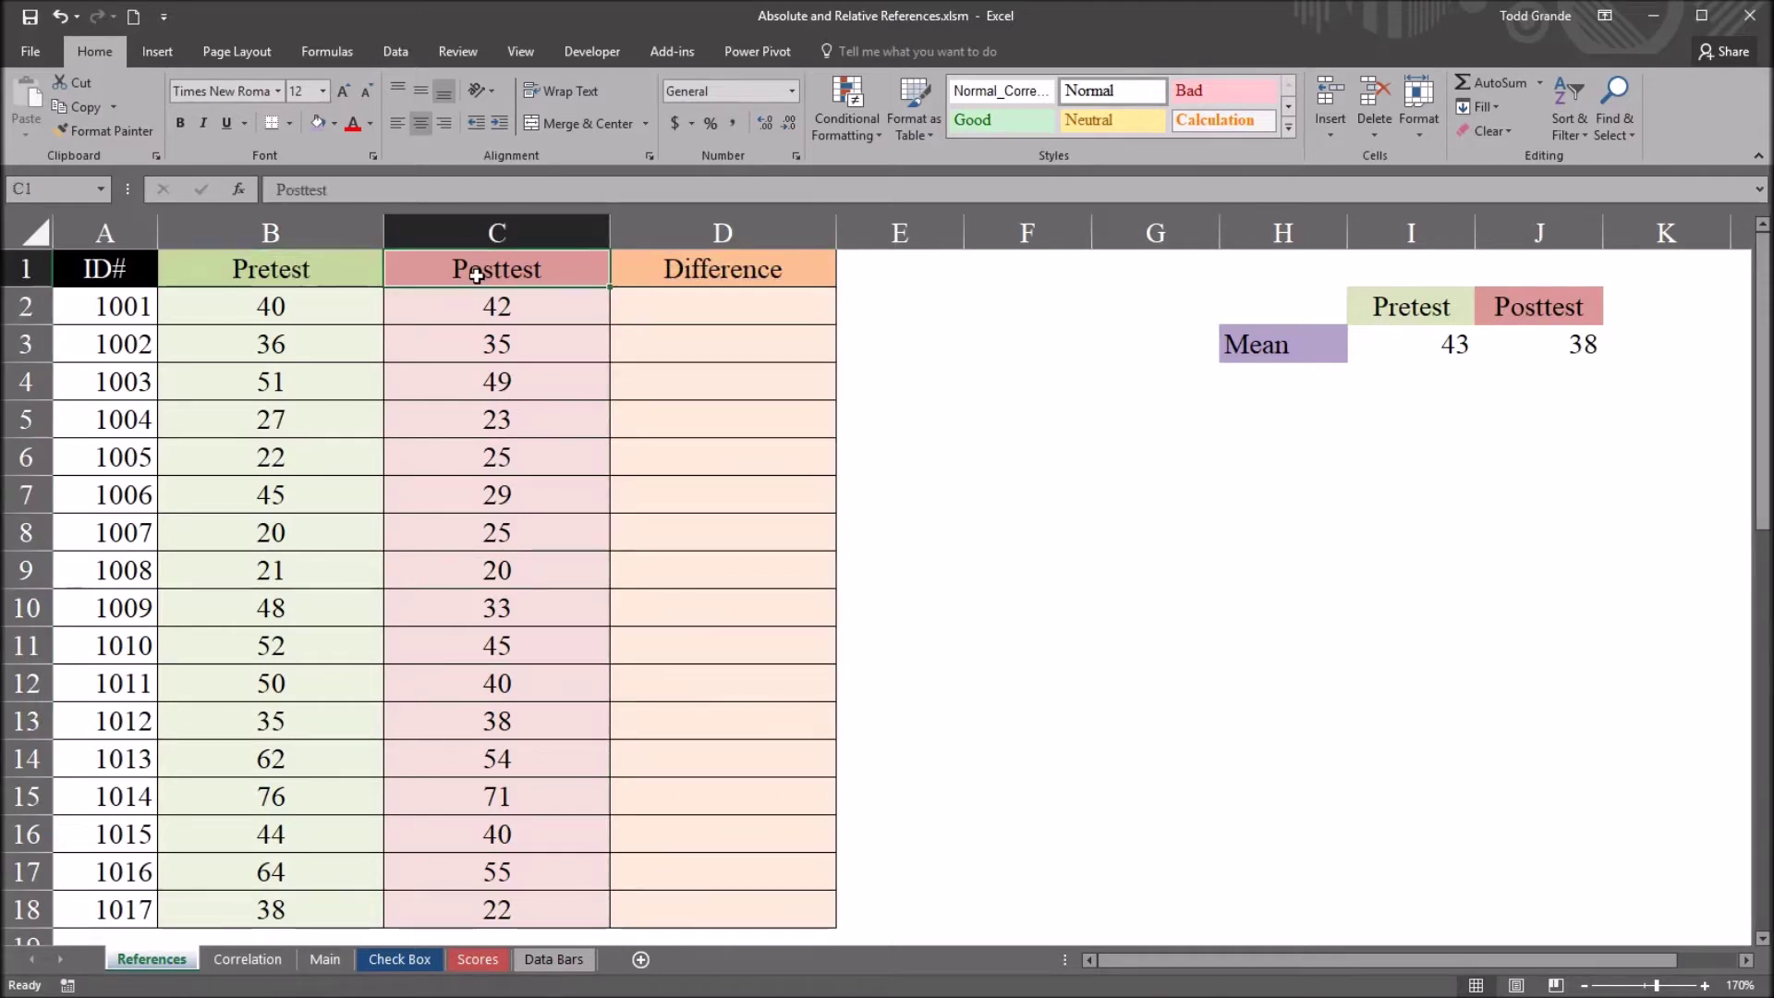
- Enter =B2-C2 in D2 so it shows the first Pretest minus Posttest difference, -2
left_click(677, 315)
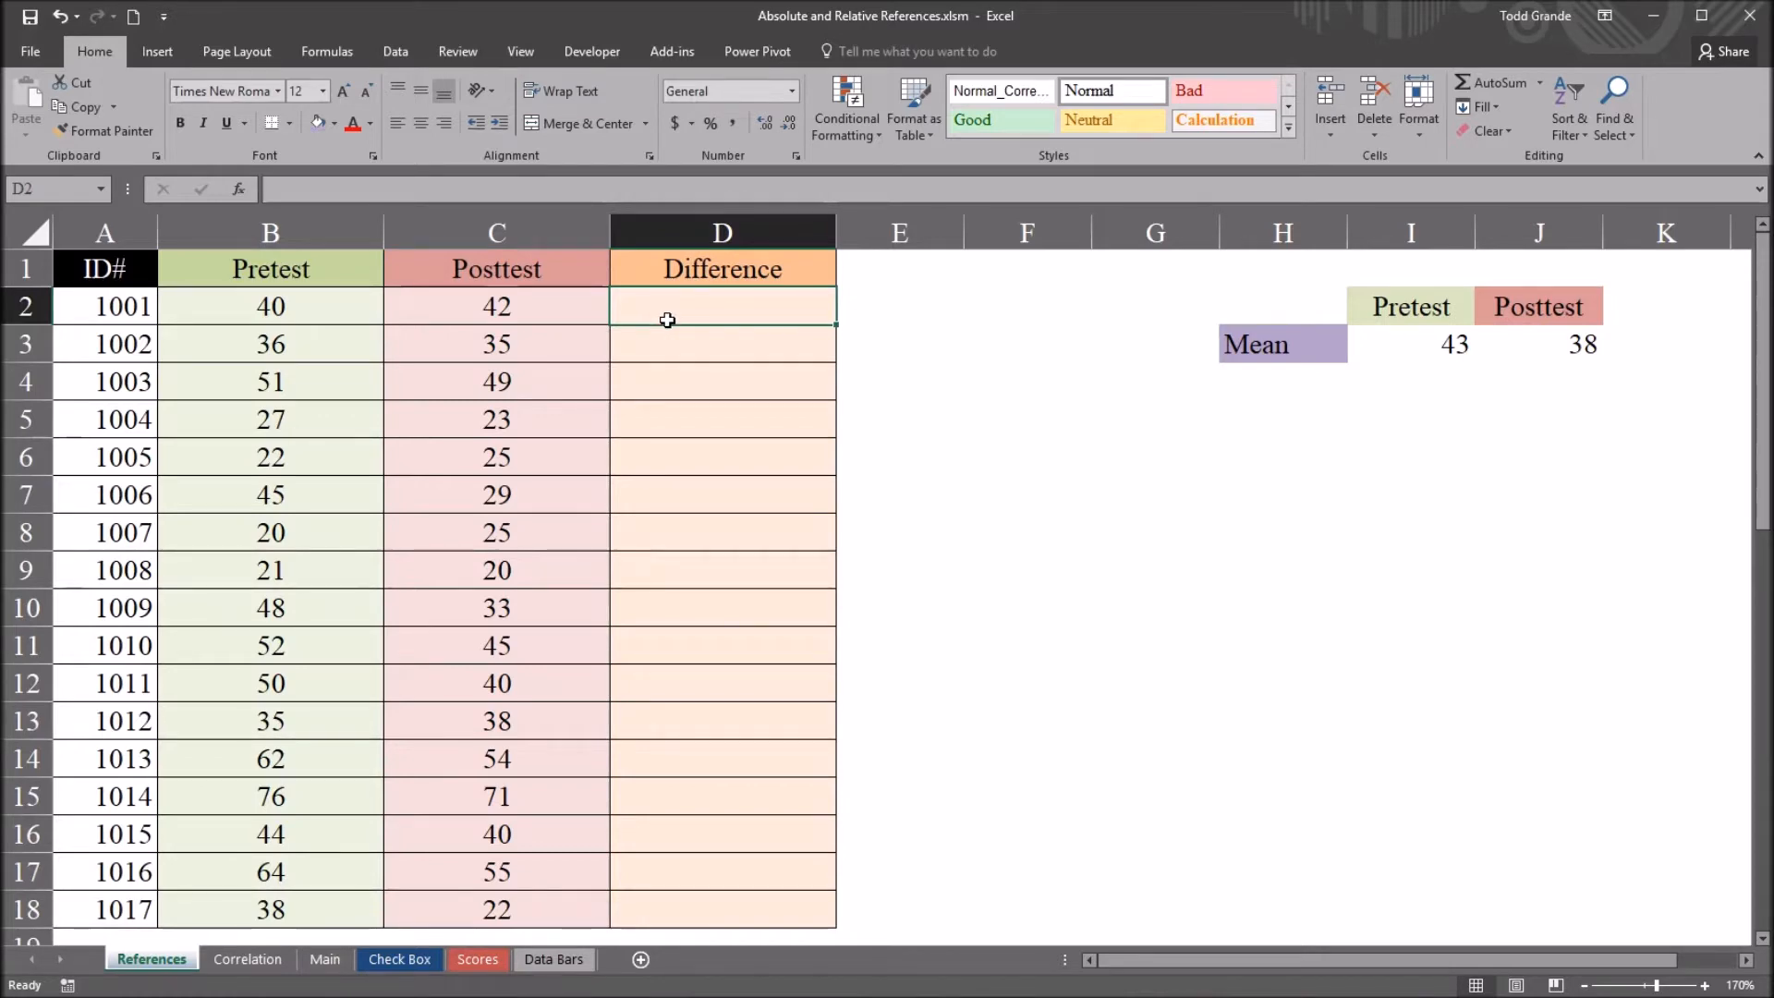
type("=")
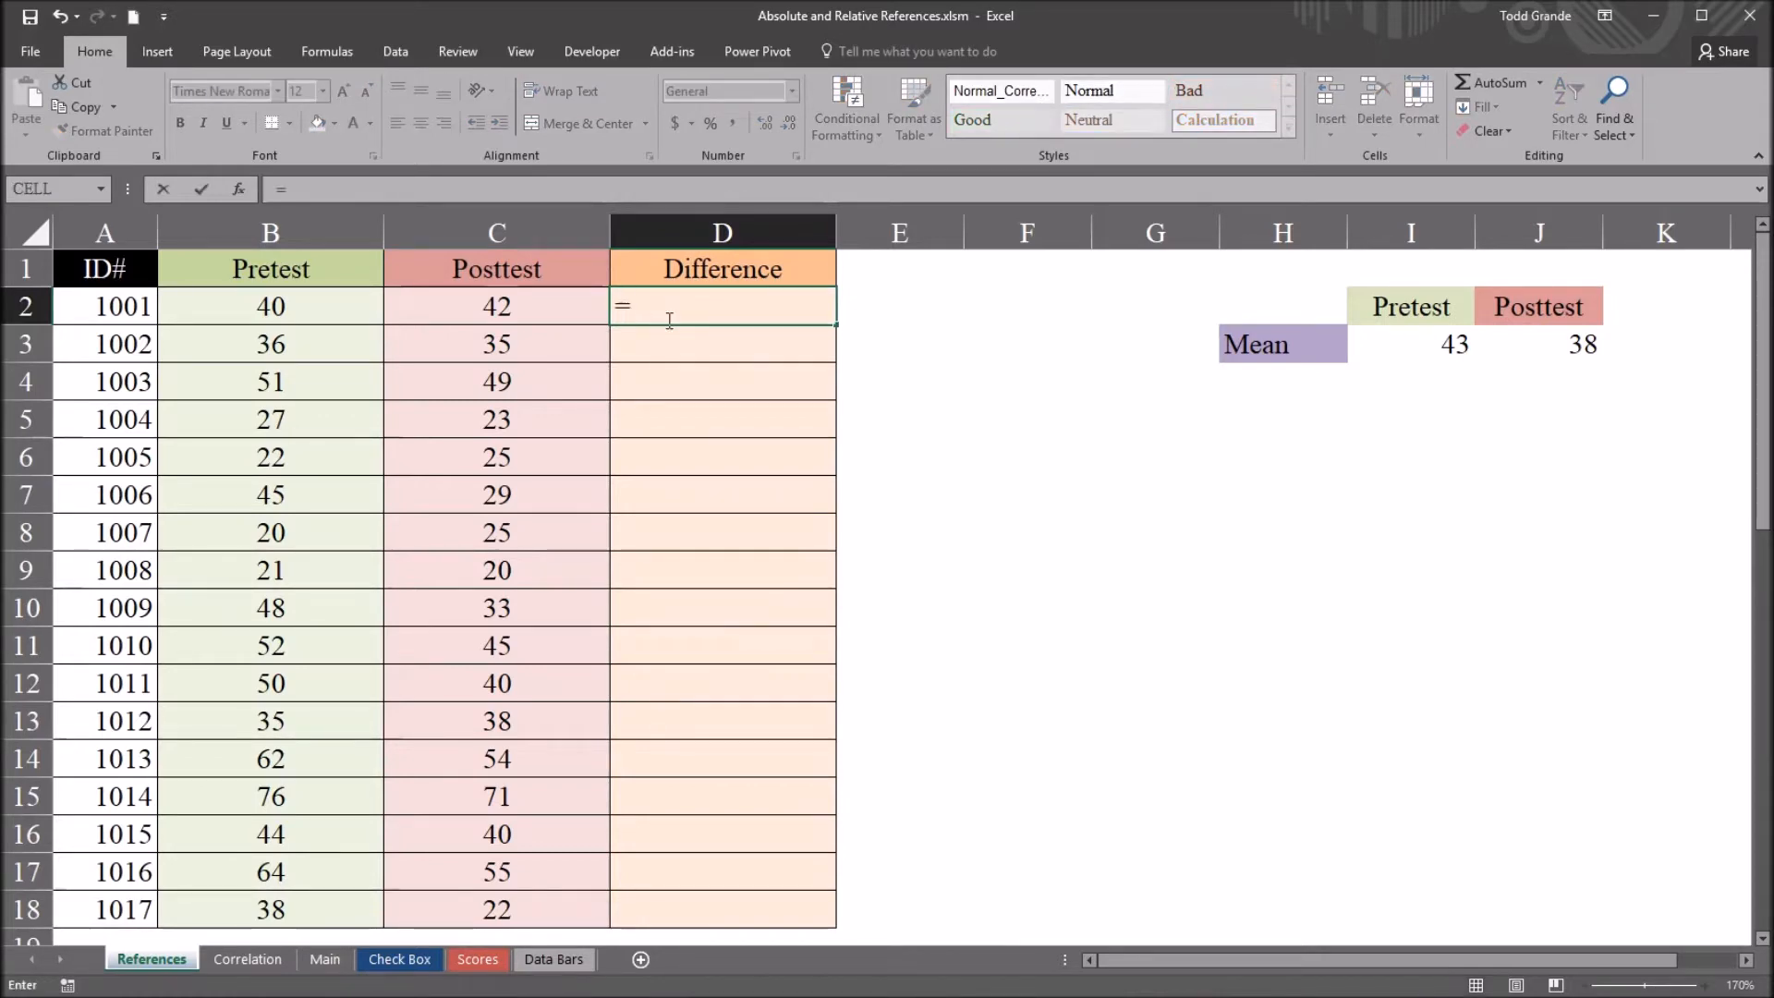
left_click(308, 310)
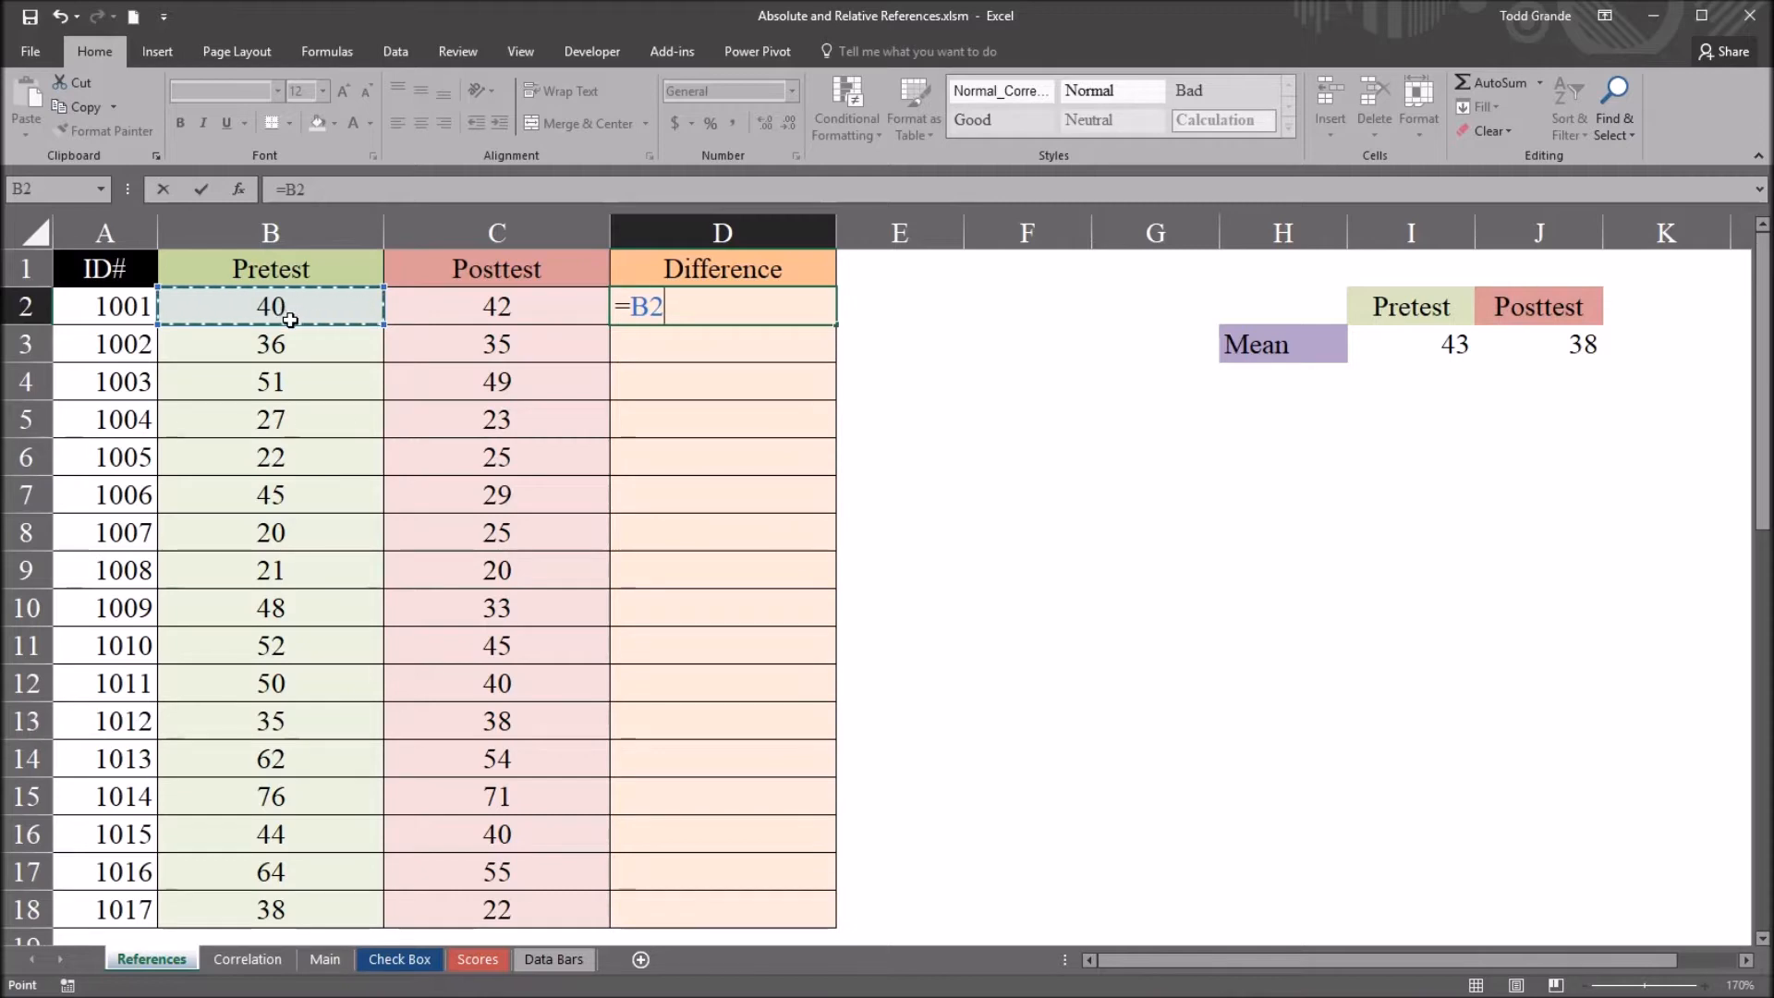
type("-")
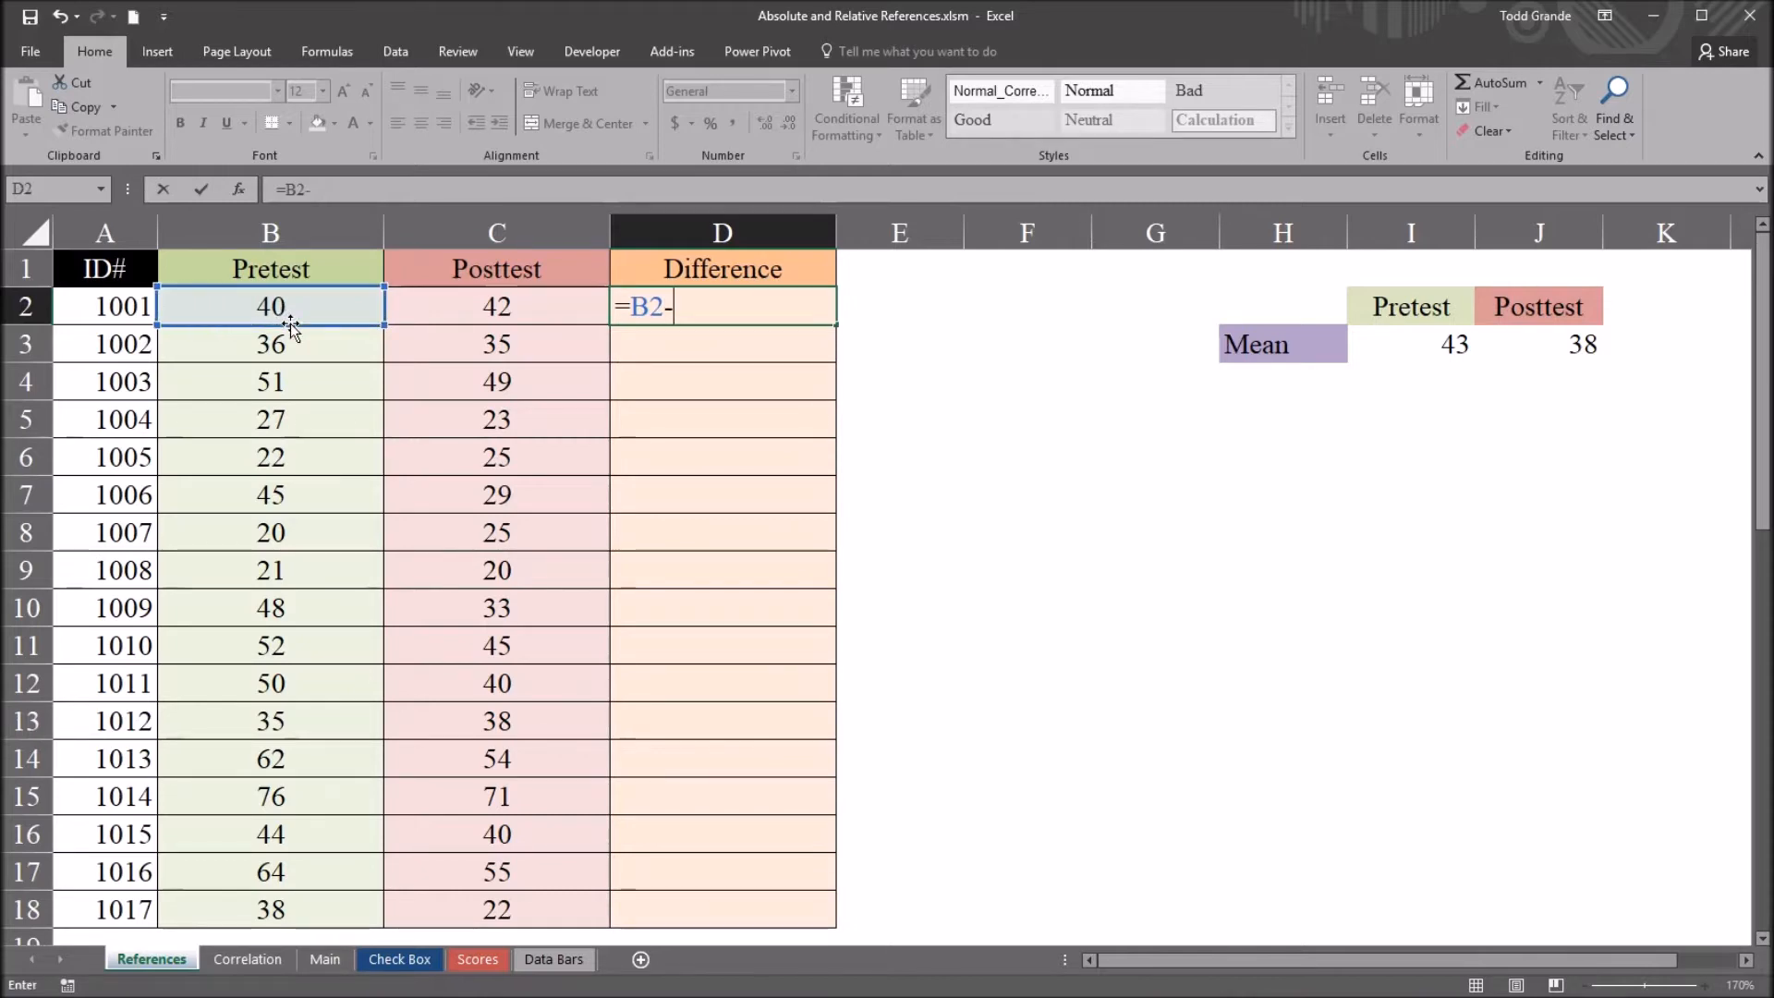
left_click(452, 314)
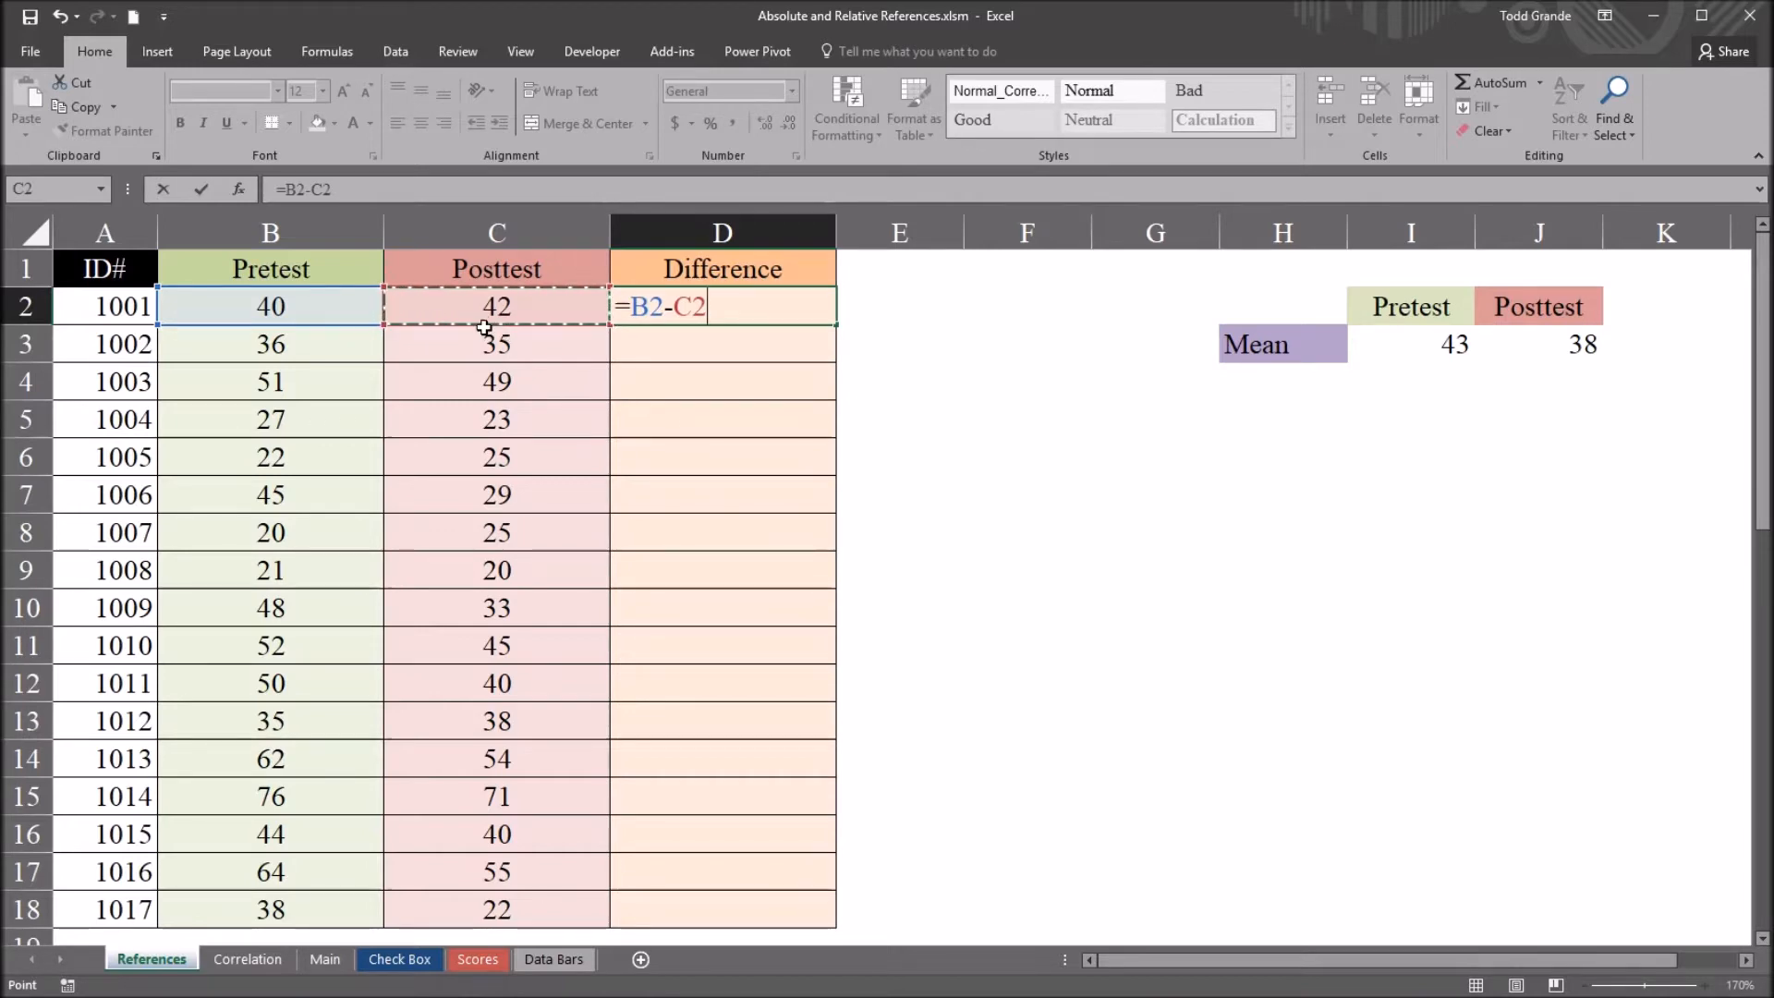
key("Return")
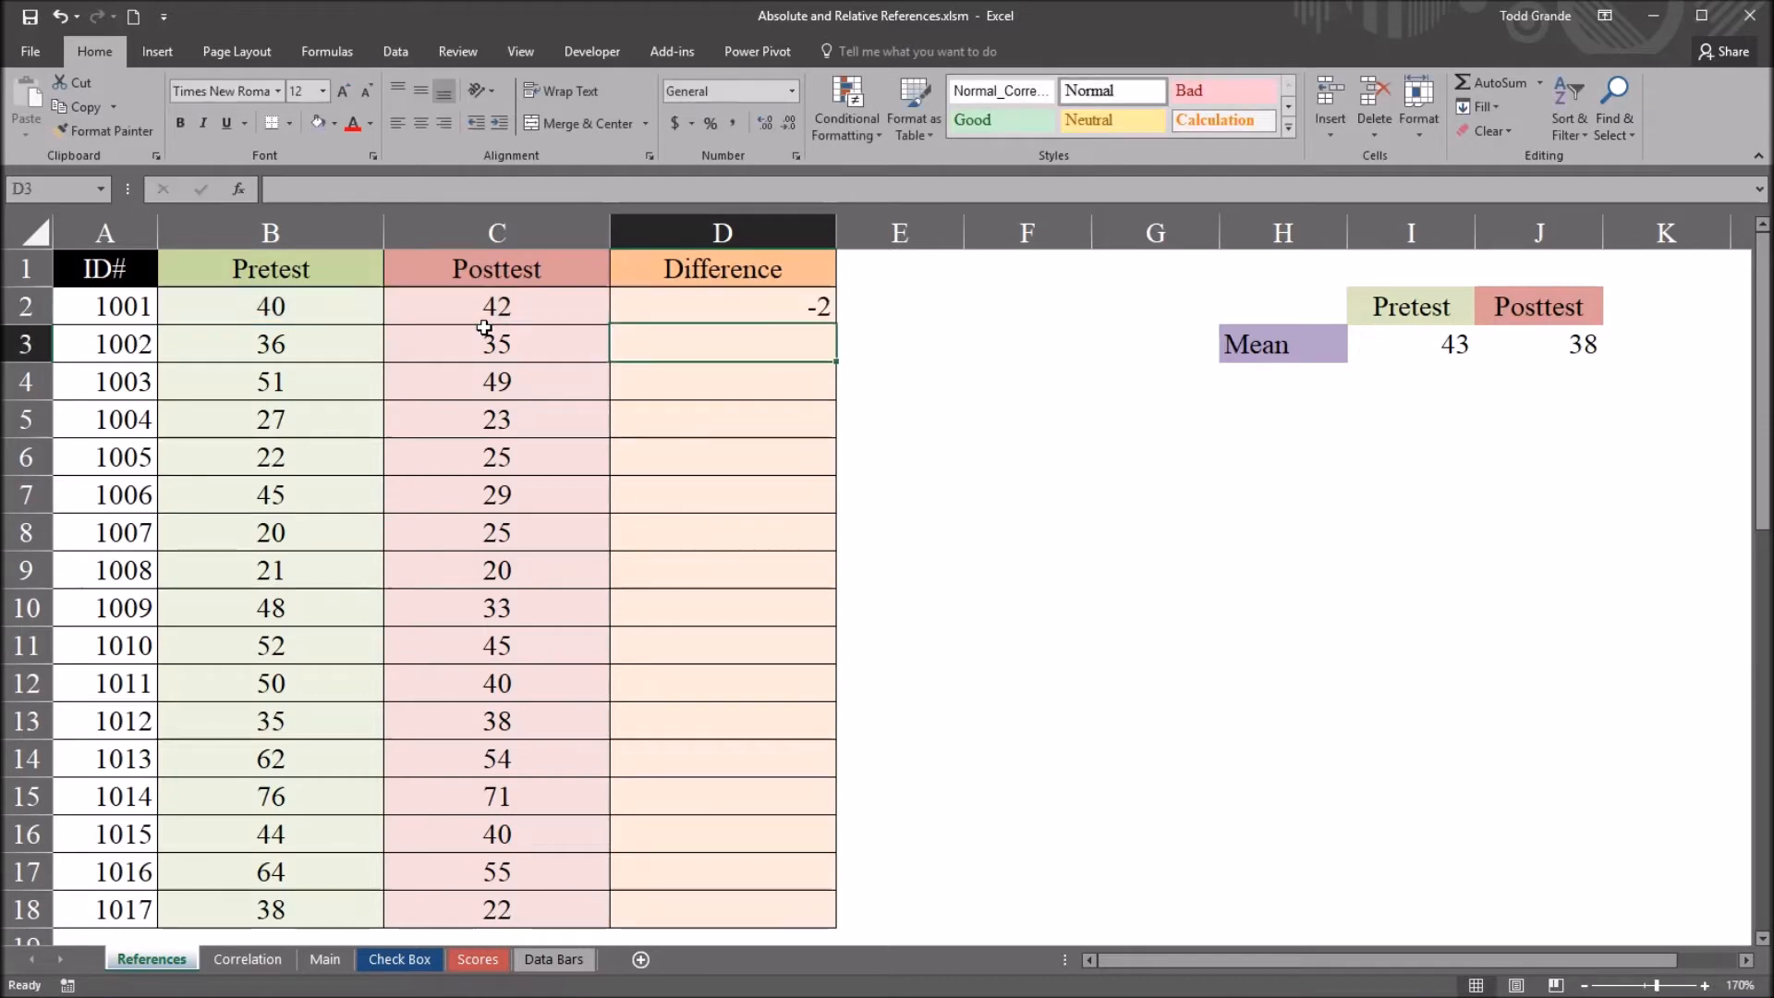
left_click(659, 311)
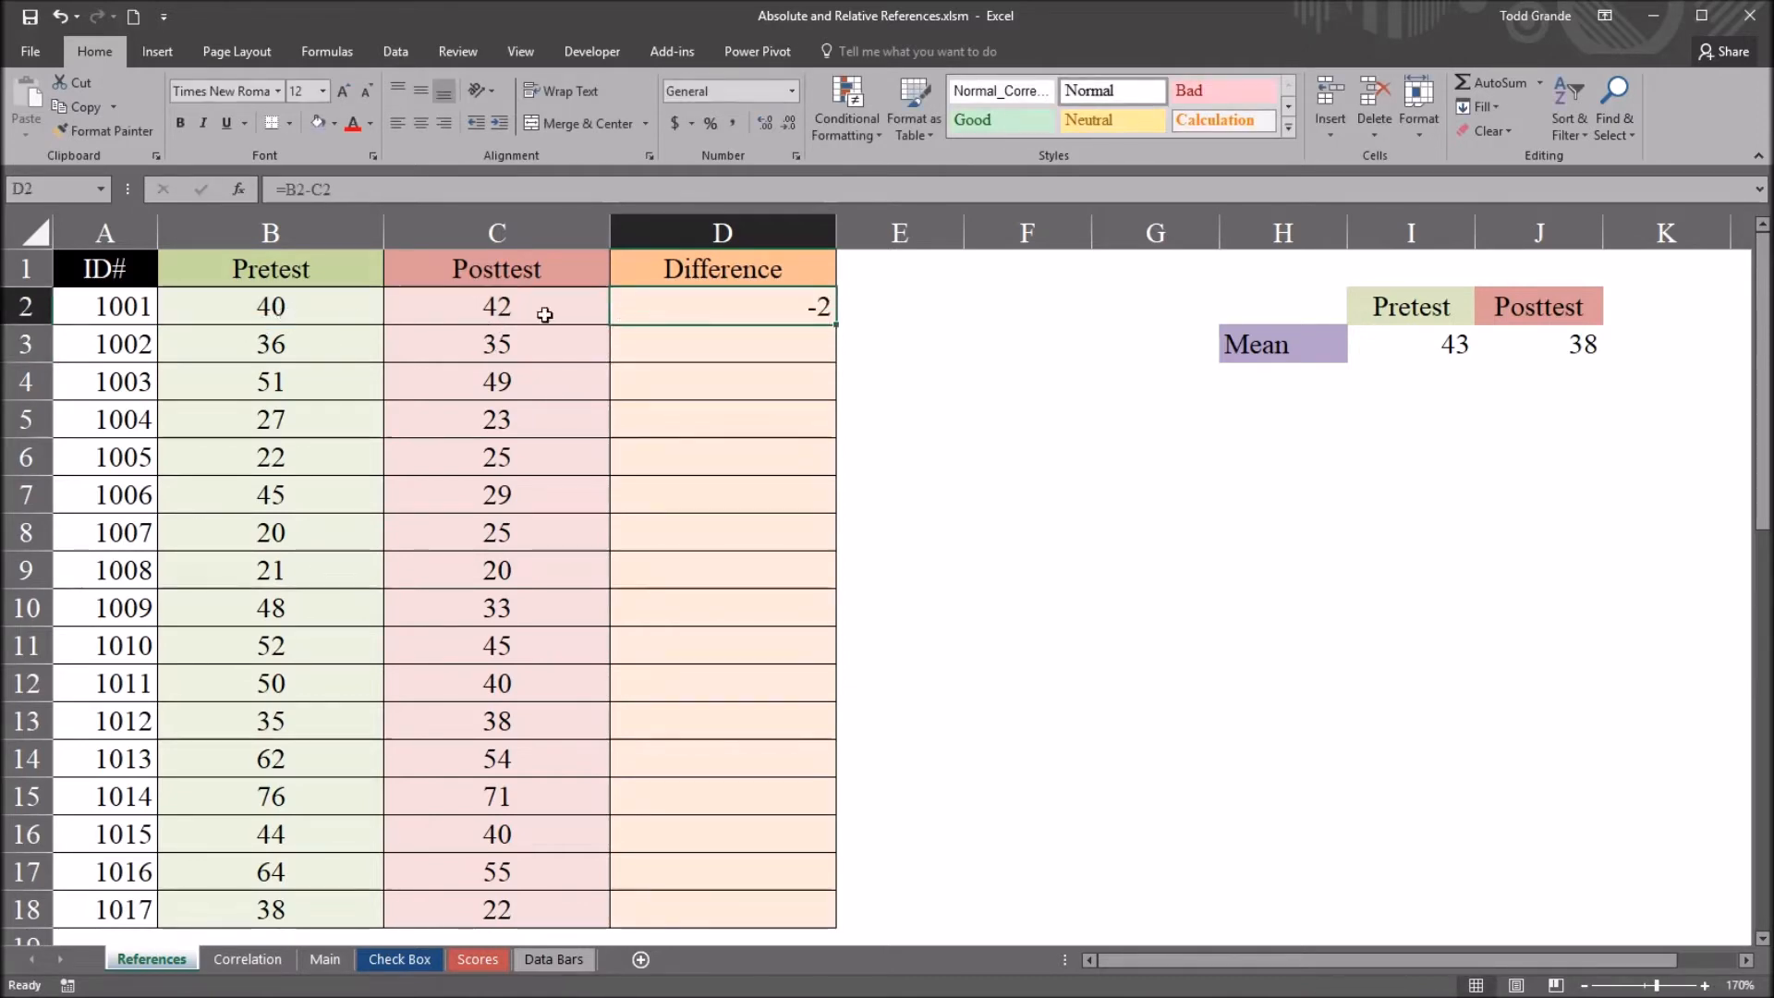
- Check B2, C2 and the D2 result, then reopen the D2 formula for editing
left_click(299, 311)
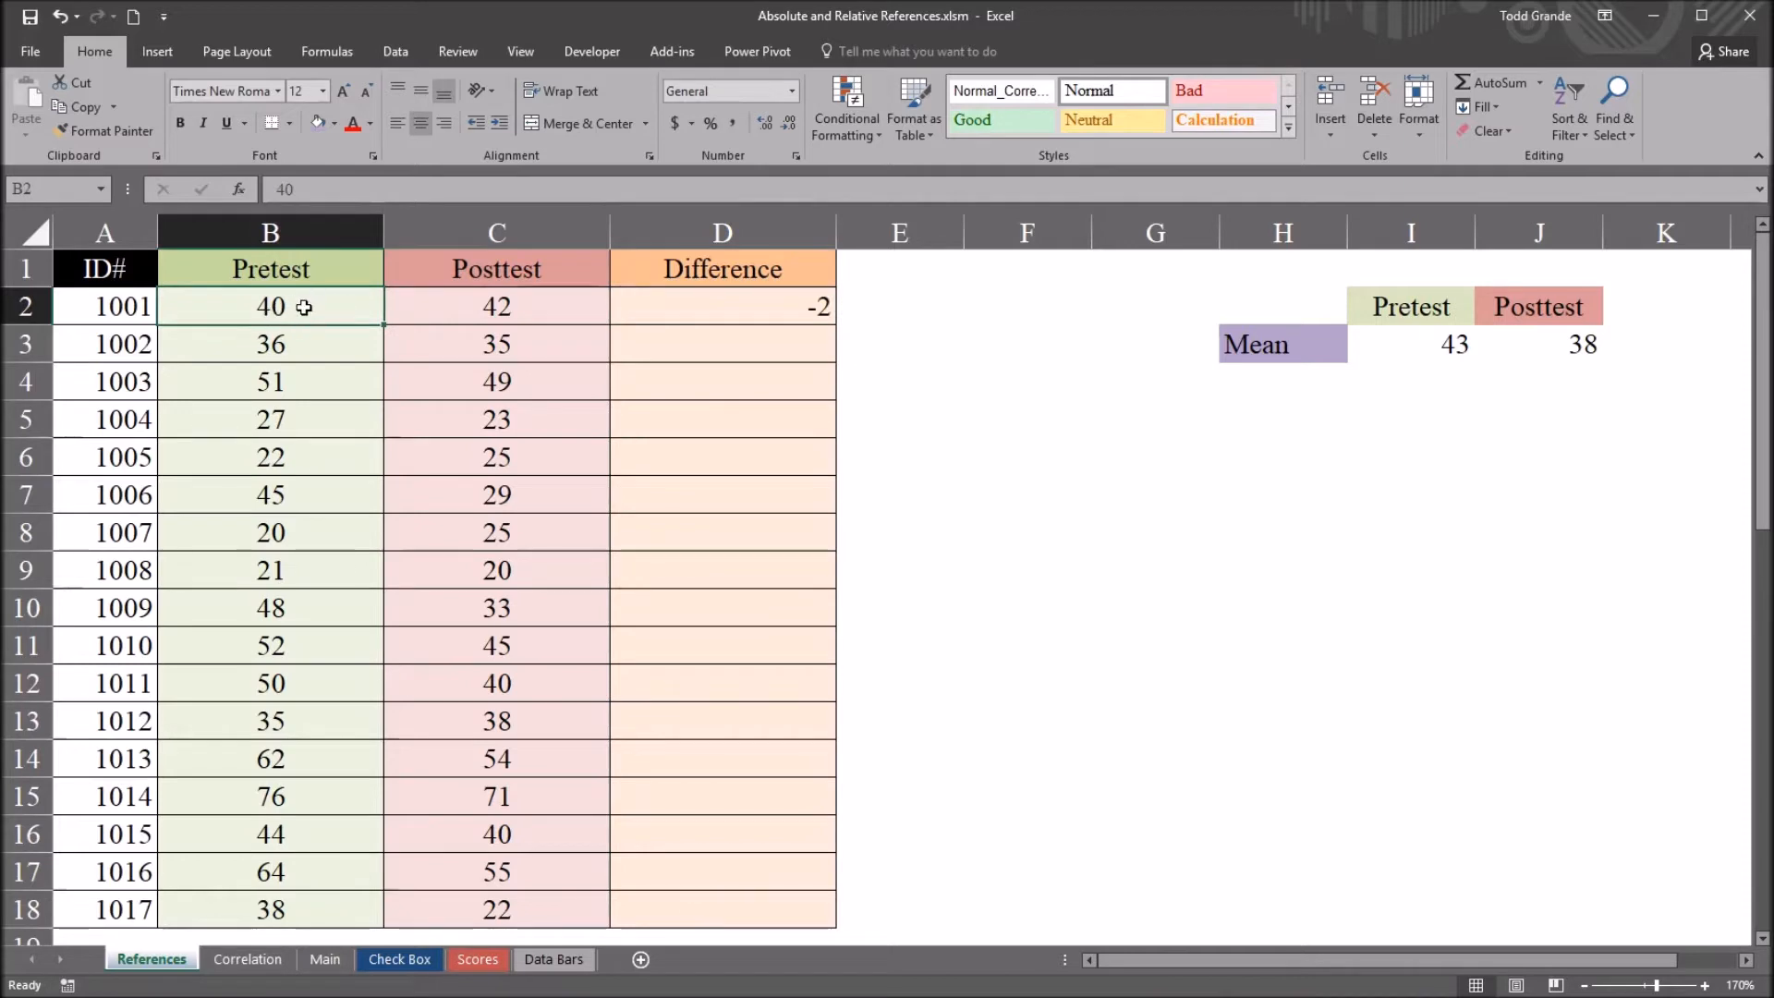
left_click(497, 308)
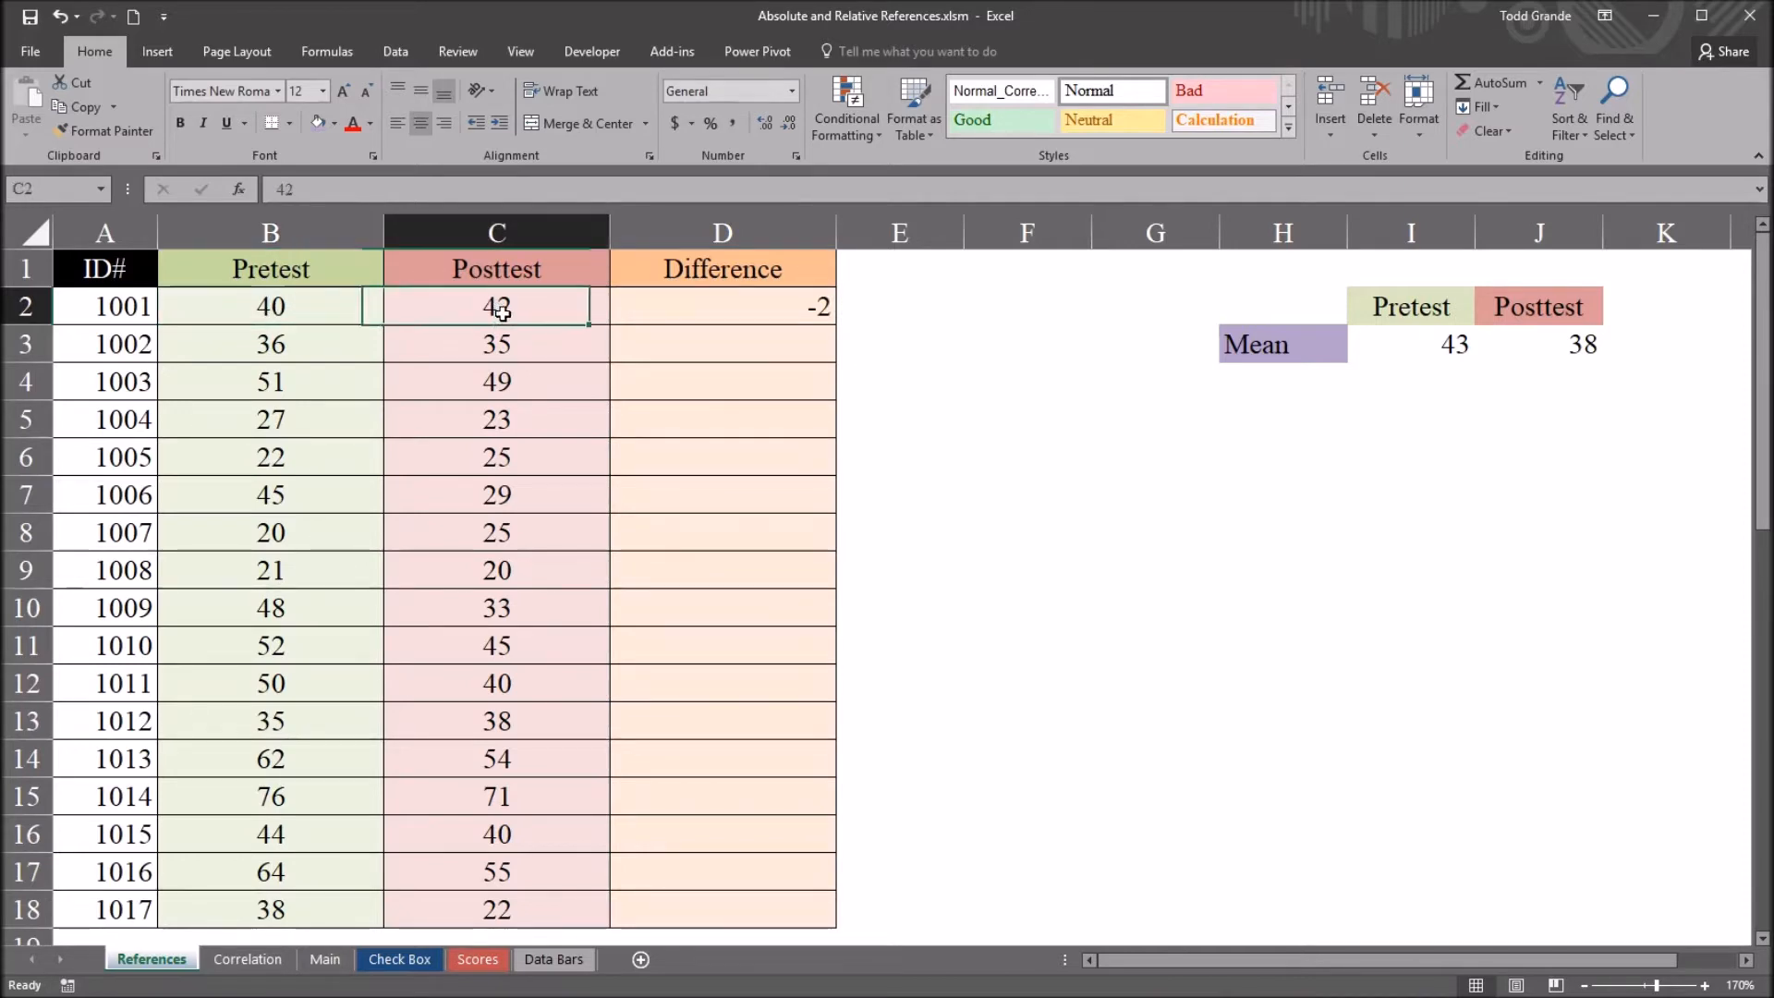
left_click(682, 313)
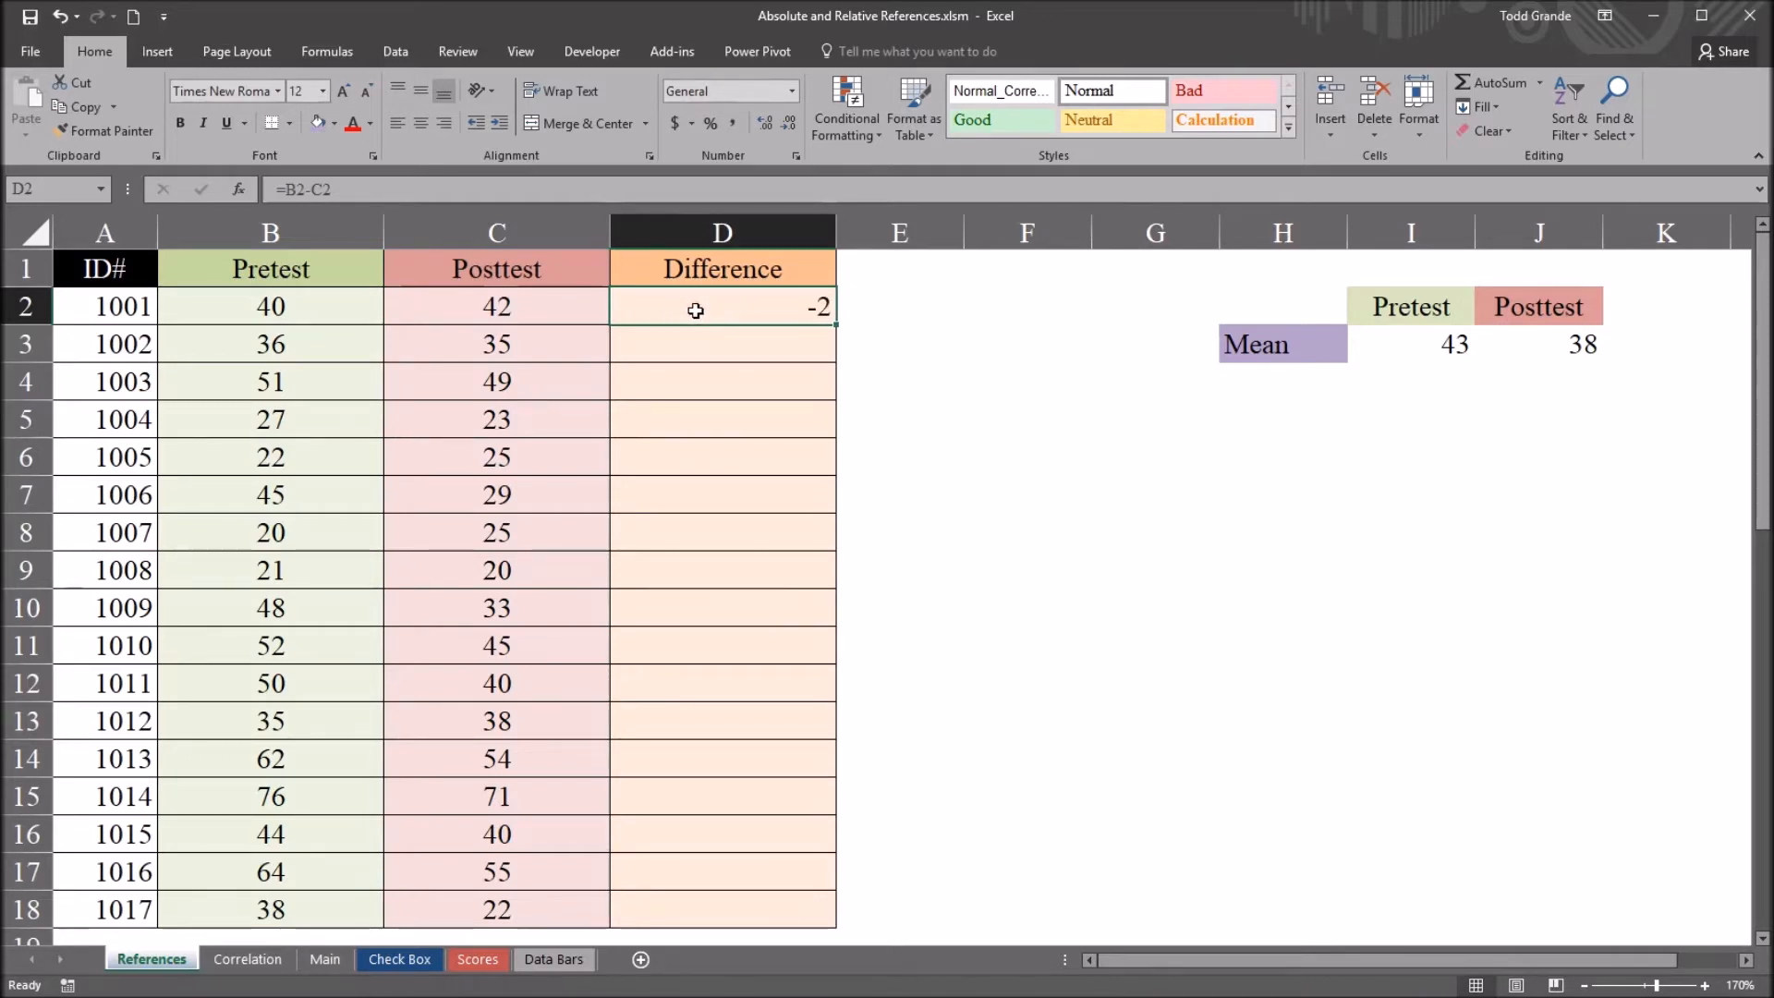
left_click(689, 281)
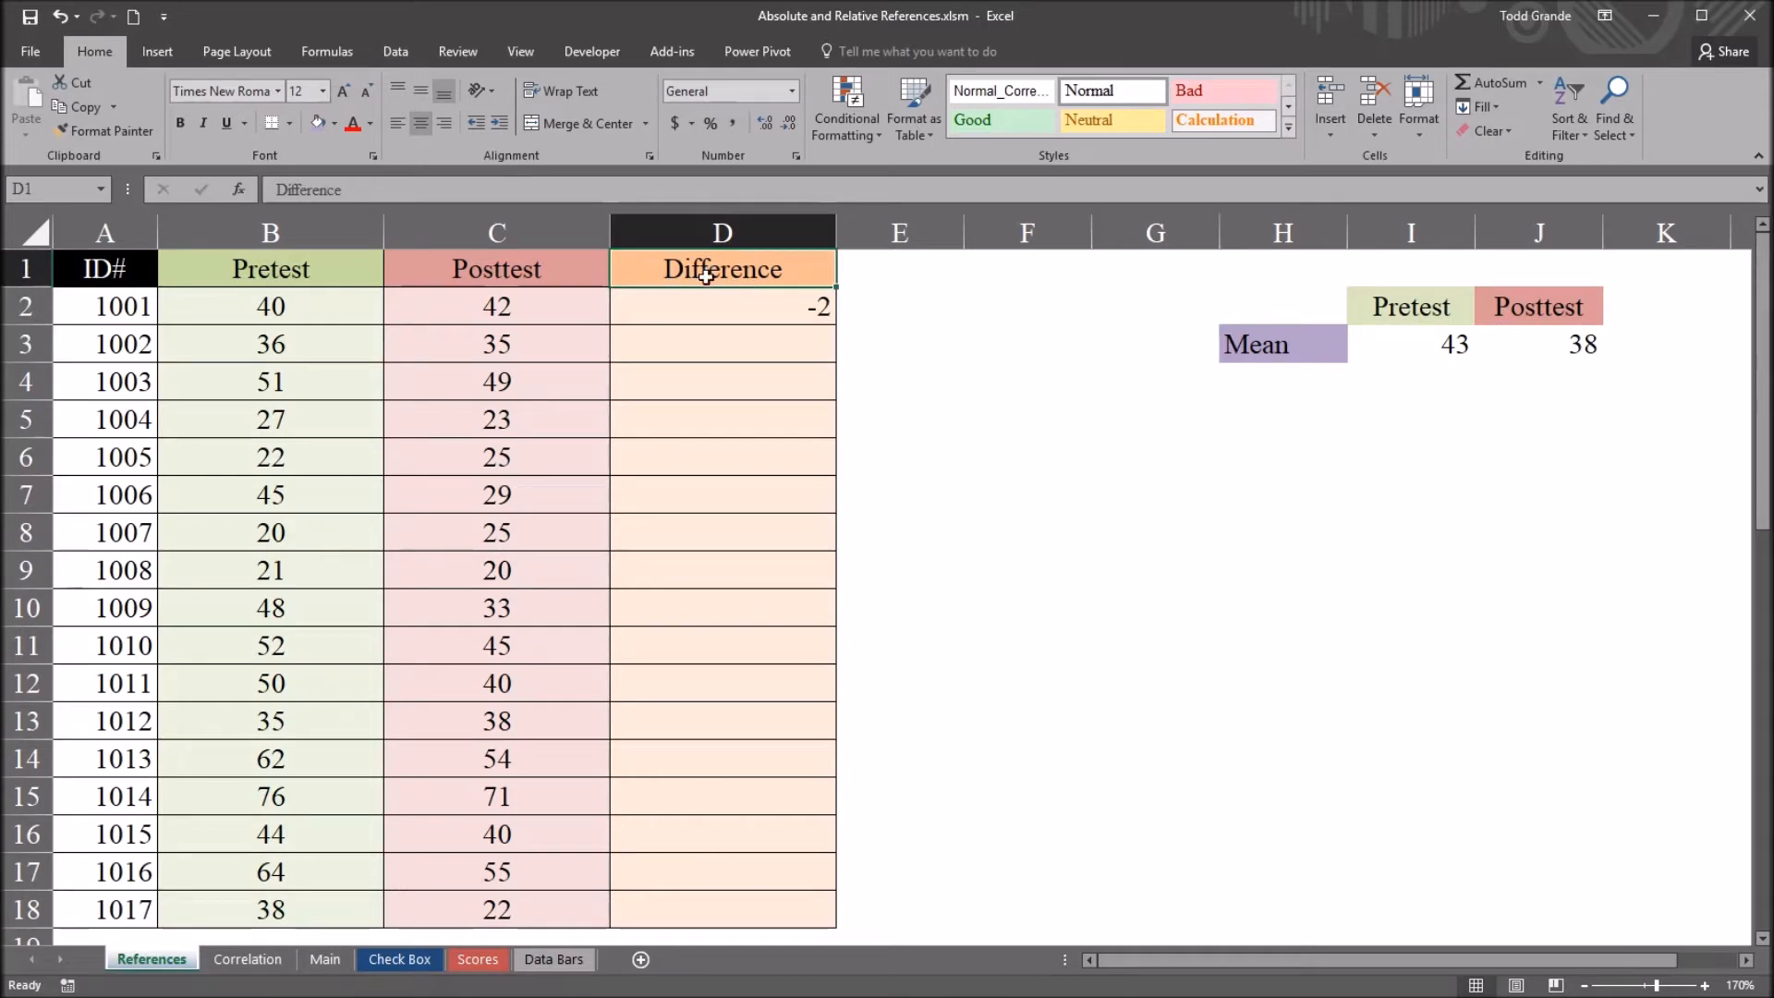
left_click(697, 315)
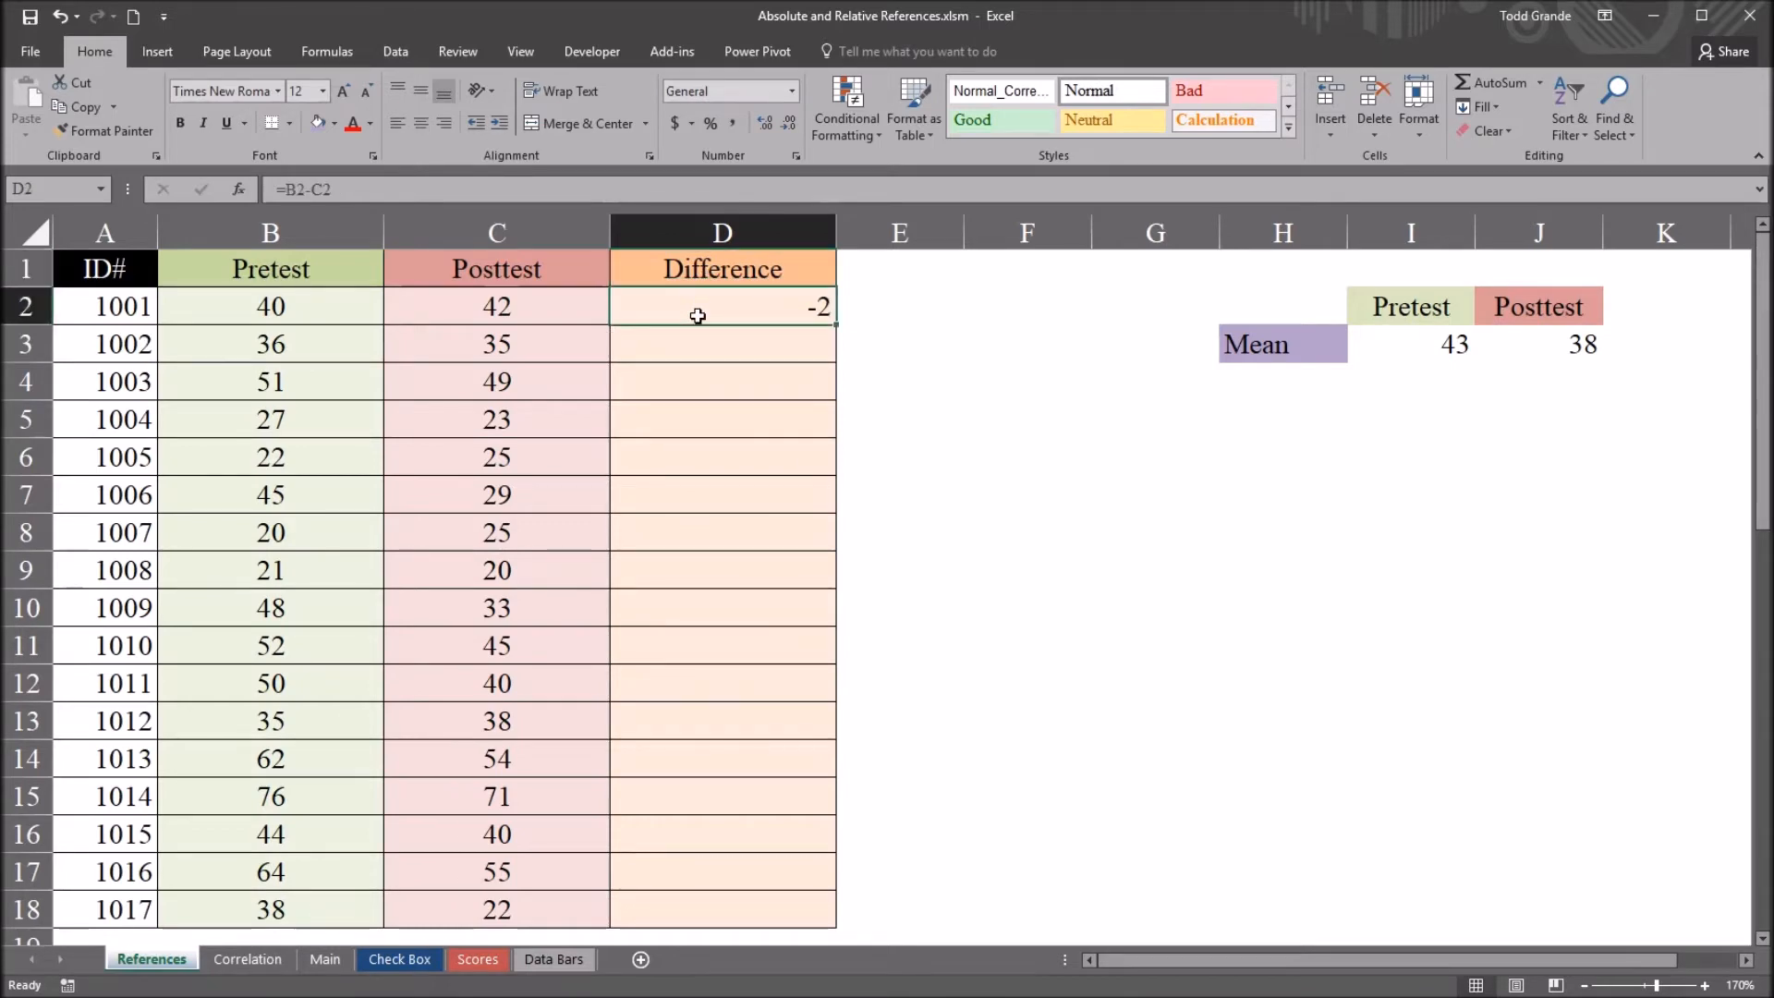
left_click(391, 191)
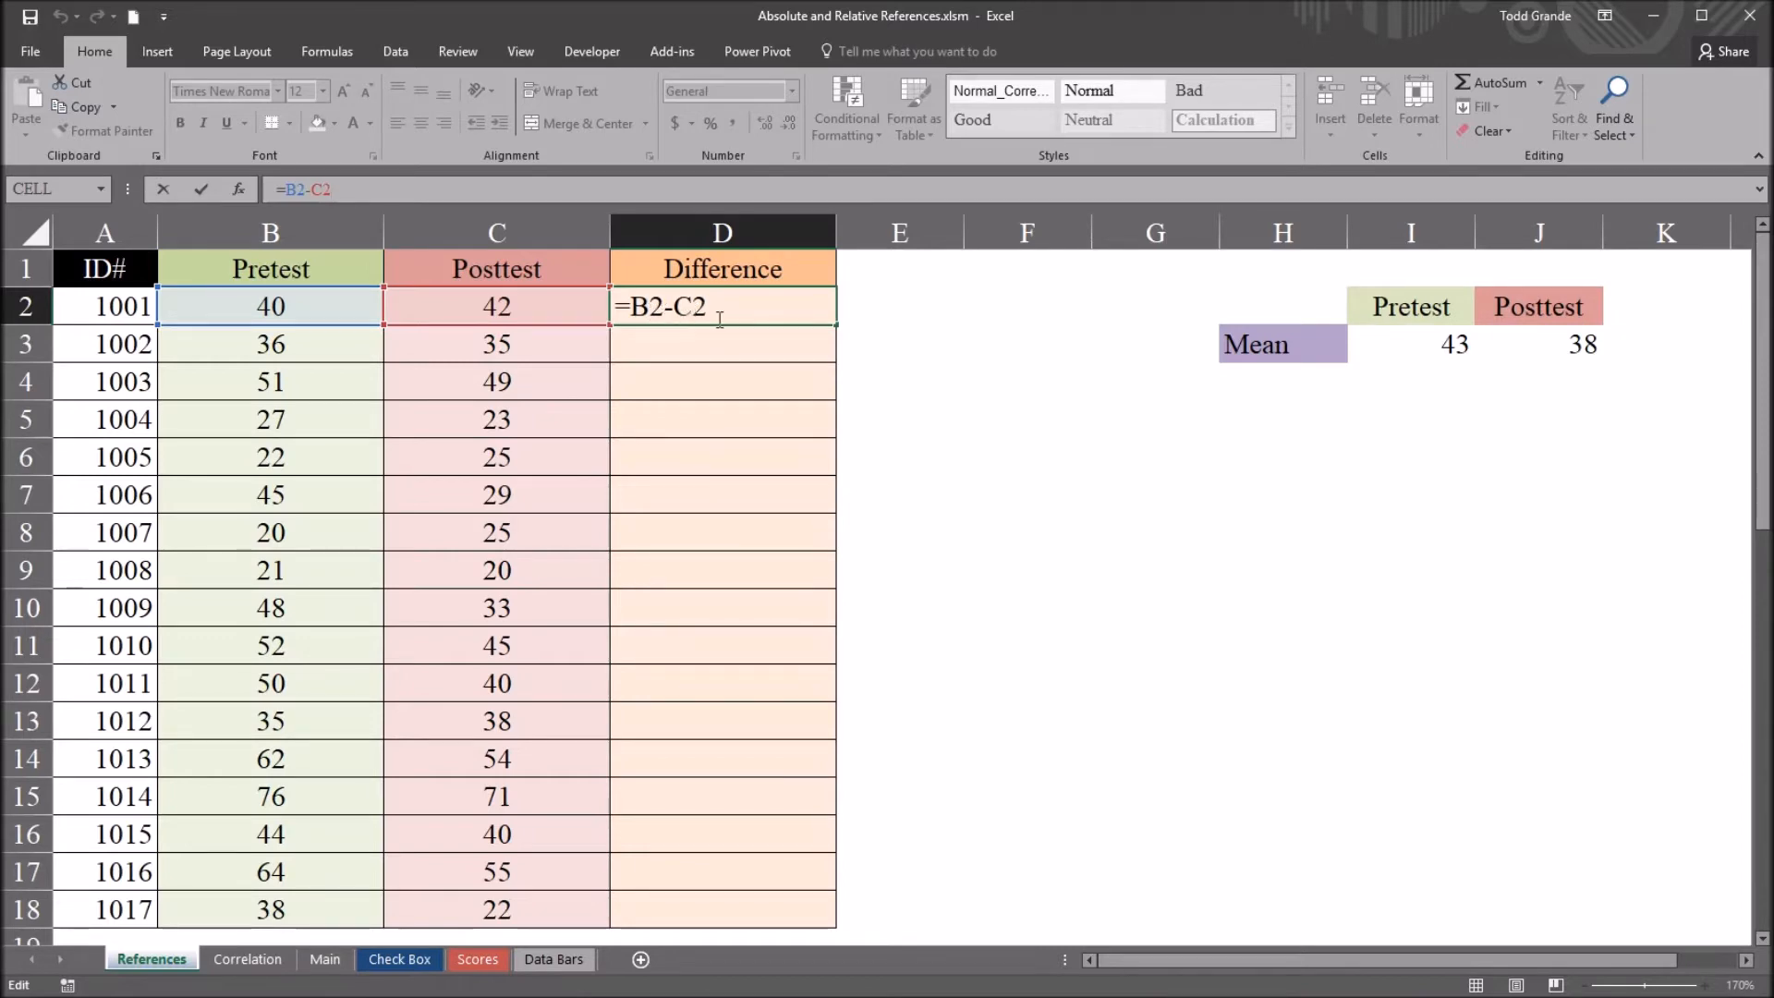
- Keep the D2 formula unchanged and fill it down through D18 for all 17 IDs
key("ctrl+Return")
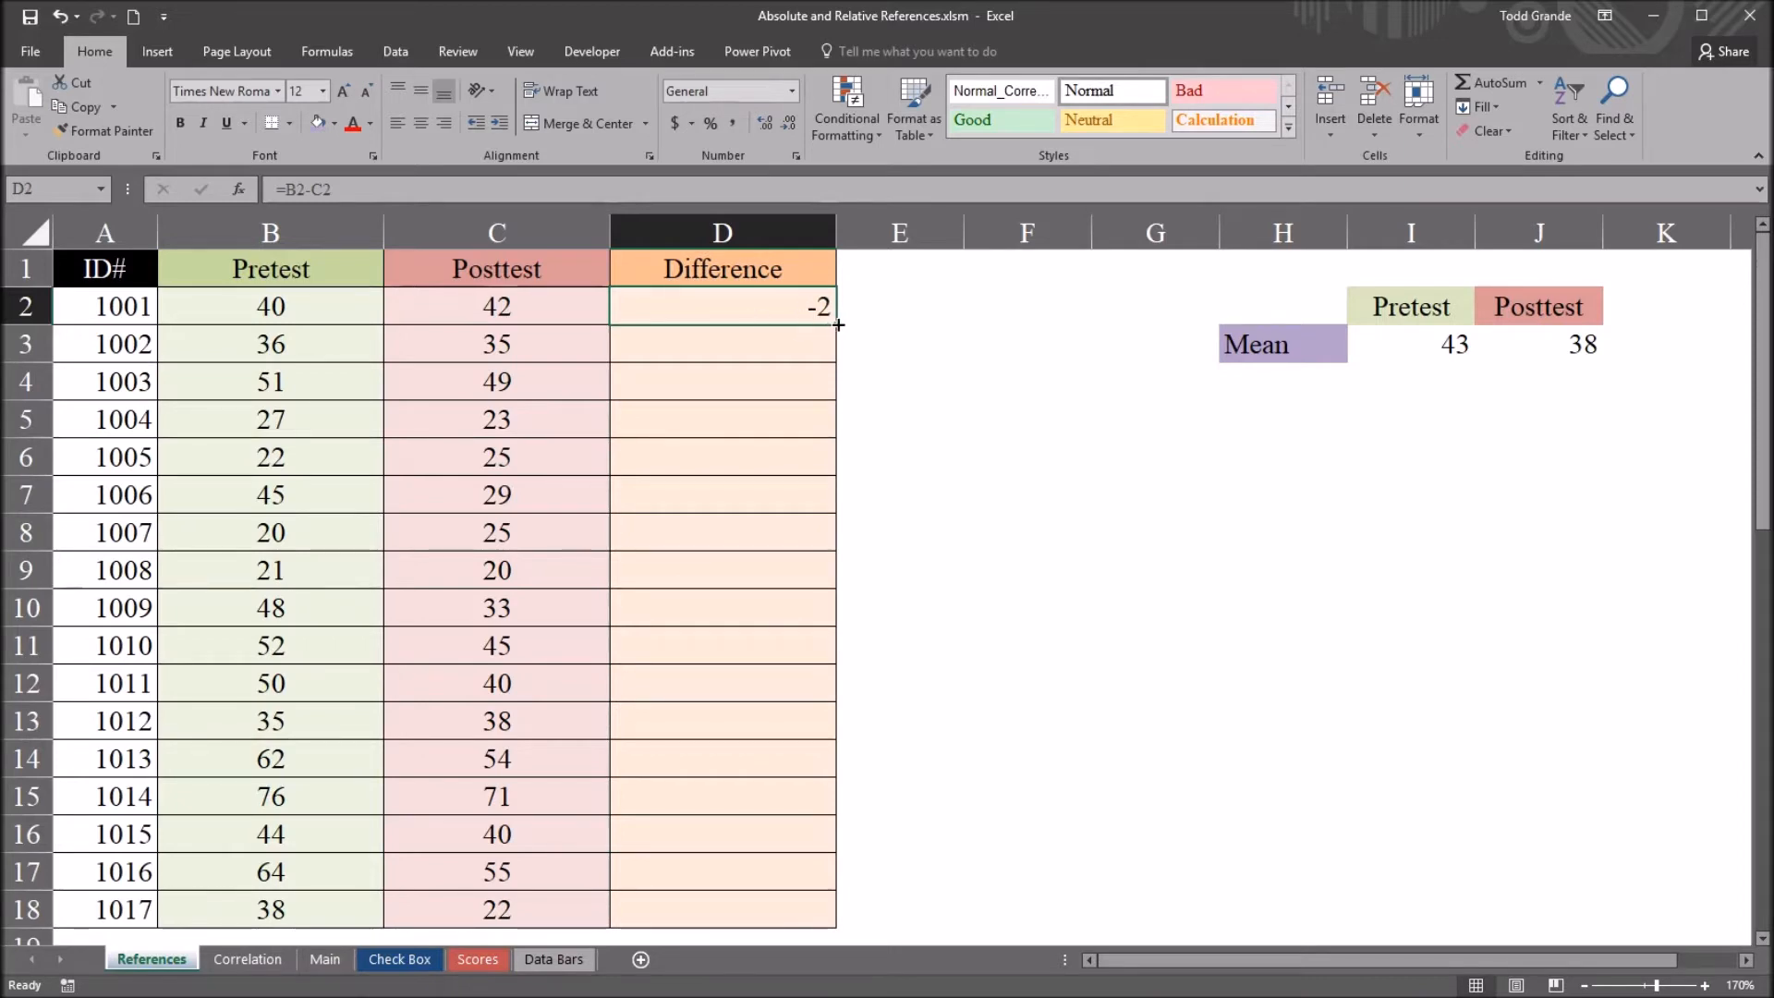
left_click_drag(837, 325, 824, 911)
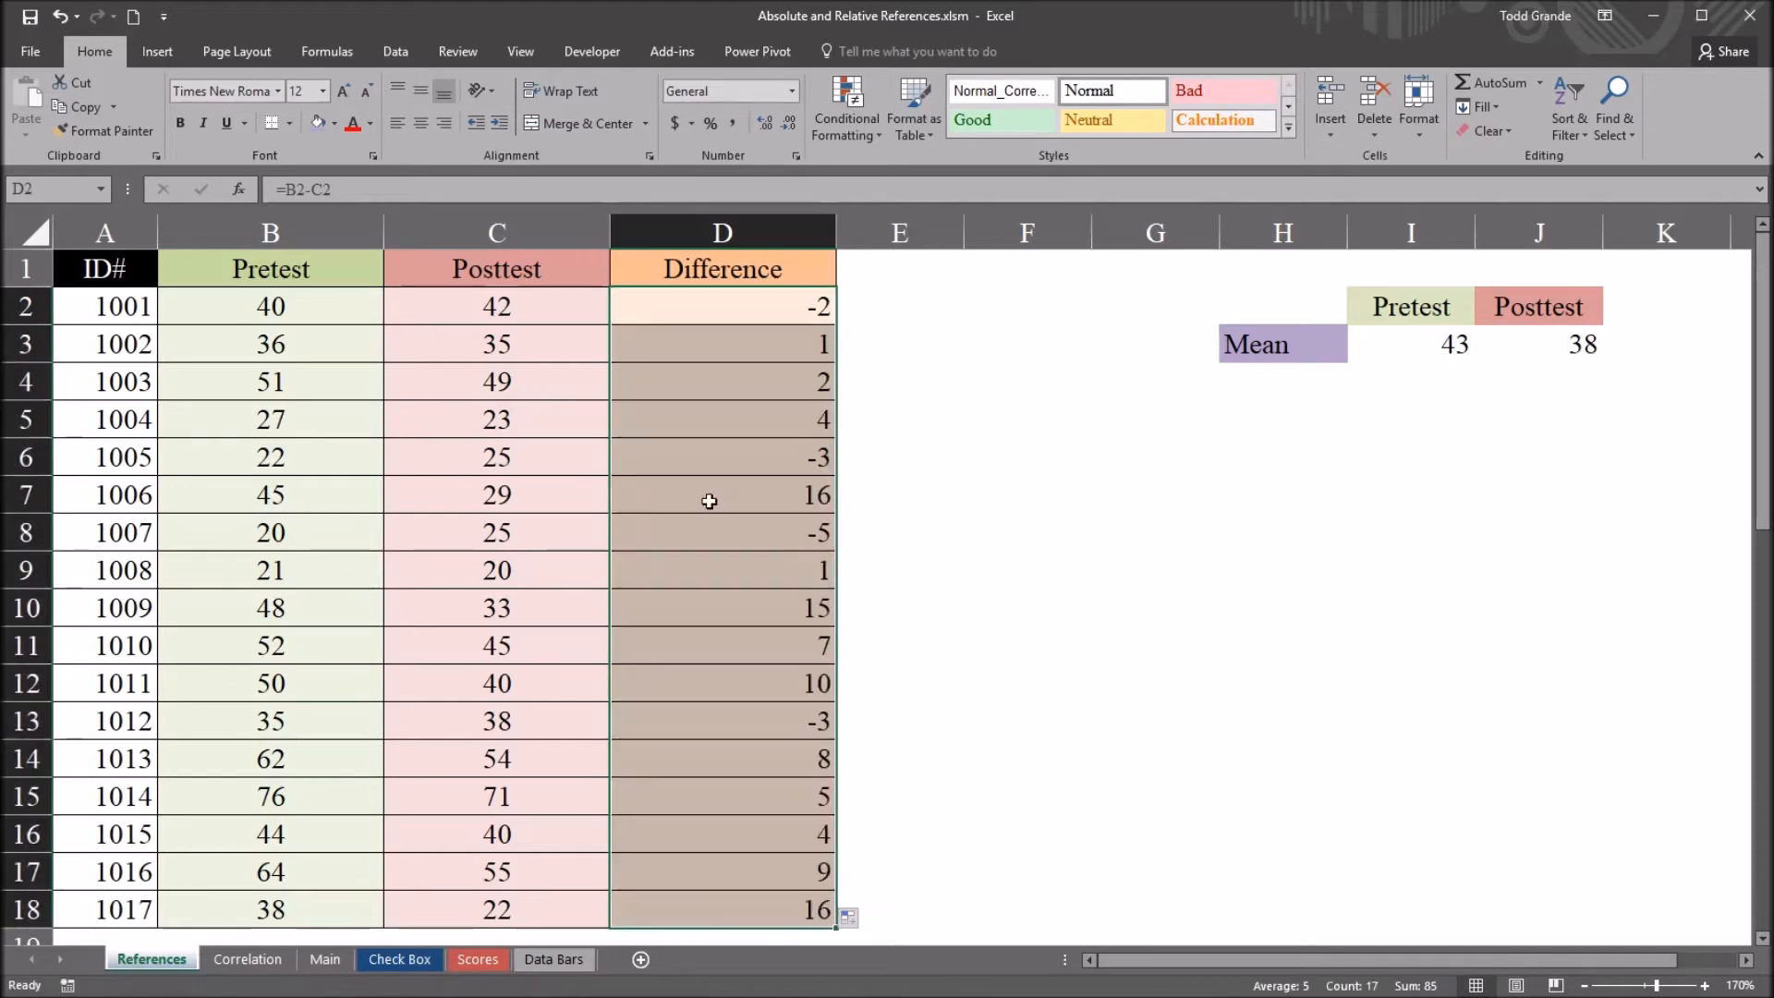
left_click(717, 320)
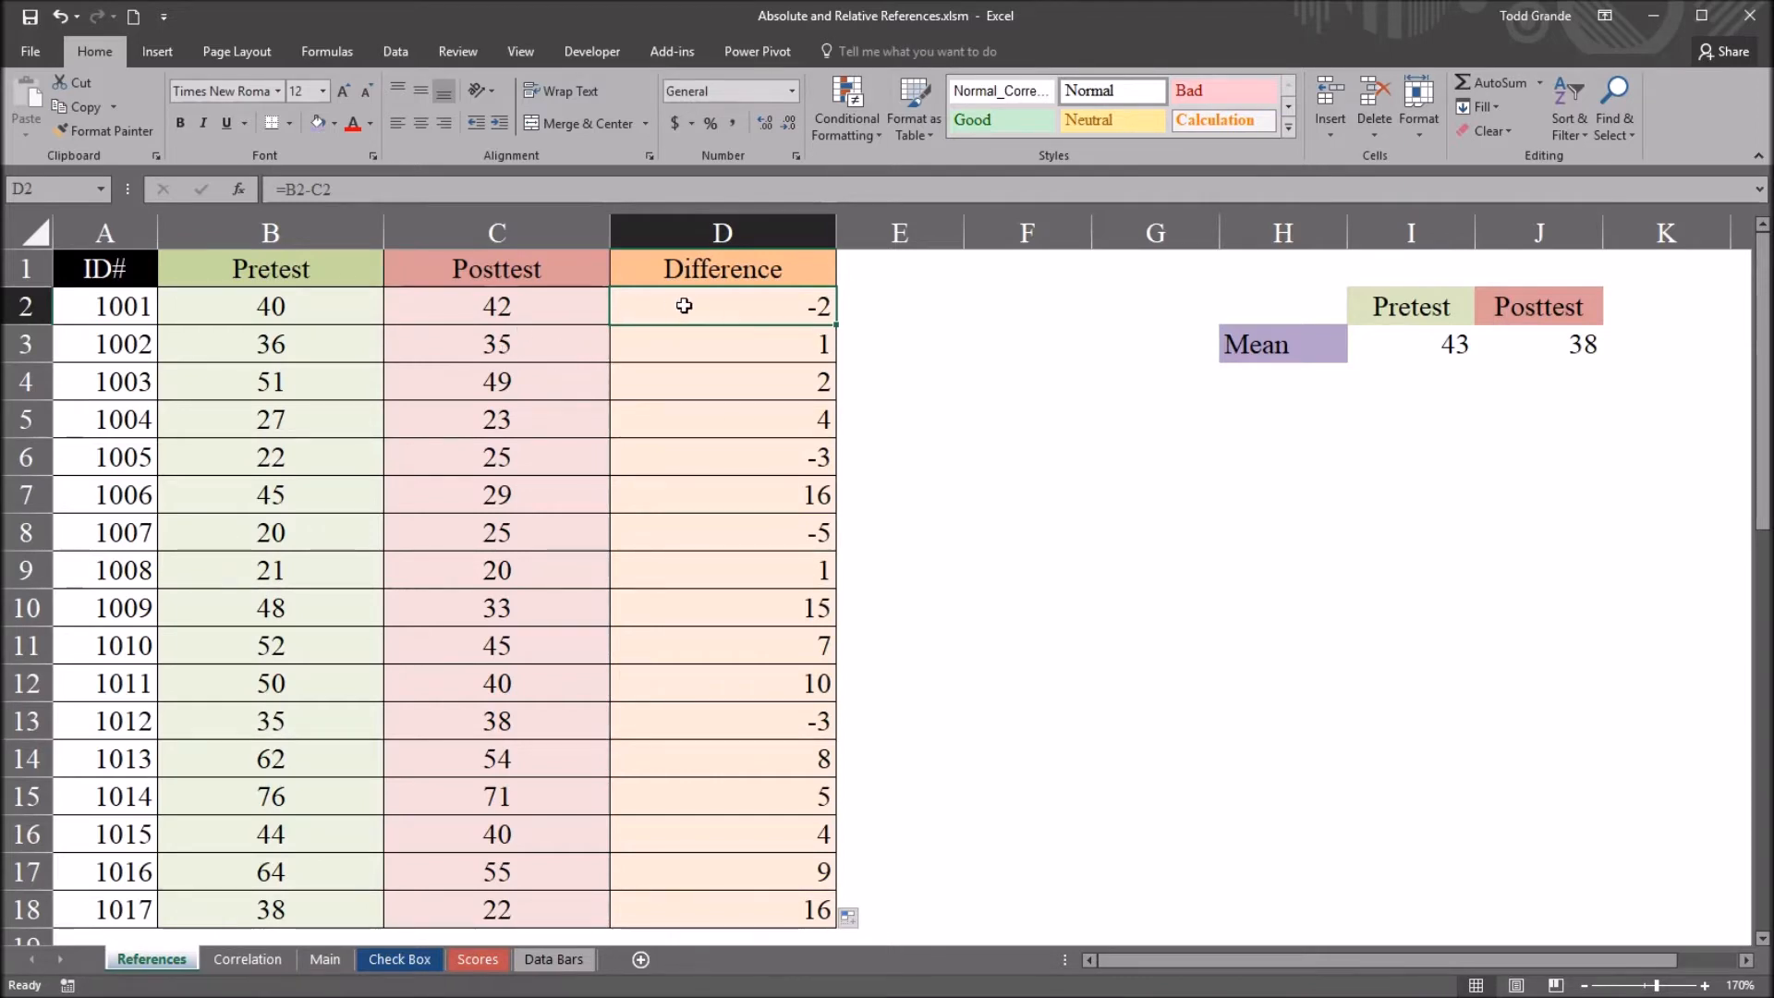
- Verify the copied formula in D3 references row 3's Pretest and Posttest scores
left_click(703, 353)
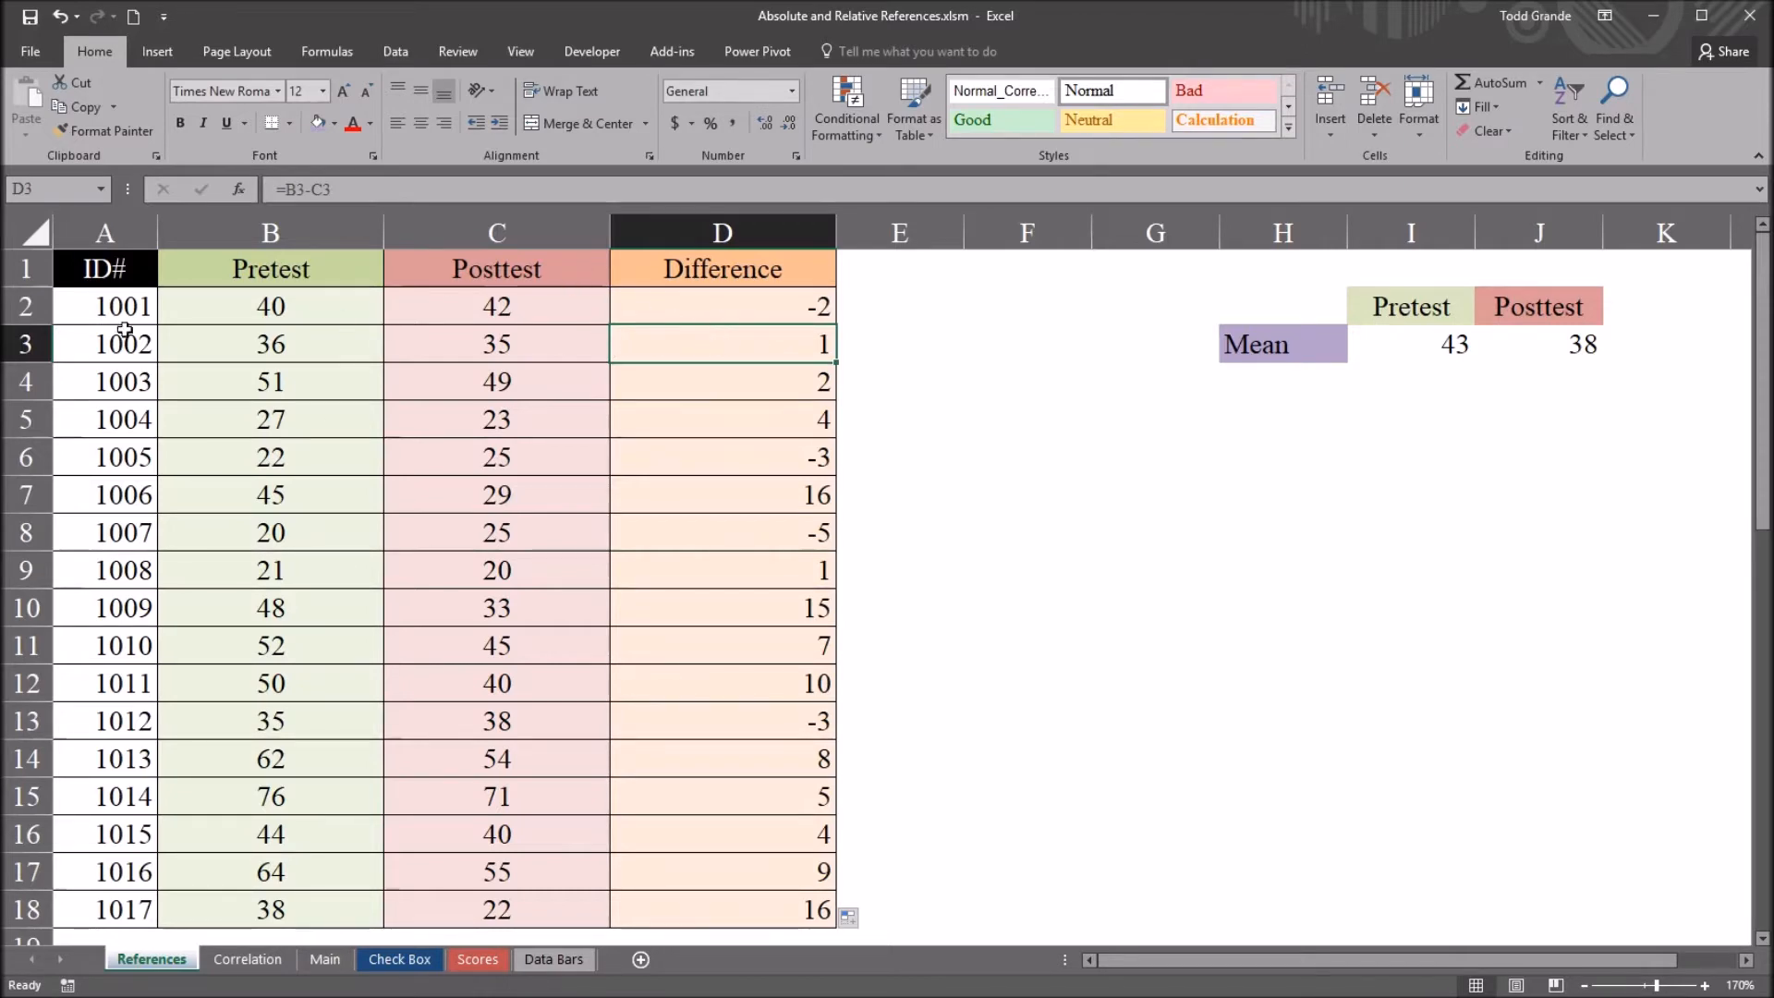
left_click(27, 344)
left_click(652, 350)
double_click(651, 351)
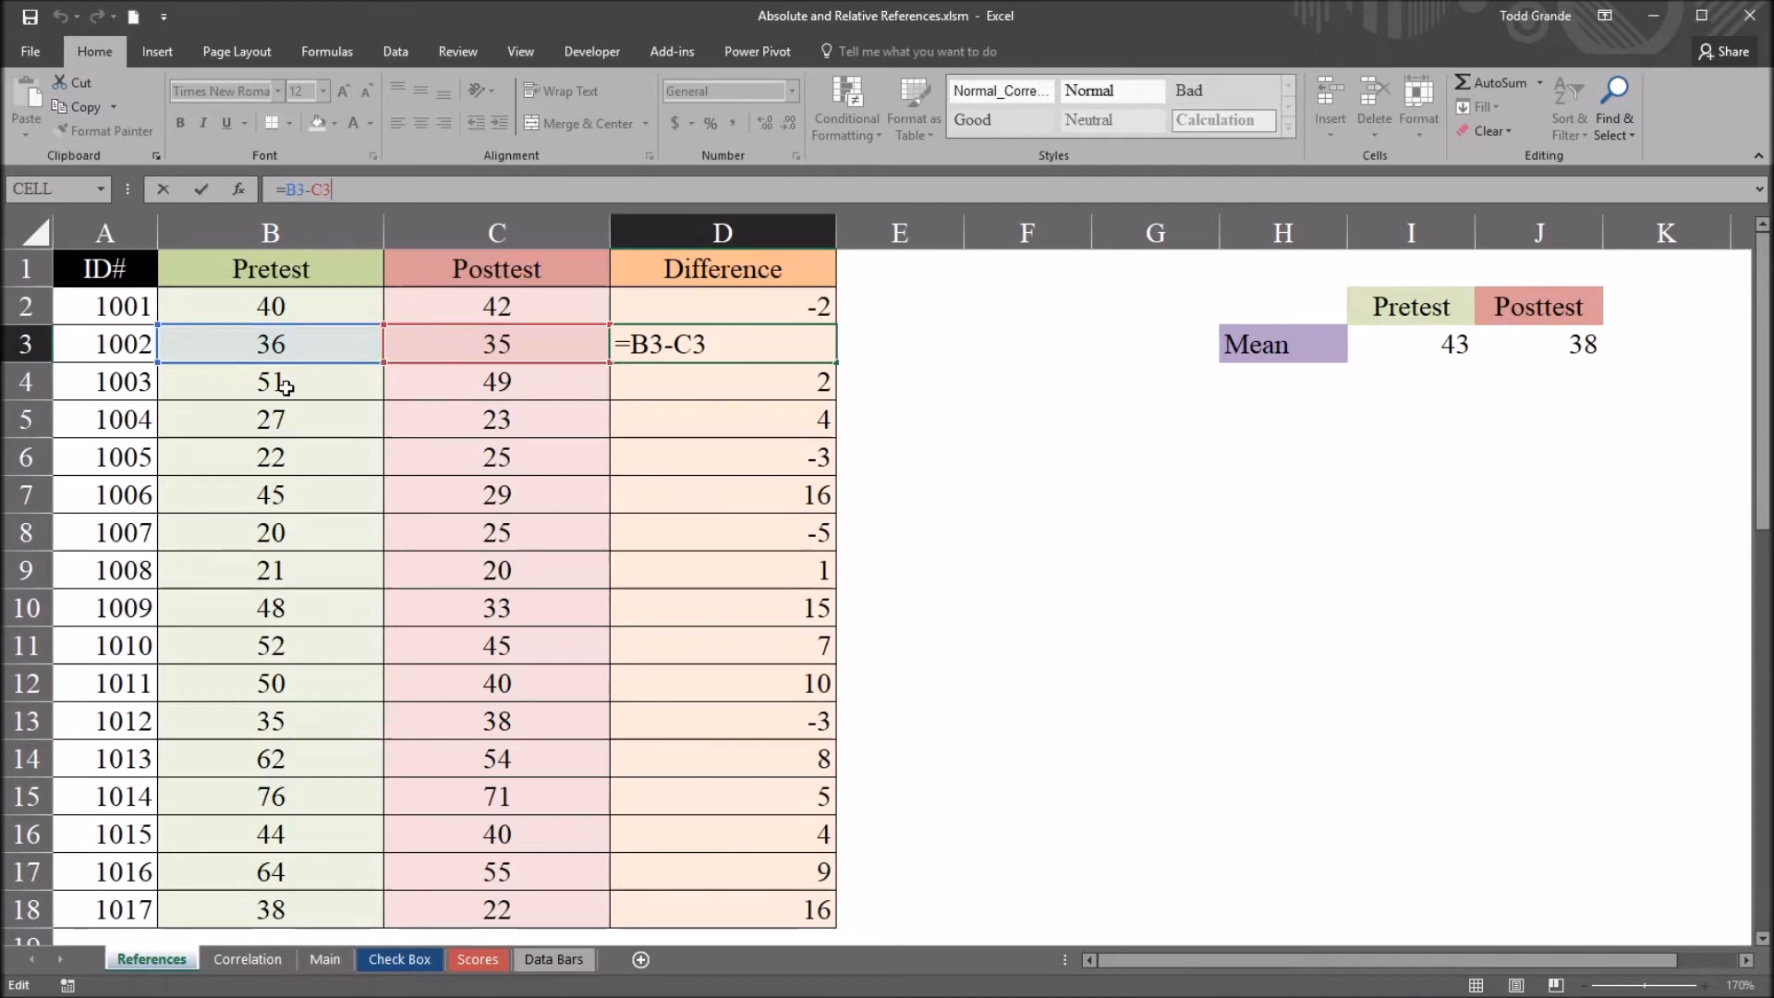
key("Return")
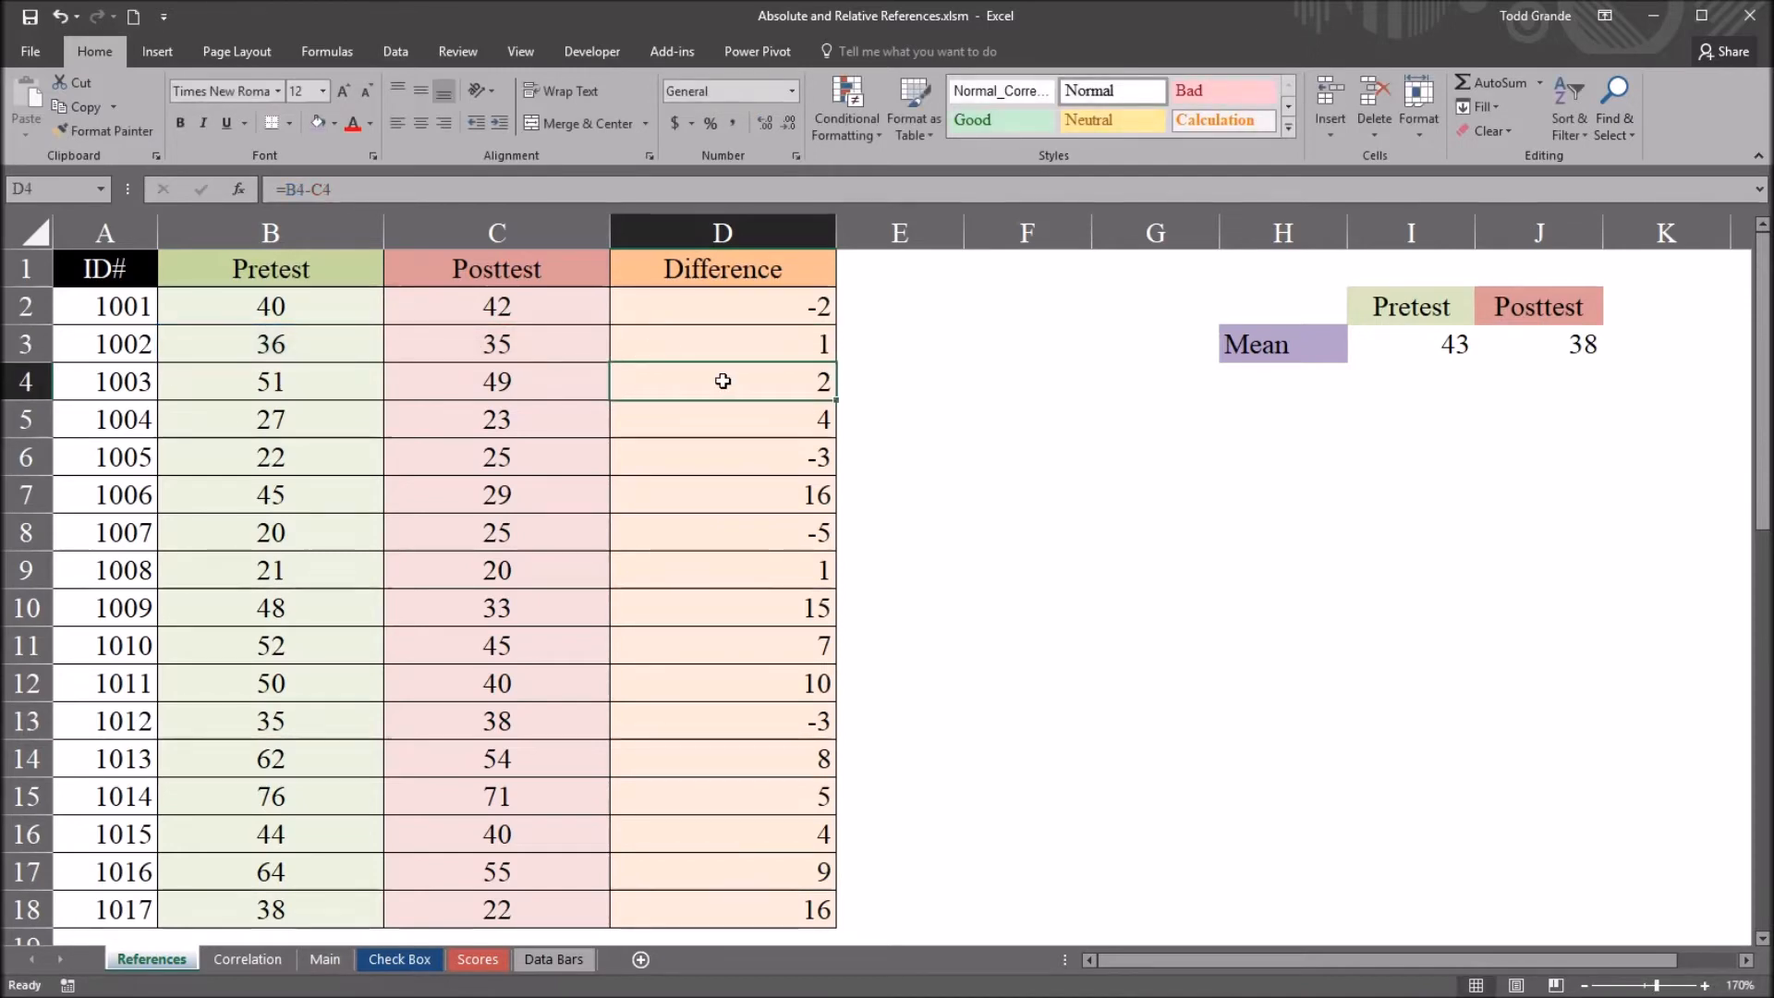
- Check the difference formulas in rows 5–8, then move to E2 for the new column
left_click(746, 419)
left_click(744, 465)
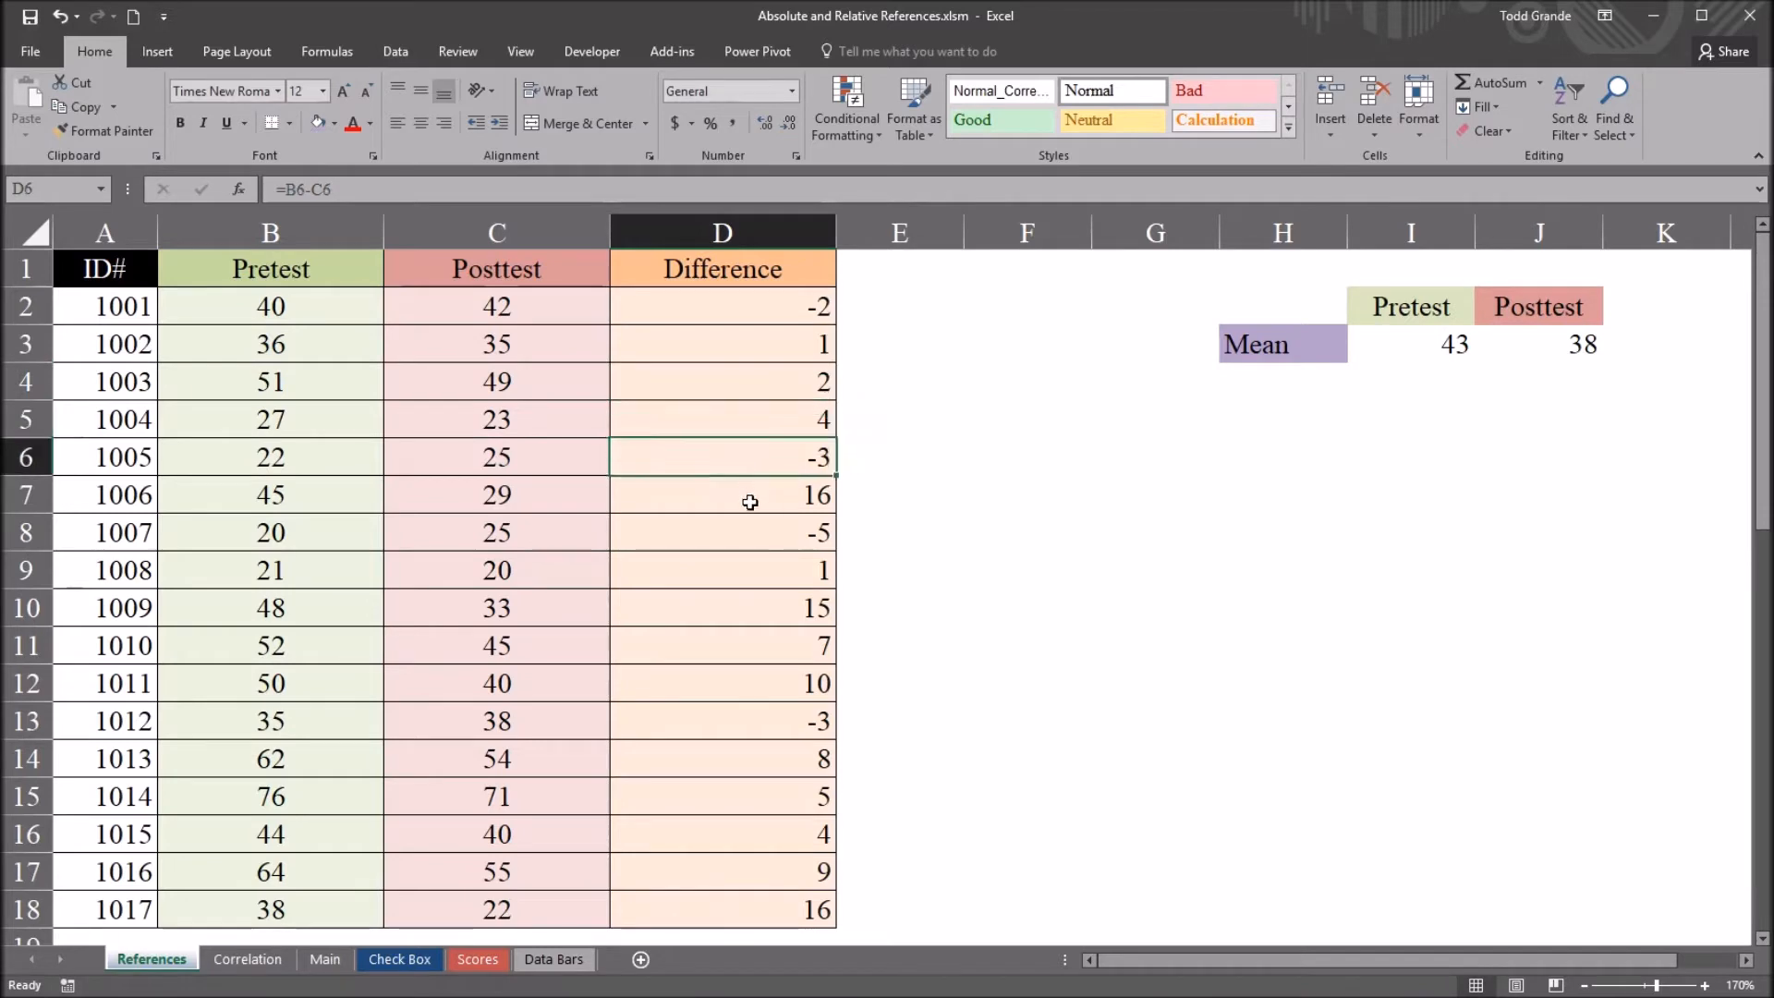
left_click(749, 504)
left_click(746, 540)
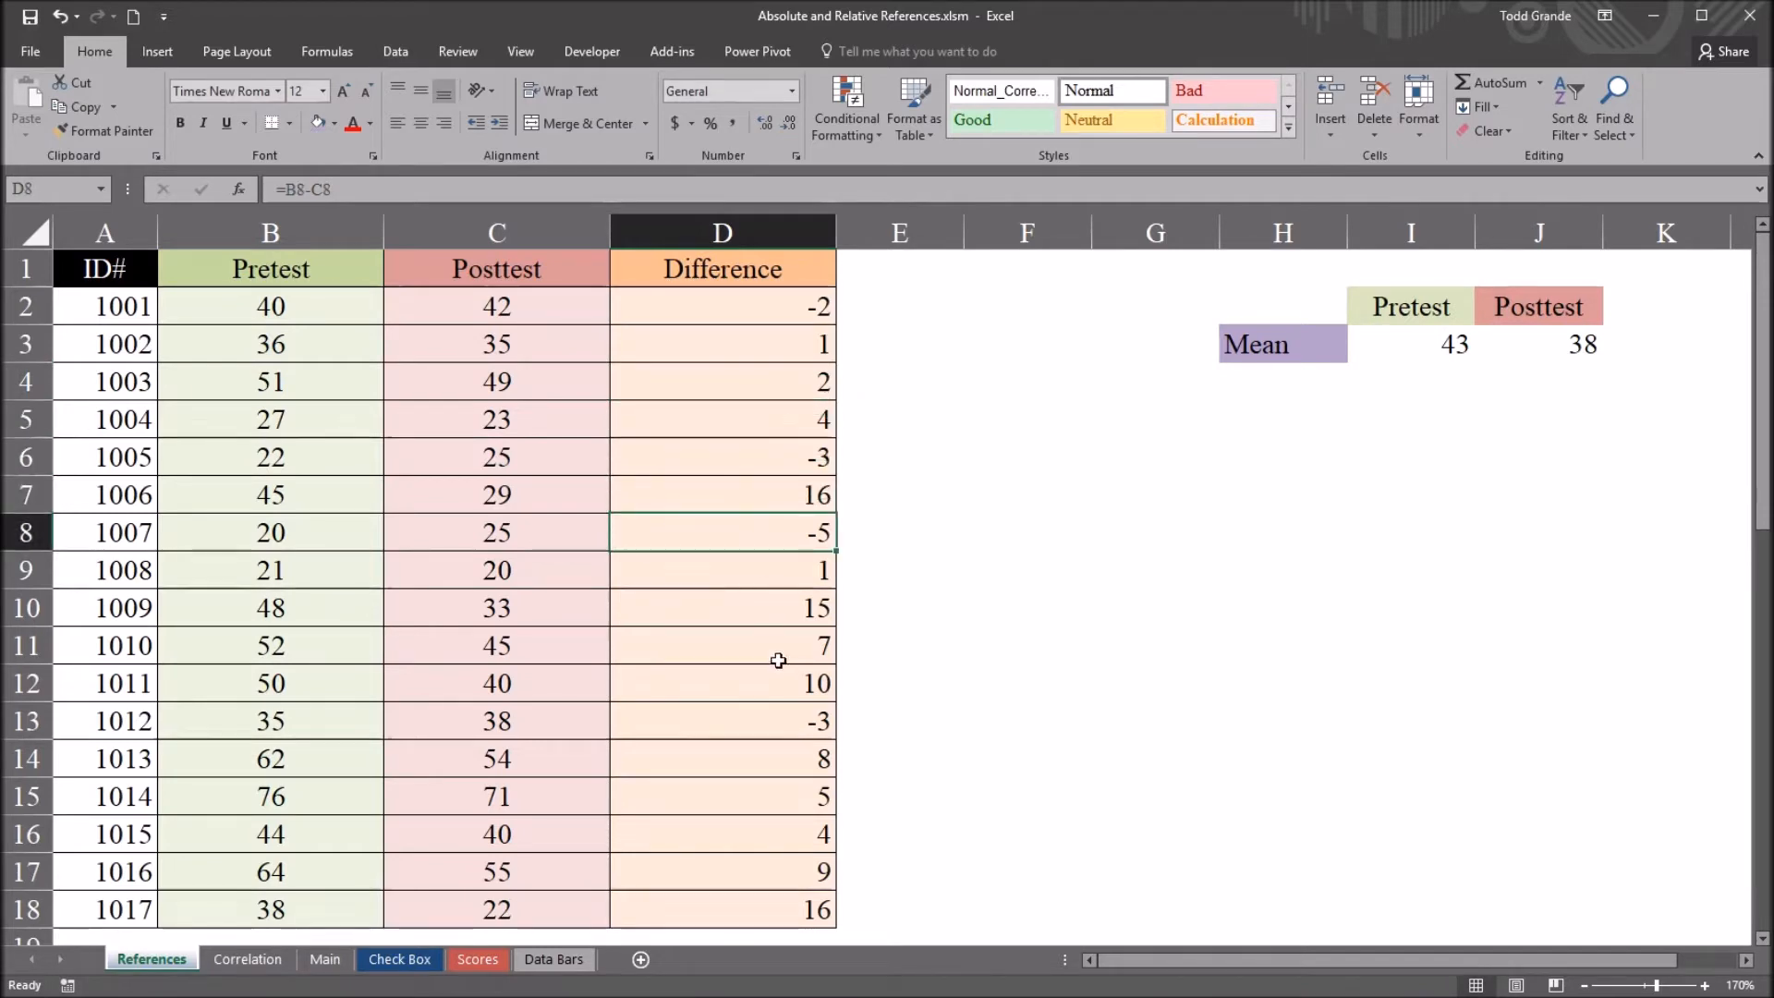
left_click(722, 316)
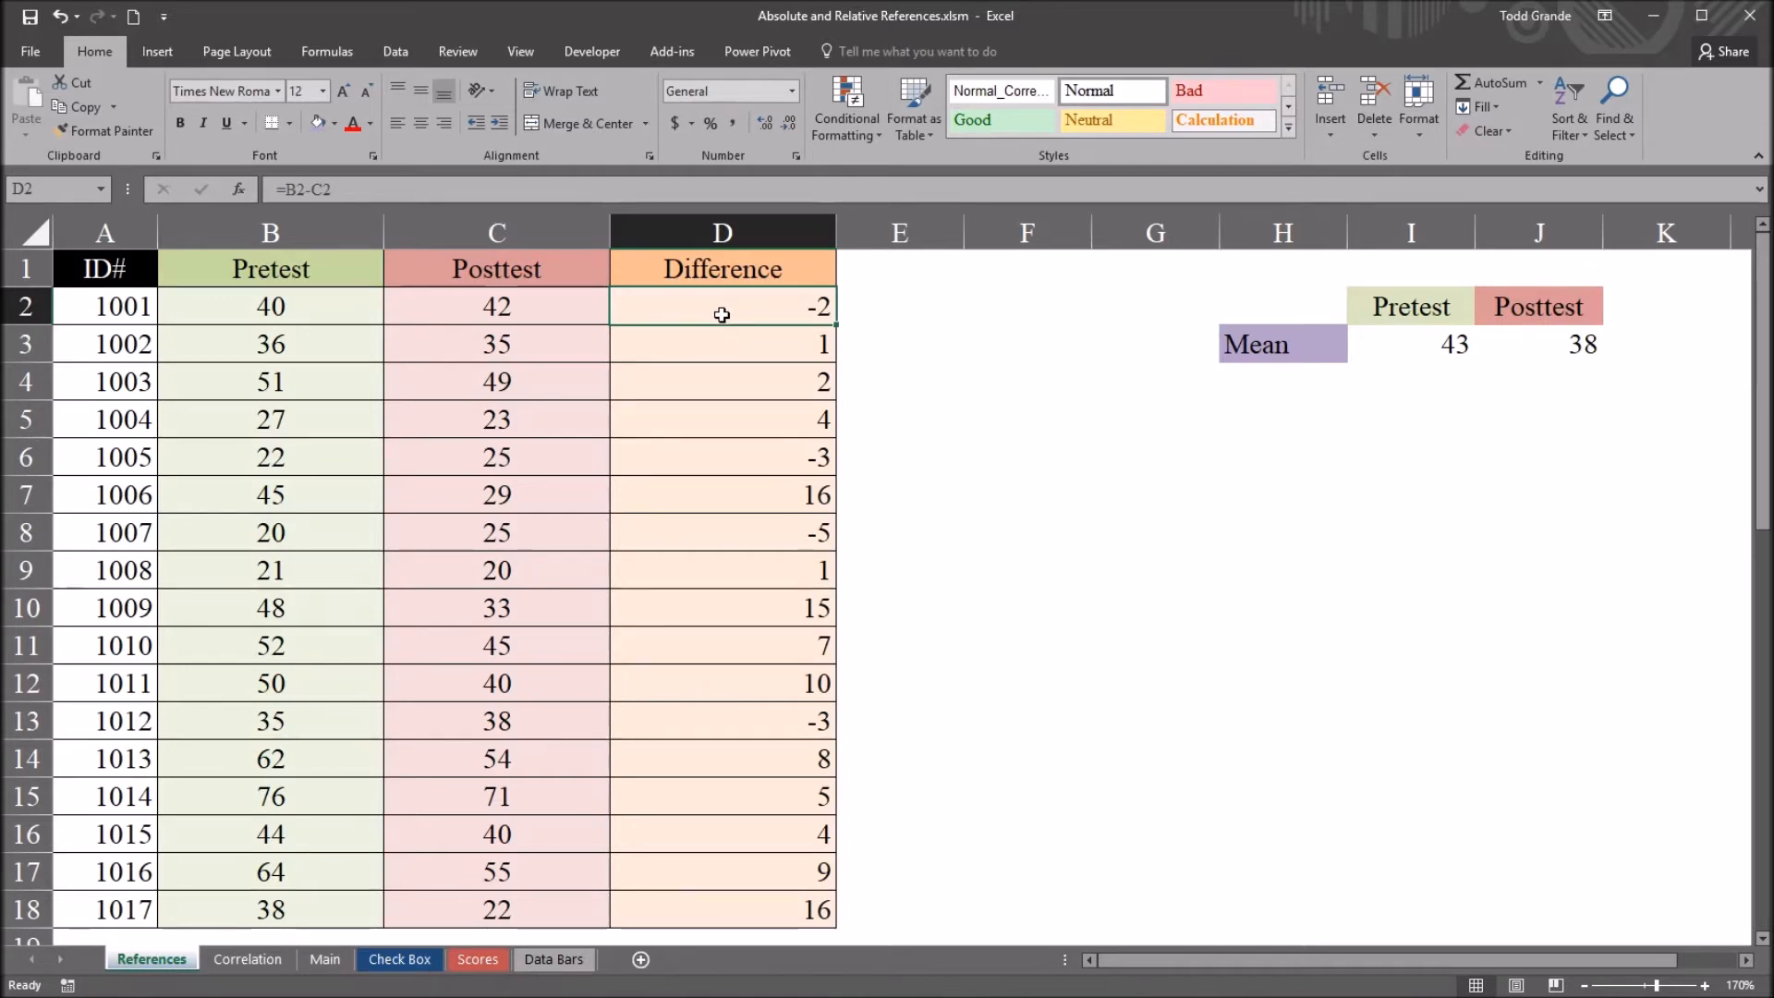
left_click(910, 307)
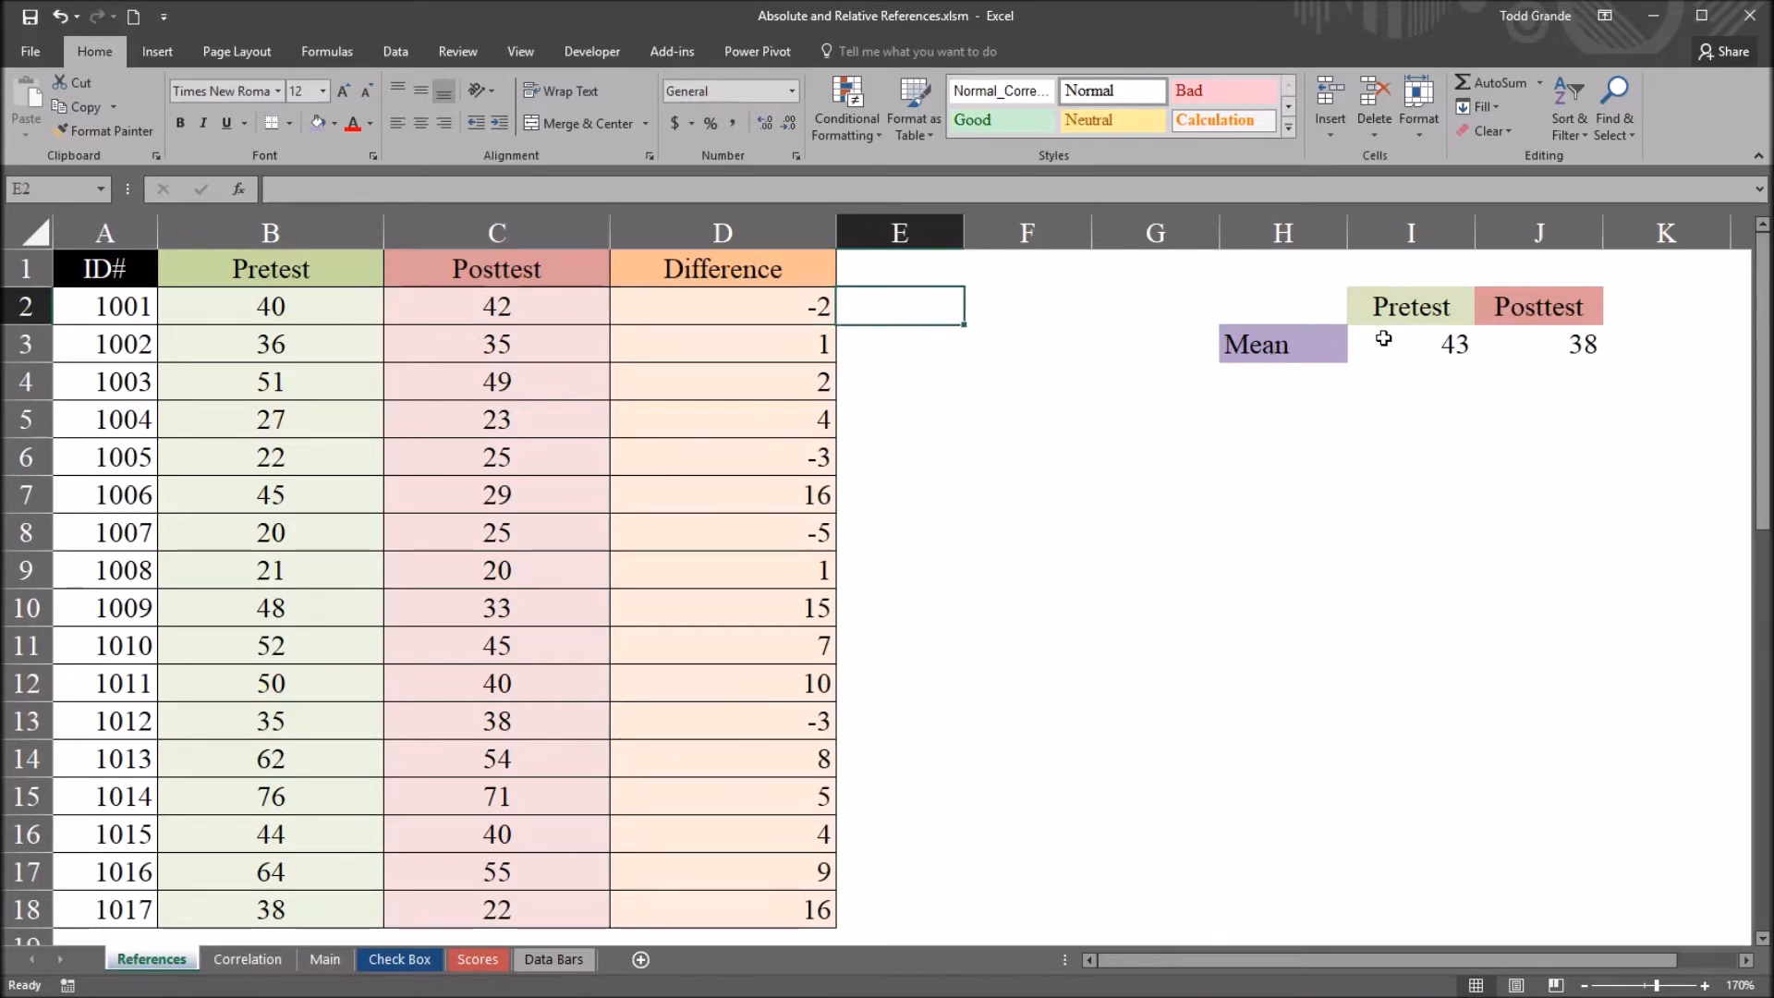
left_click(1424, 344)
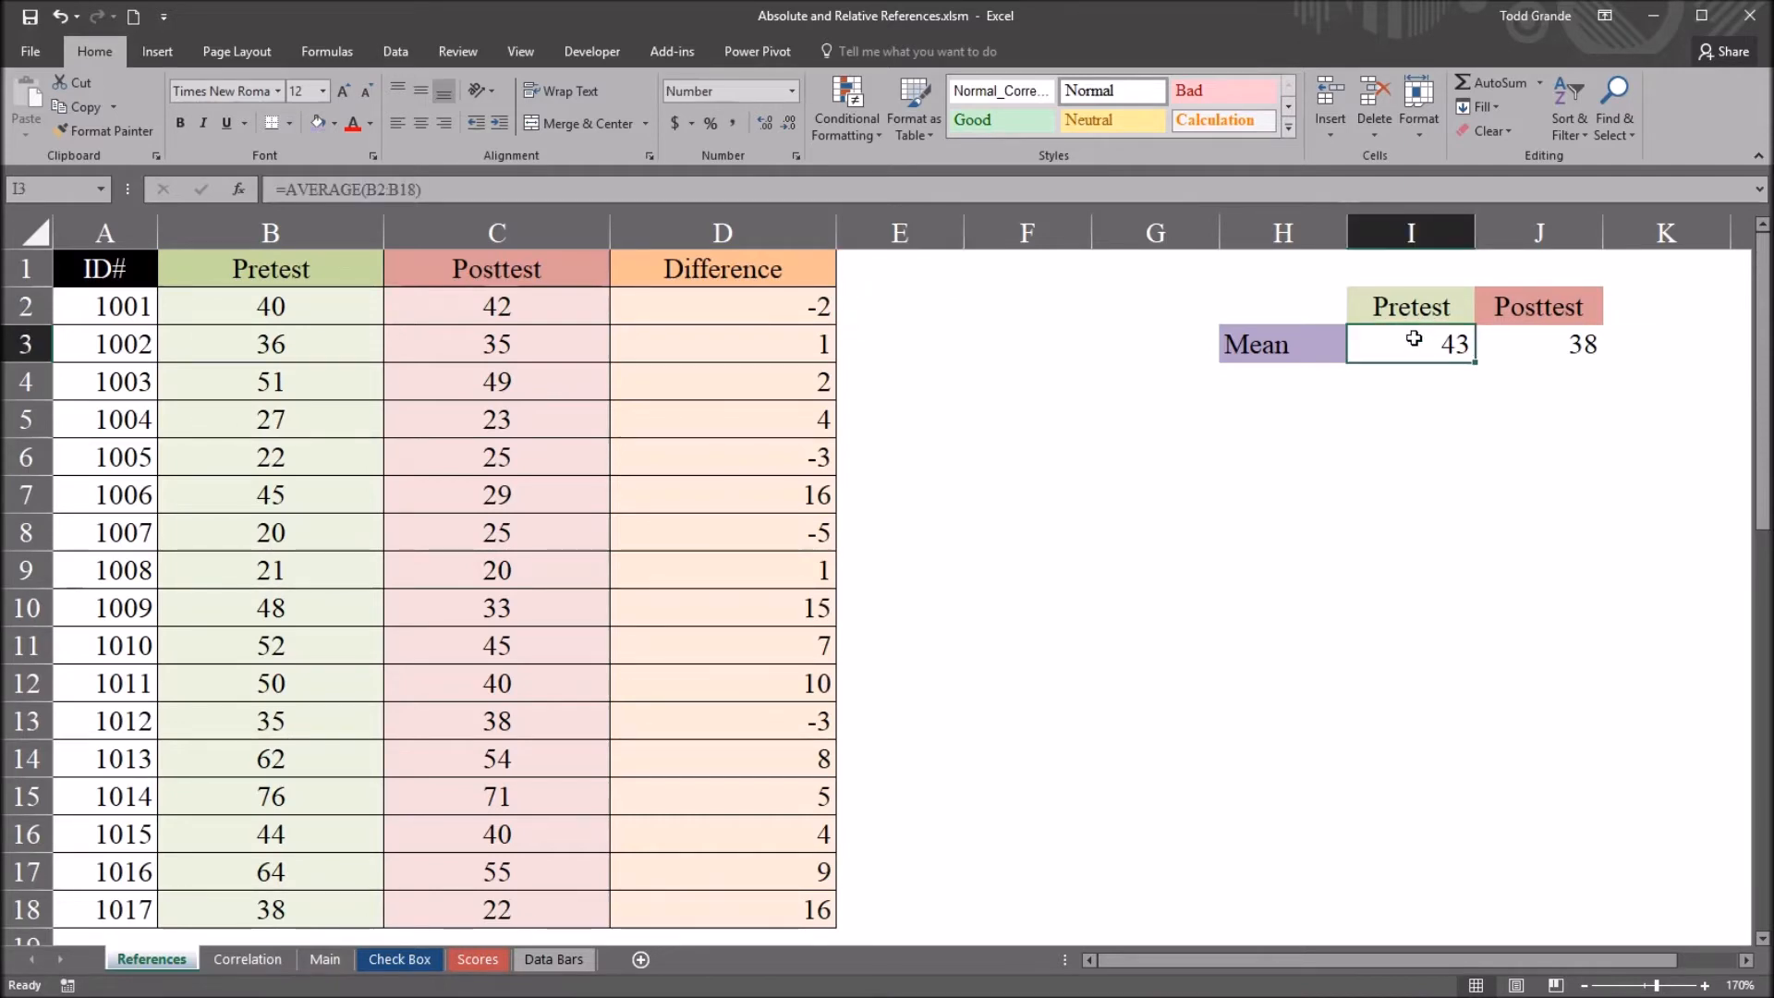
mouse_move(270, 306)
left_mouse_down()
mouse_move(335, 418)
mouse_move(271, 910)
left_mouse_up()
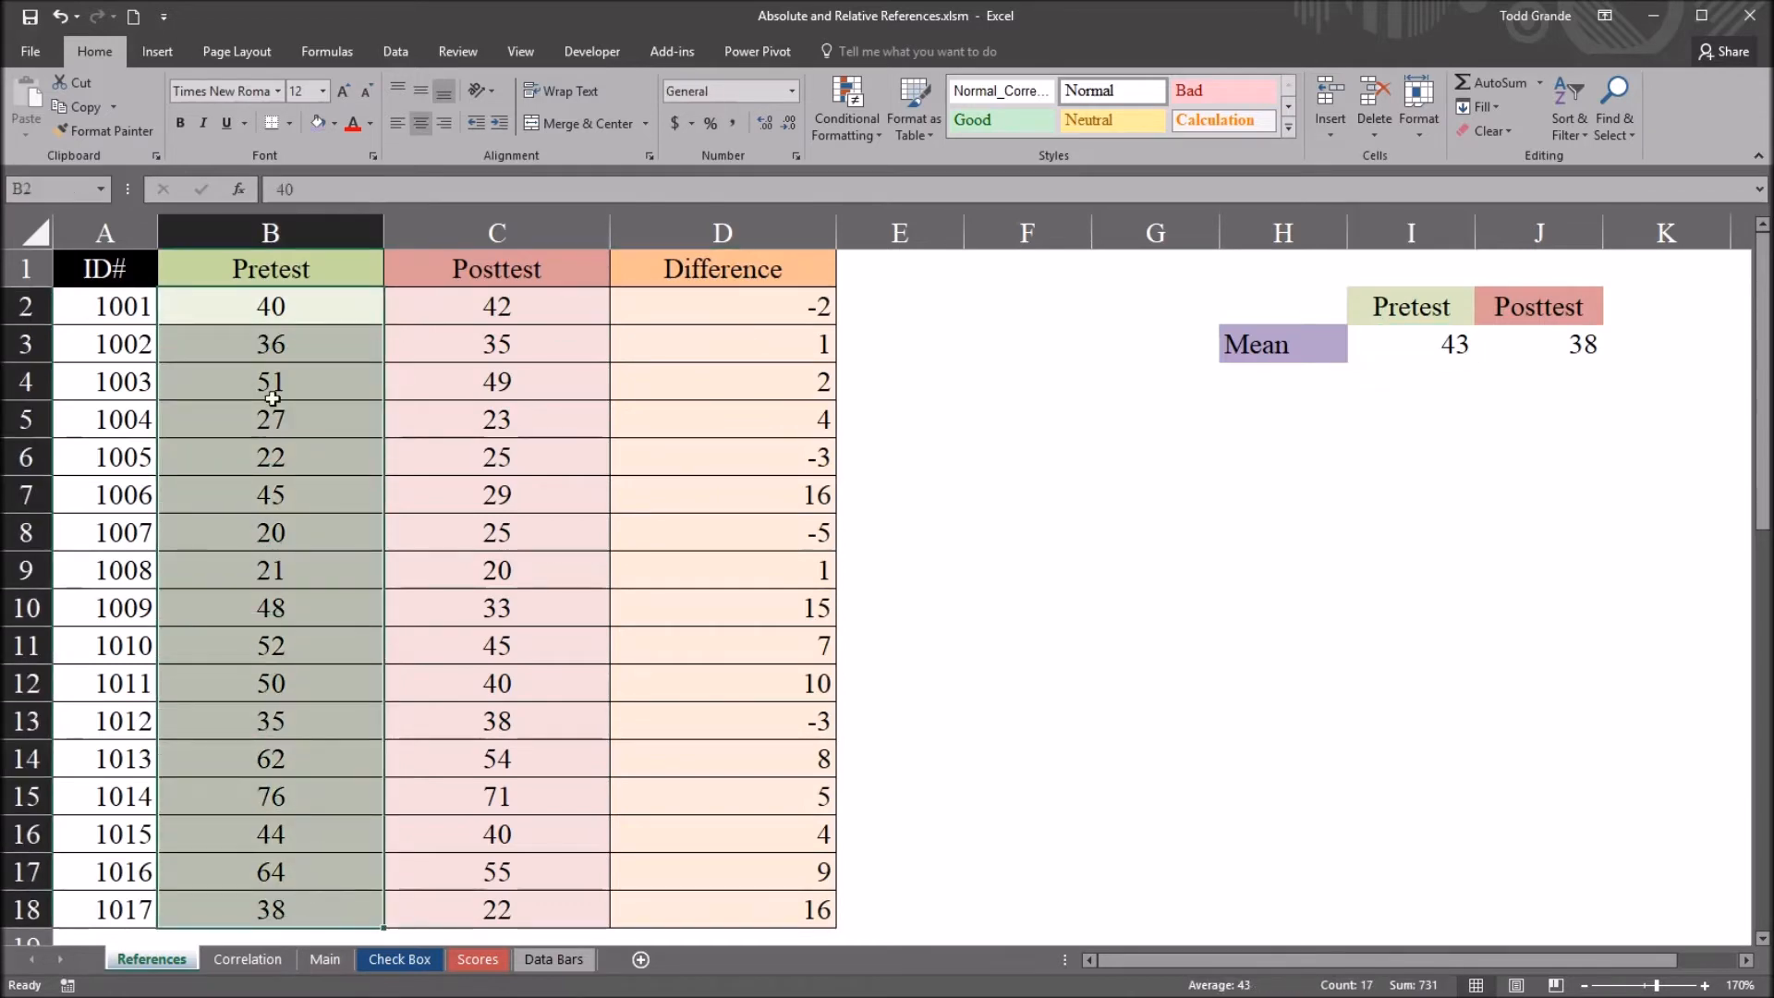
left_click(1549, 345)
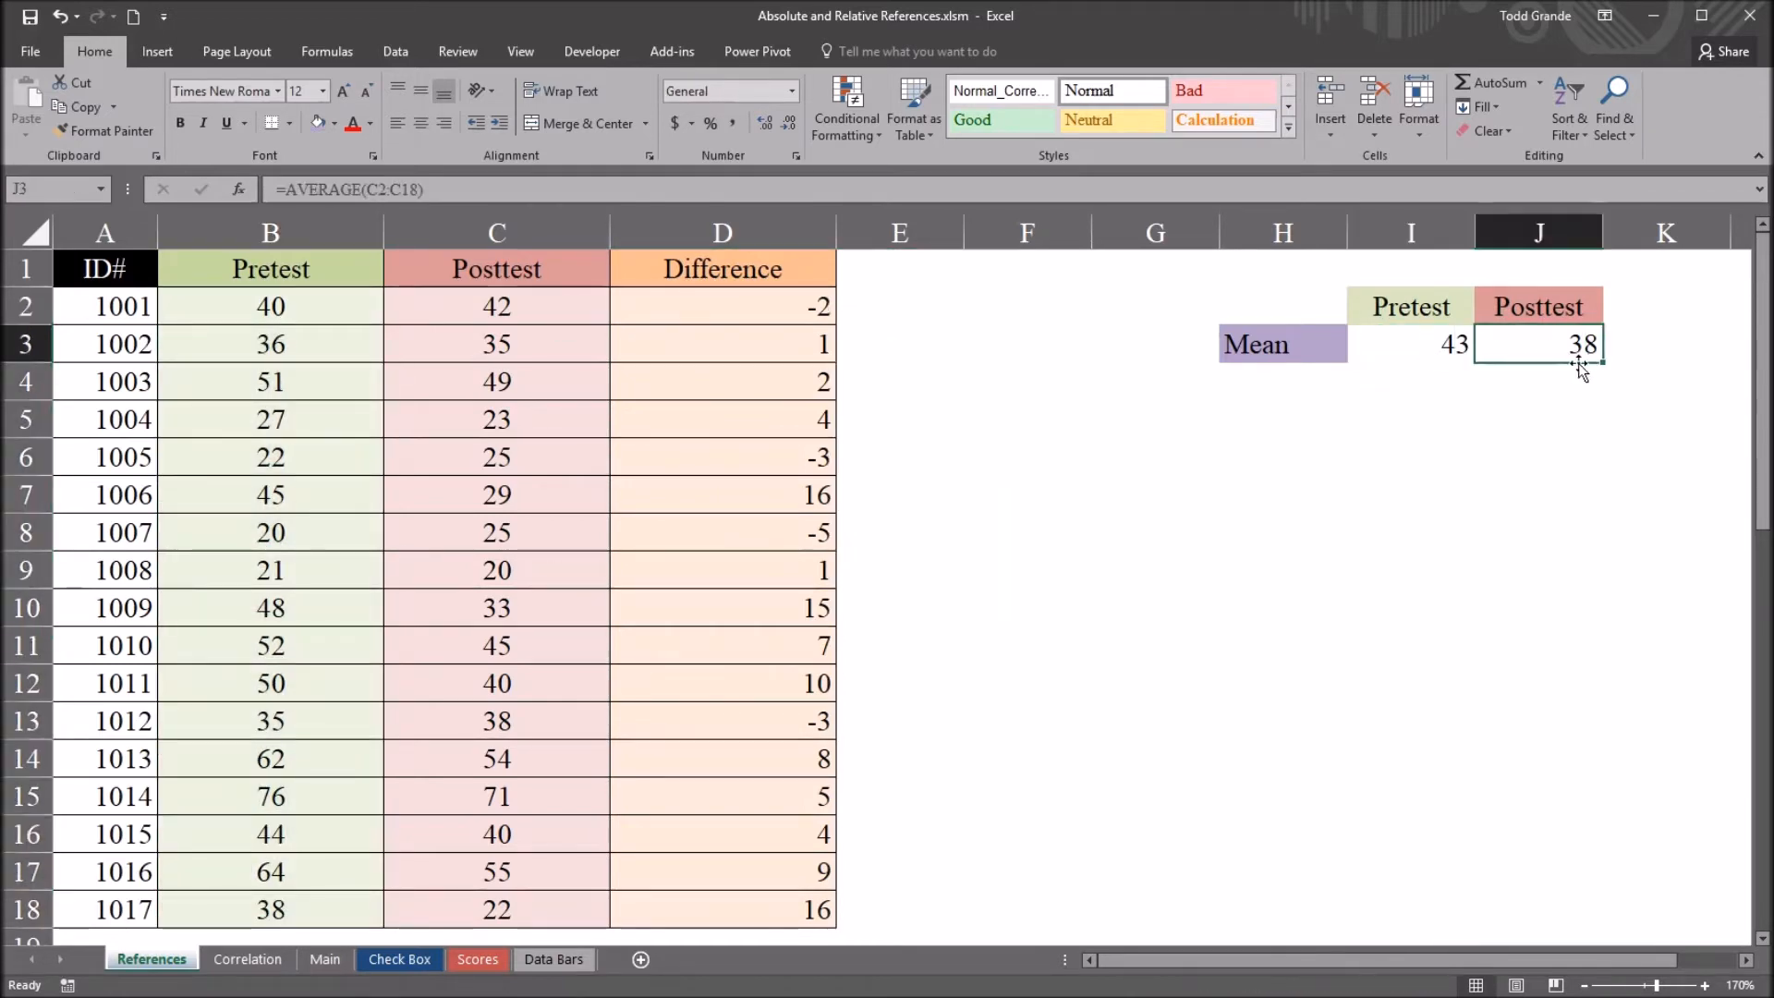
left_click_drag(497, 307, 515, 908)
left_click(888, 310)
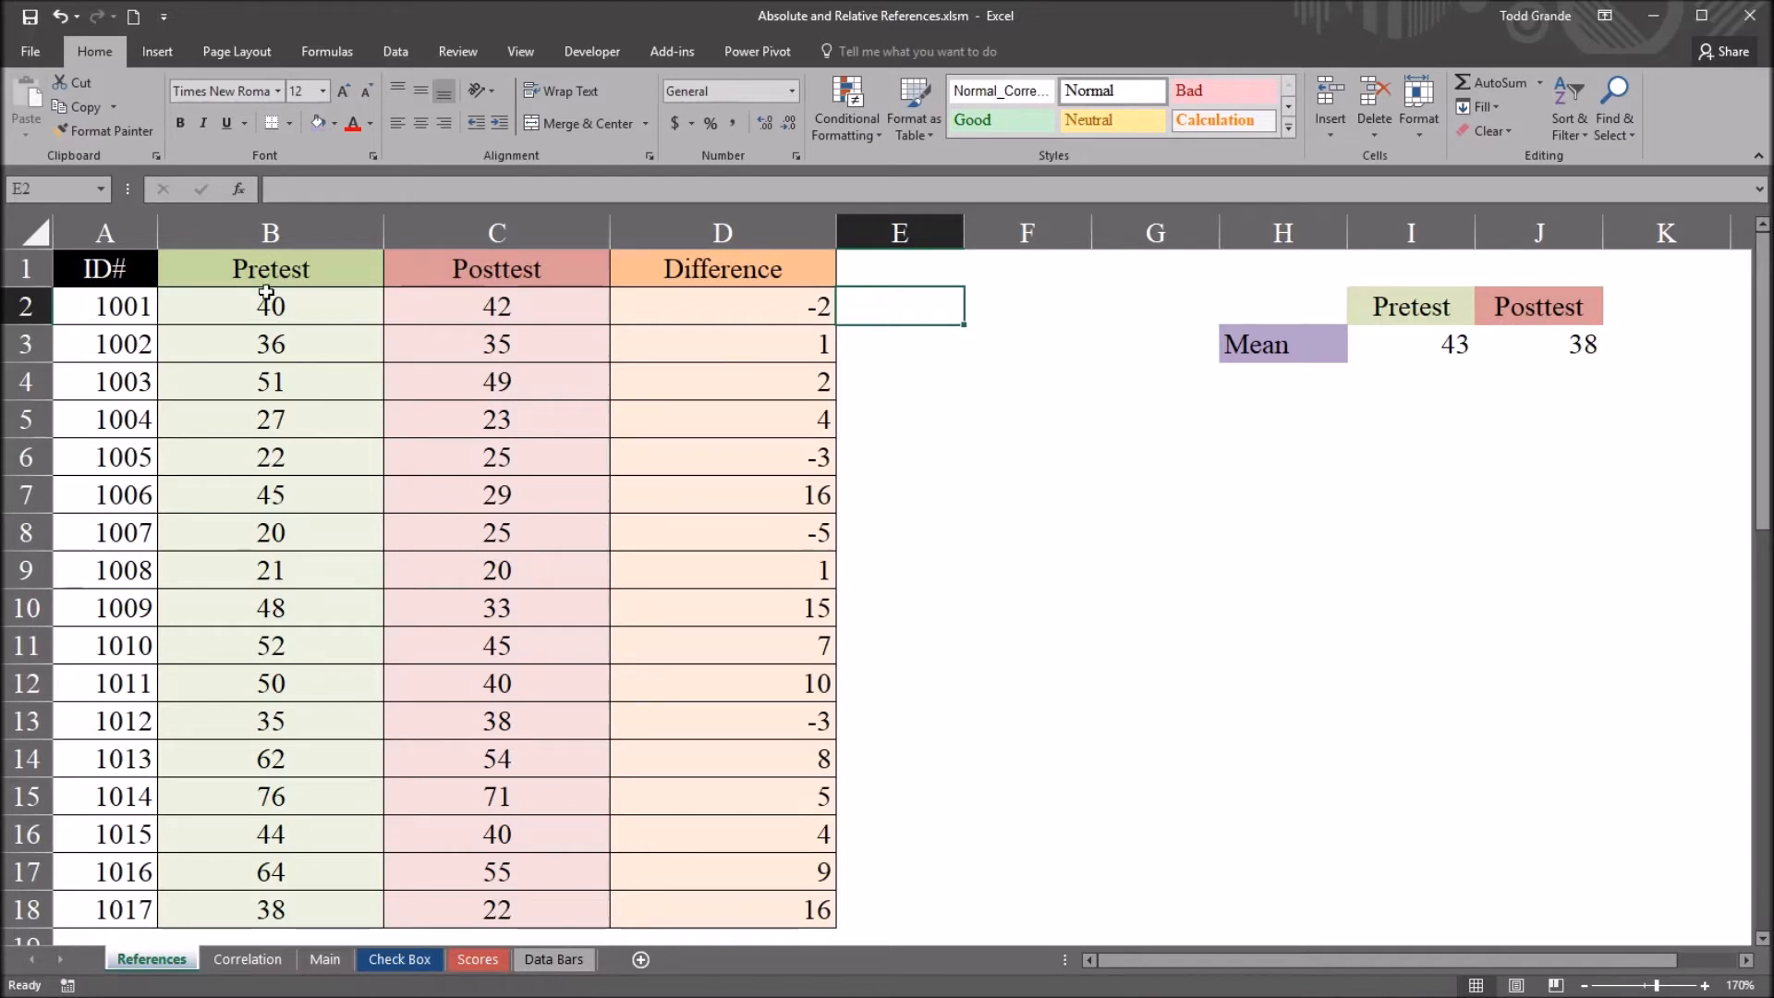
left_click_drag(272, 305, 272, 908)
left_click(312, 306)
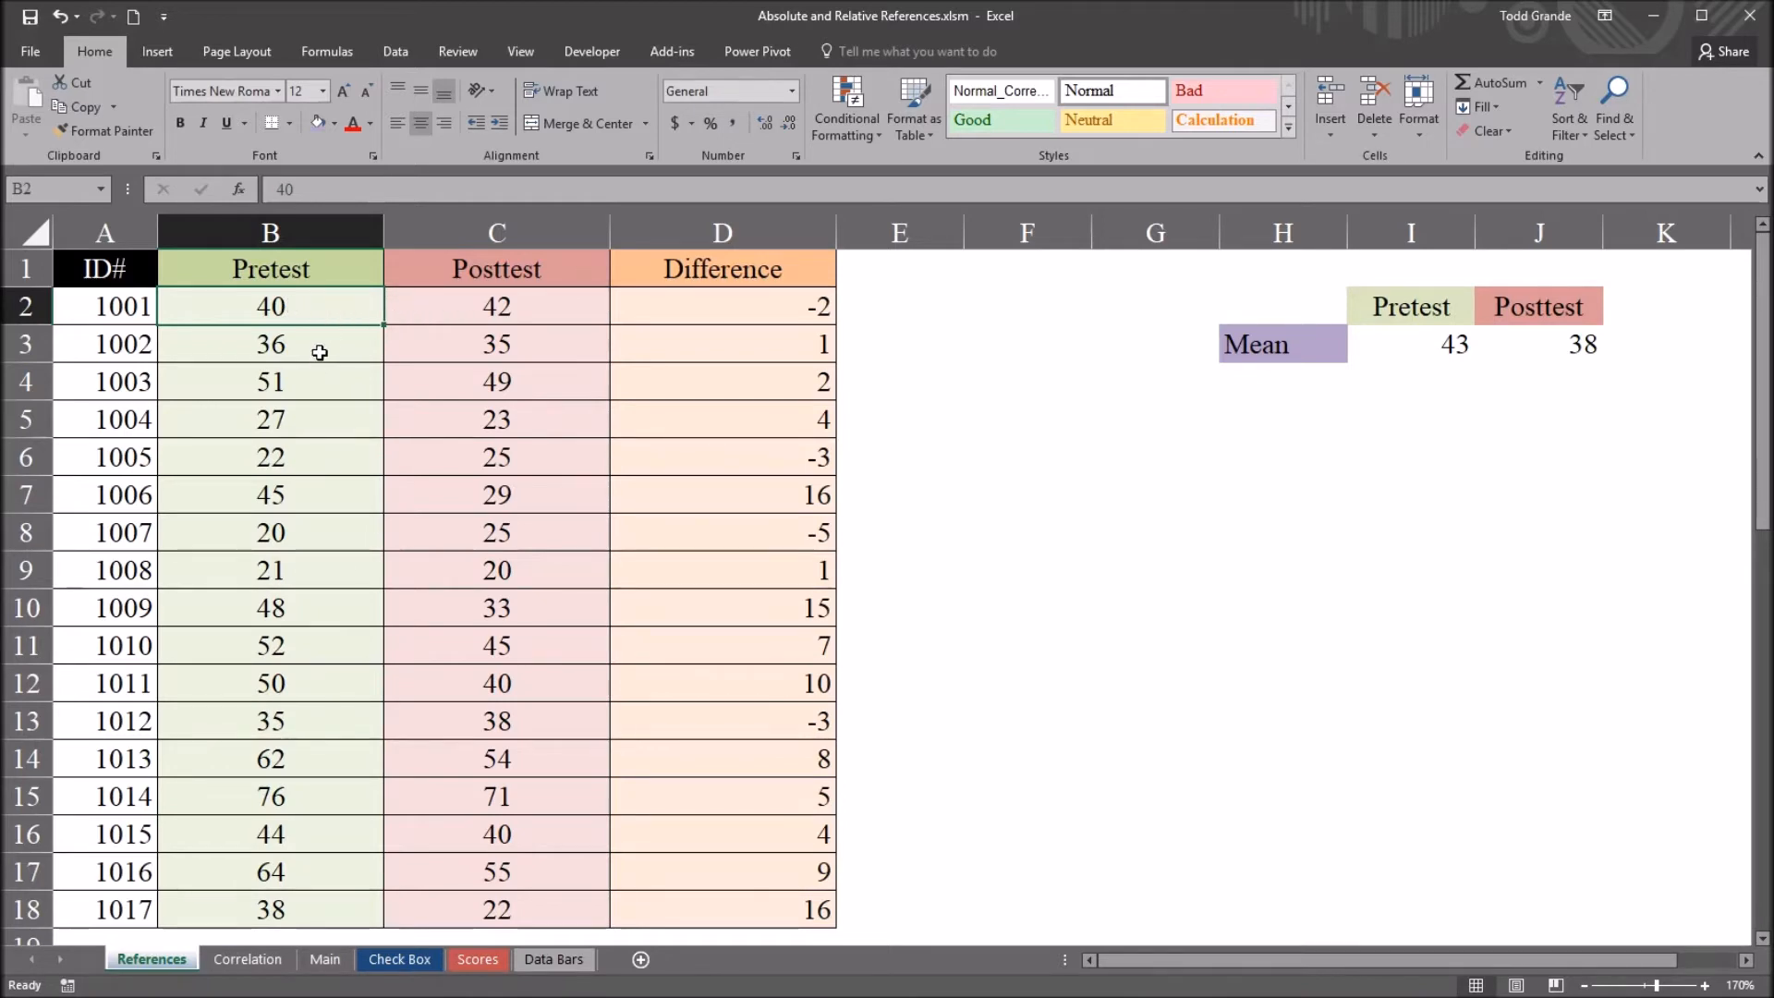
key("Down")
key("Down")
key("Up")
key("Up")
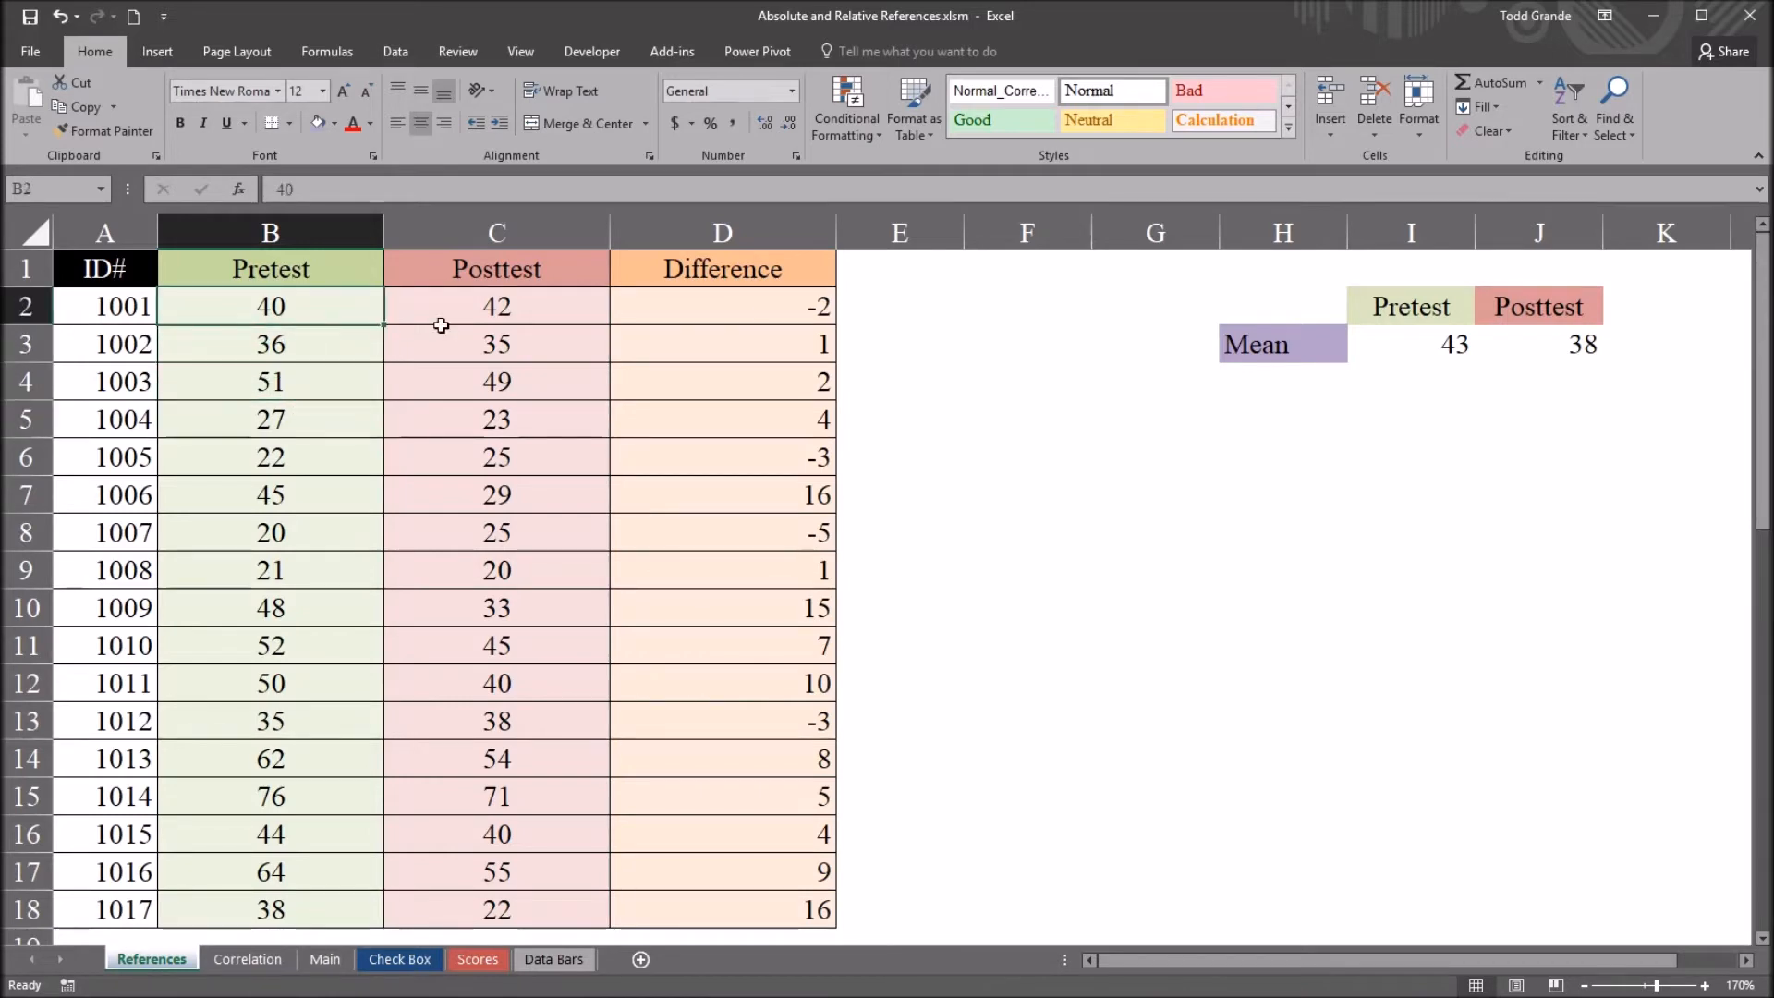
left_click(912, 315)
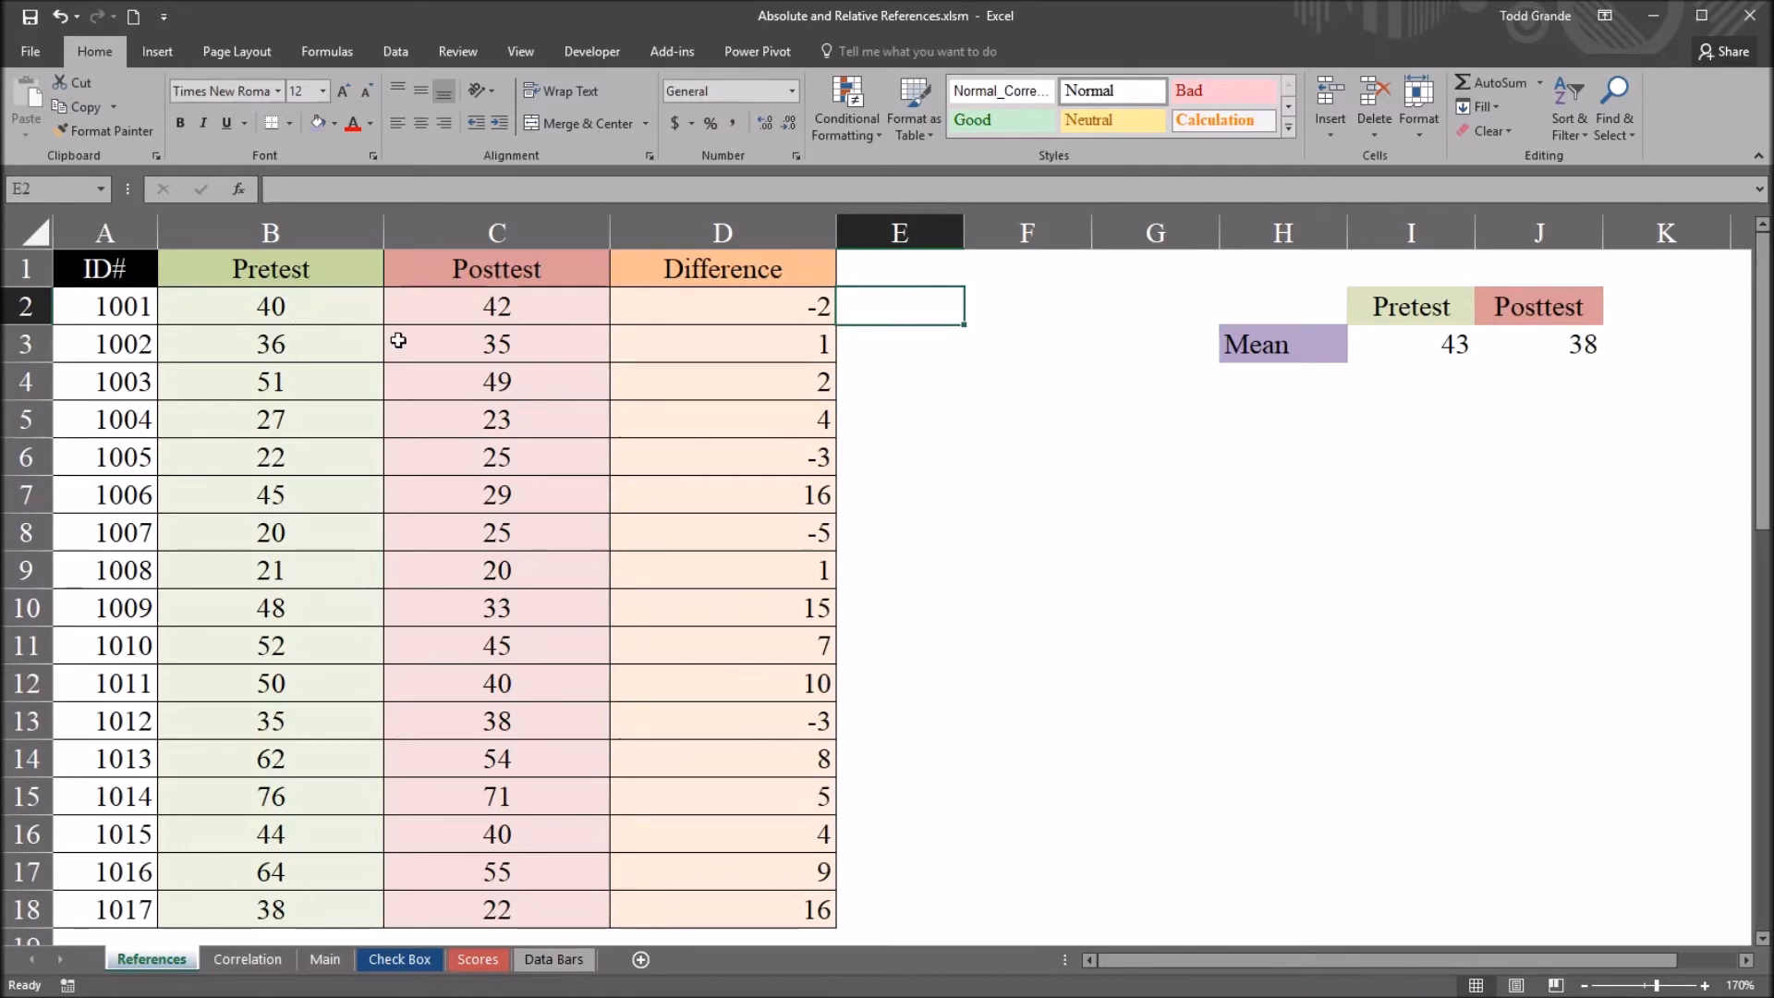
type("=")
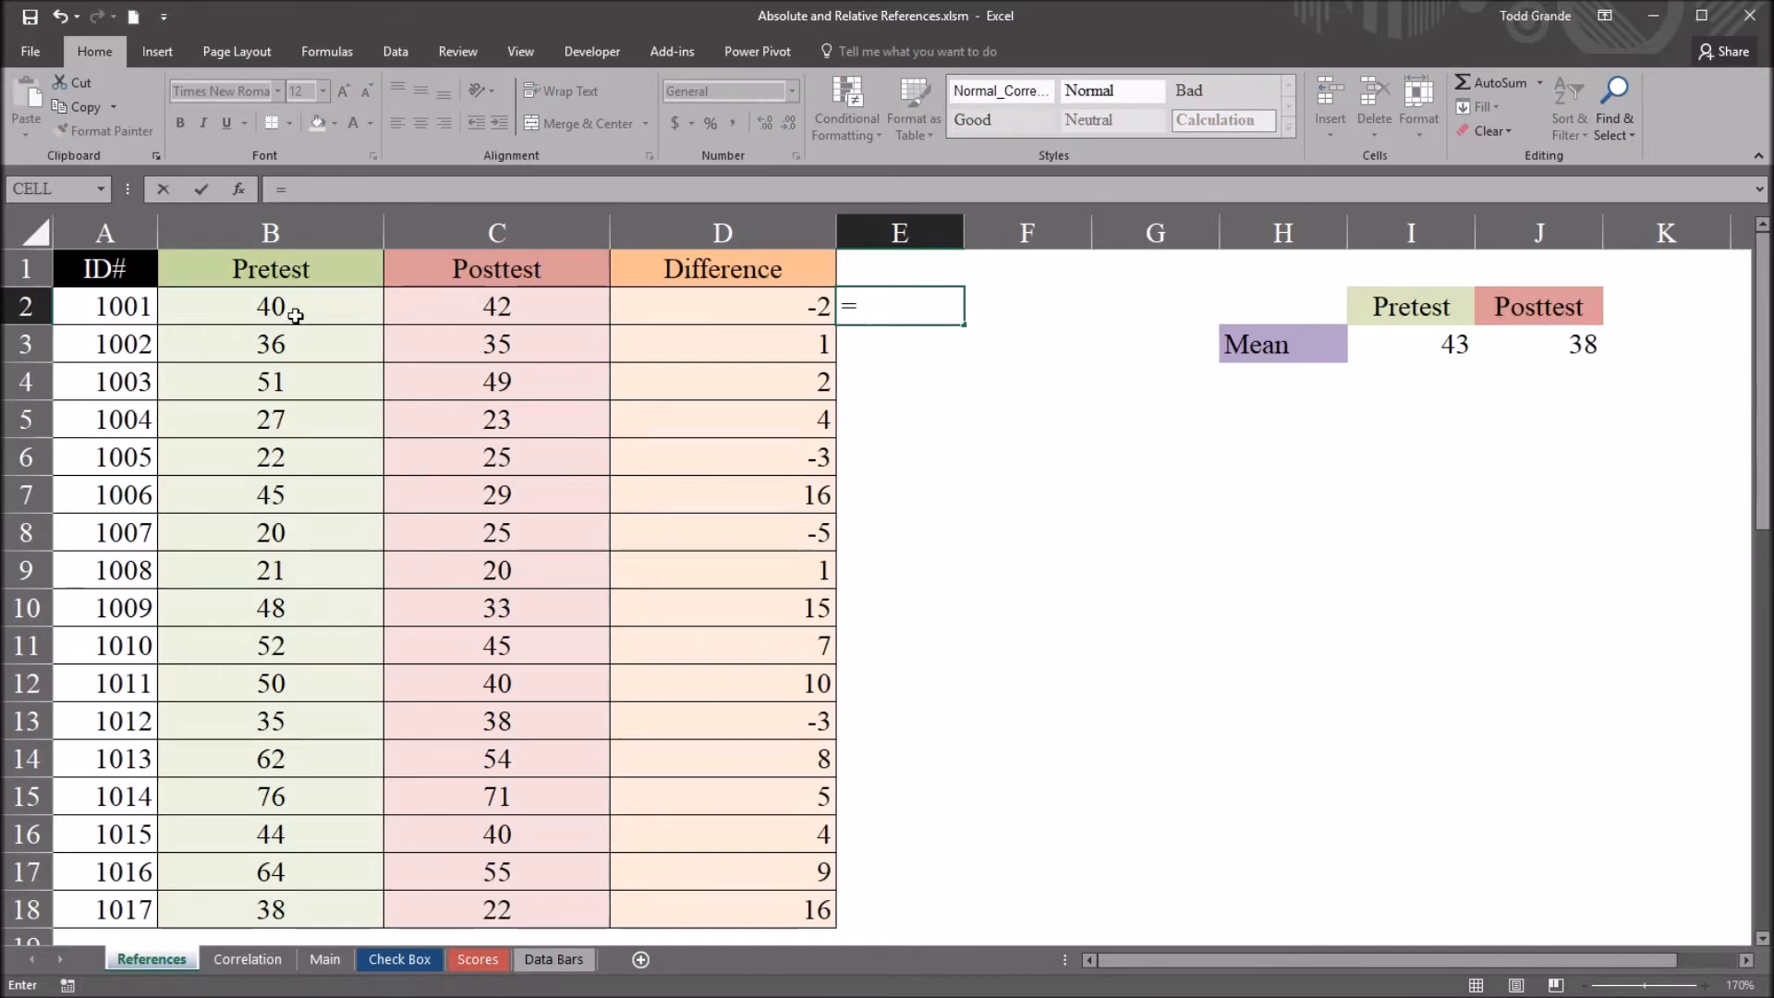
- Enter =ABS(B2-I3) in E2, the absolute difference from the Pretest mean, showing 3
left_click(294, 315)
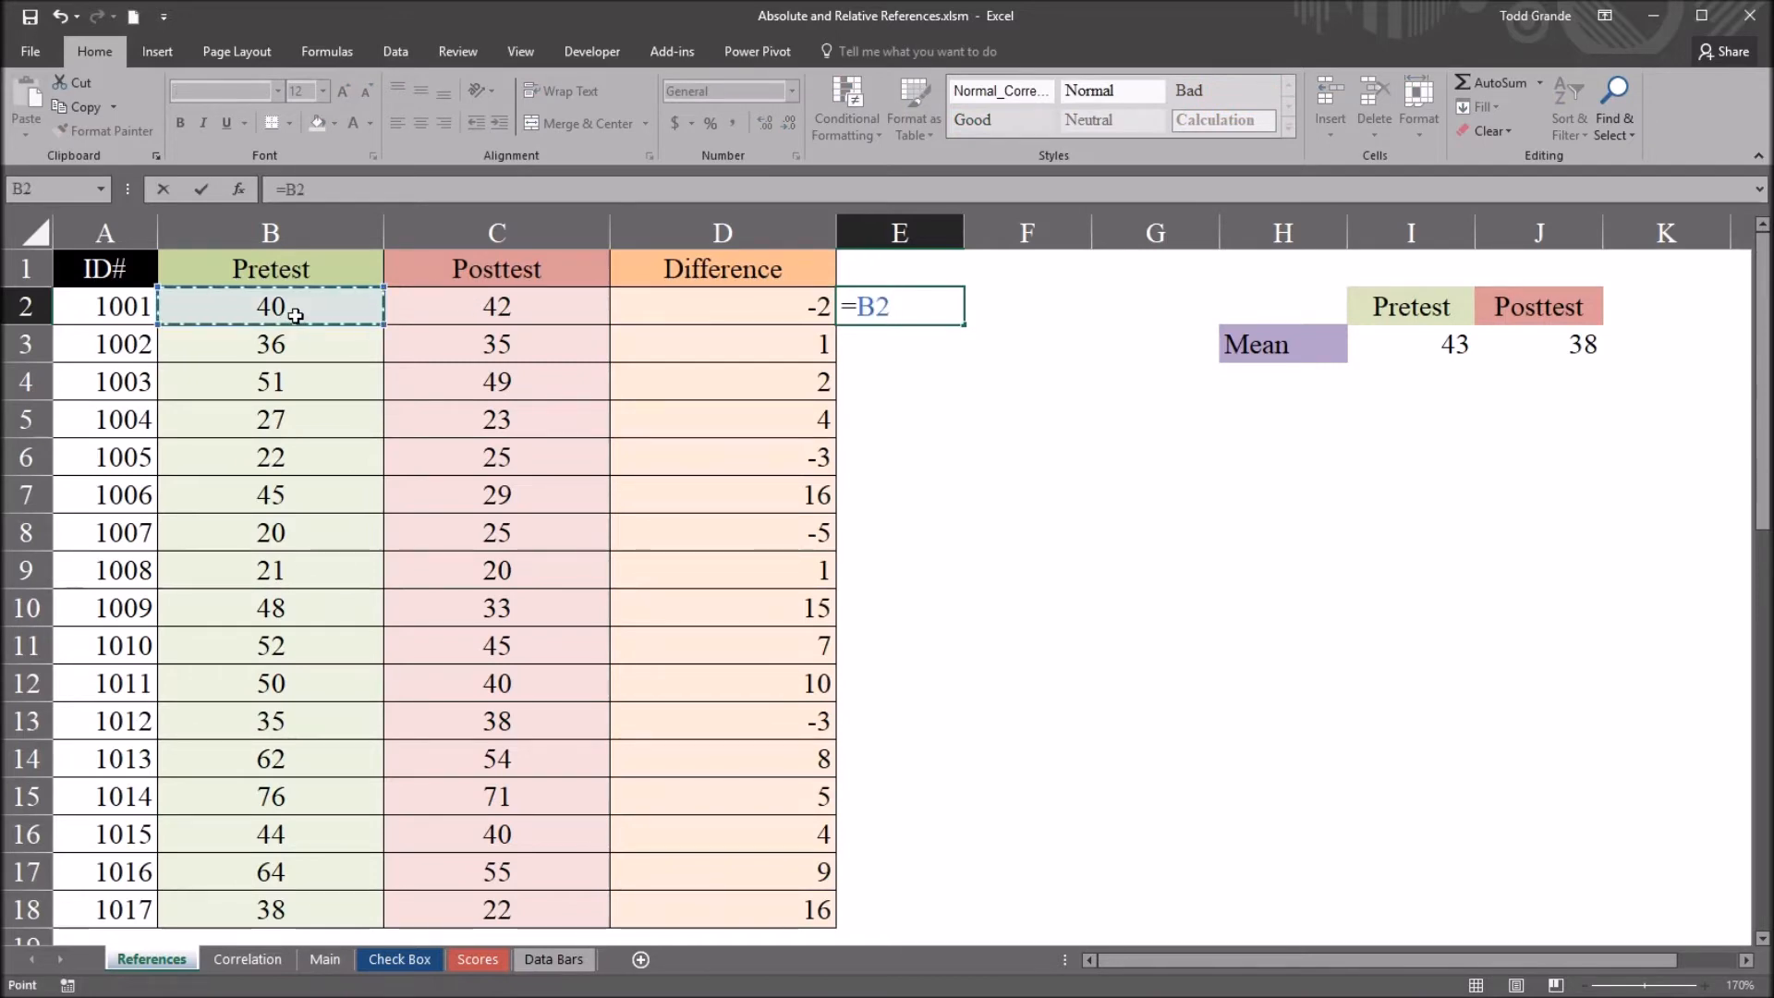
type("-")
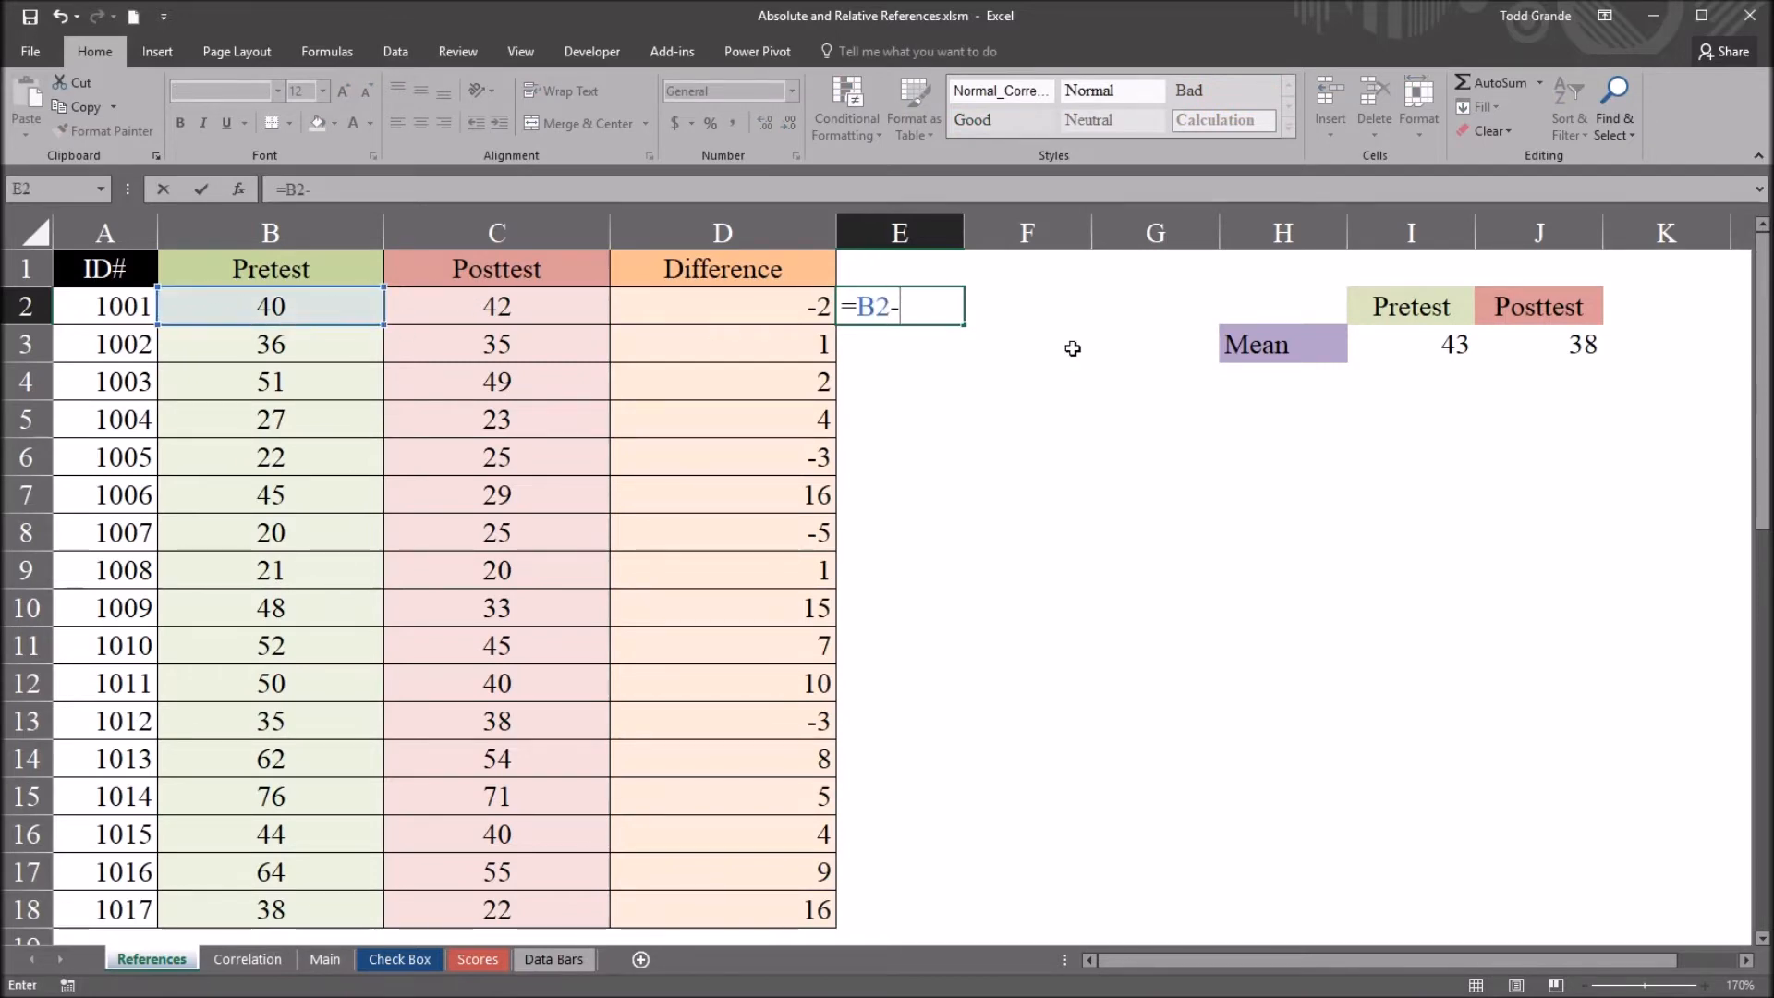
left_click(1393, 347)
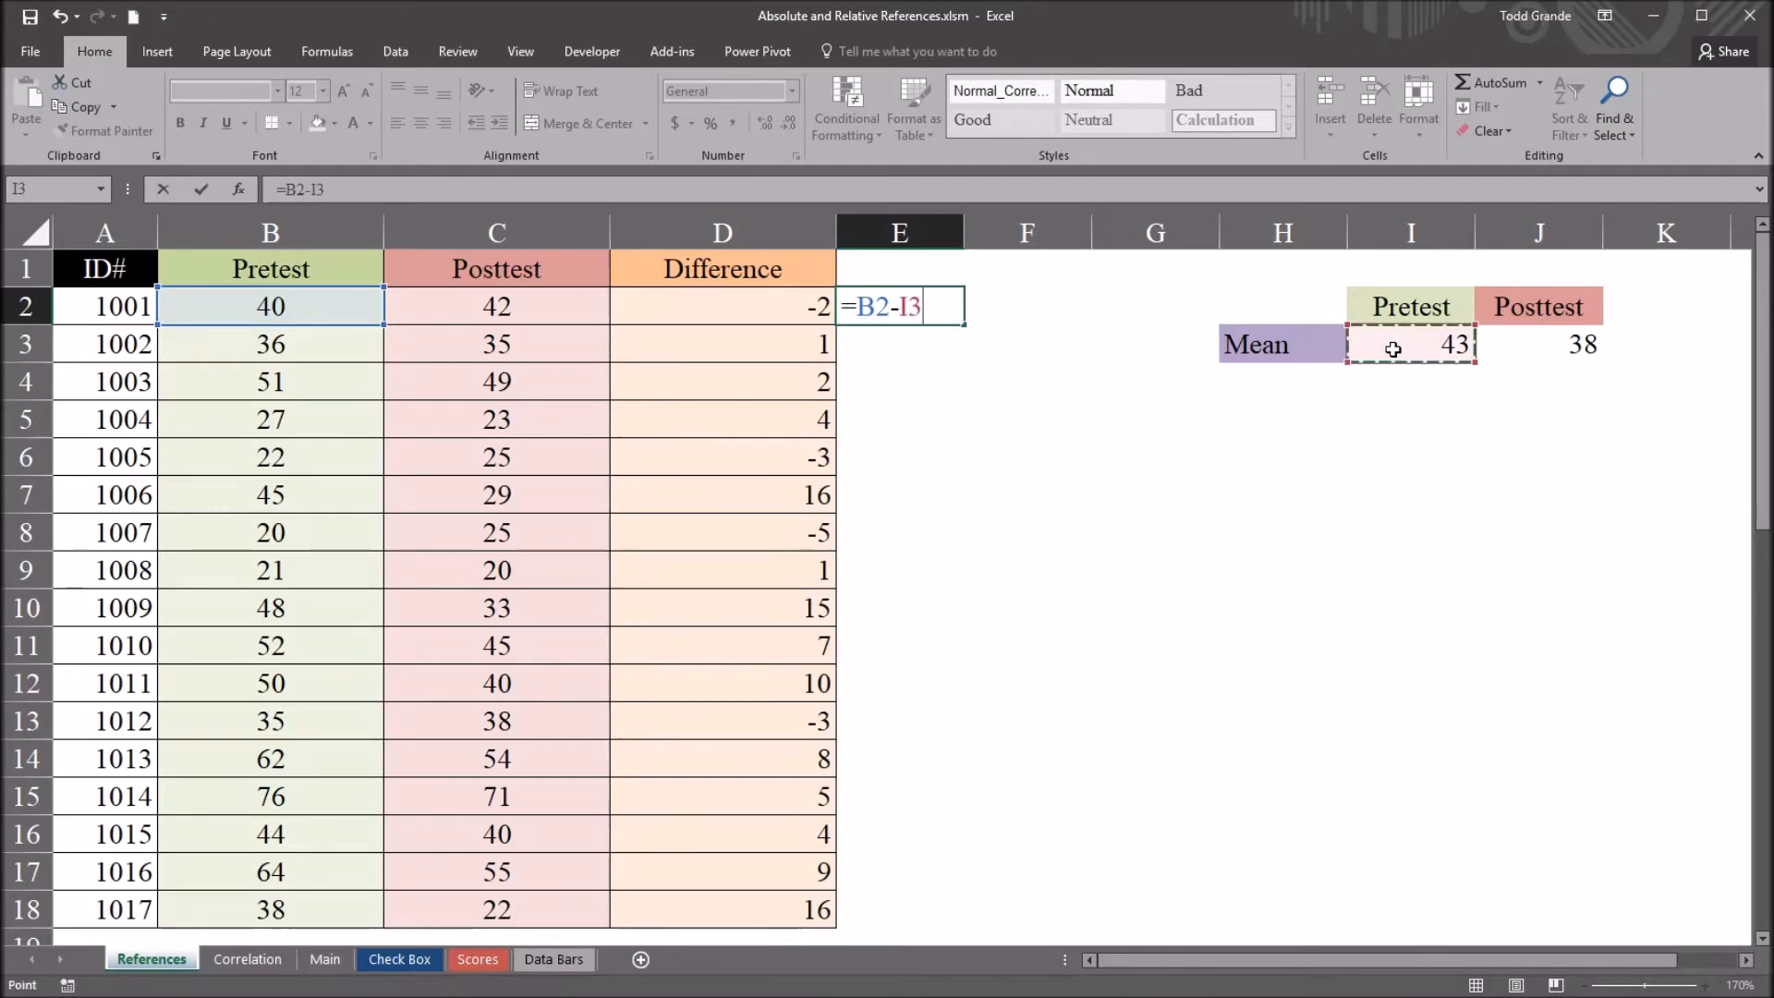
left_click(859, 308)
type("(")
left_click(937, 305)
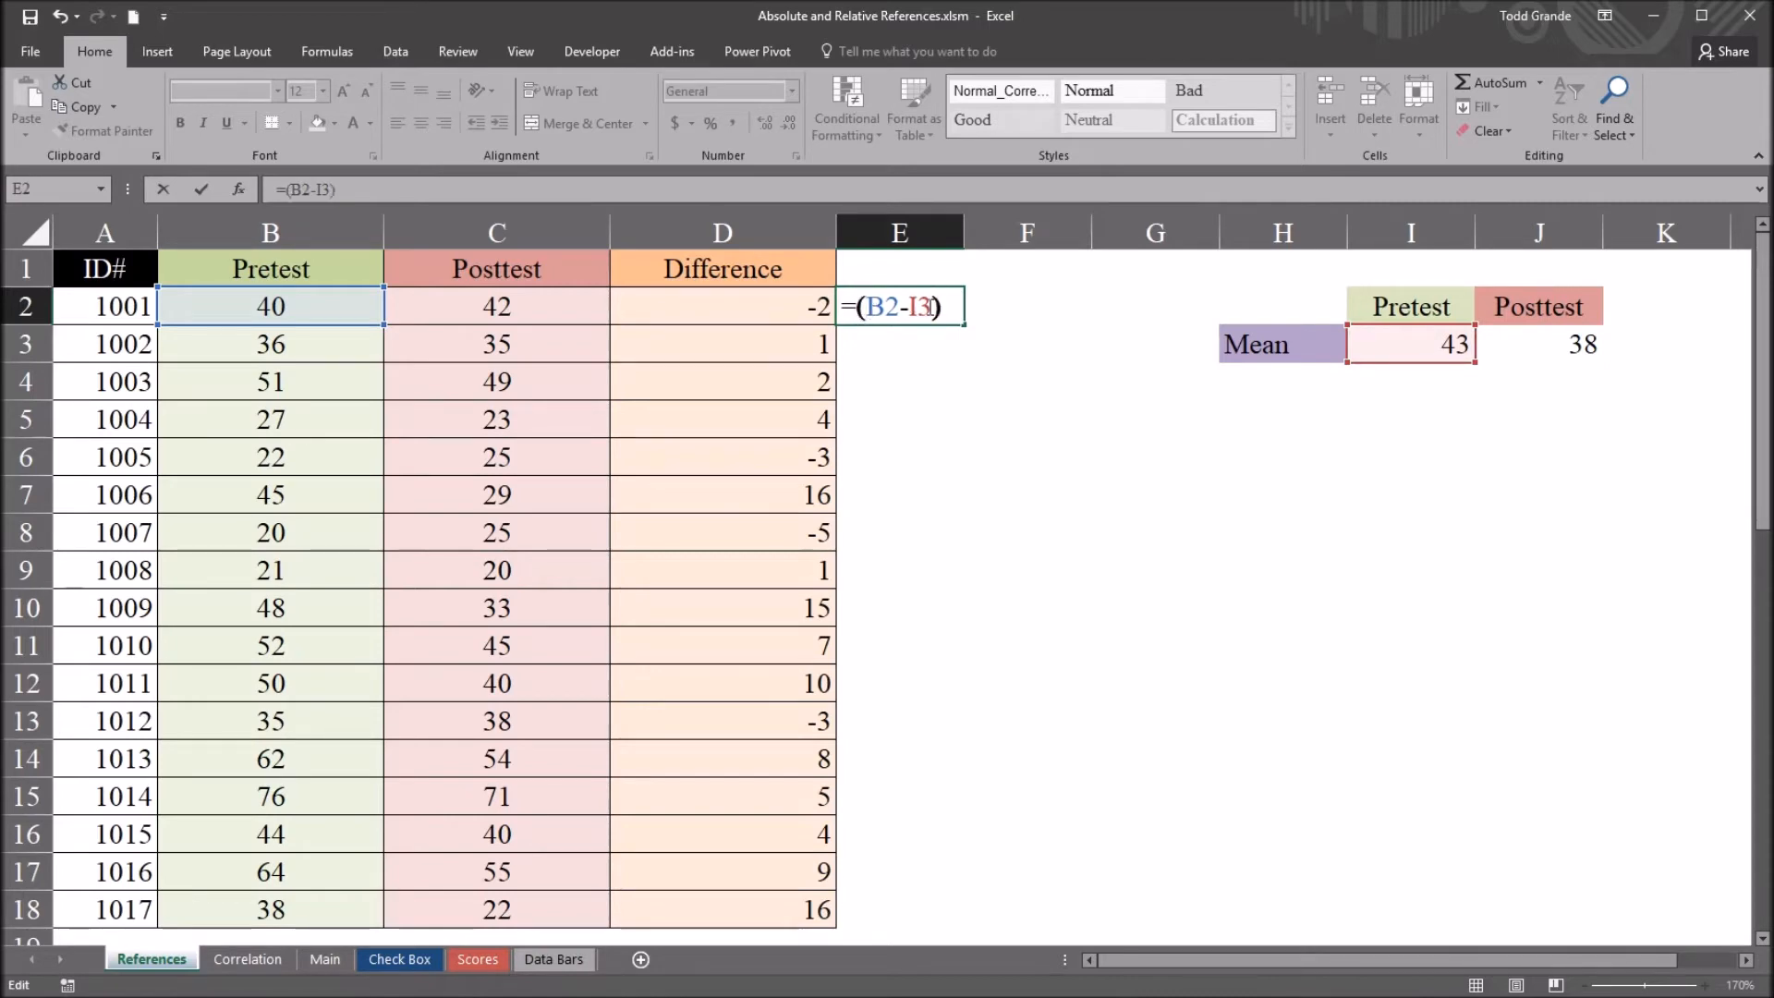
left_click(860, 308)
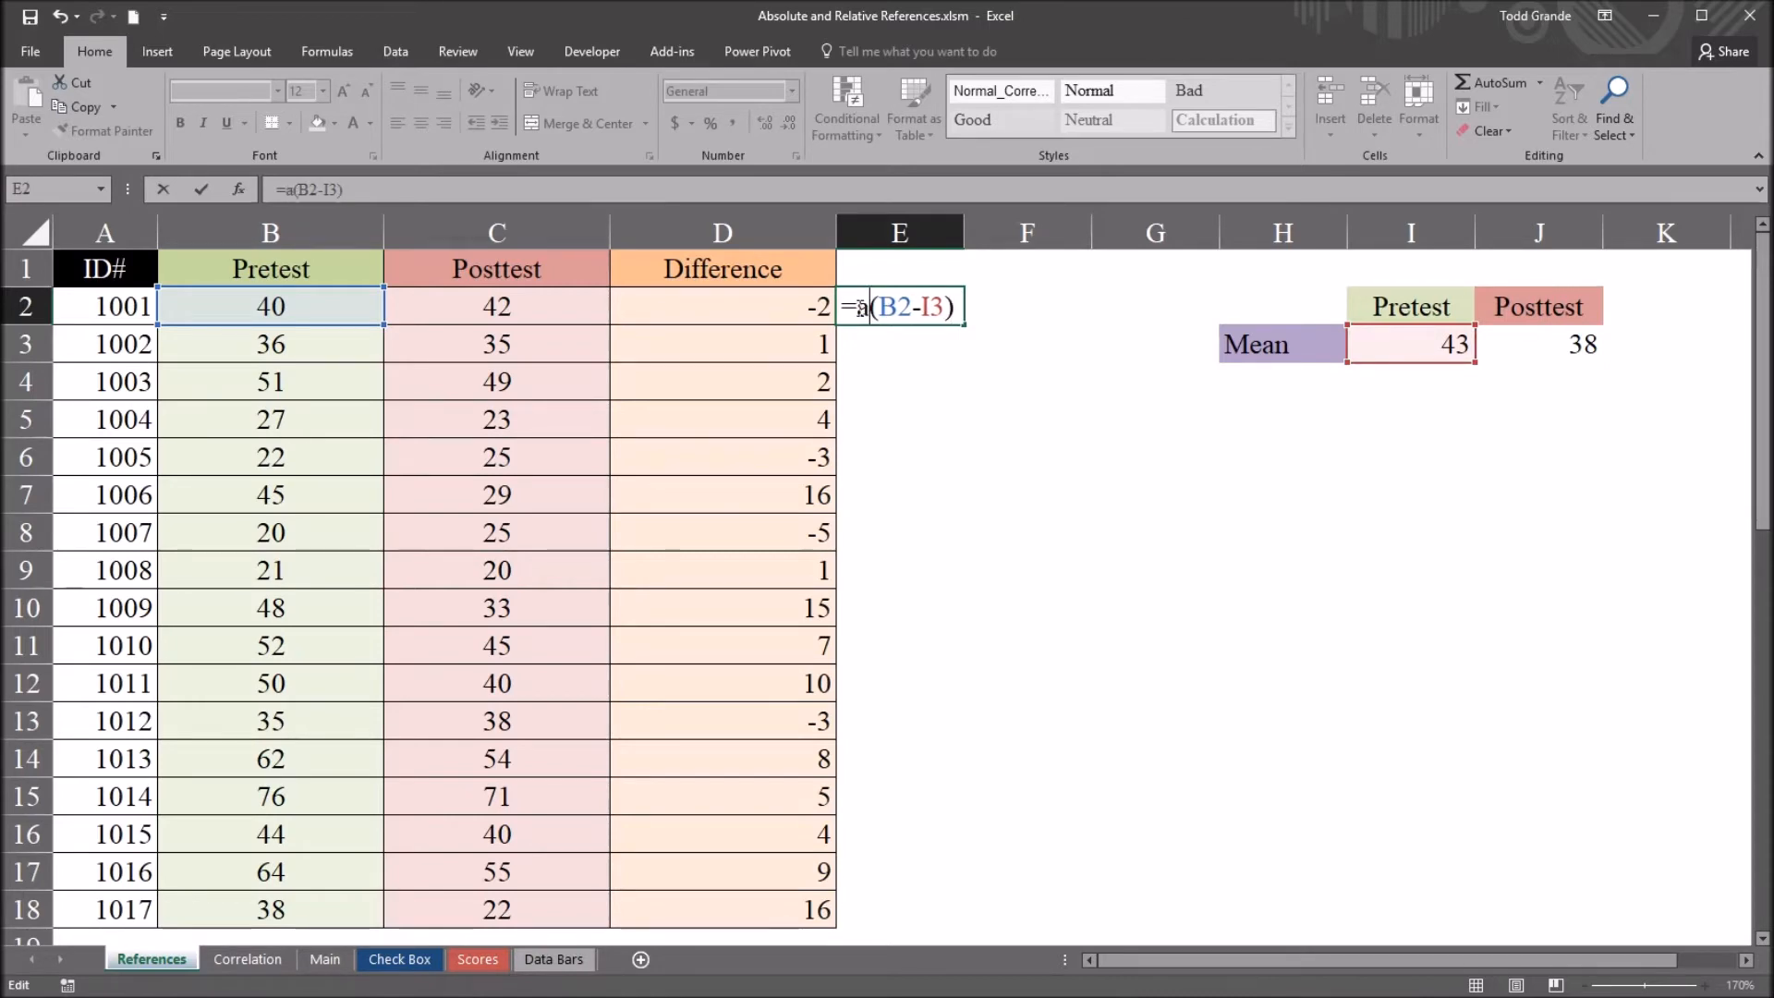
type("abs")
key("Return")
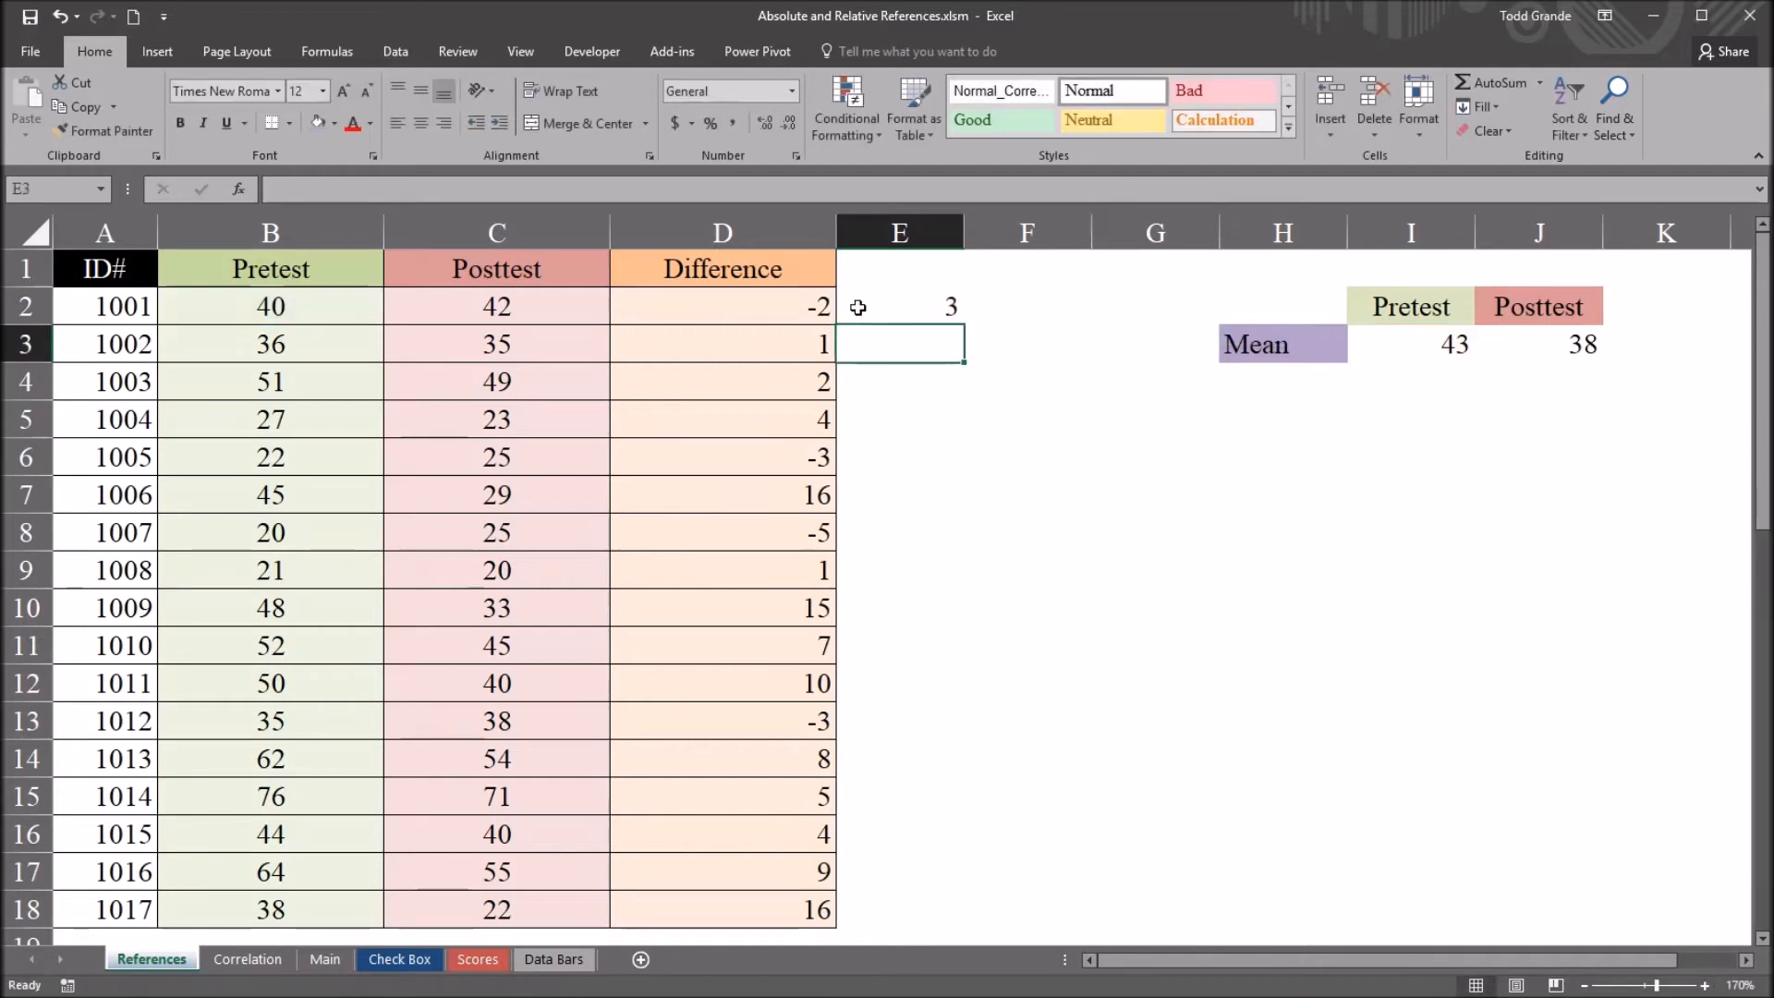
left_click(873, 292)
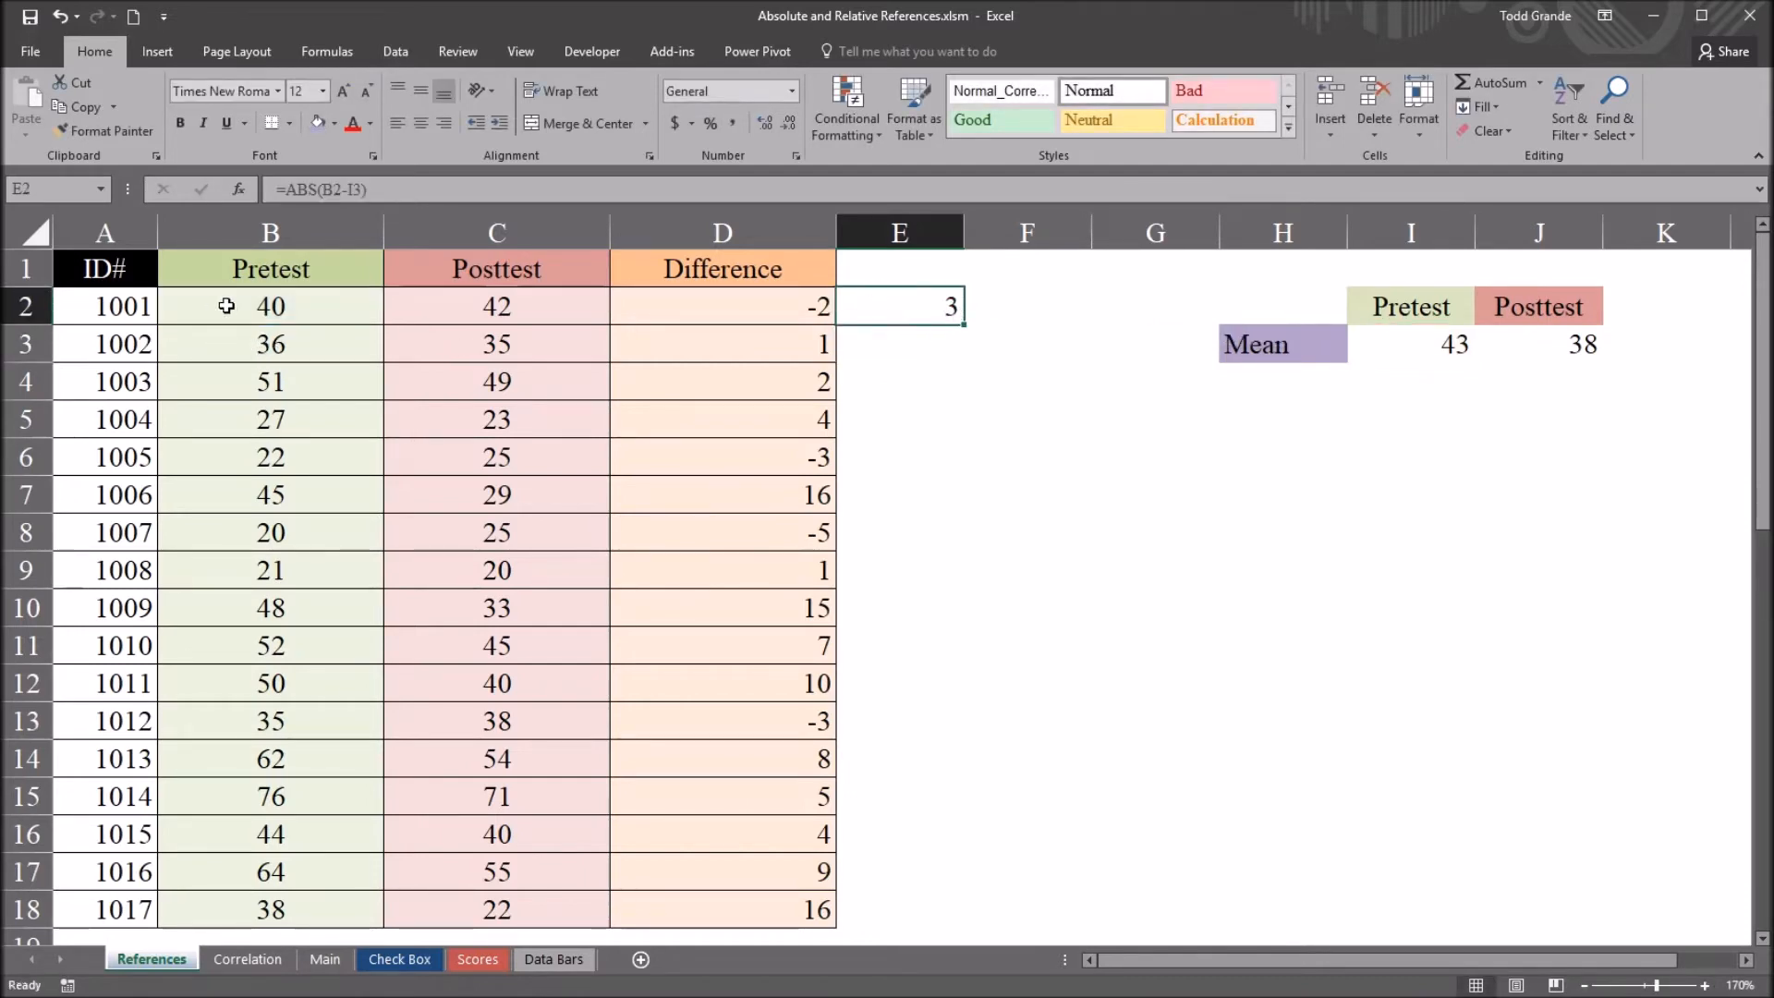
- Check B2 and the mean in I3, then fill the E2 formula down through E5
left_click(303, 309)
left_click(1351, 344)
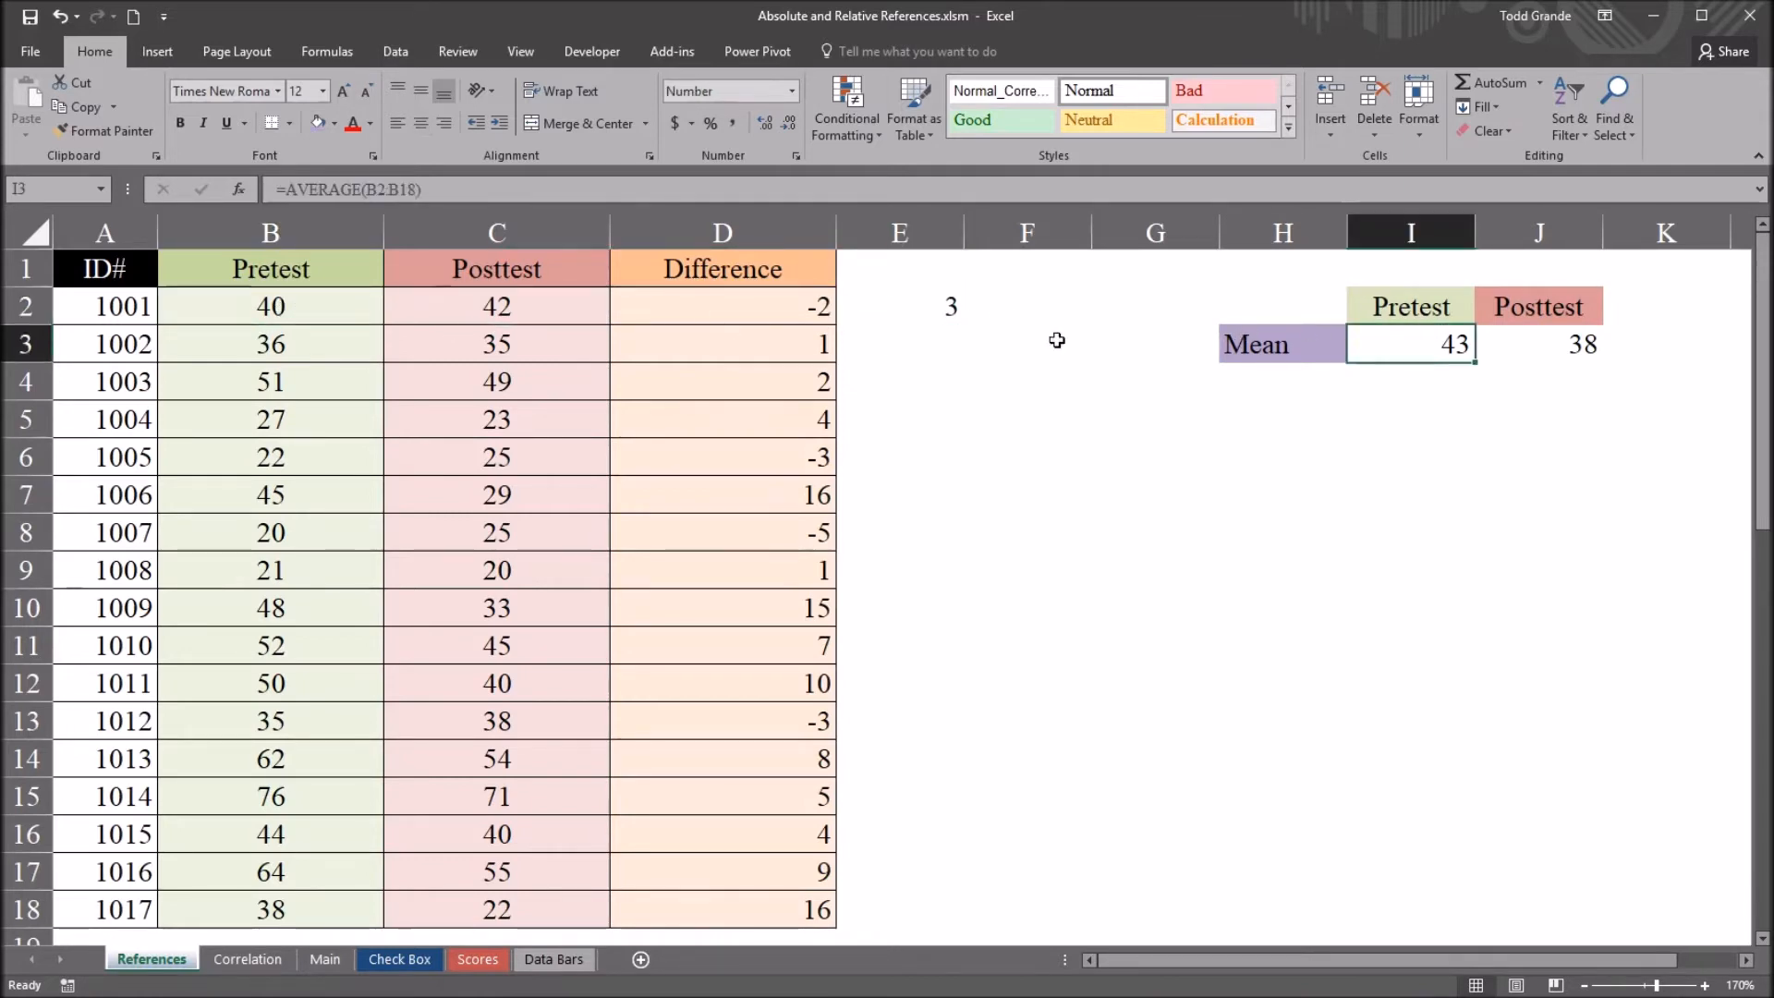
left_click(915, 309)
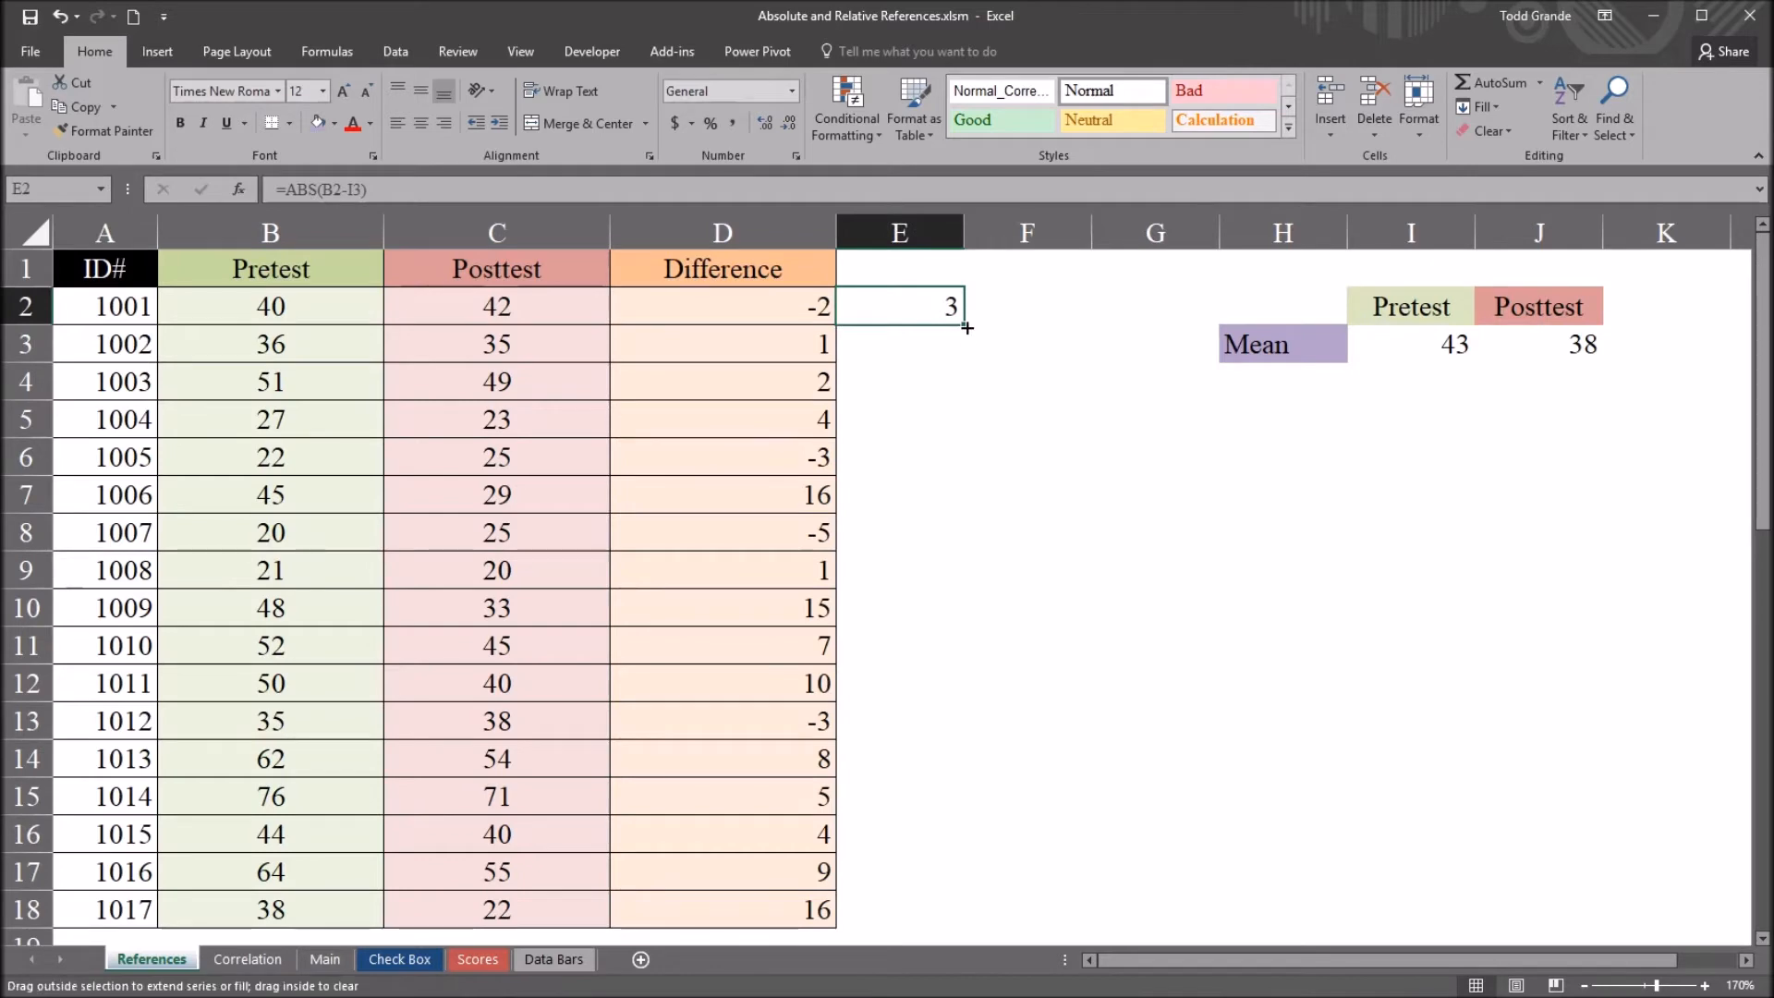
left_click_drag(961, 323, 954, 426)
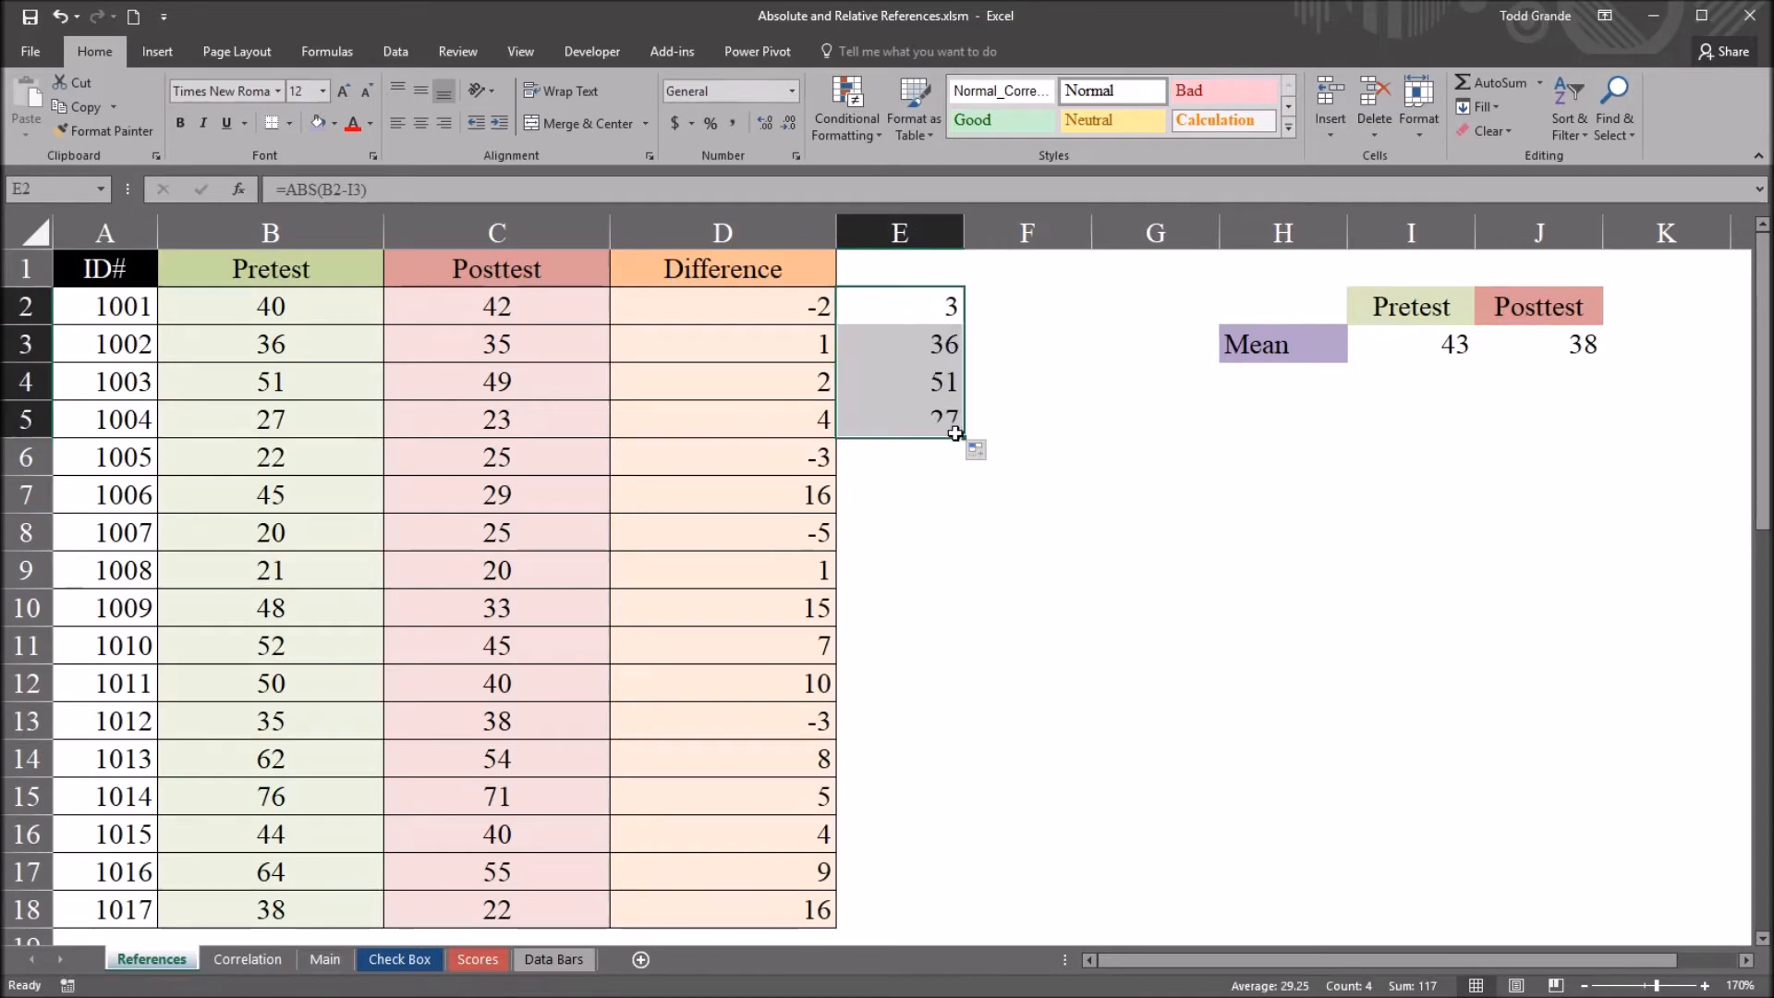
- Inspect E3's copied formula to see its mean reference shifted down, and view the AVERAGE formula in I3
left_click(905, 344)
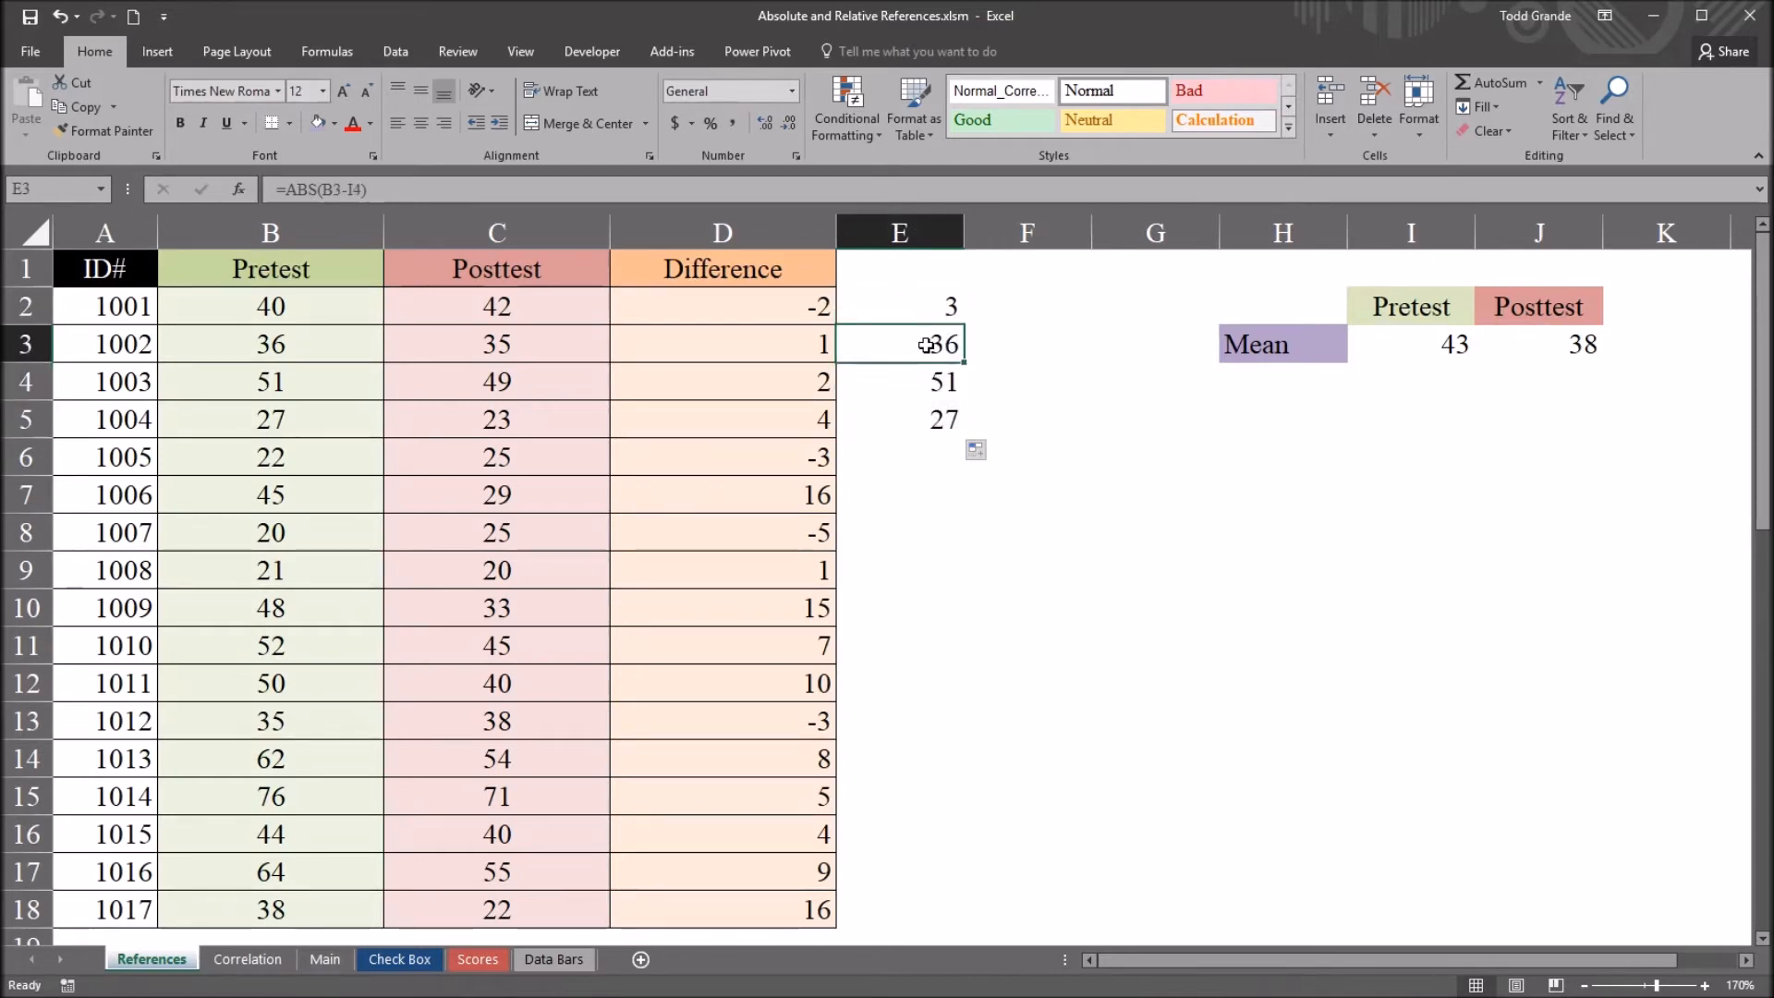
left_click(335, 358)
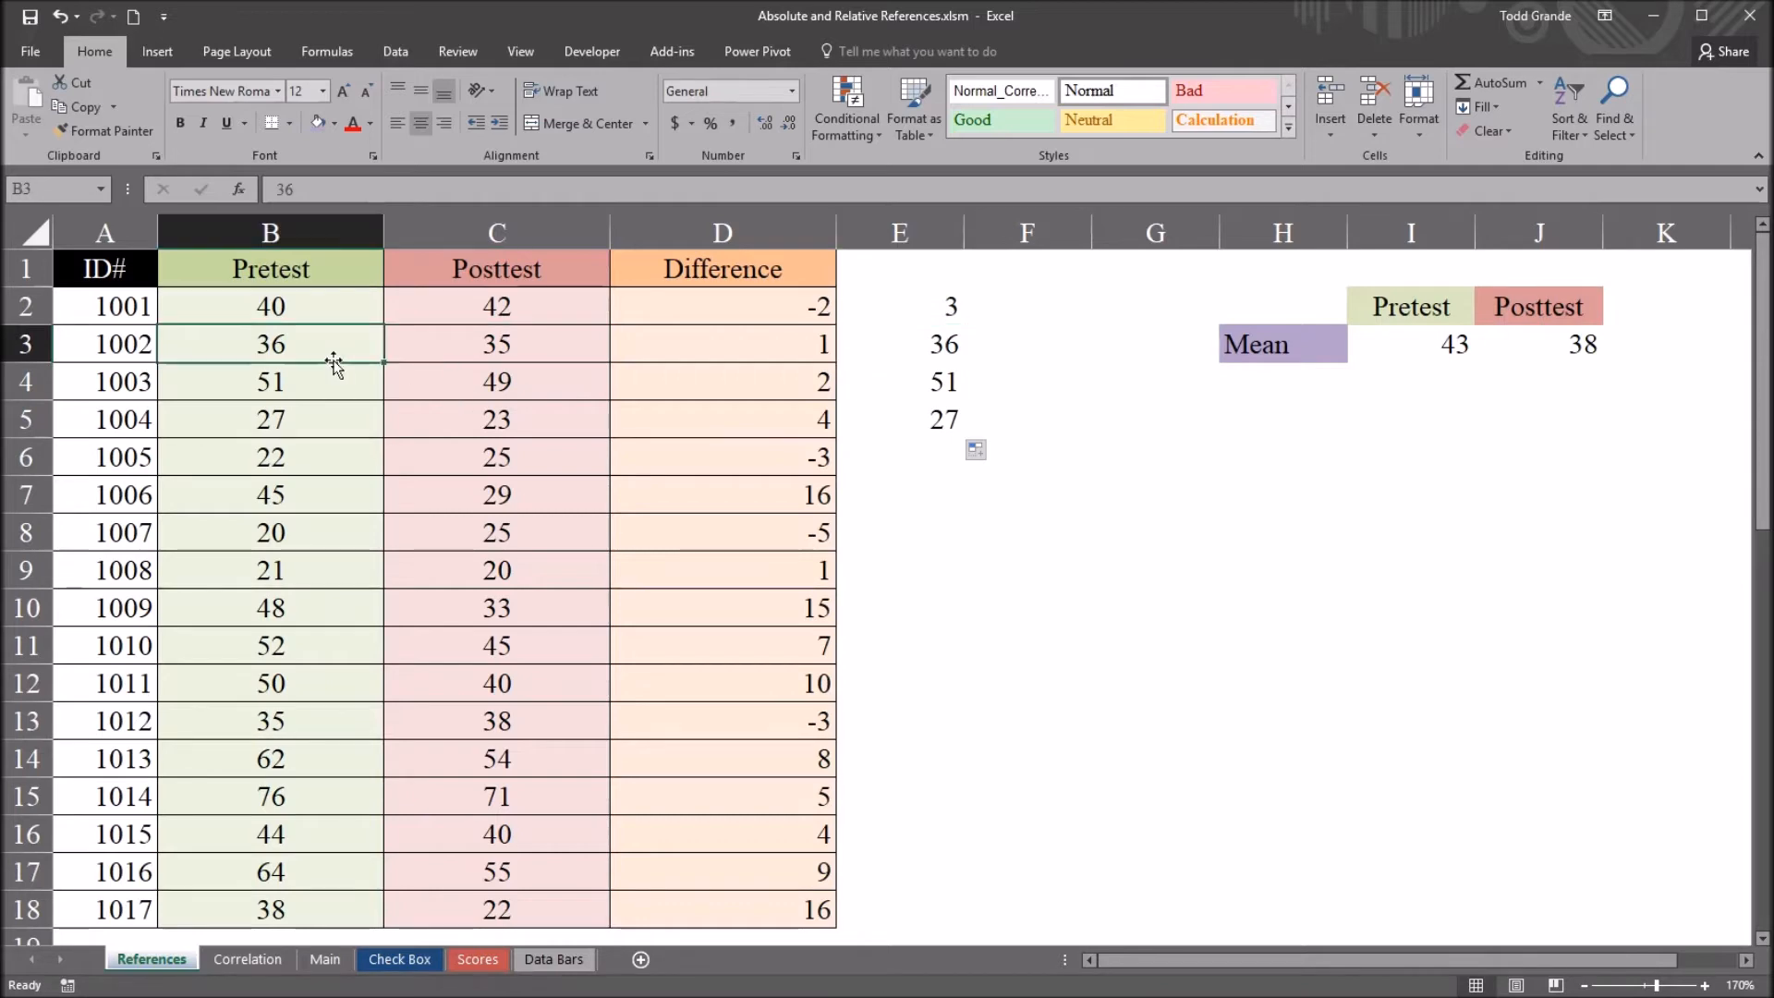
left_click(1377, 350)
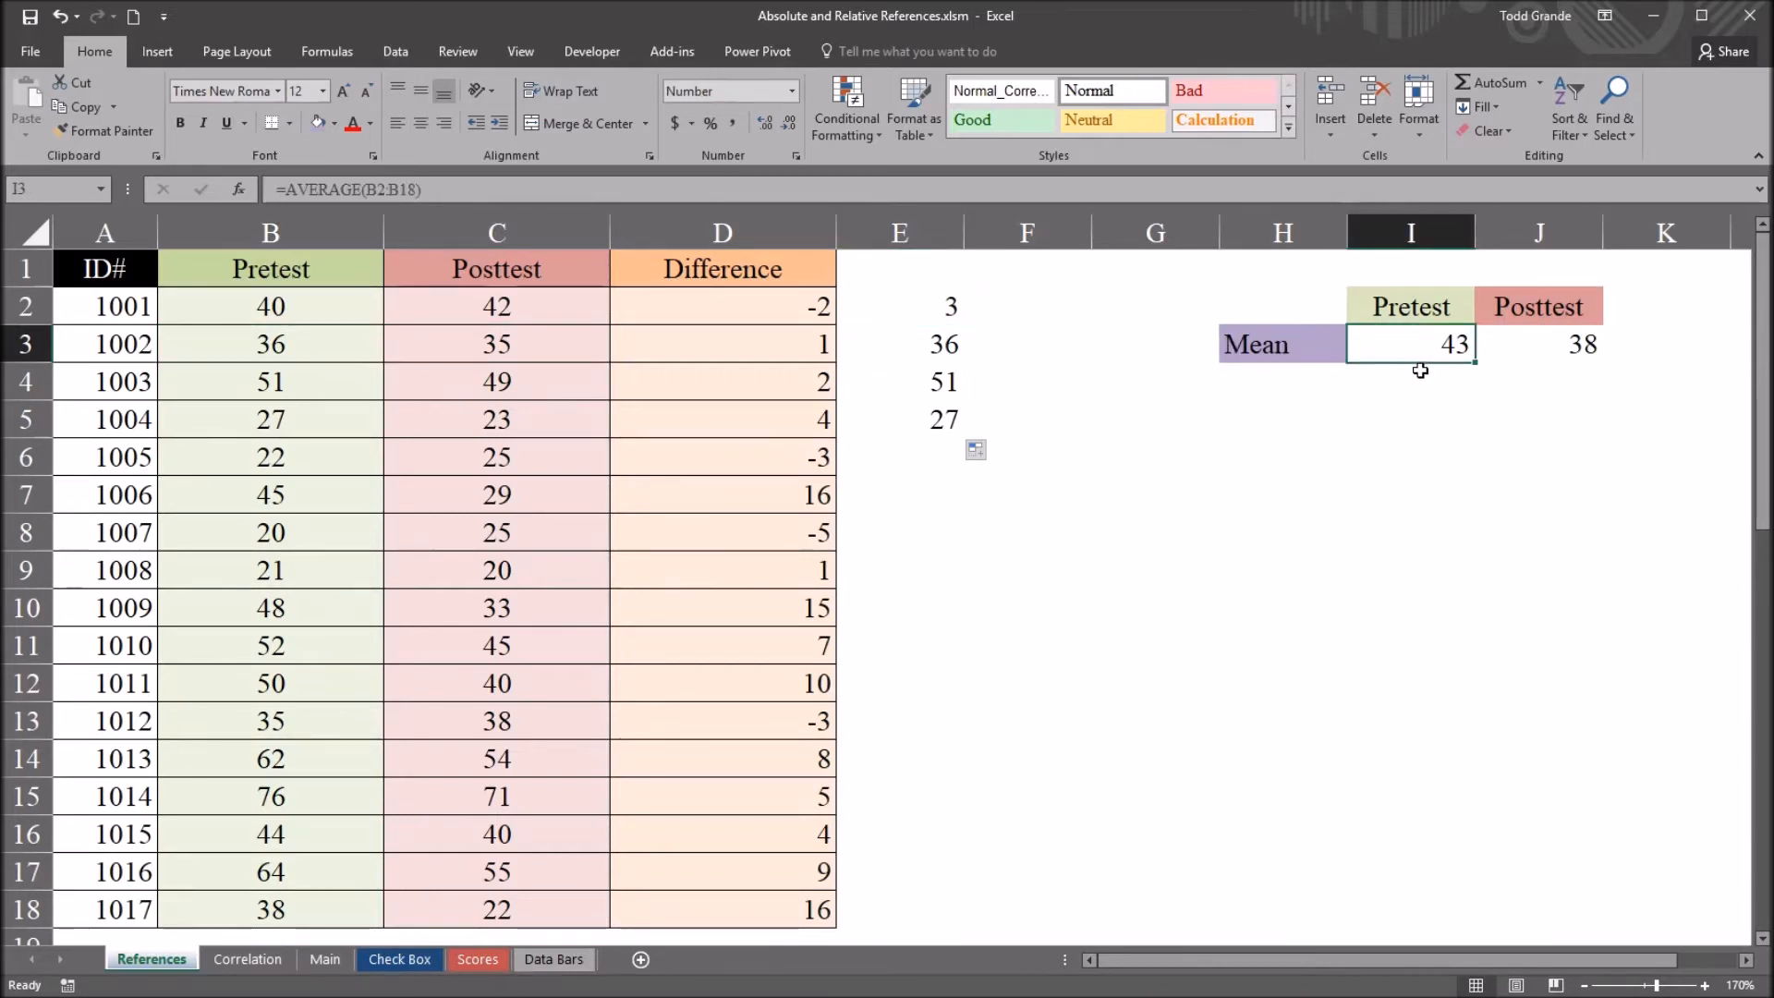
left_click(917, 352)
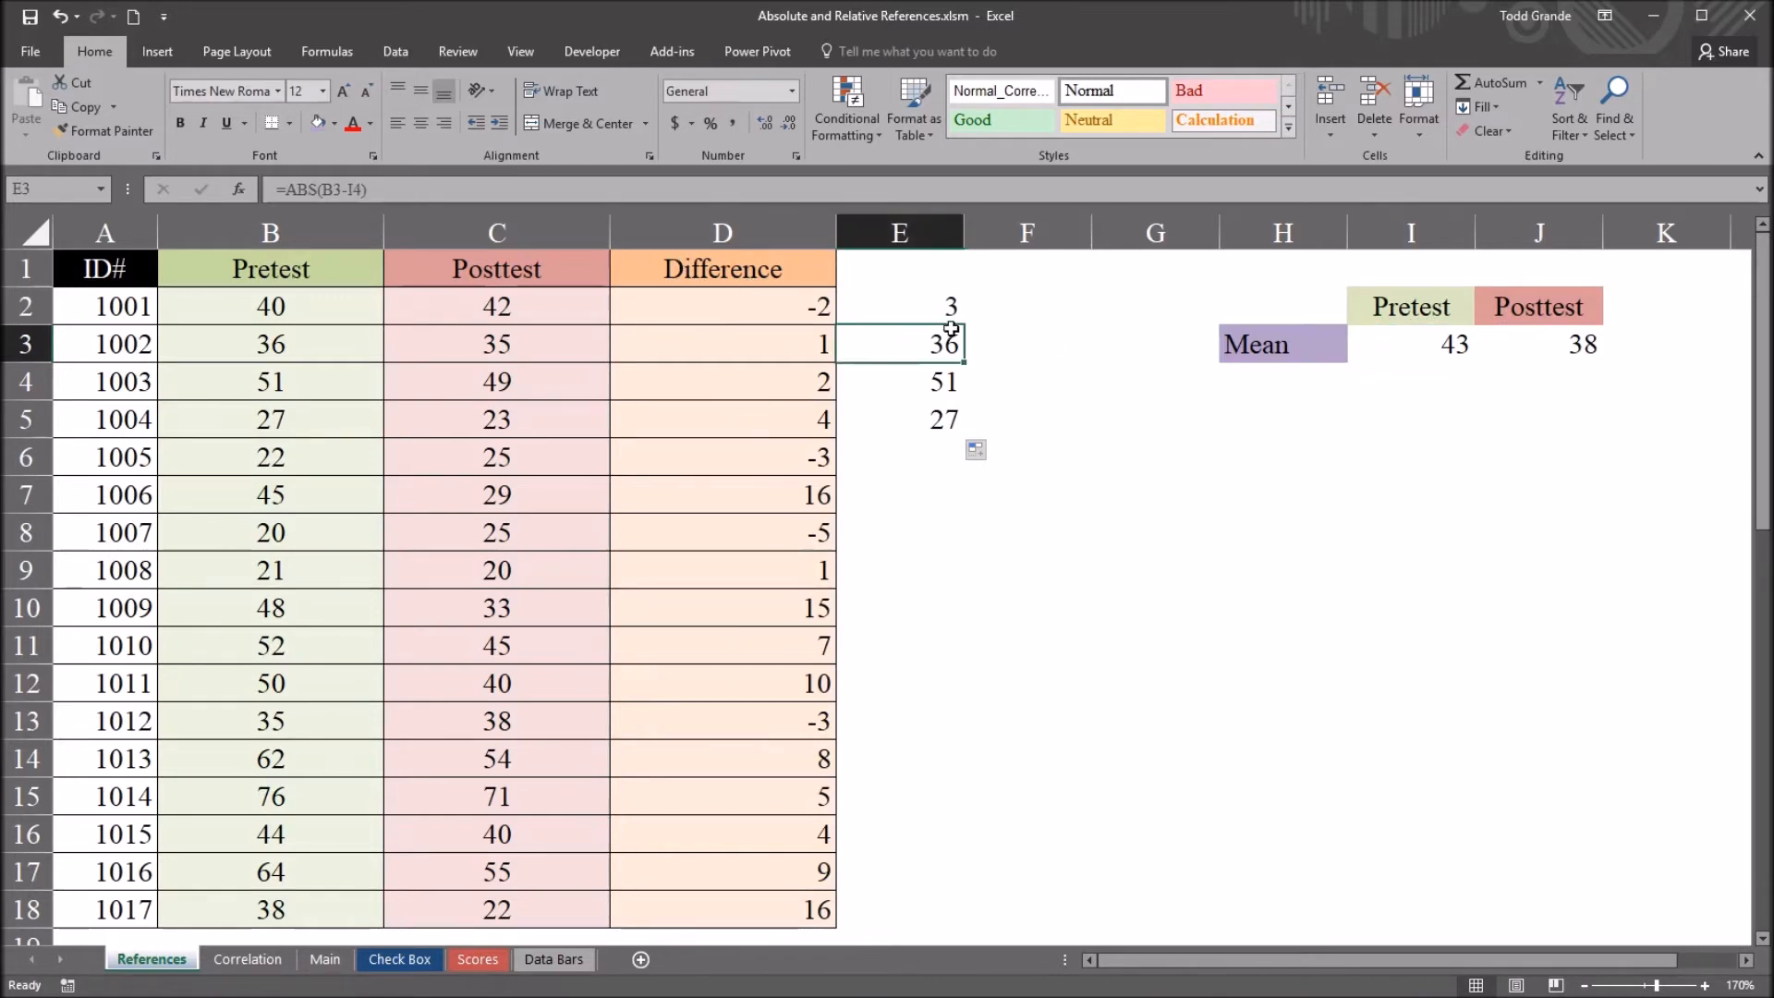
left_click(910, 314)
left_click(908, 344)
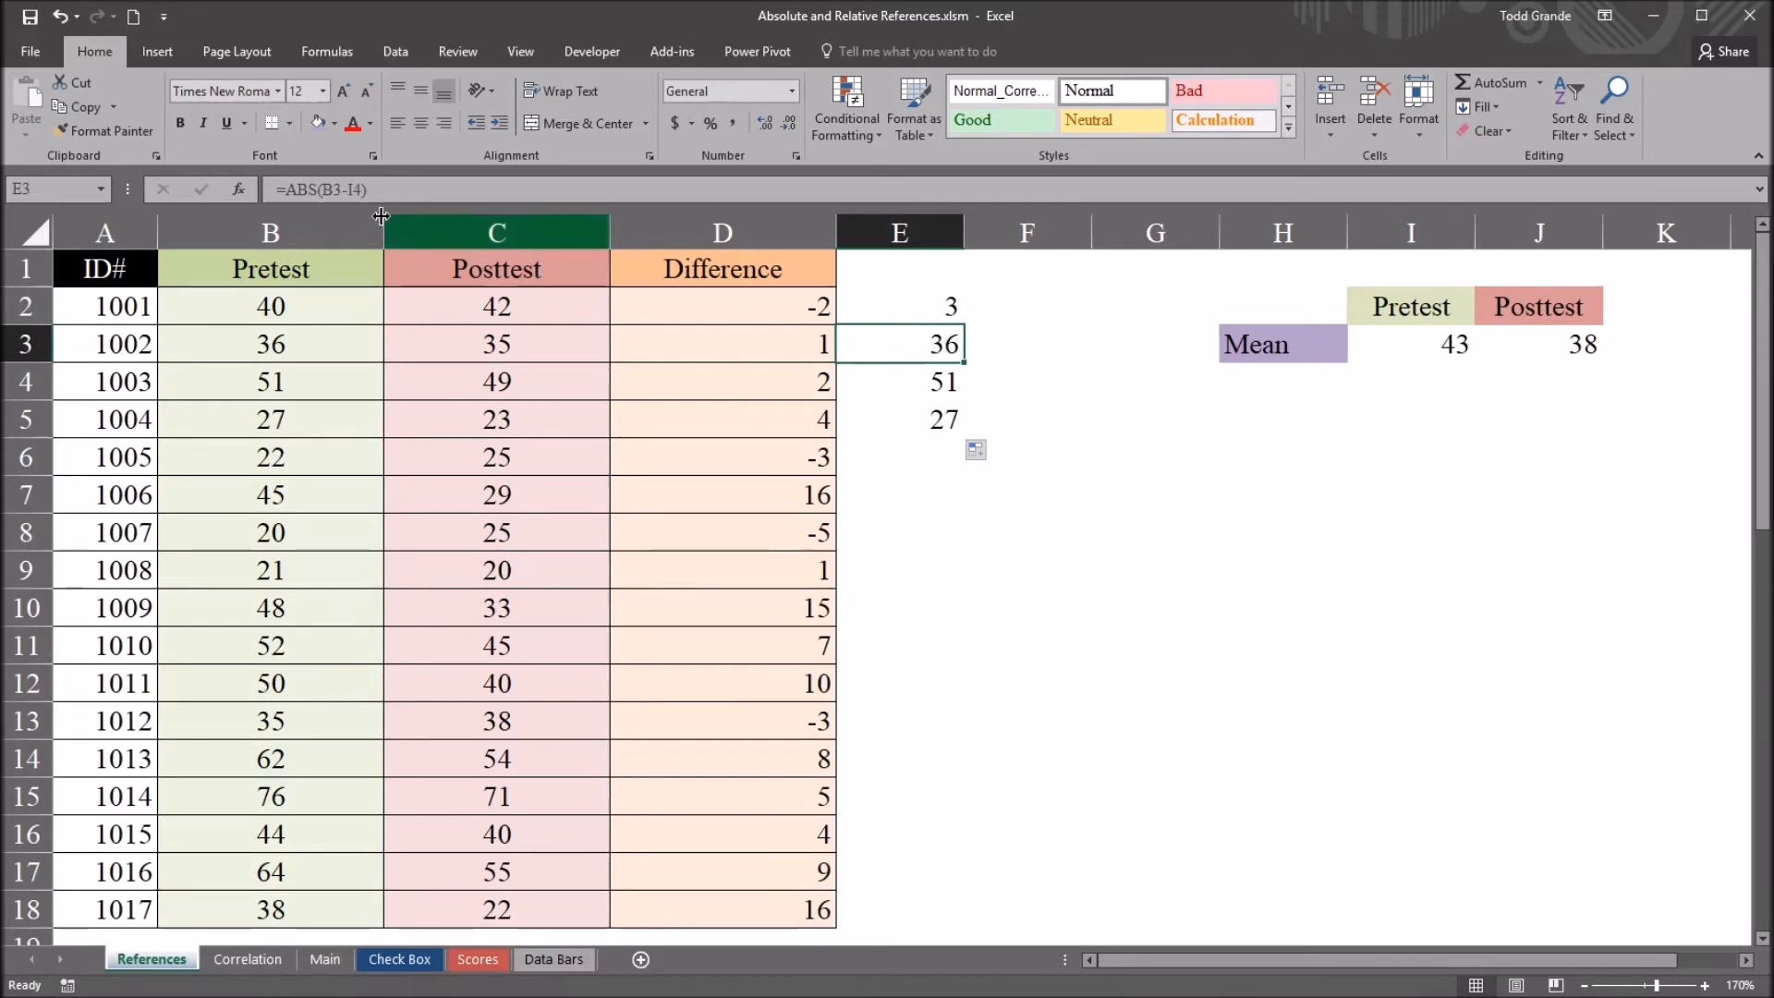
left_click(426, 187)
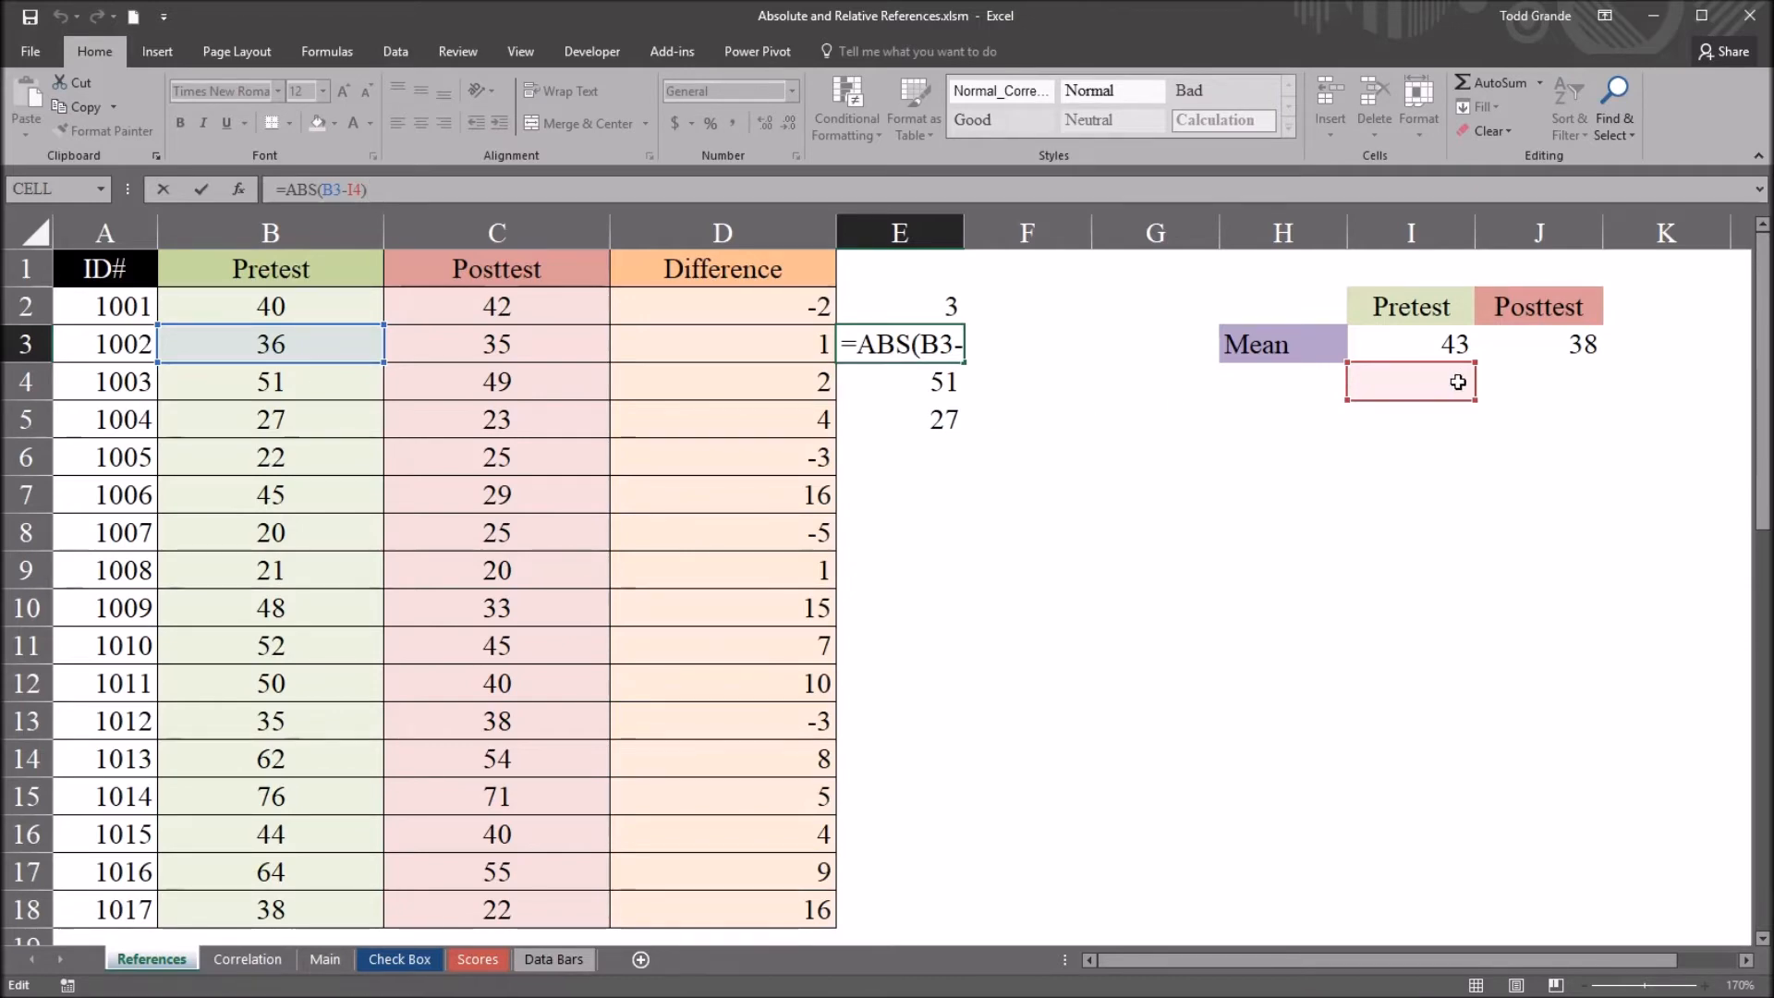
key("Return")
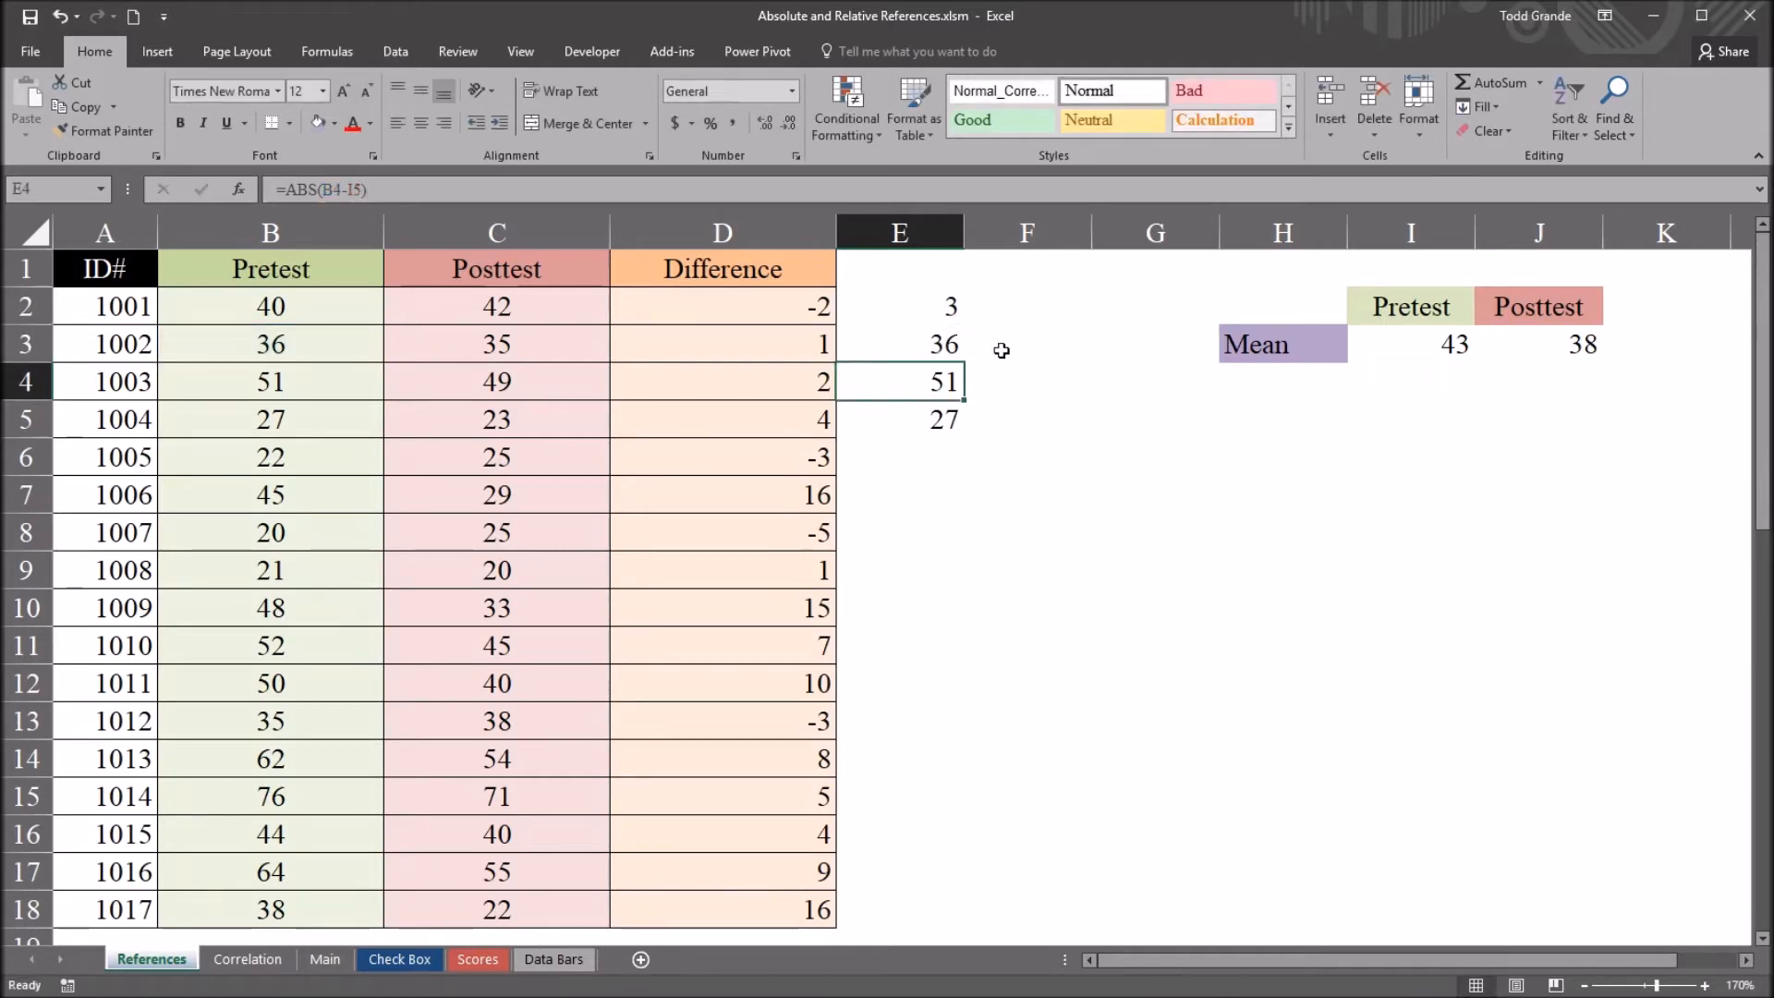
left_click(1421, 346)
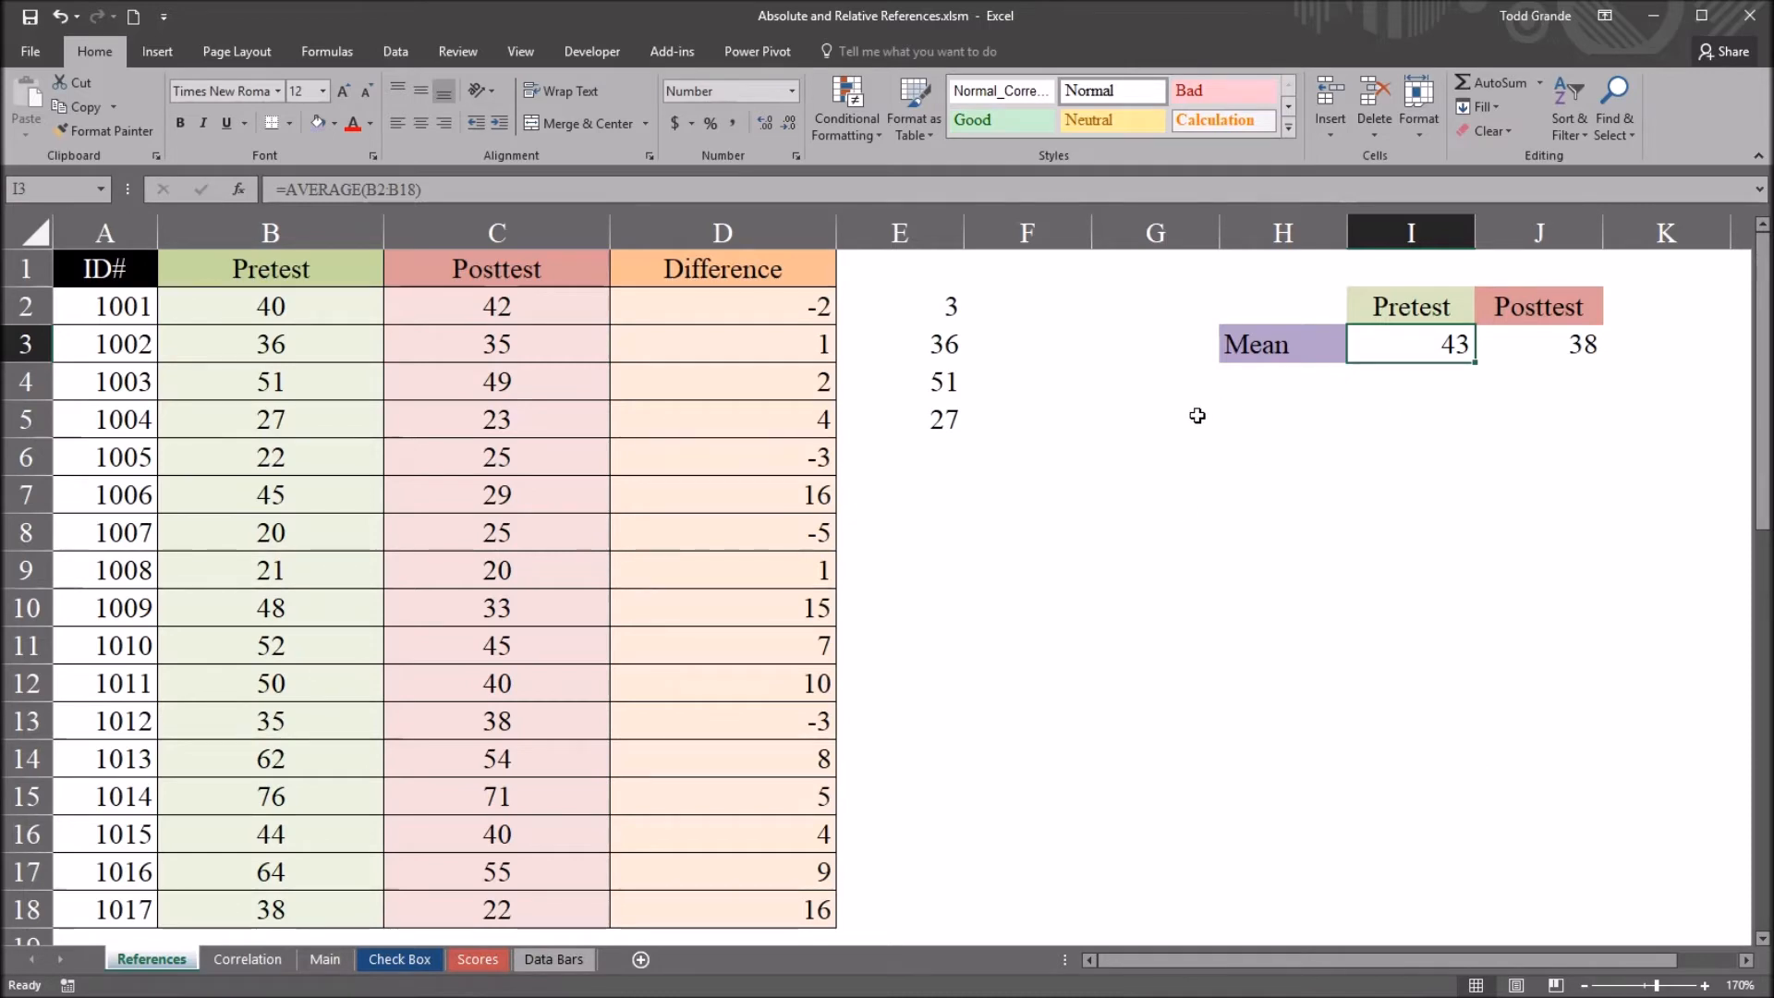
left_click(880, 313)
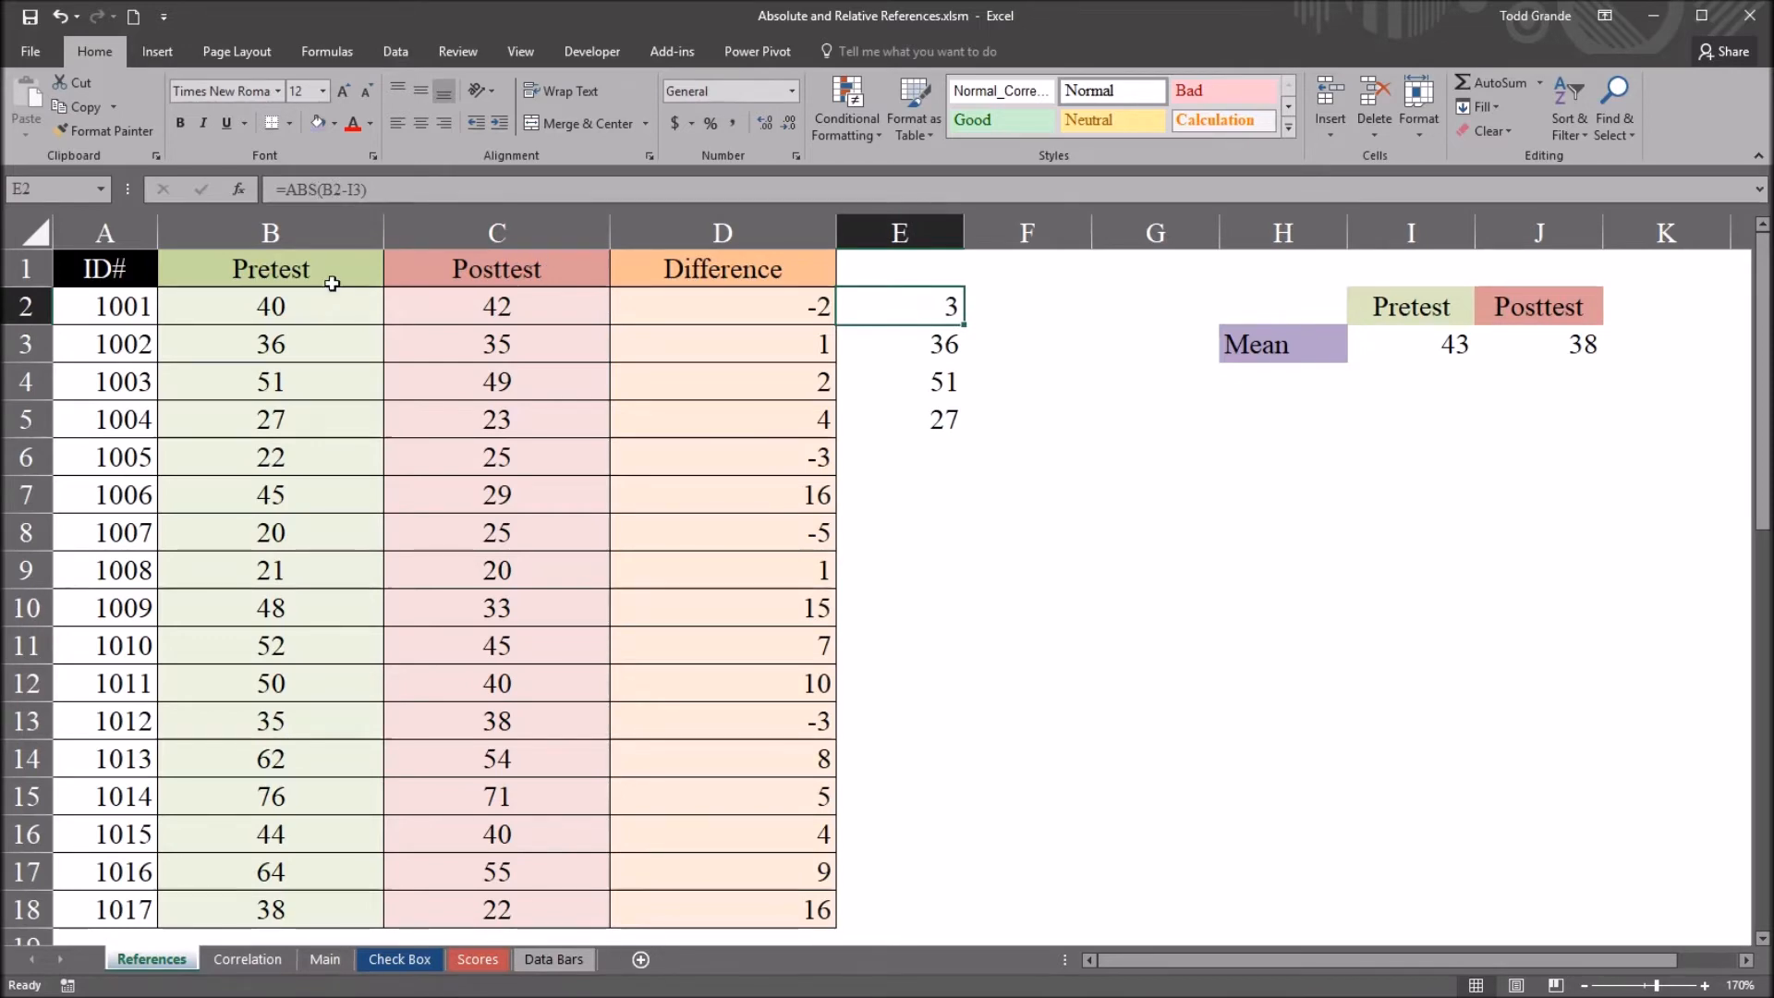
- Lock the mean reference in E2 as $I$3 with F4 and fill it down through E5, giving 3, 7, 8, 16
double_click(356, 188)
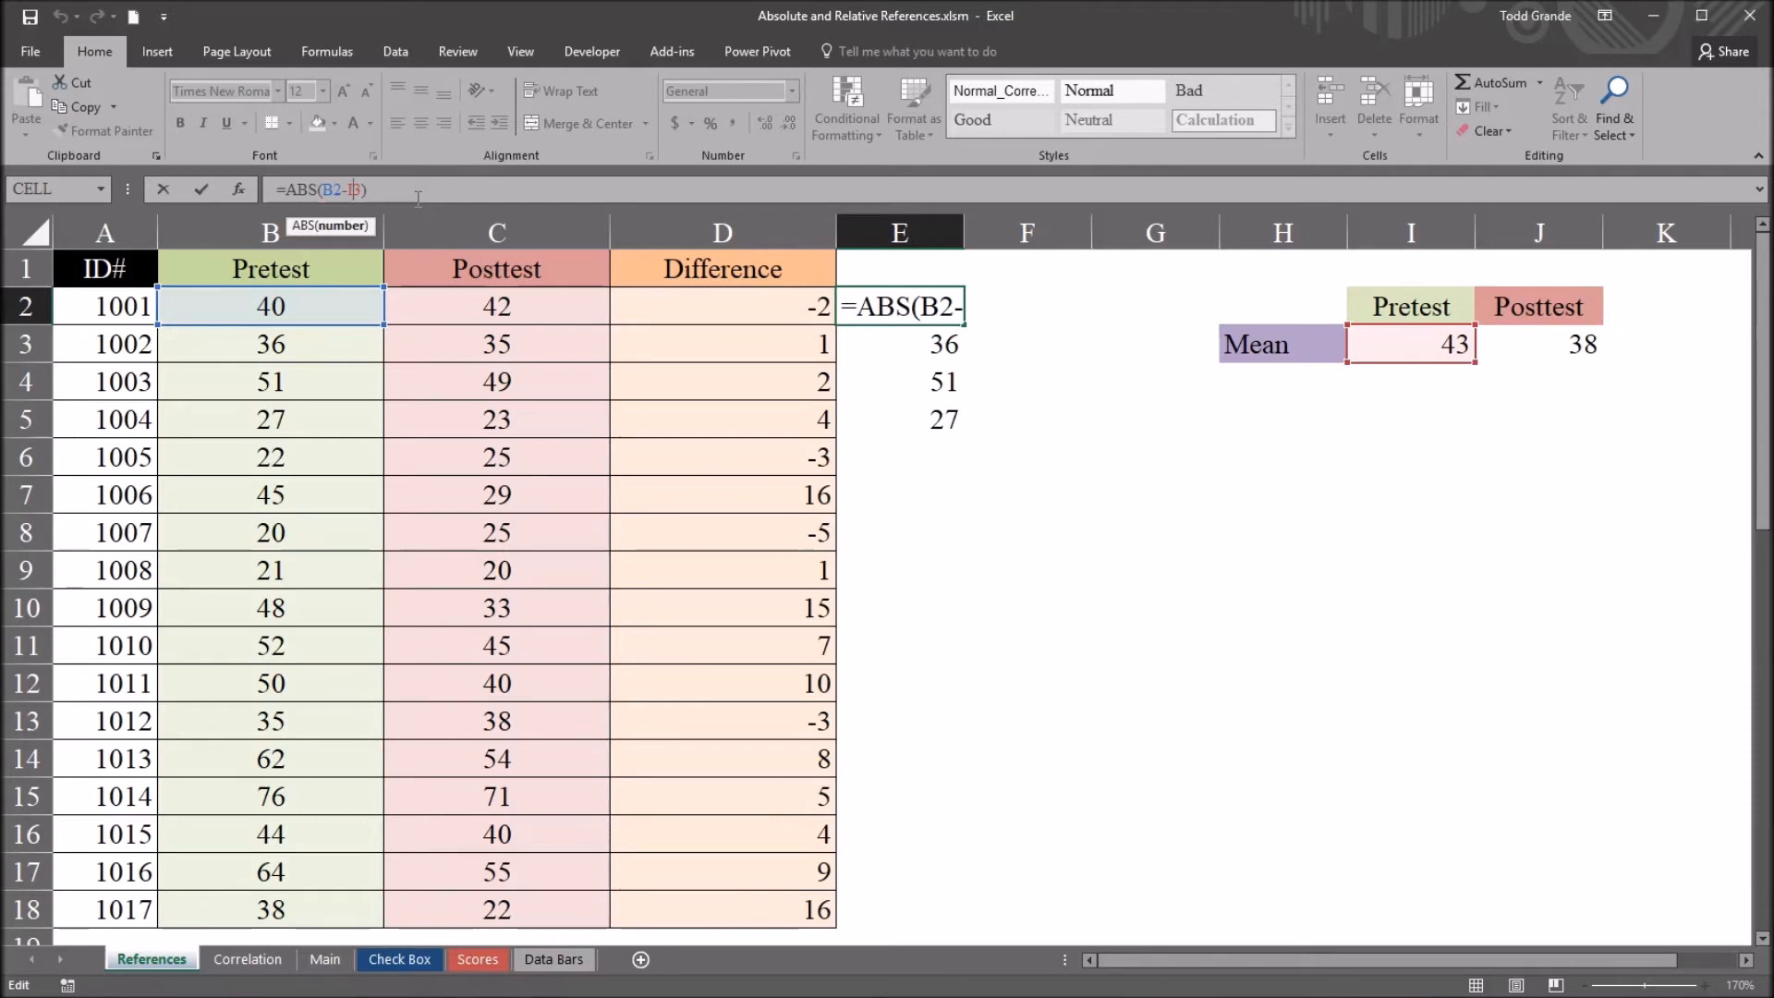
key("F4")
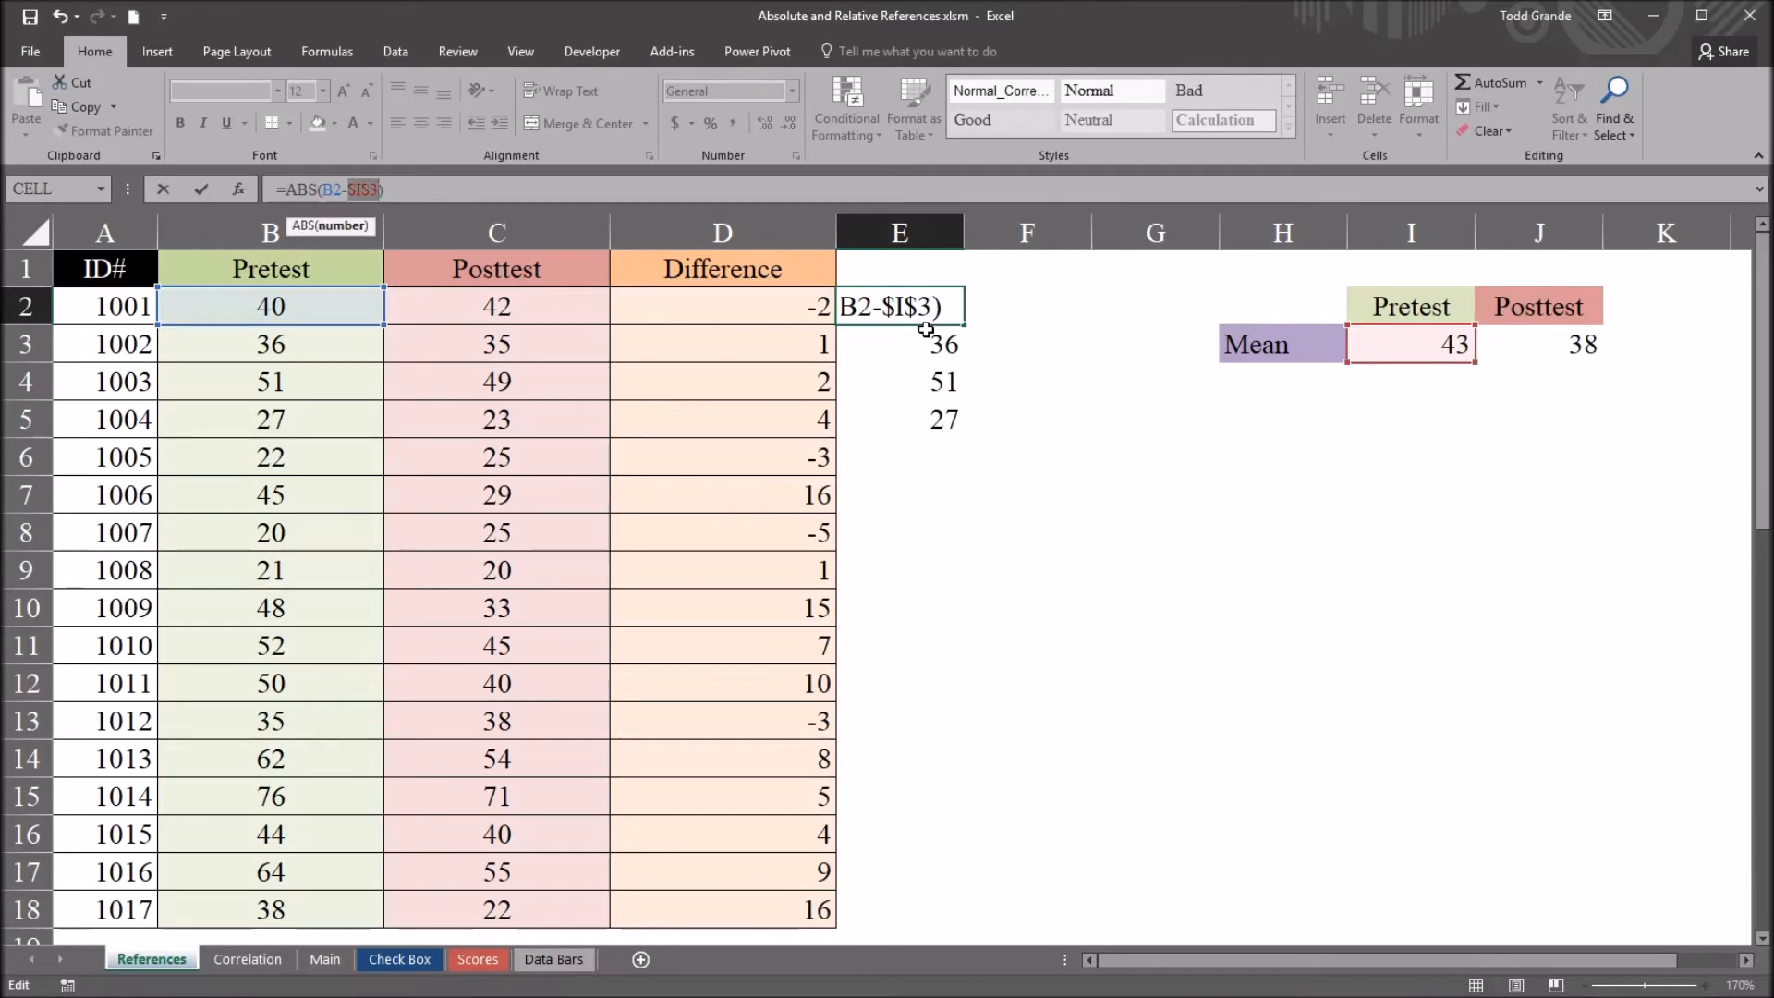
key("Return")
left_click(905, 309)
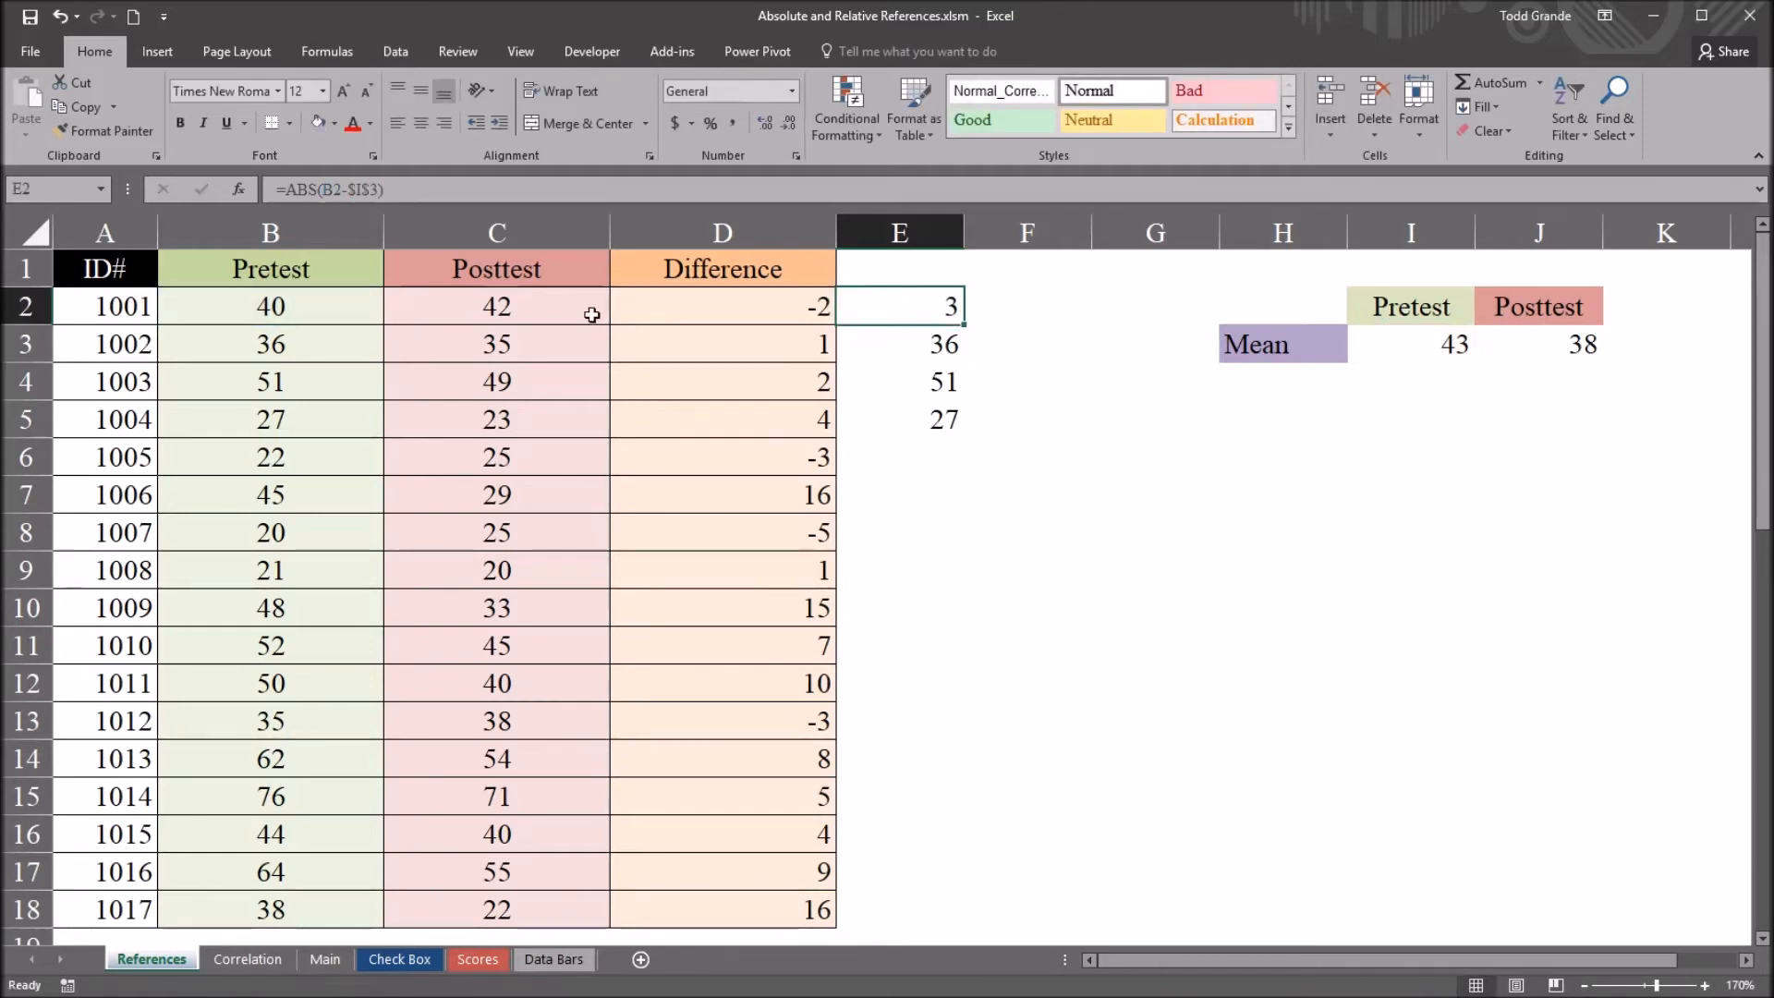
left_click_drag(961, 321, 966, 428)
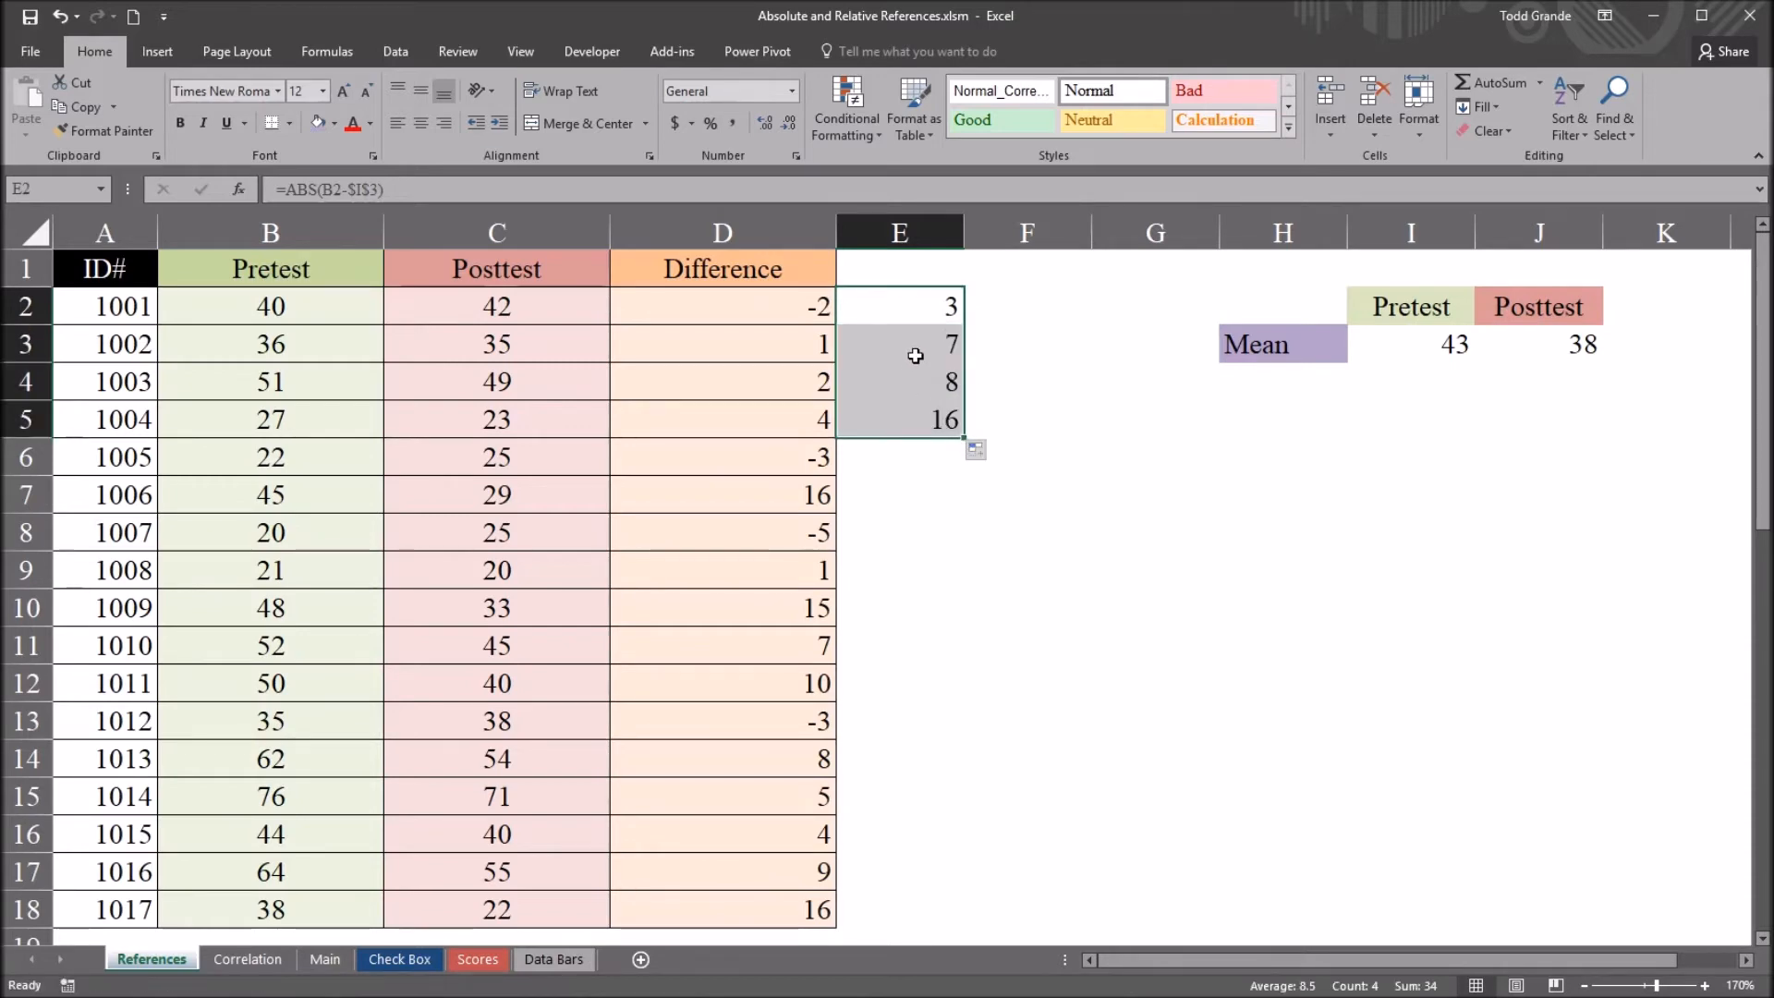
- Review the mean cell, E2's references, B3 and the copied formulas in E3 to E5
left_click(1421, 346)
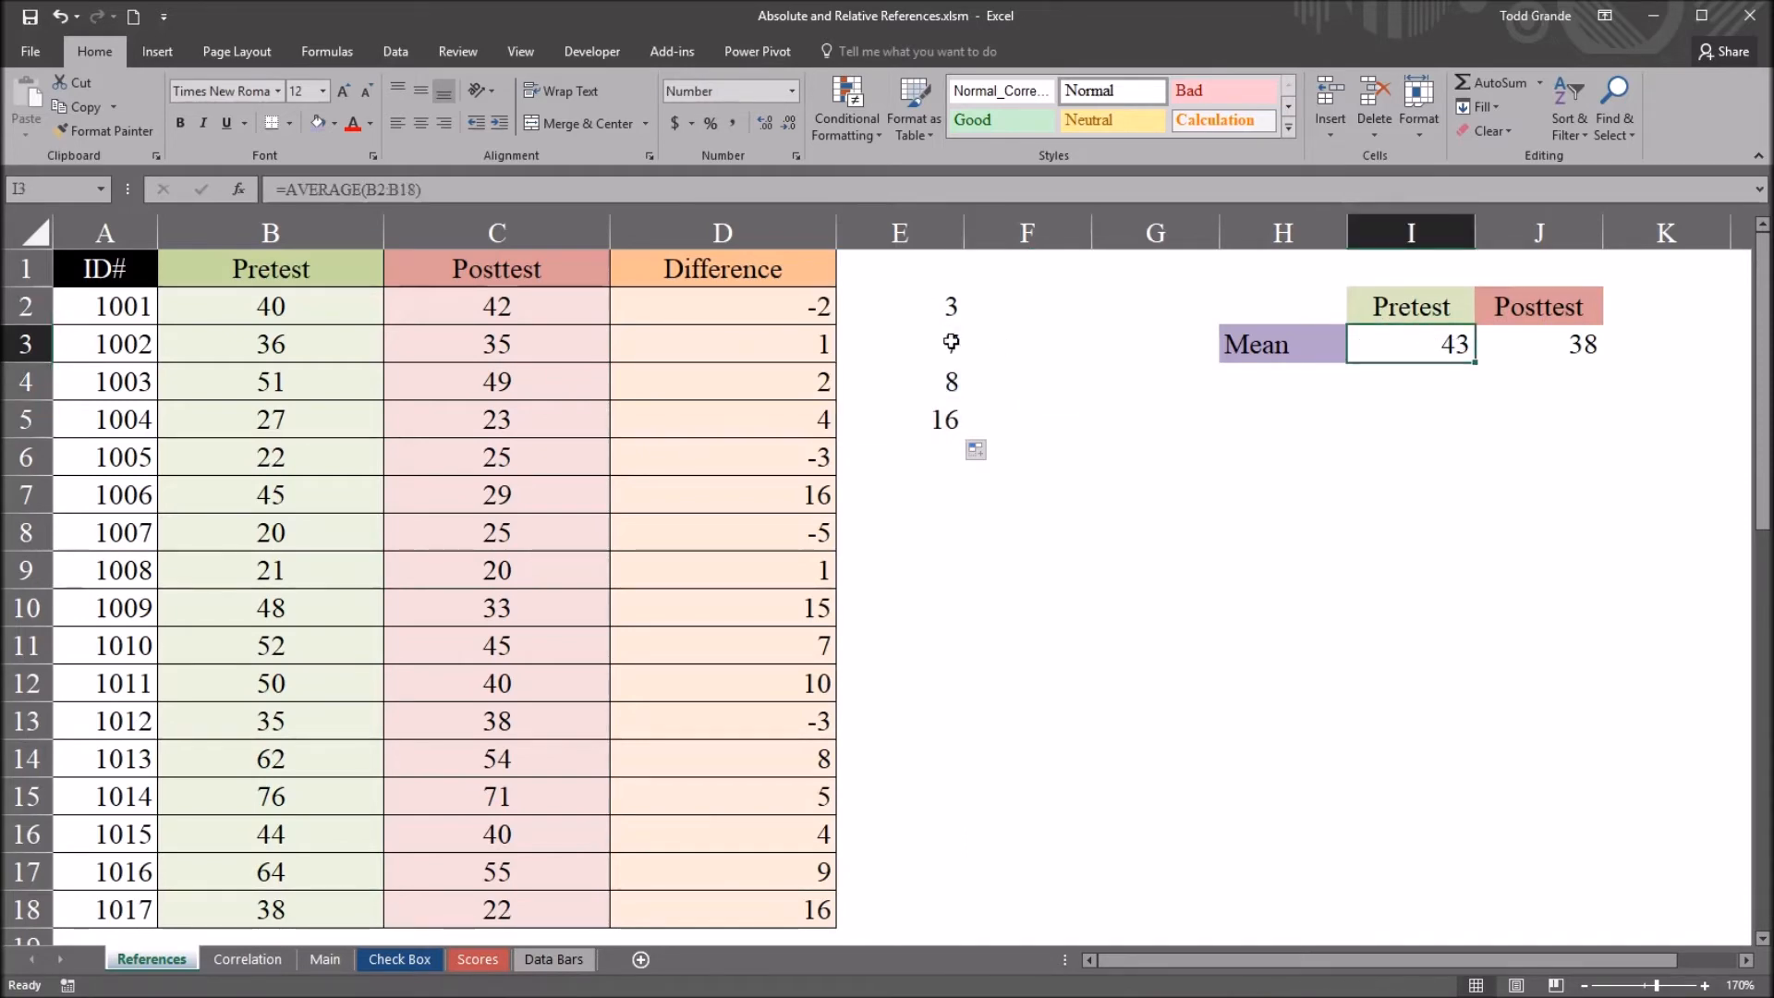
left_click(929, 308)
left_click(483, 187)
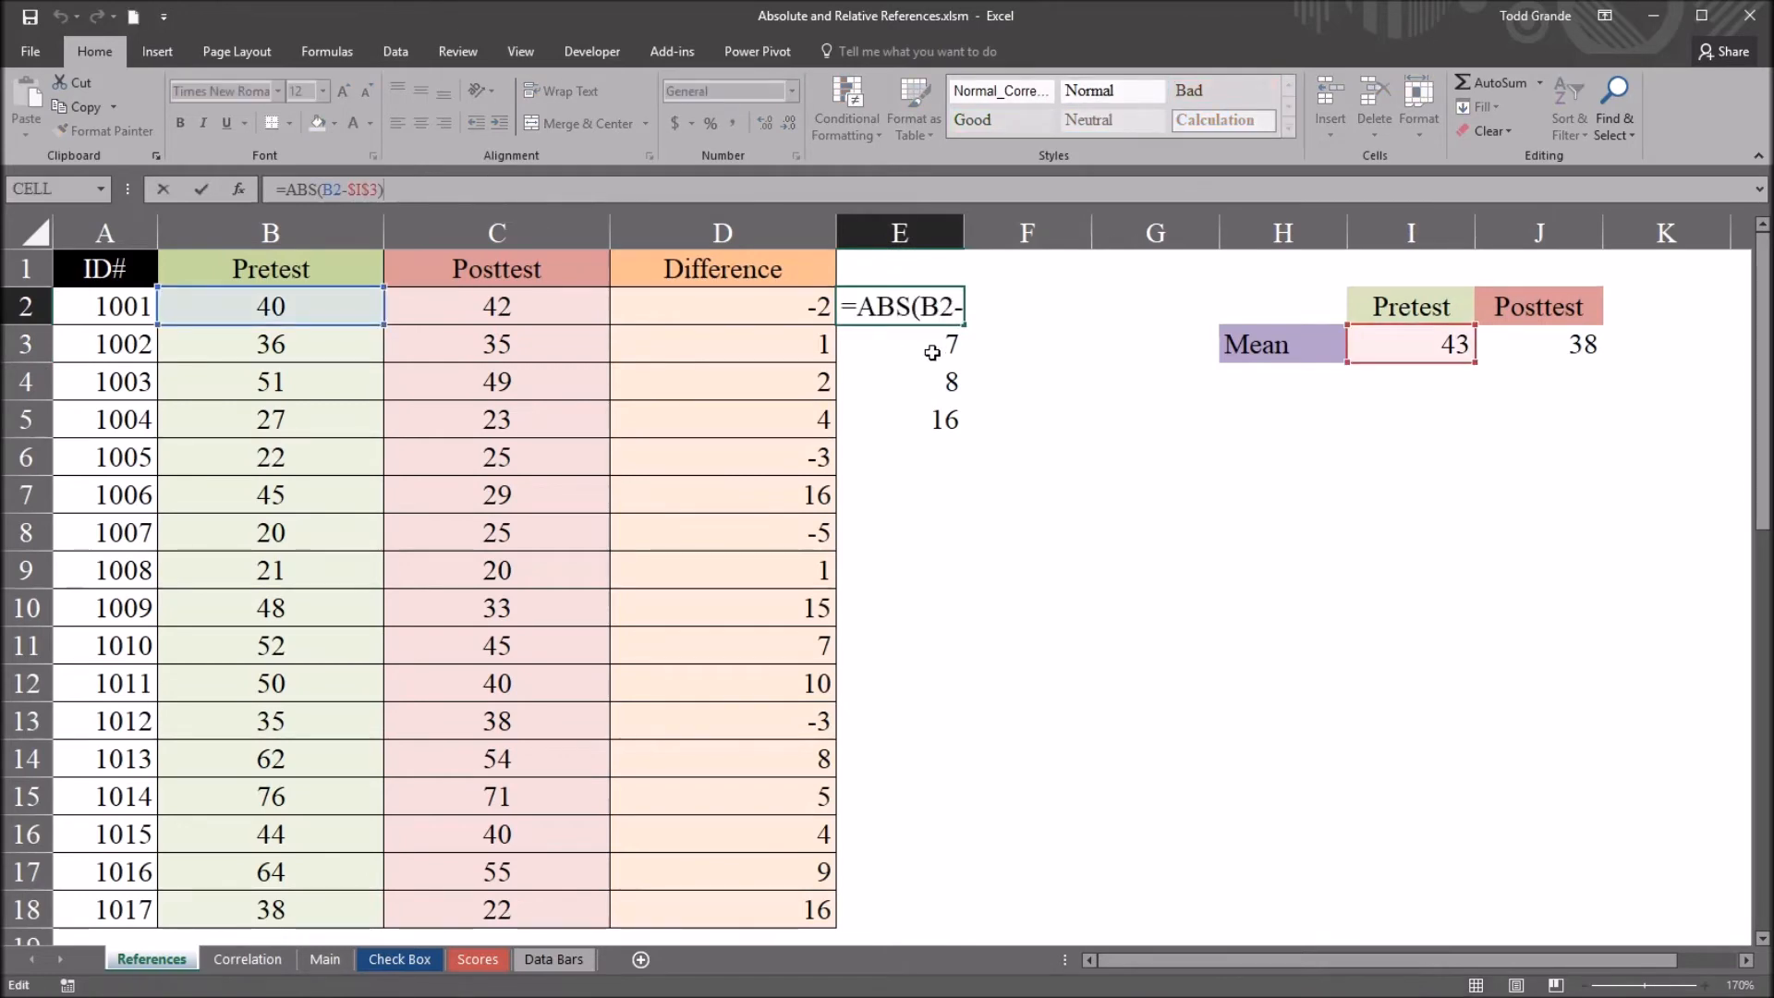
key("Return")
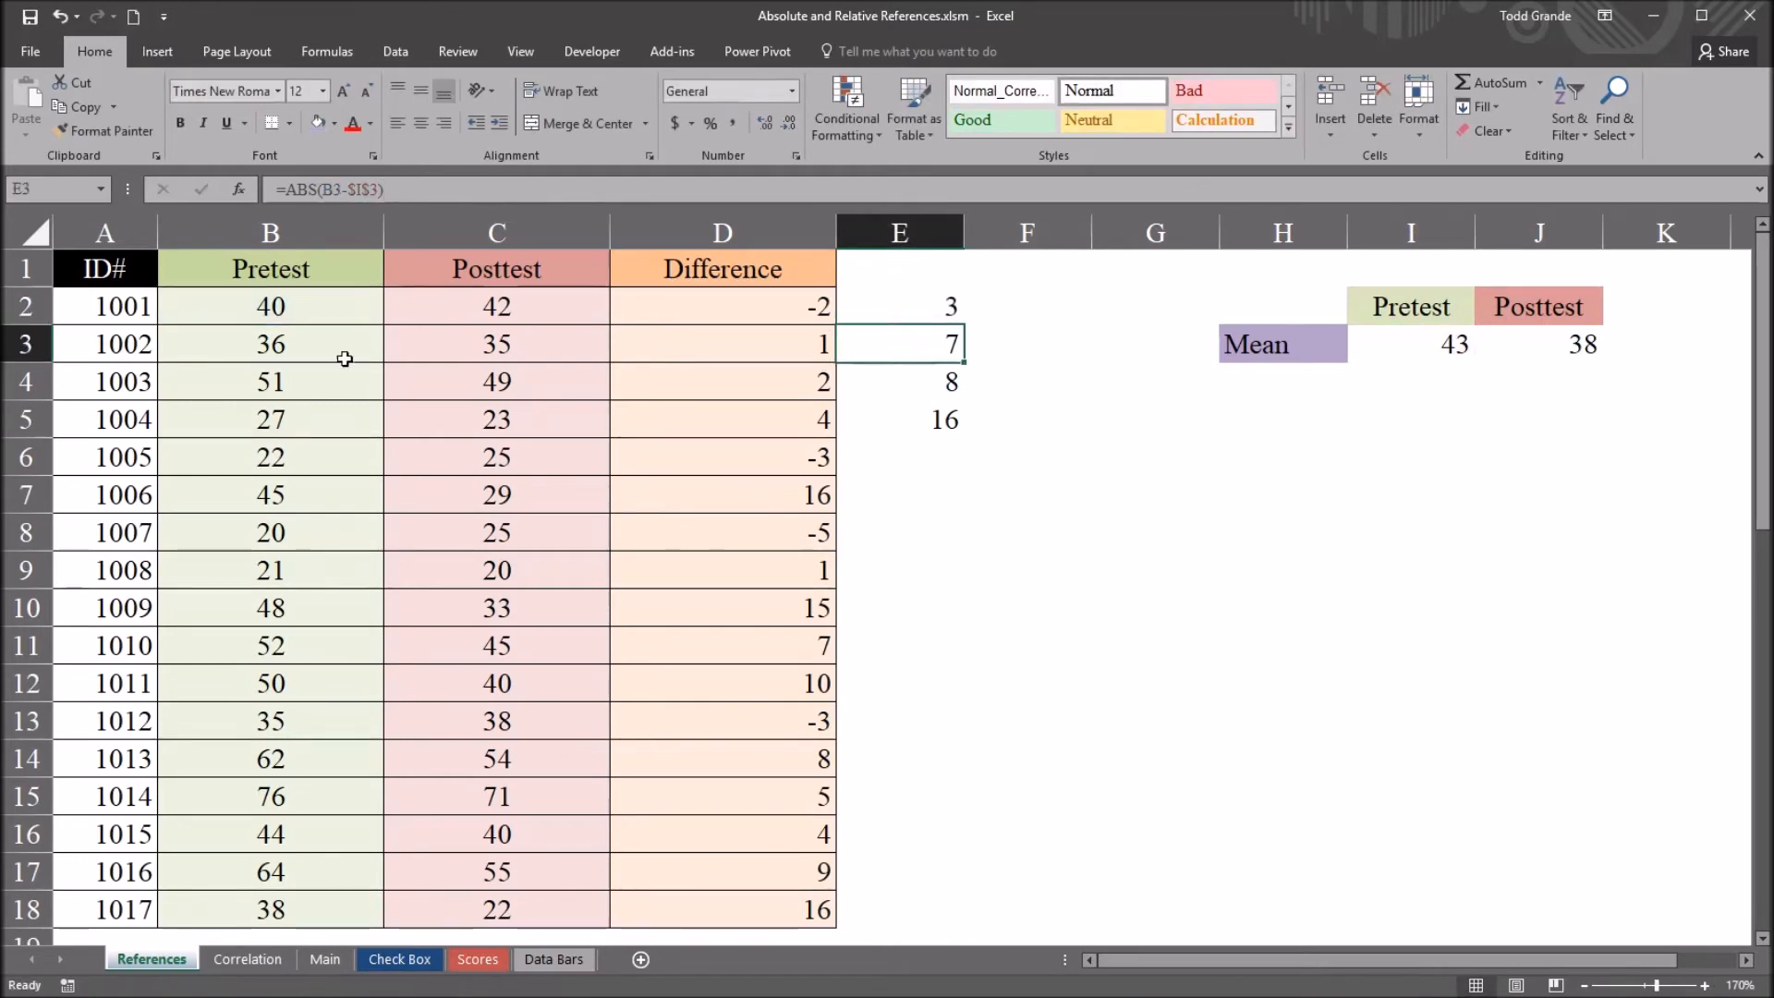
left_click(320, 353)
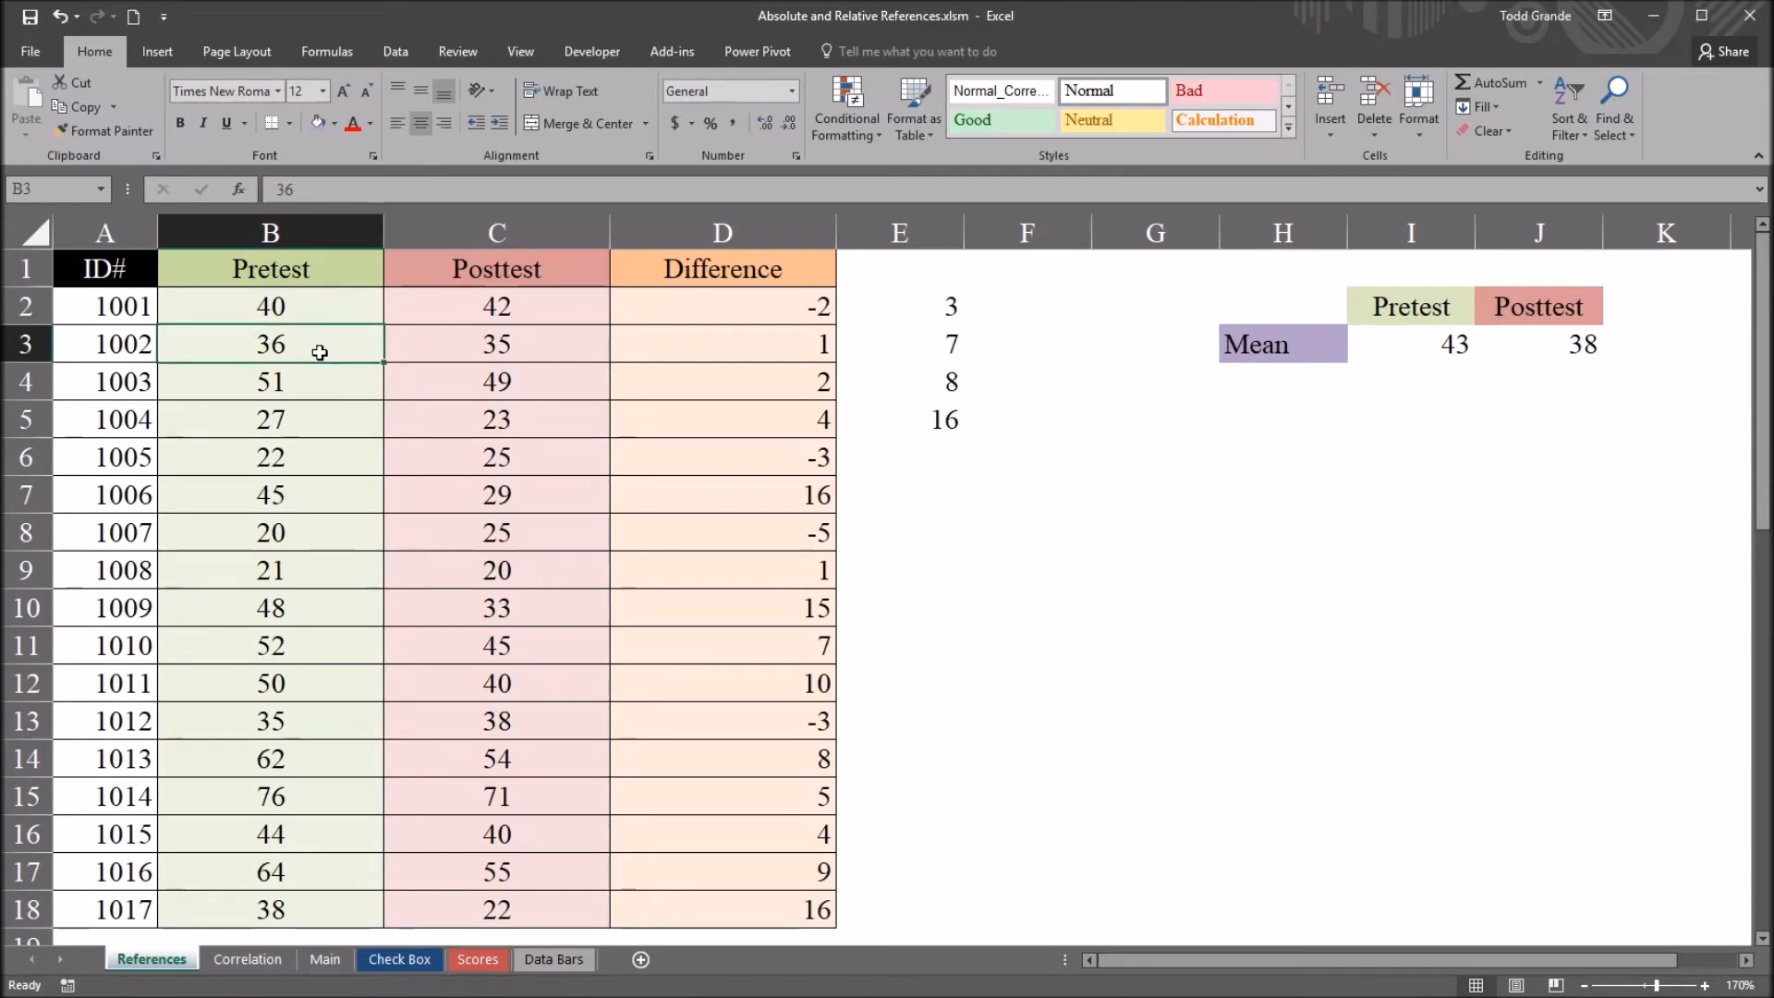
left_click(1410, 352)
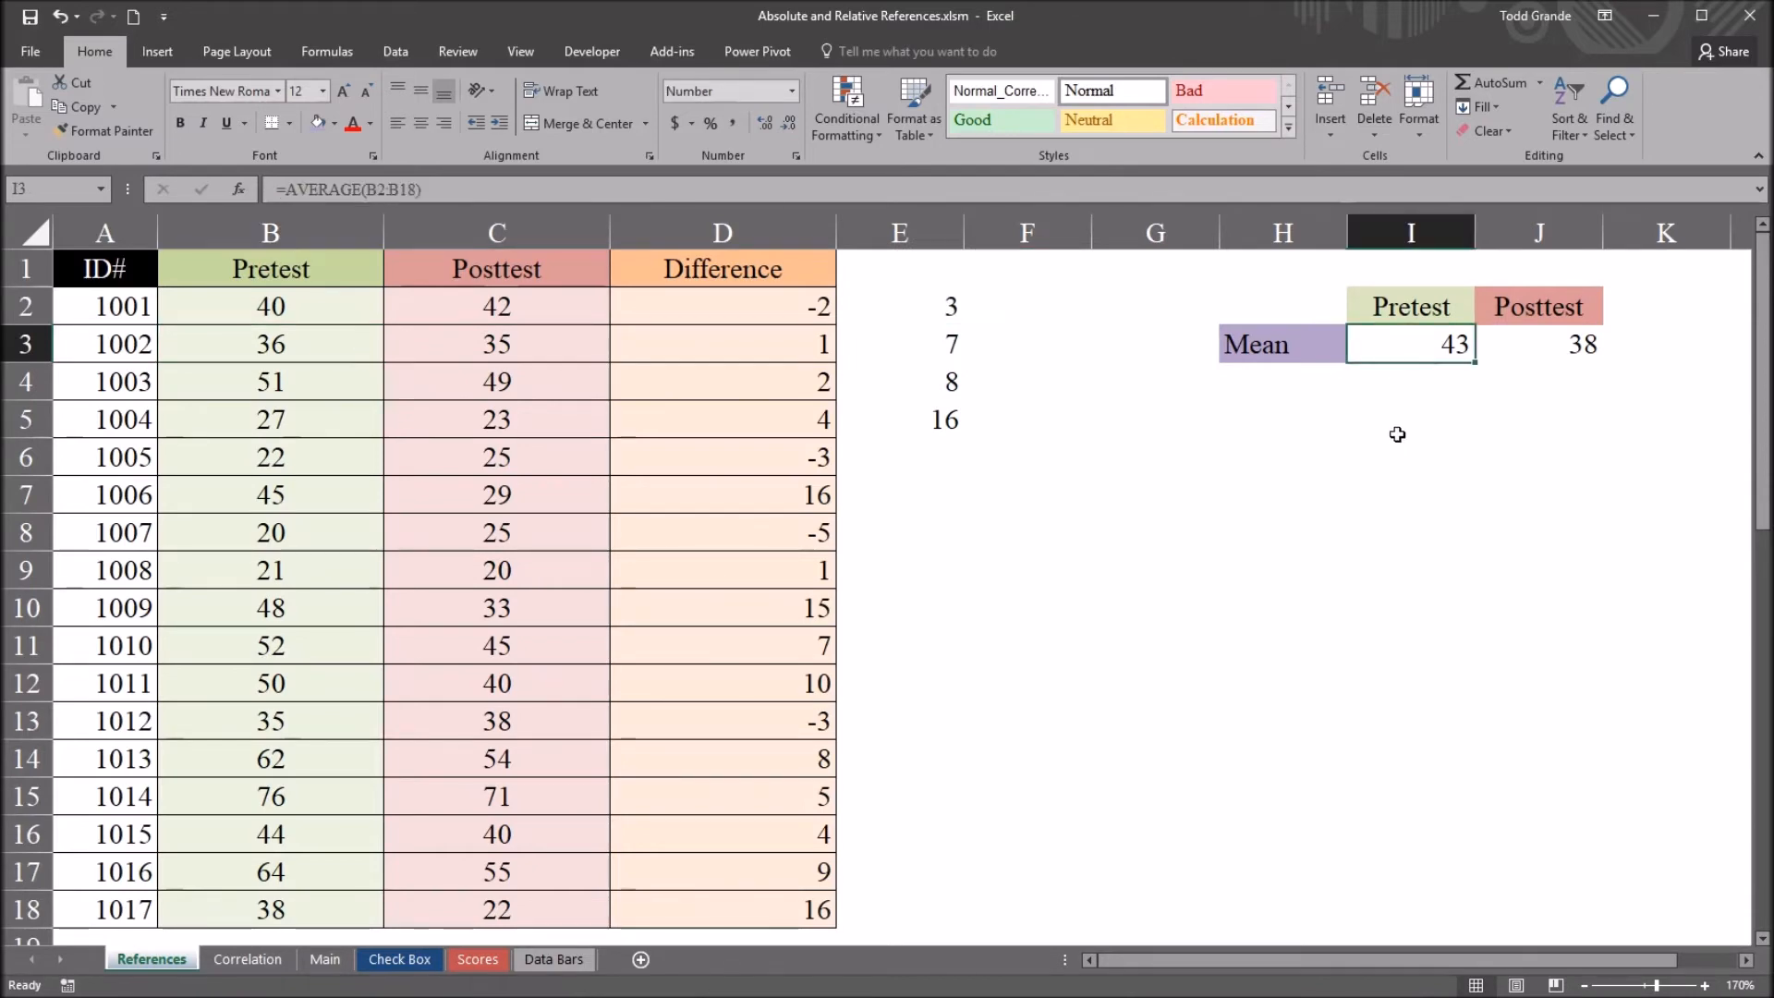
left_click(944, 354)
left_click(920, 381)
left_click(915, 419)
left_click(897, 308)
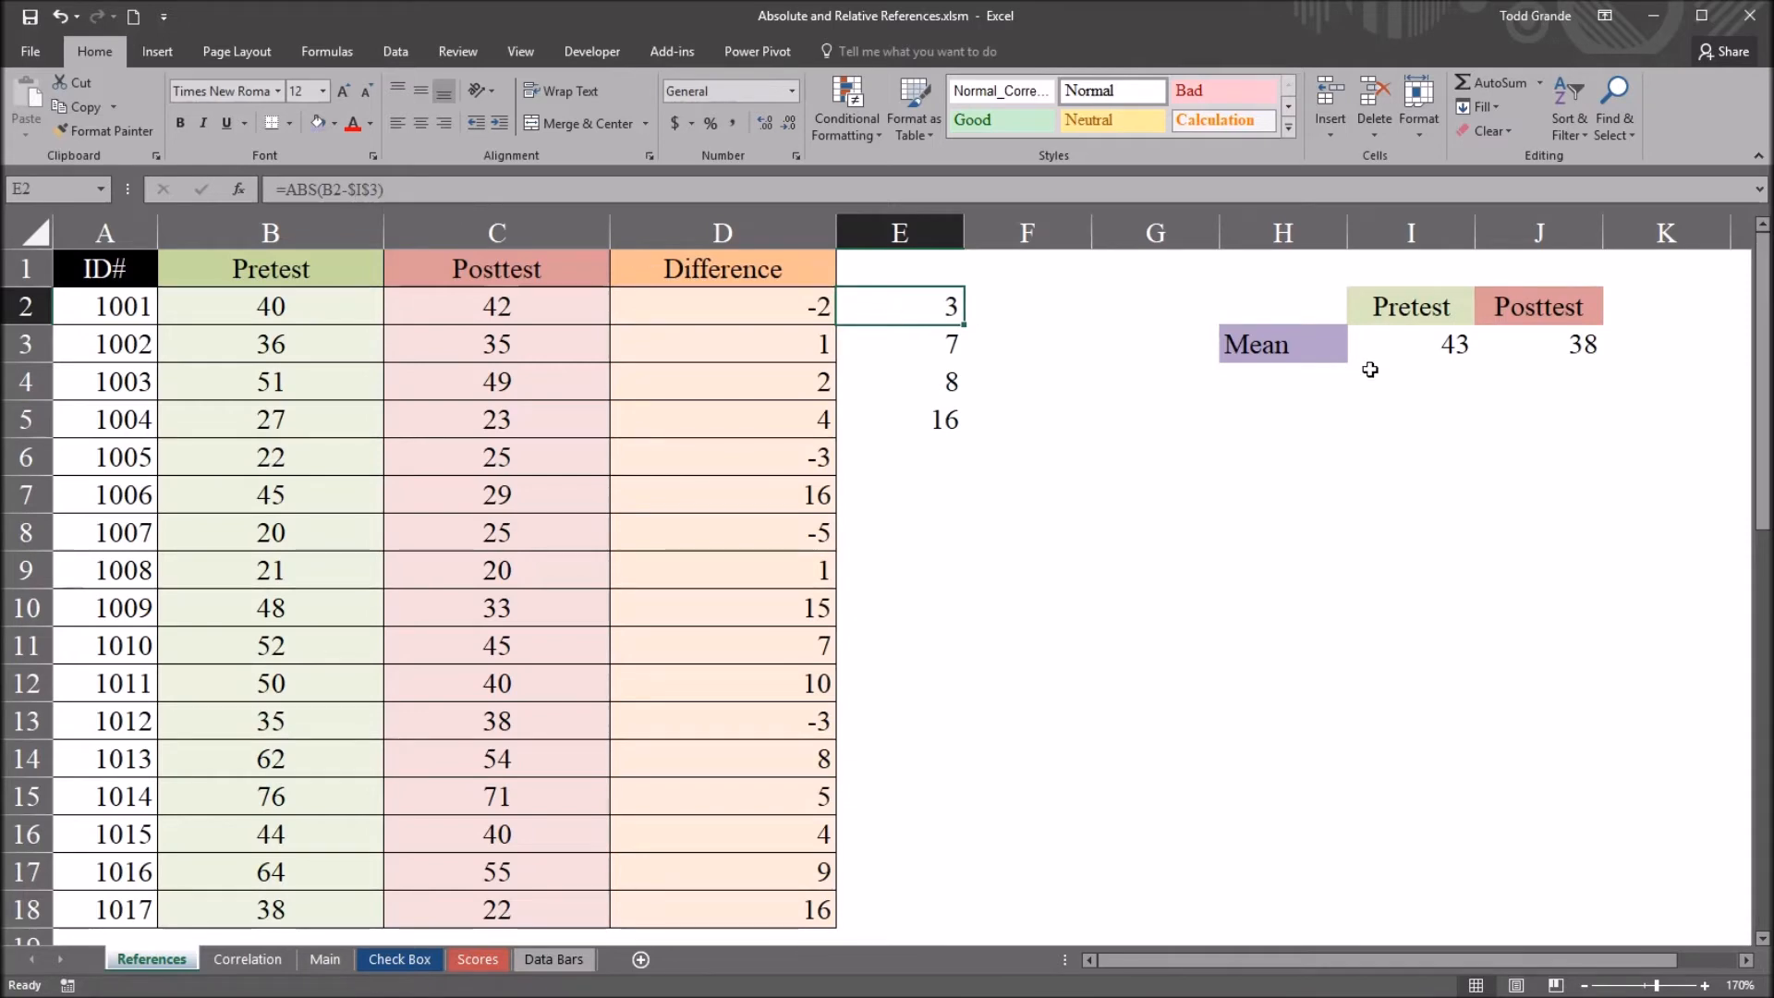
- Cycle E2's mean reference back to a relative I3 with F4 and confirm it, showing 3
left_click(1405, 353)
left_click(925, 307)
double_click(358, 190)
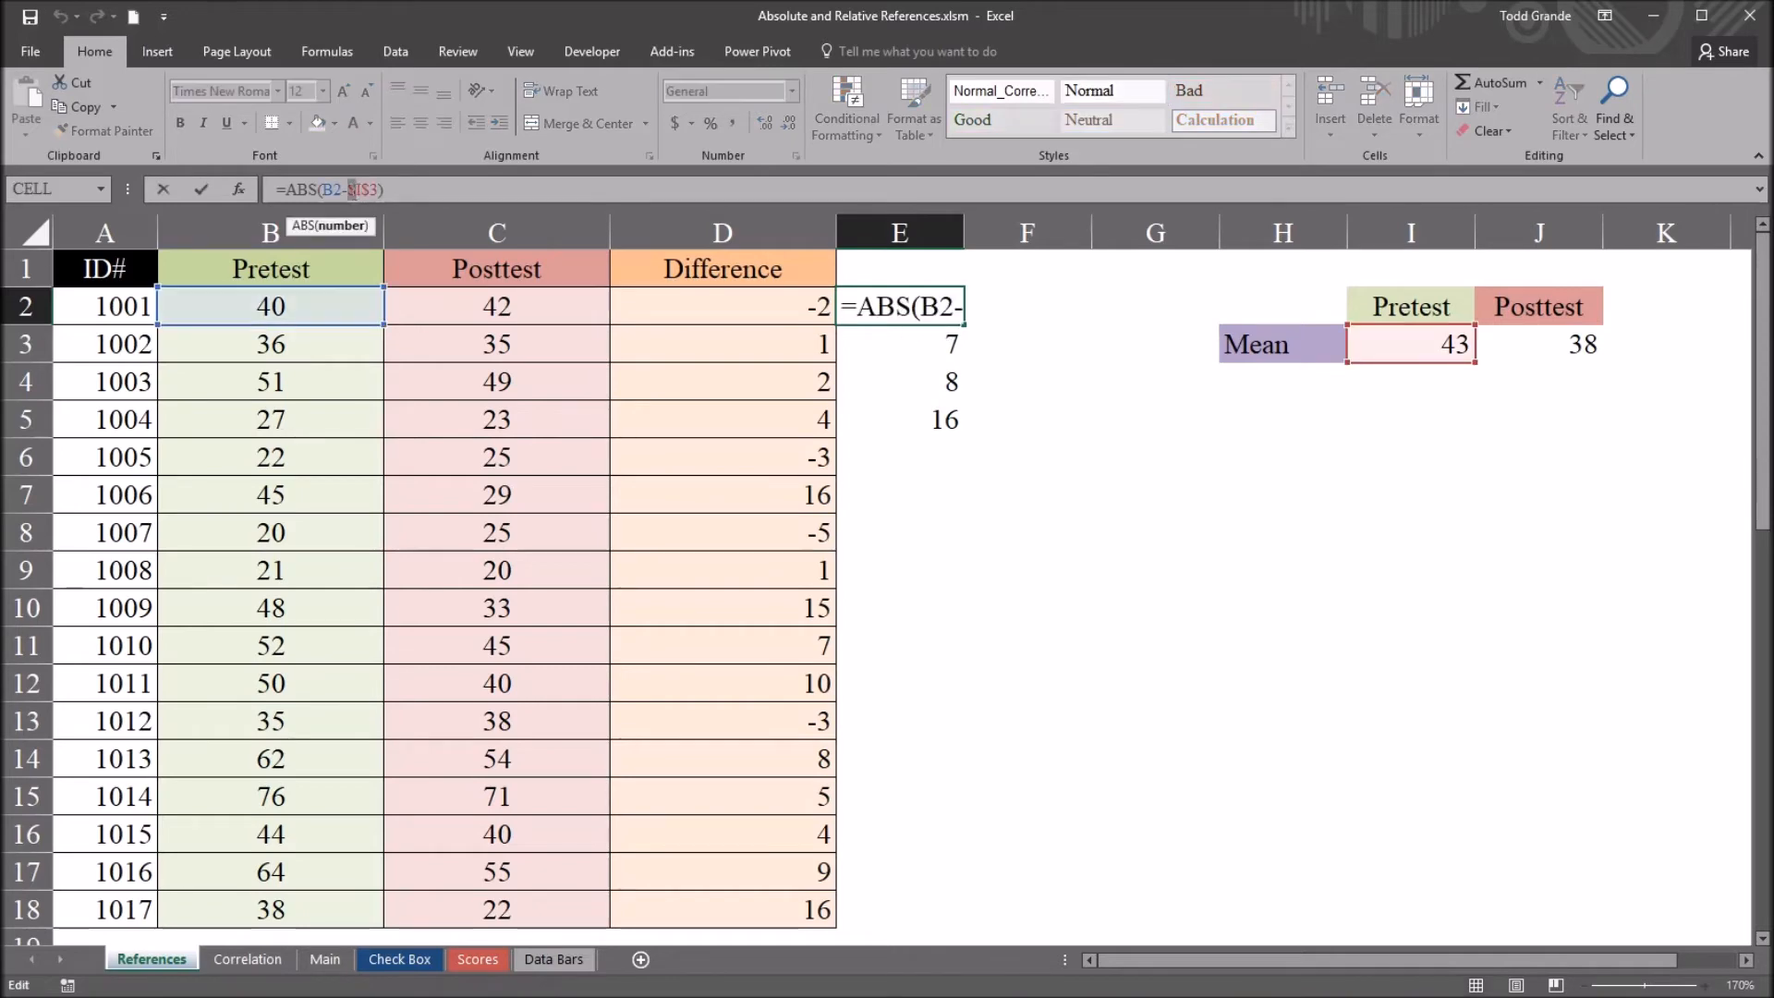
key("F4")
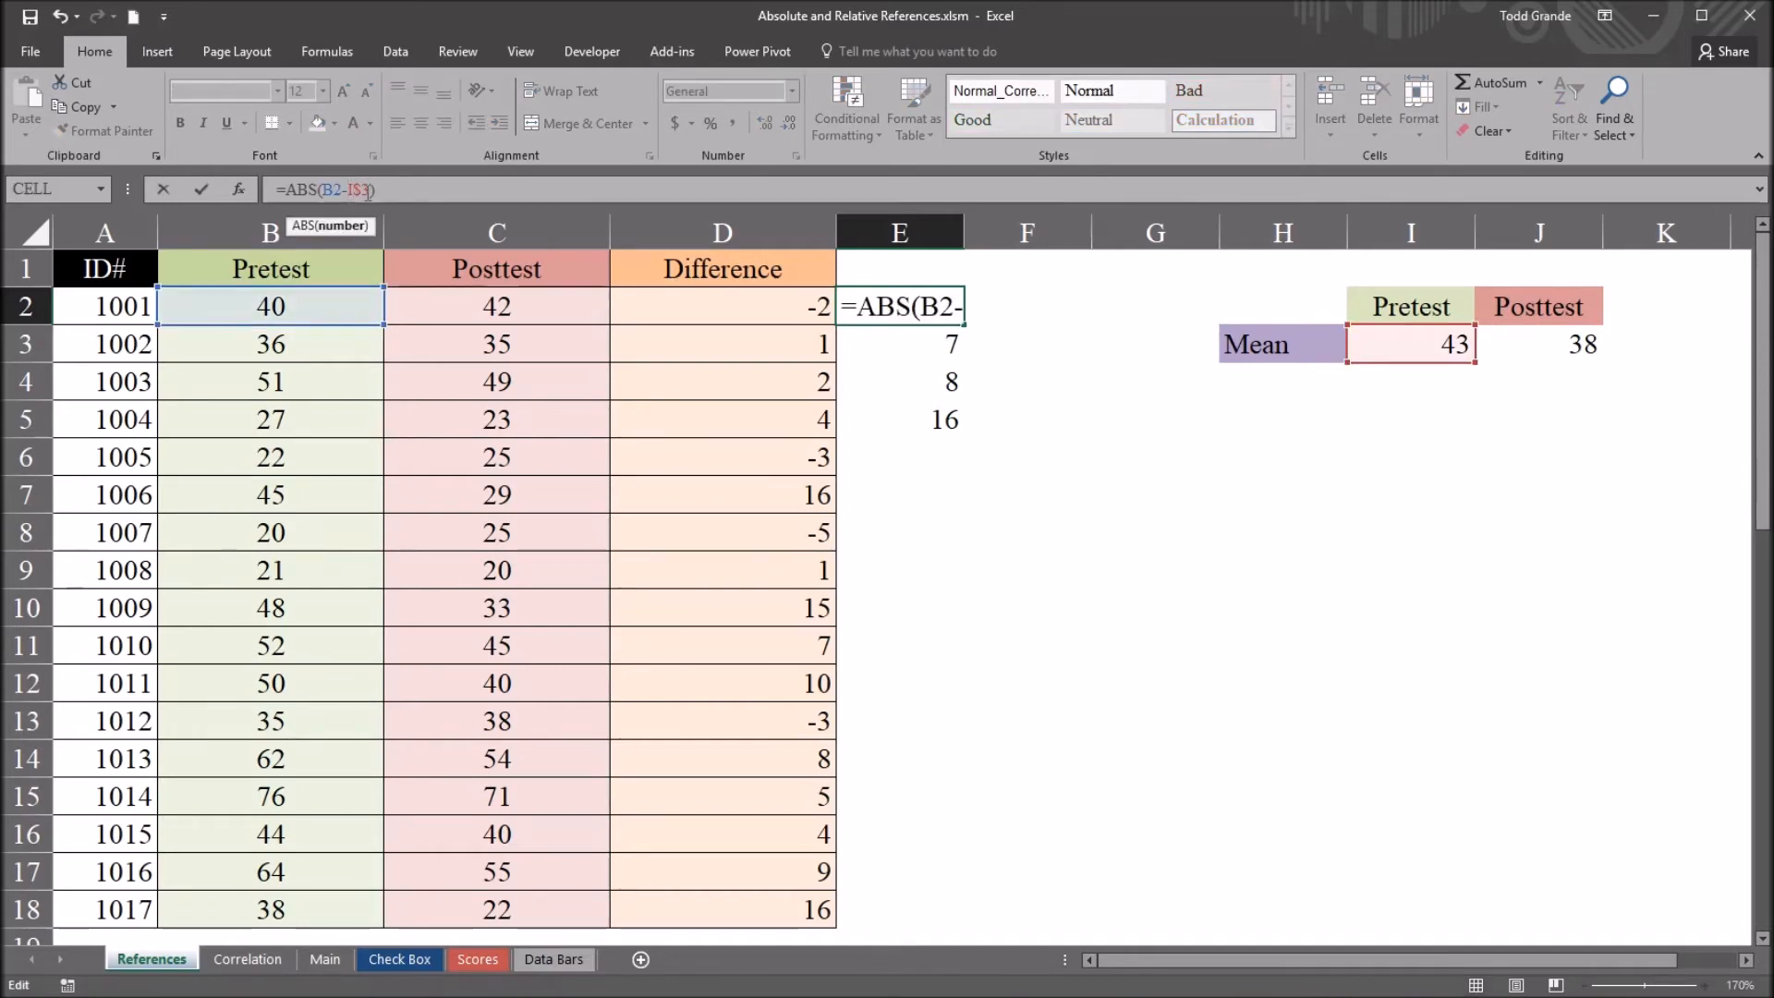
key("F4")
key("Return")
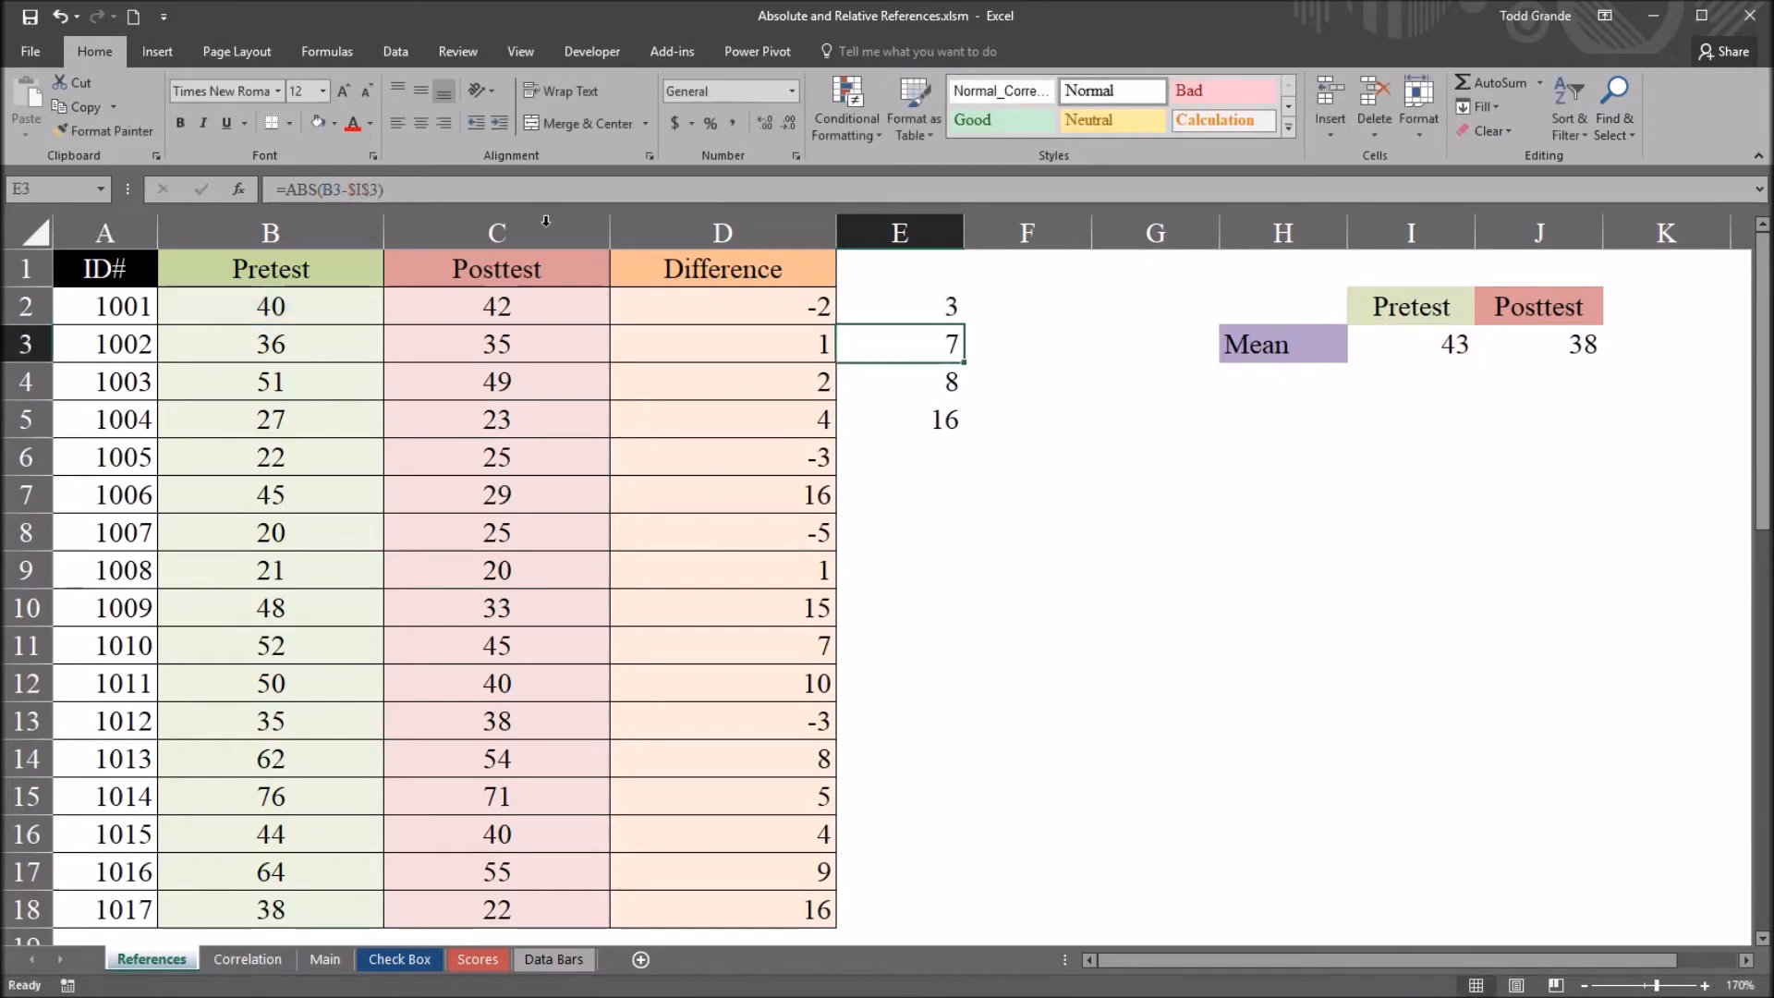
left_click(863, 302)
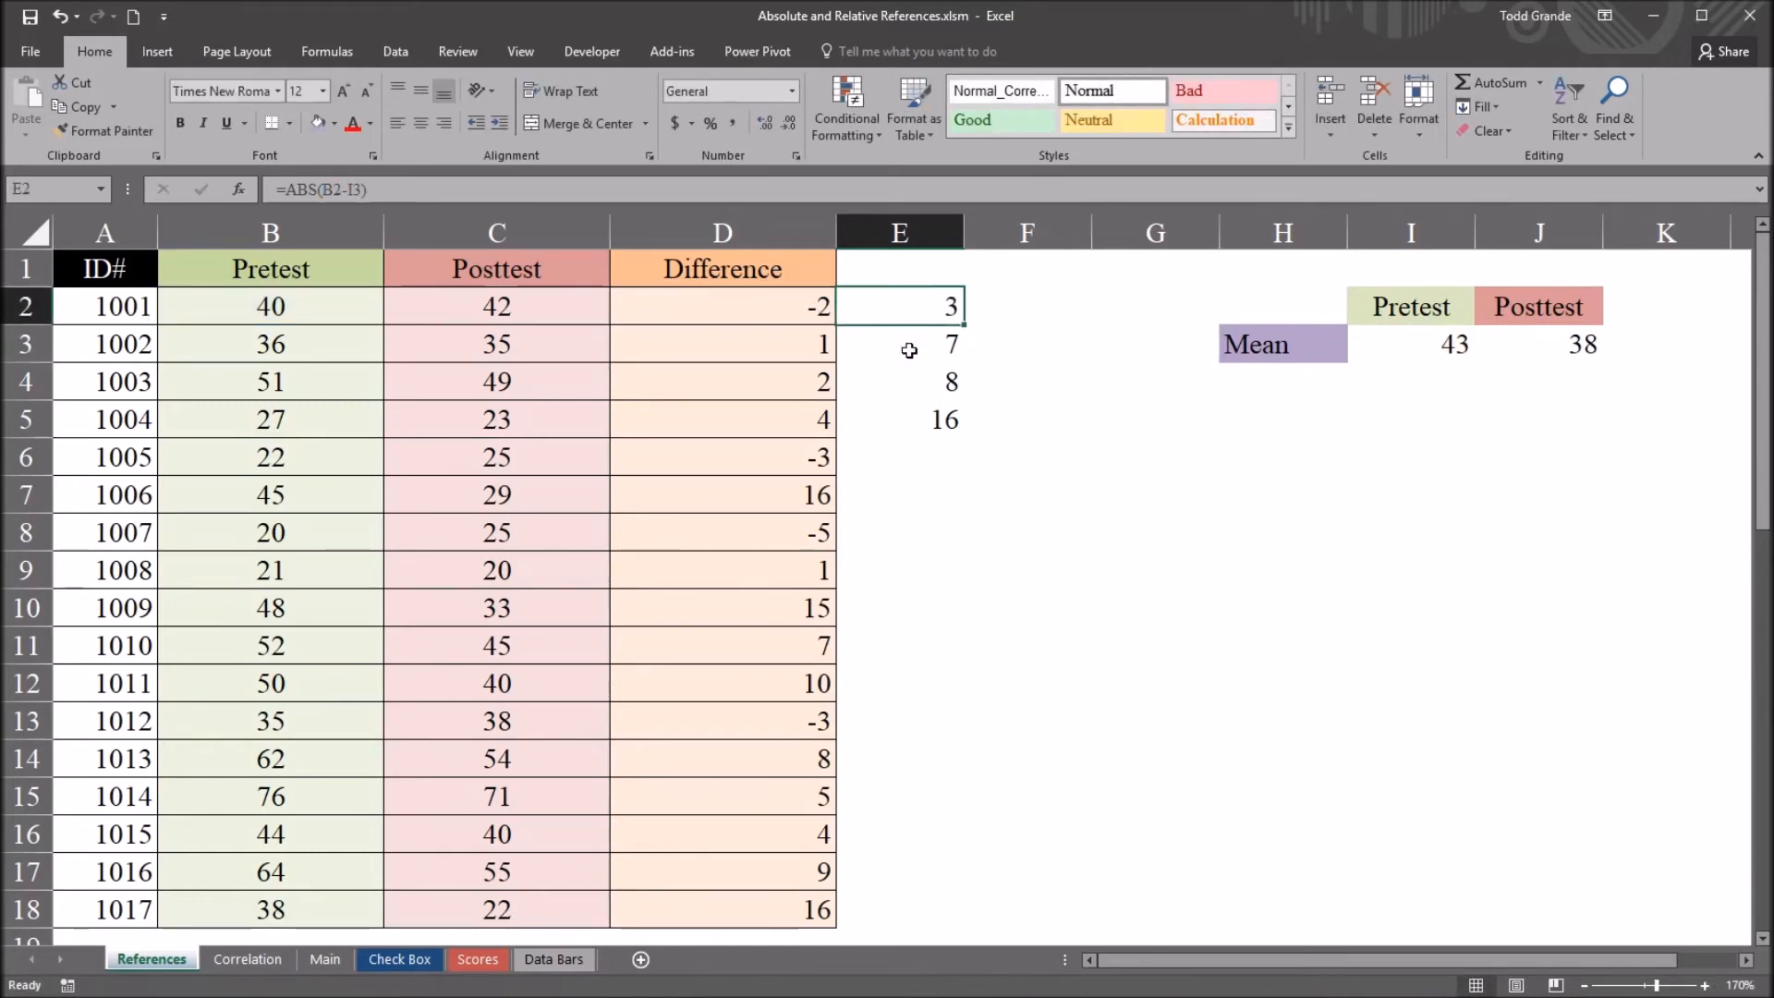
- Clear the copied results in E3:E5, look over the E column and the mean cell, then start editing E2
left_click_drag(908, 345, 909, 402)
key("Delete")
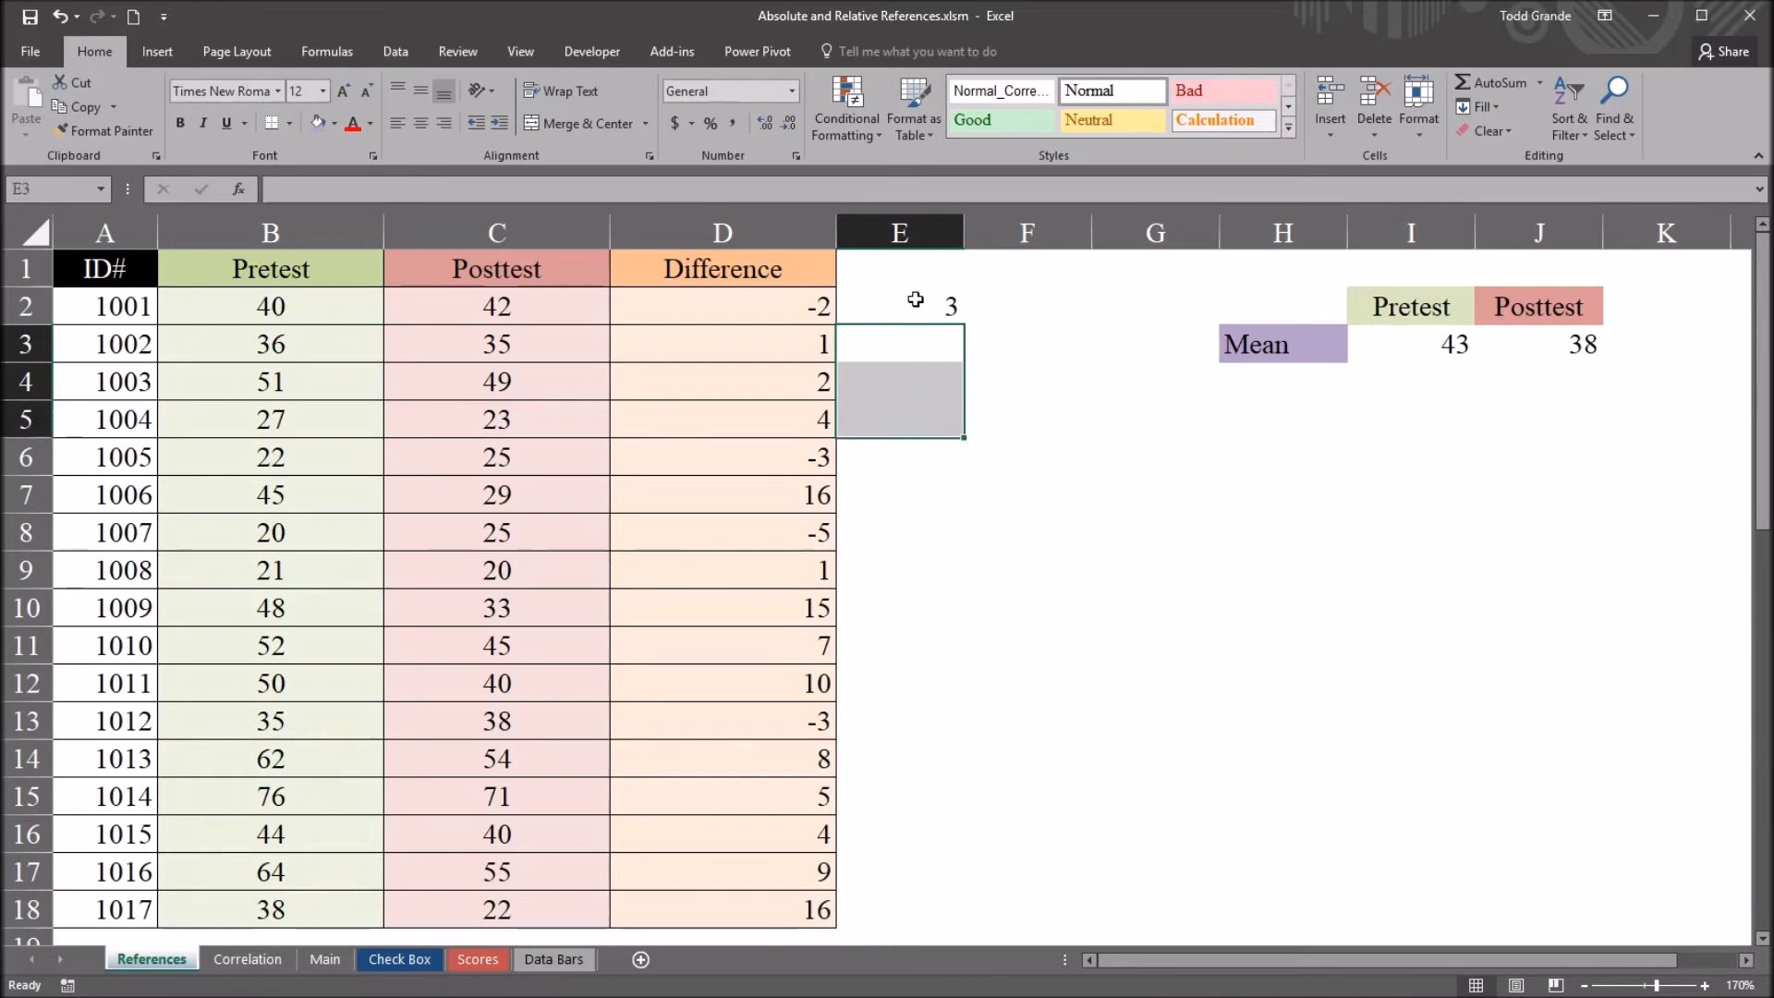
left_click(909, 309)
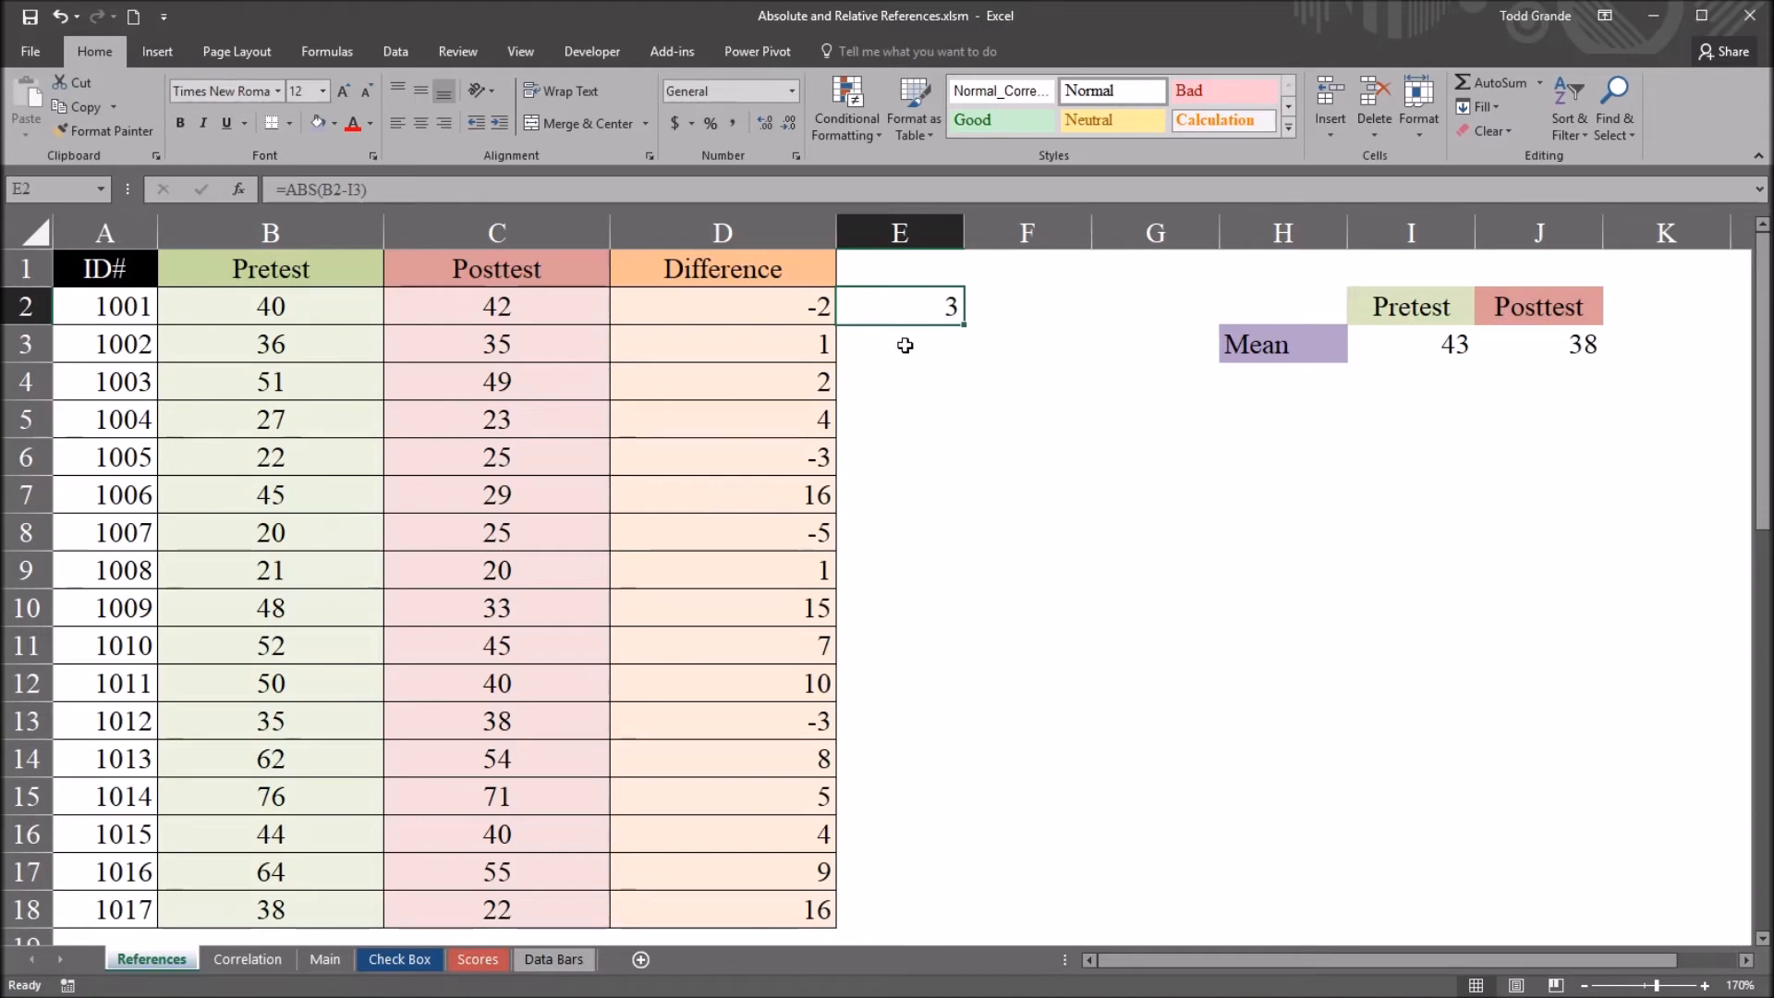
left_click_drag(905, 346, 908, 908)
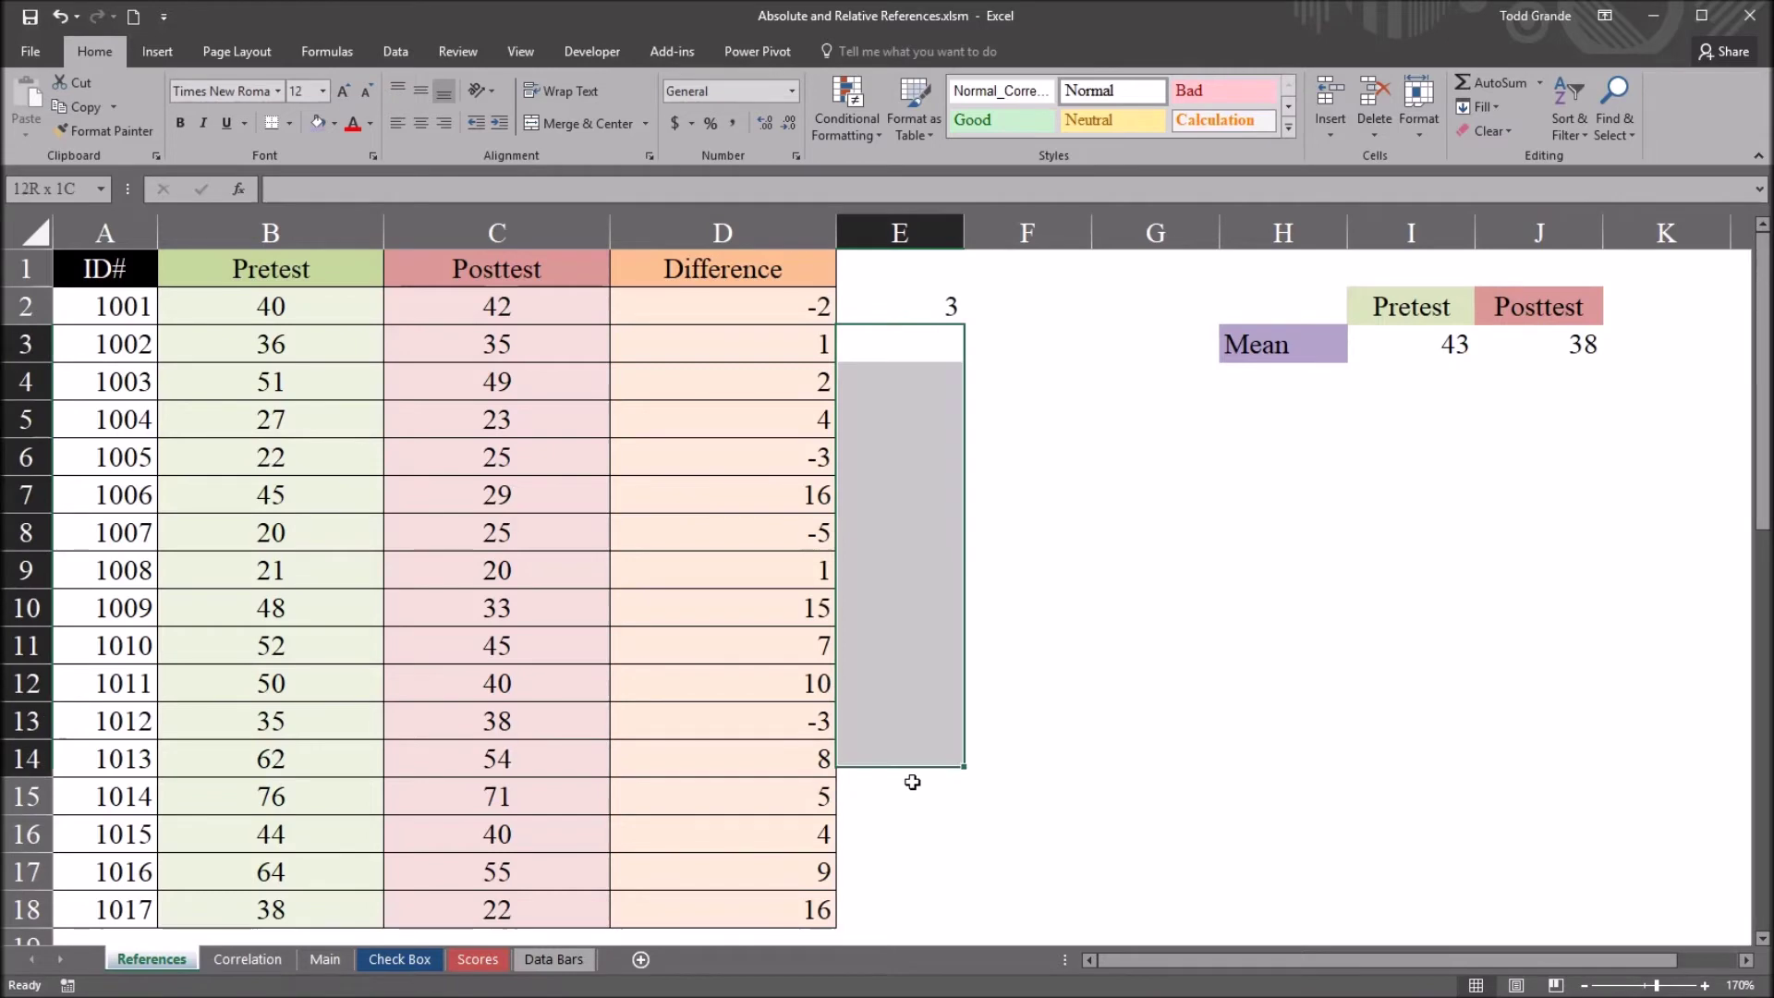
left_click(913, 317)
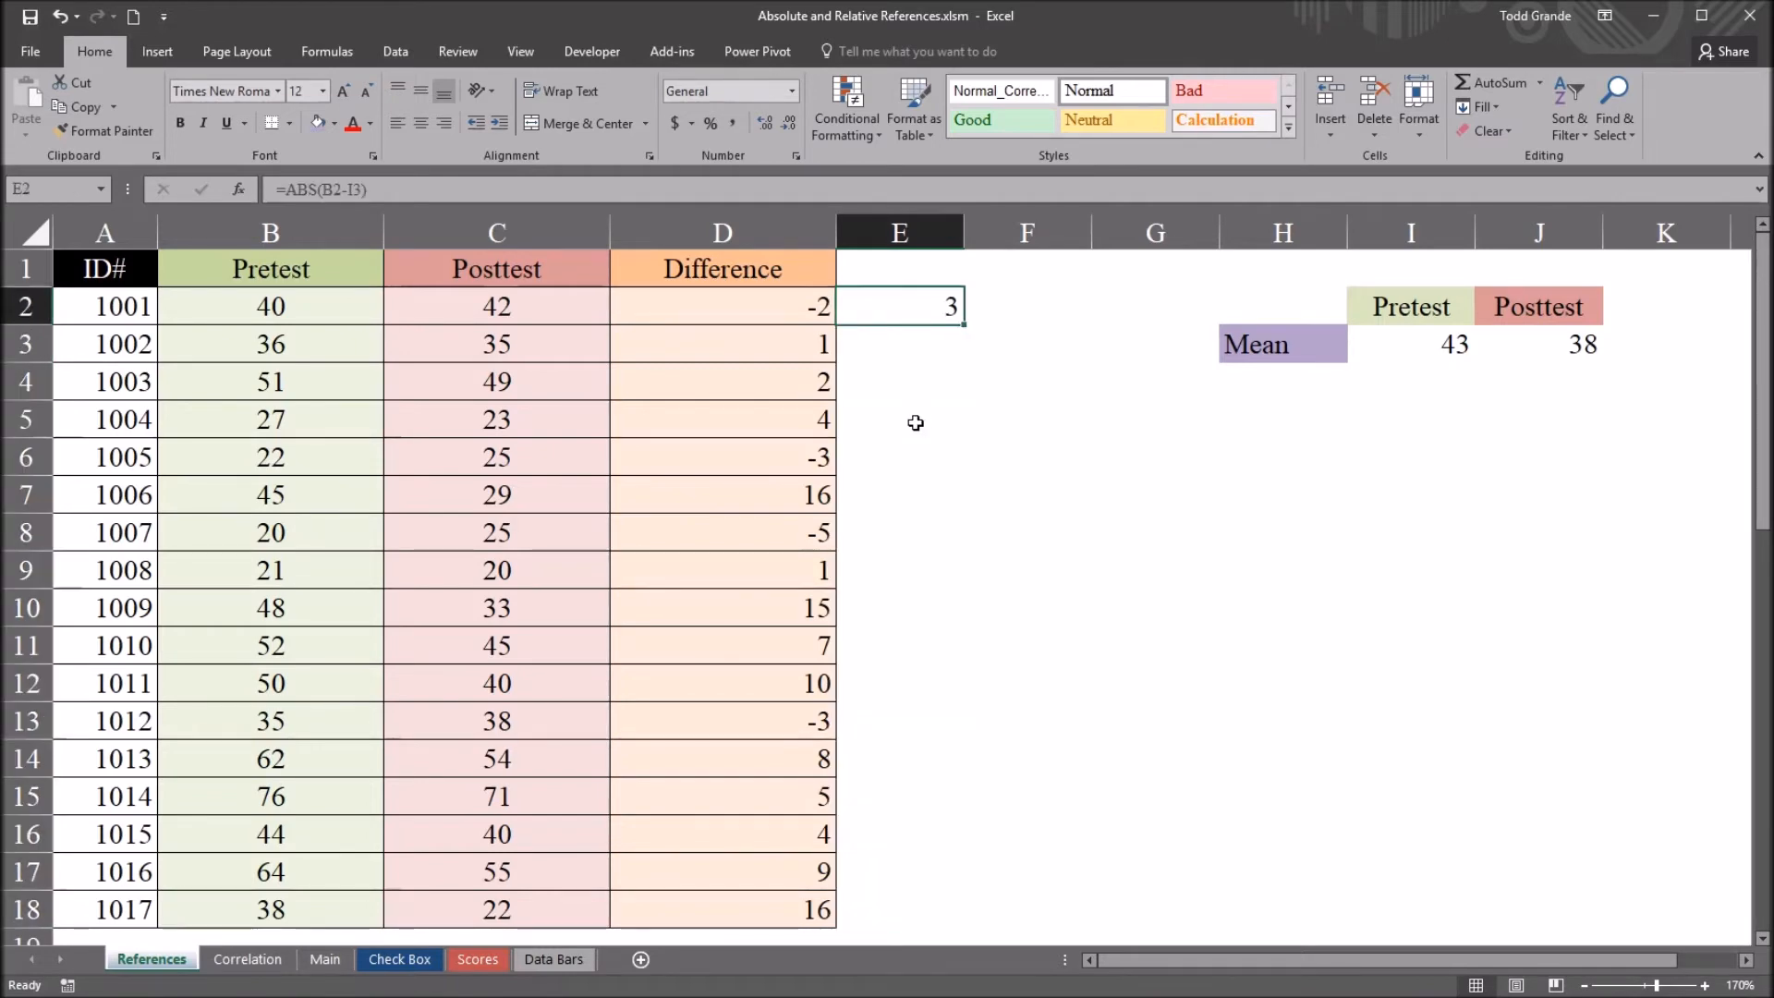
left_click(1442, 349)
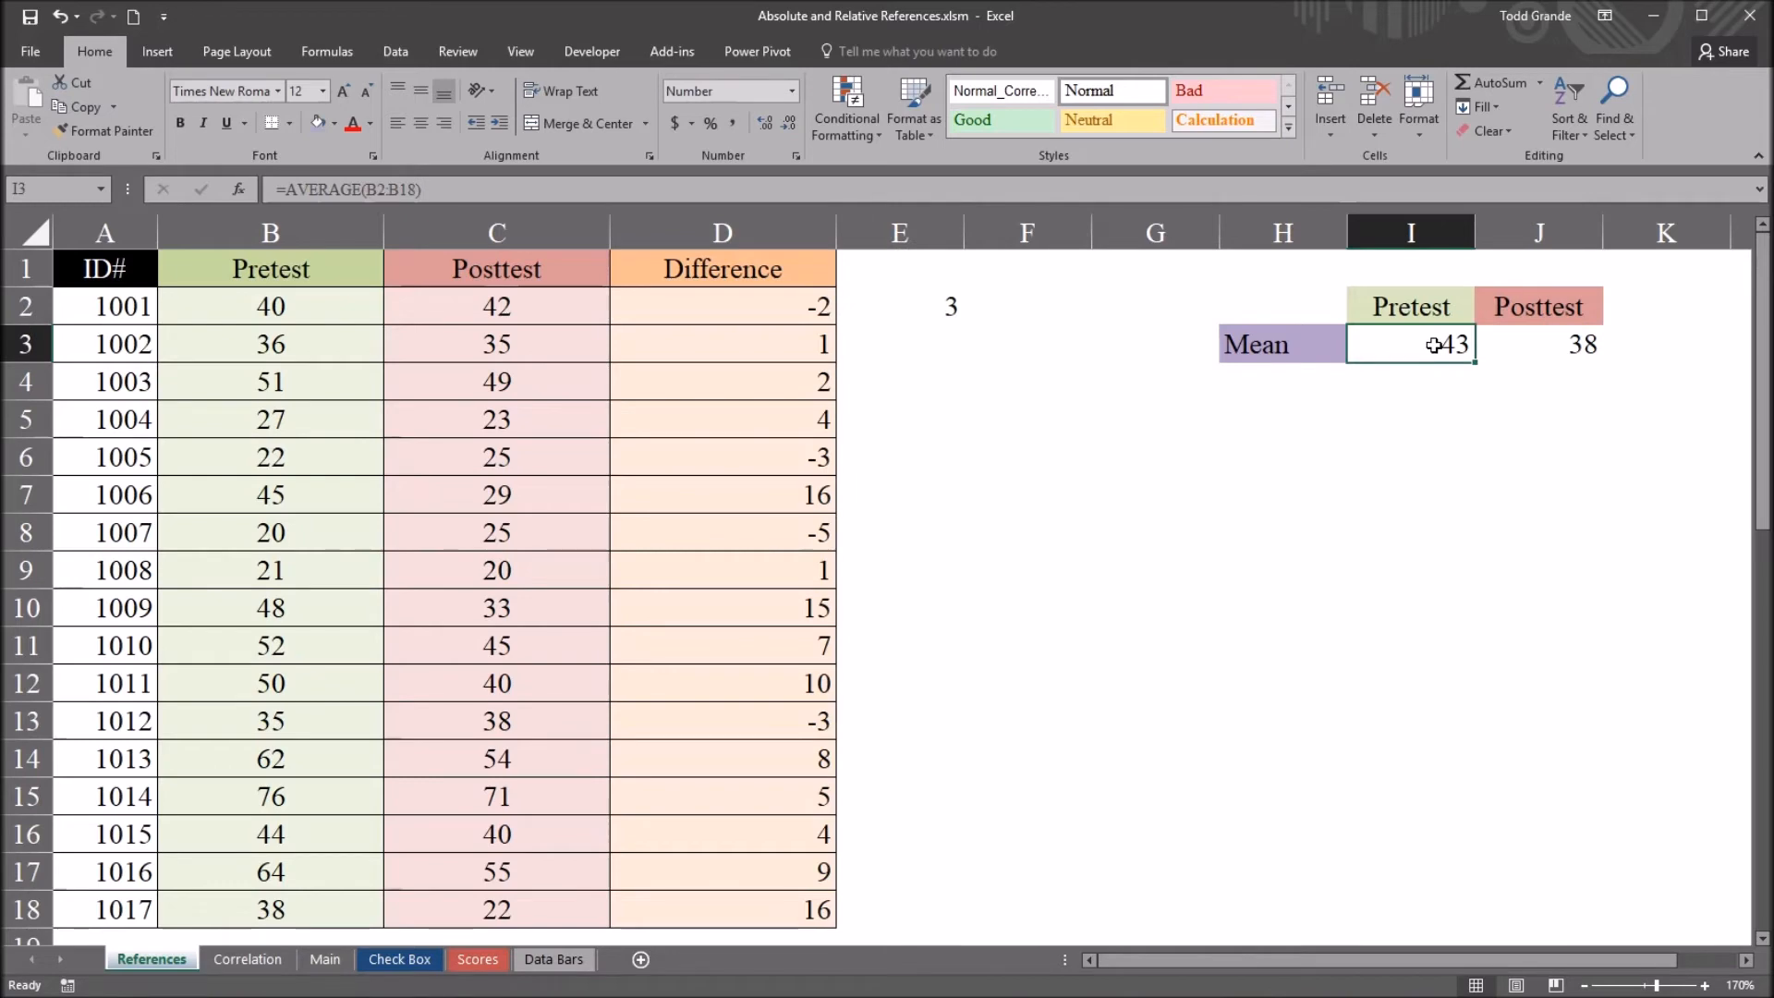
mouse_move(925, 307)
left_mouse_down()
mouse_move(922, 659)
mouse_move(908, 308)
left_mouse_up()
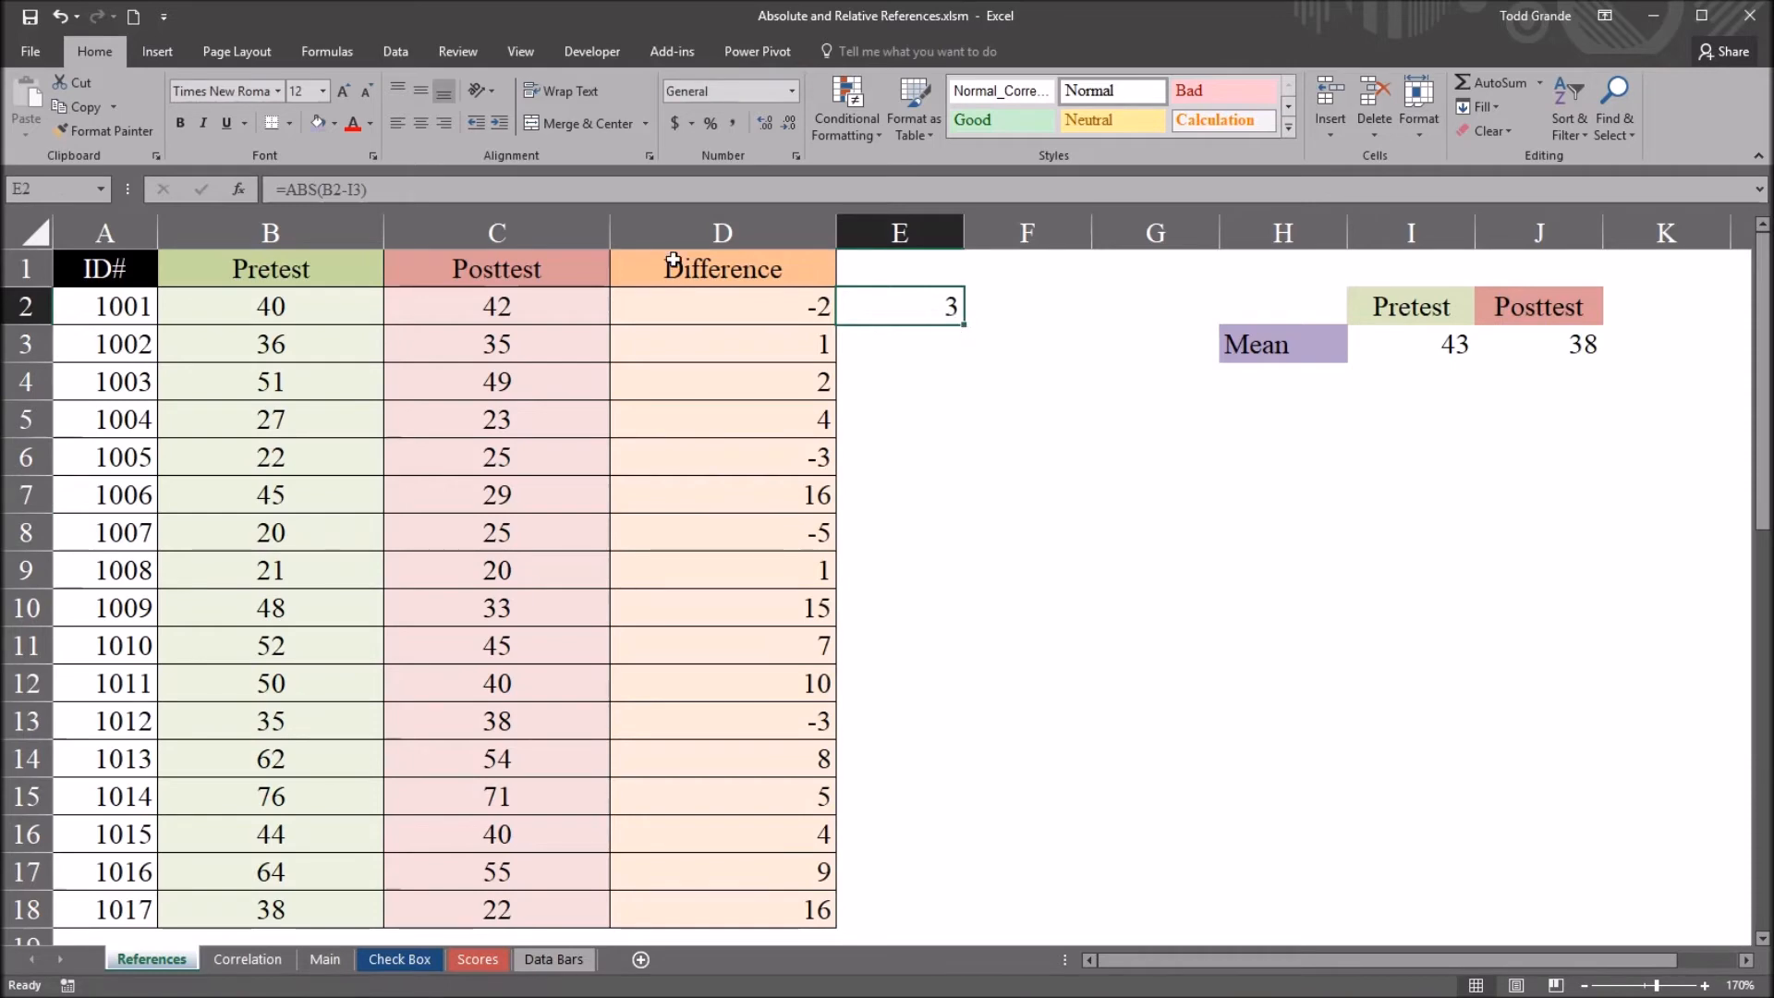
left_click(358, 189)
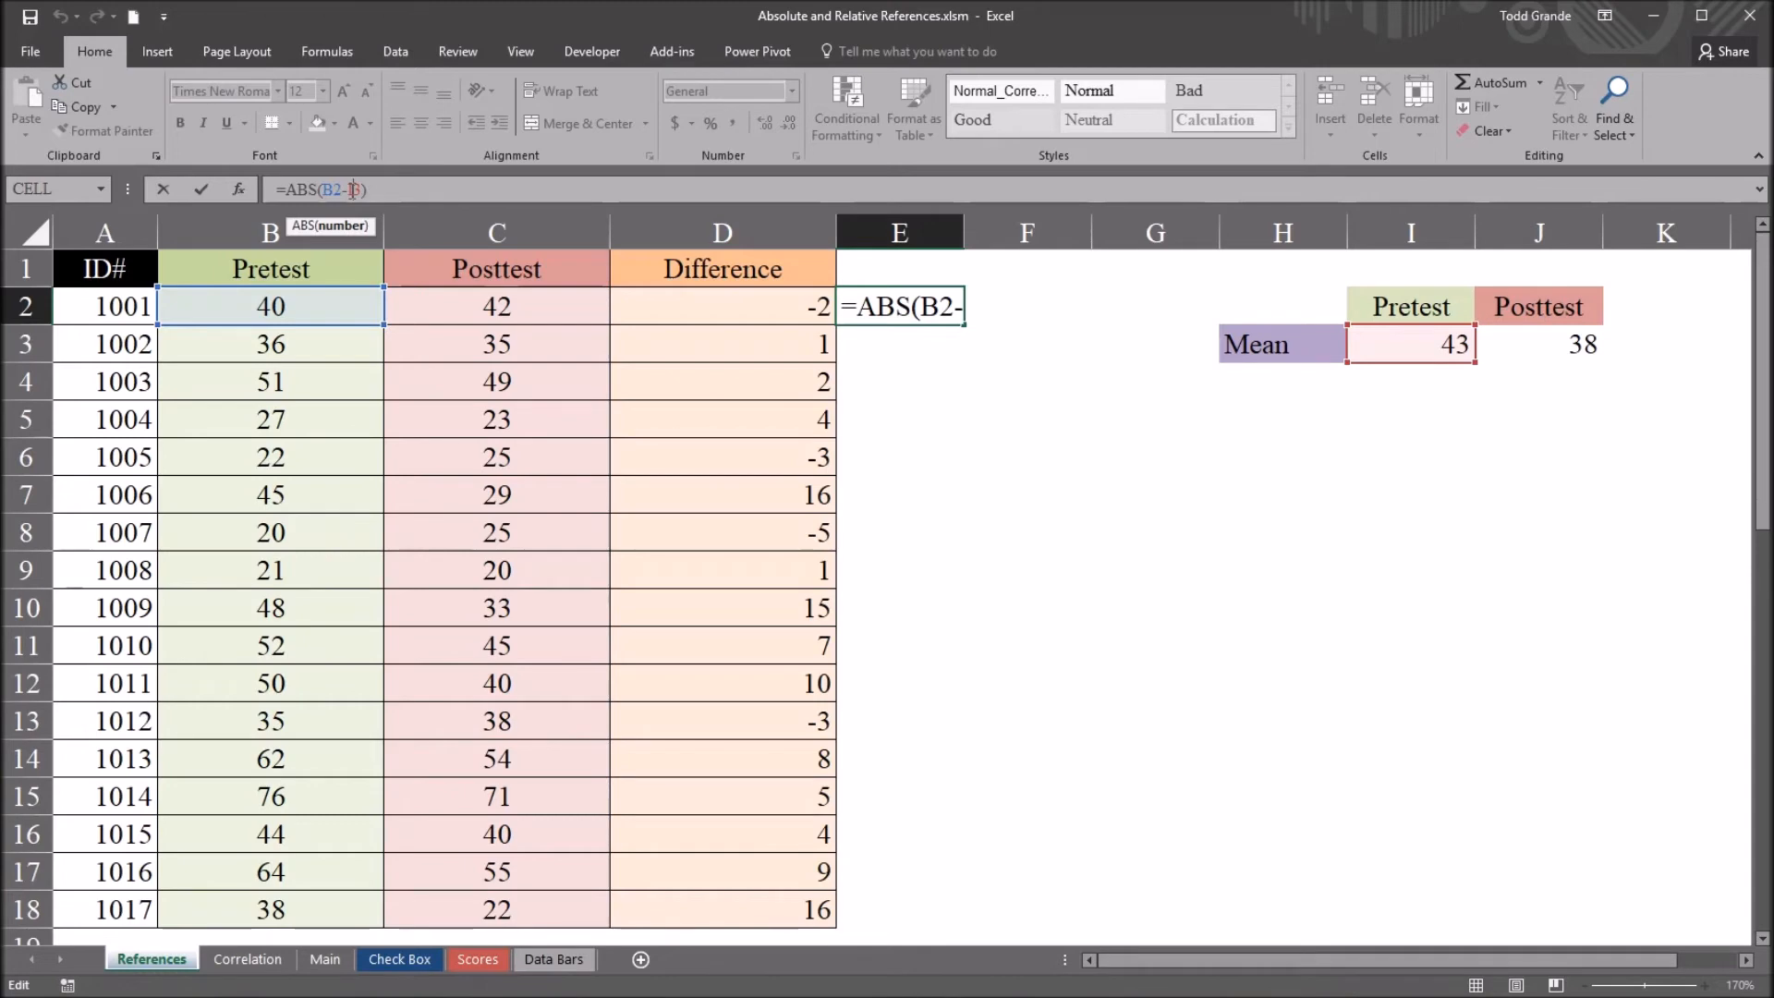
type("3")
left_click(358, 188)
type("$")
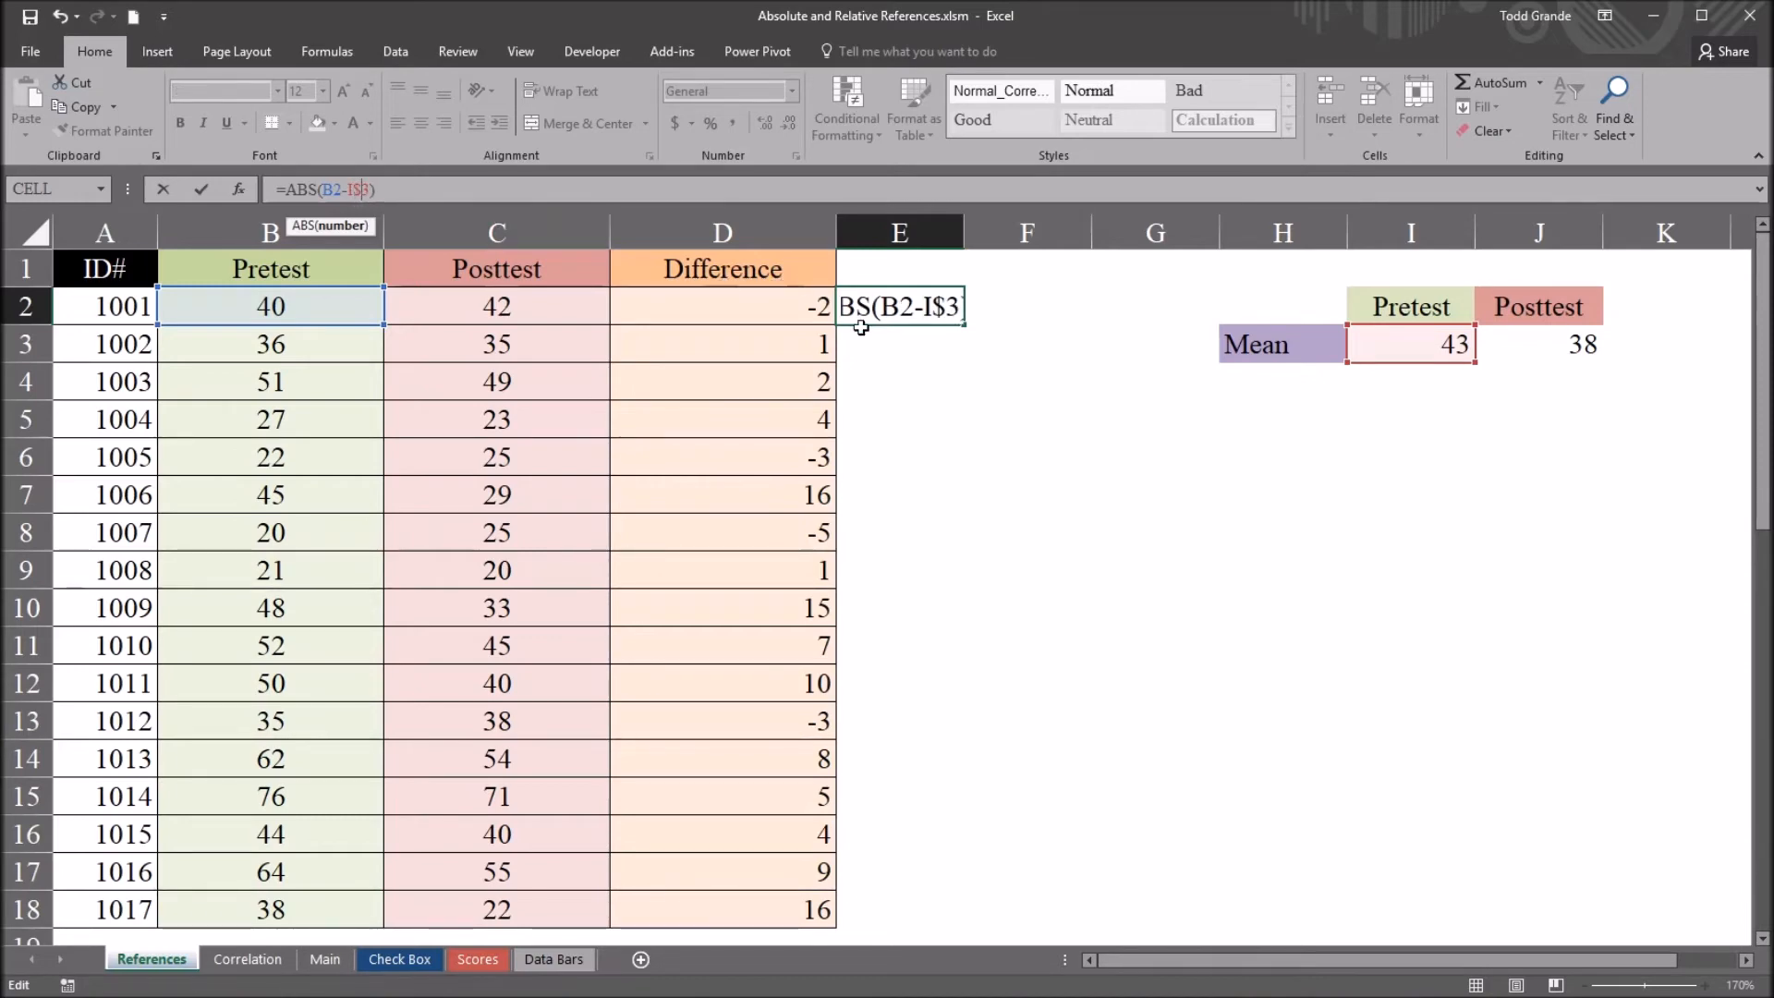
key("Return")
left_click(944, 308)
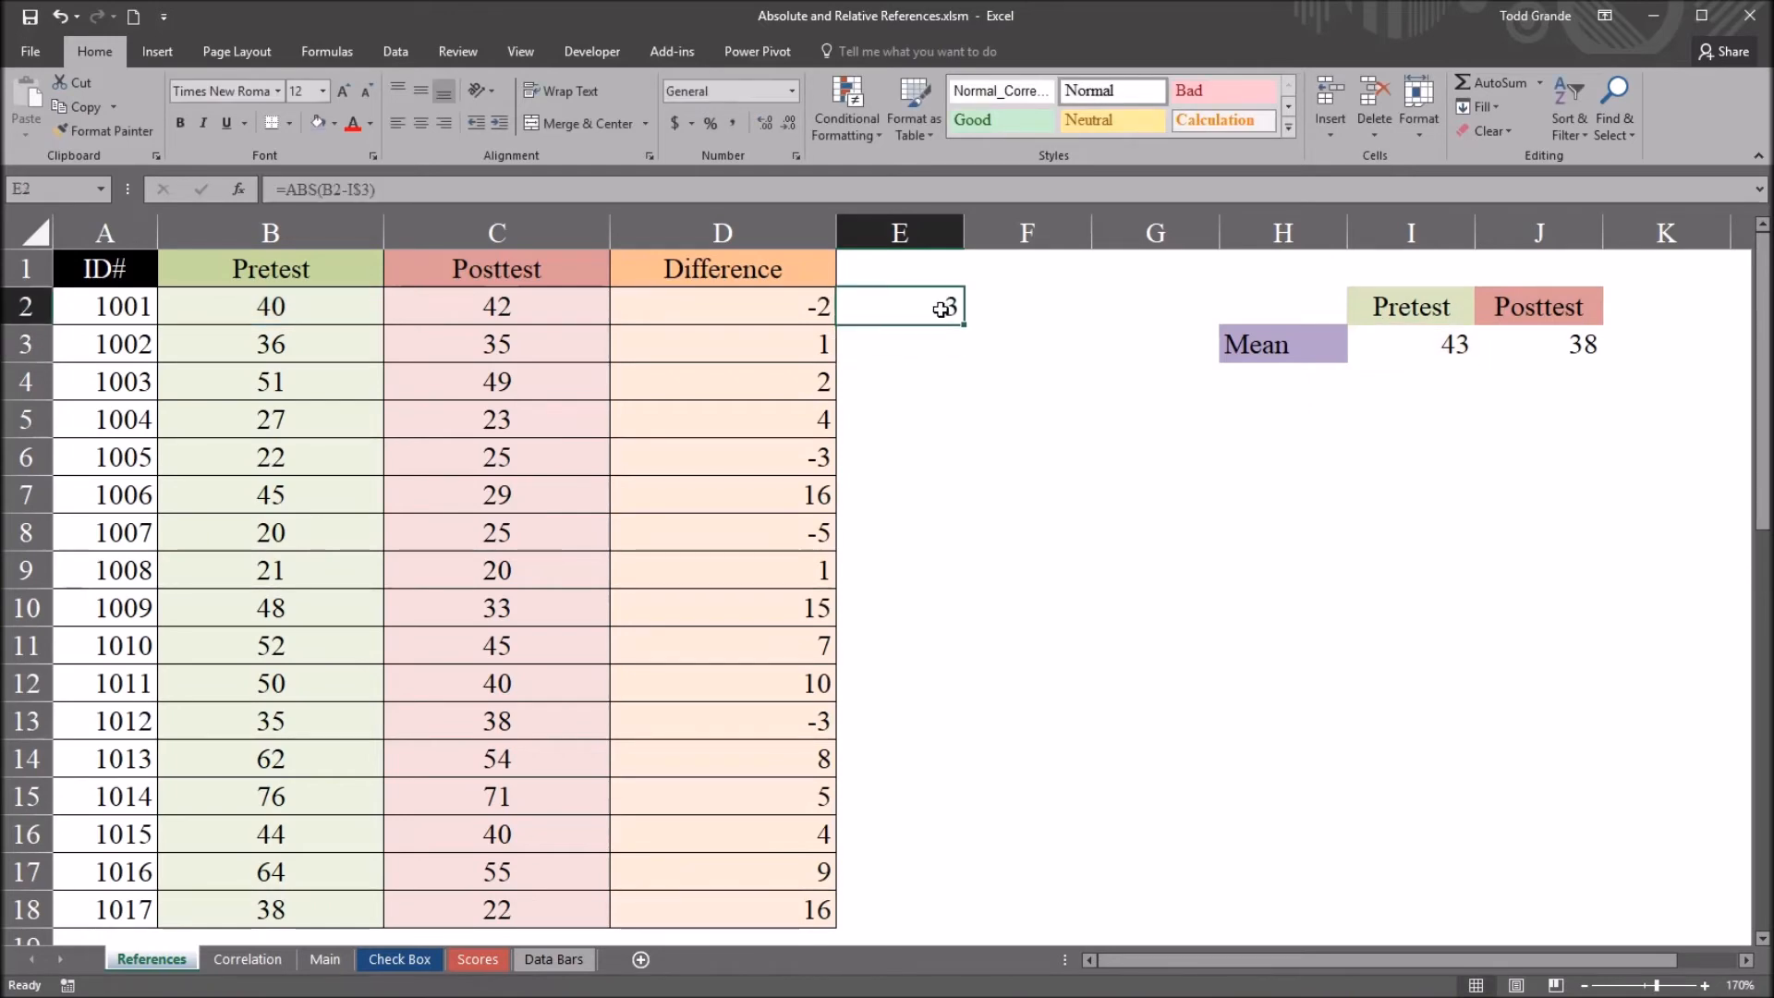
left_click_drag(963, 327, 968, 471)
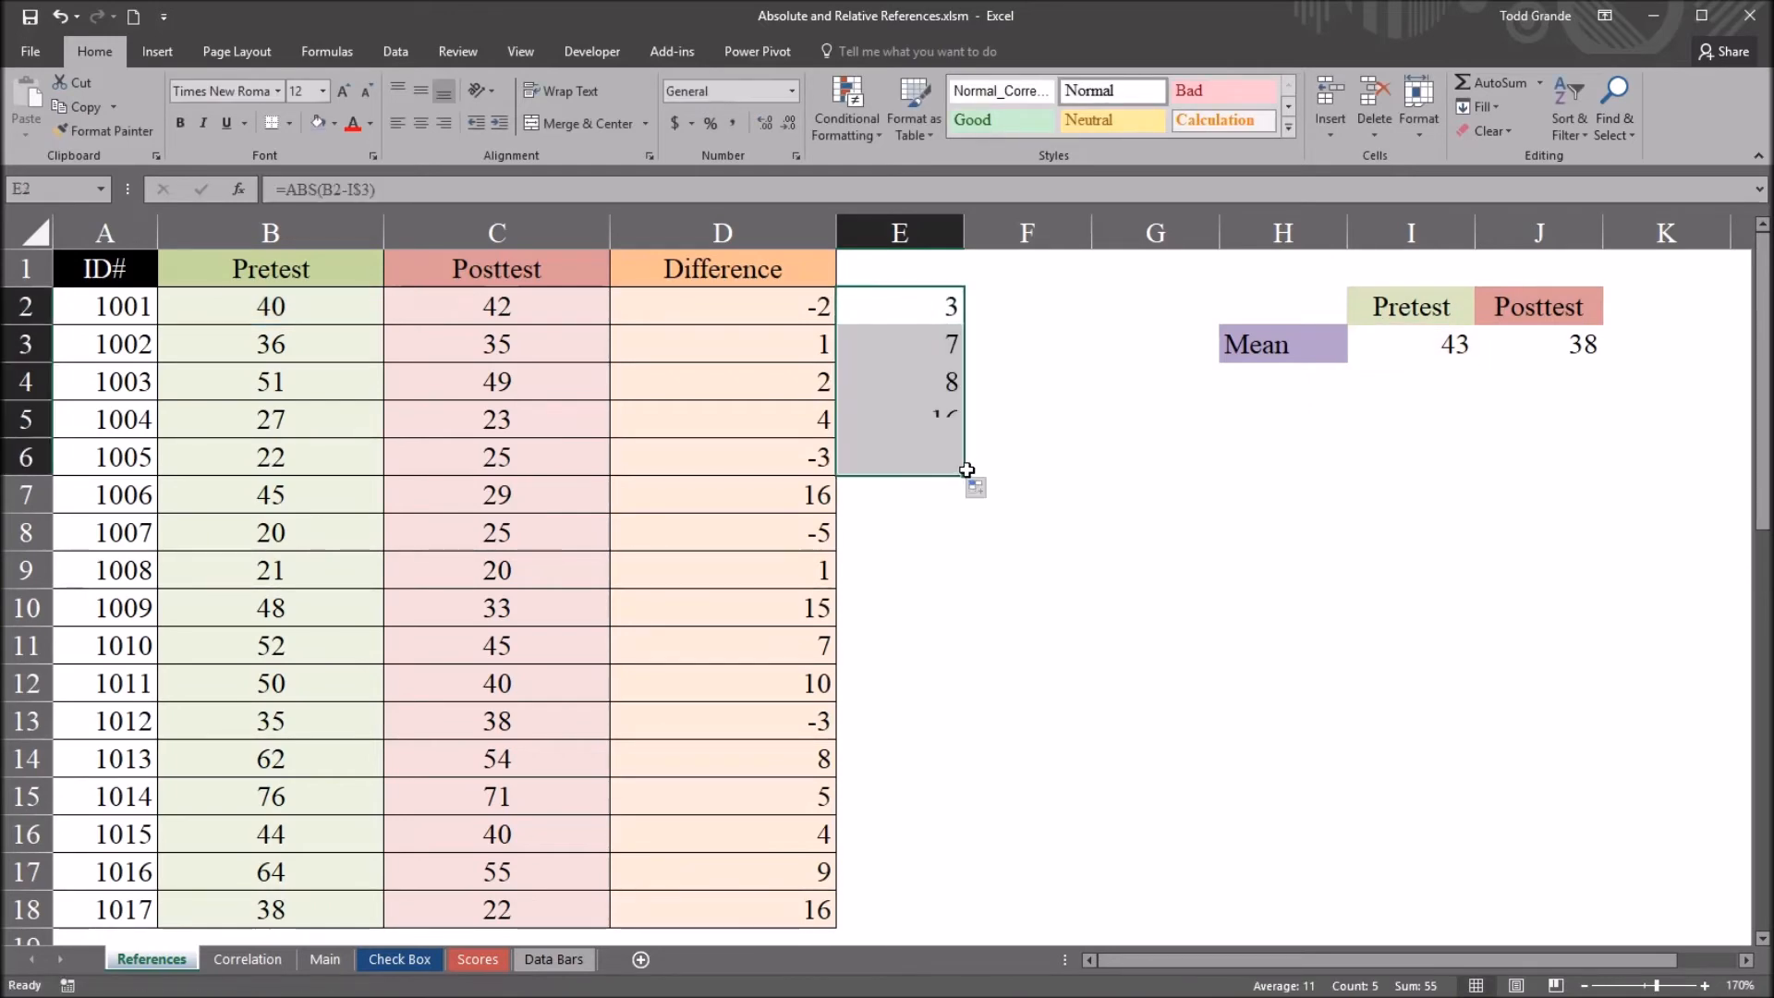
left_click(883, 346)
left_click(886, 384)
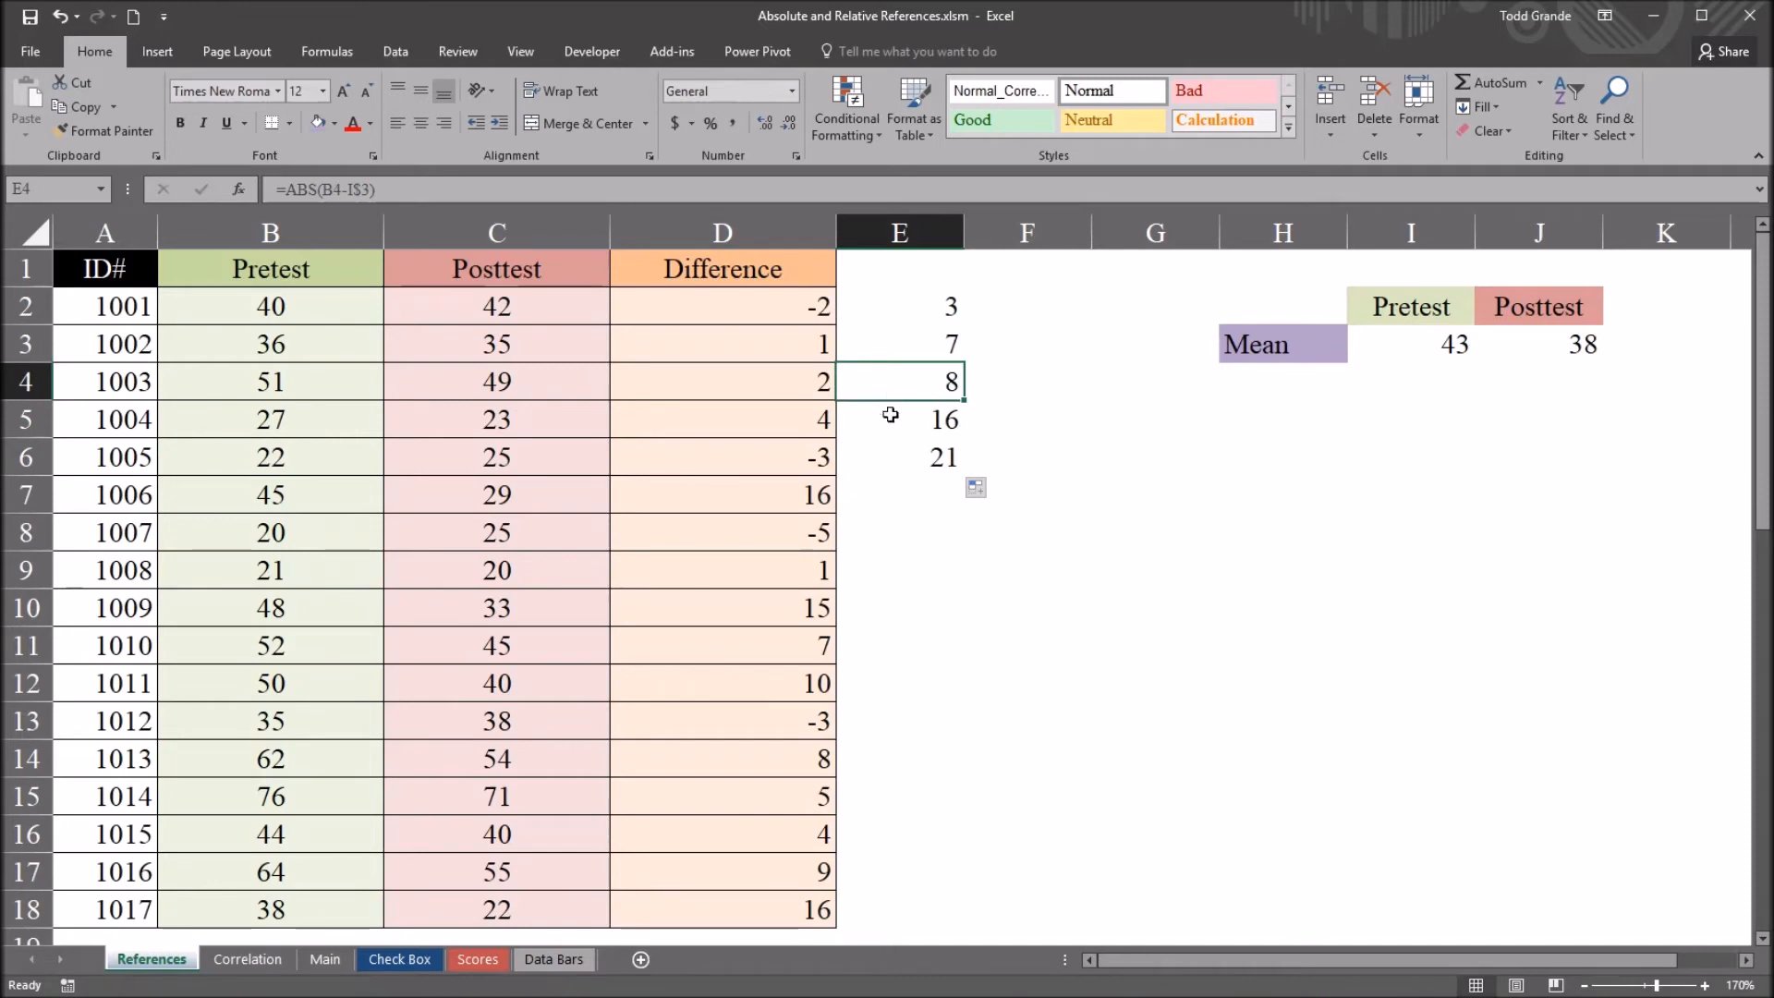
left_click(890, 420)
left_click(891, 458)
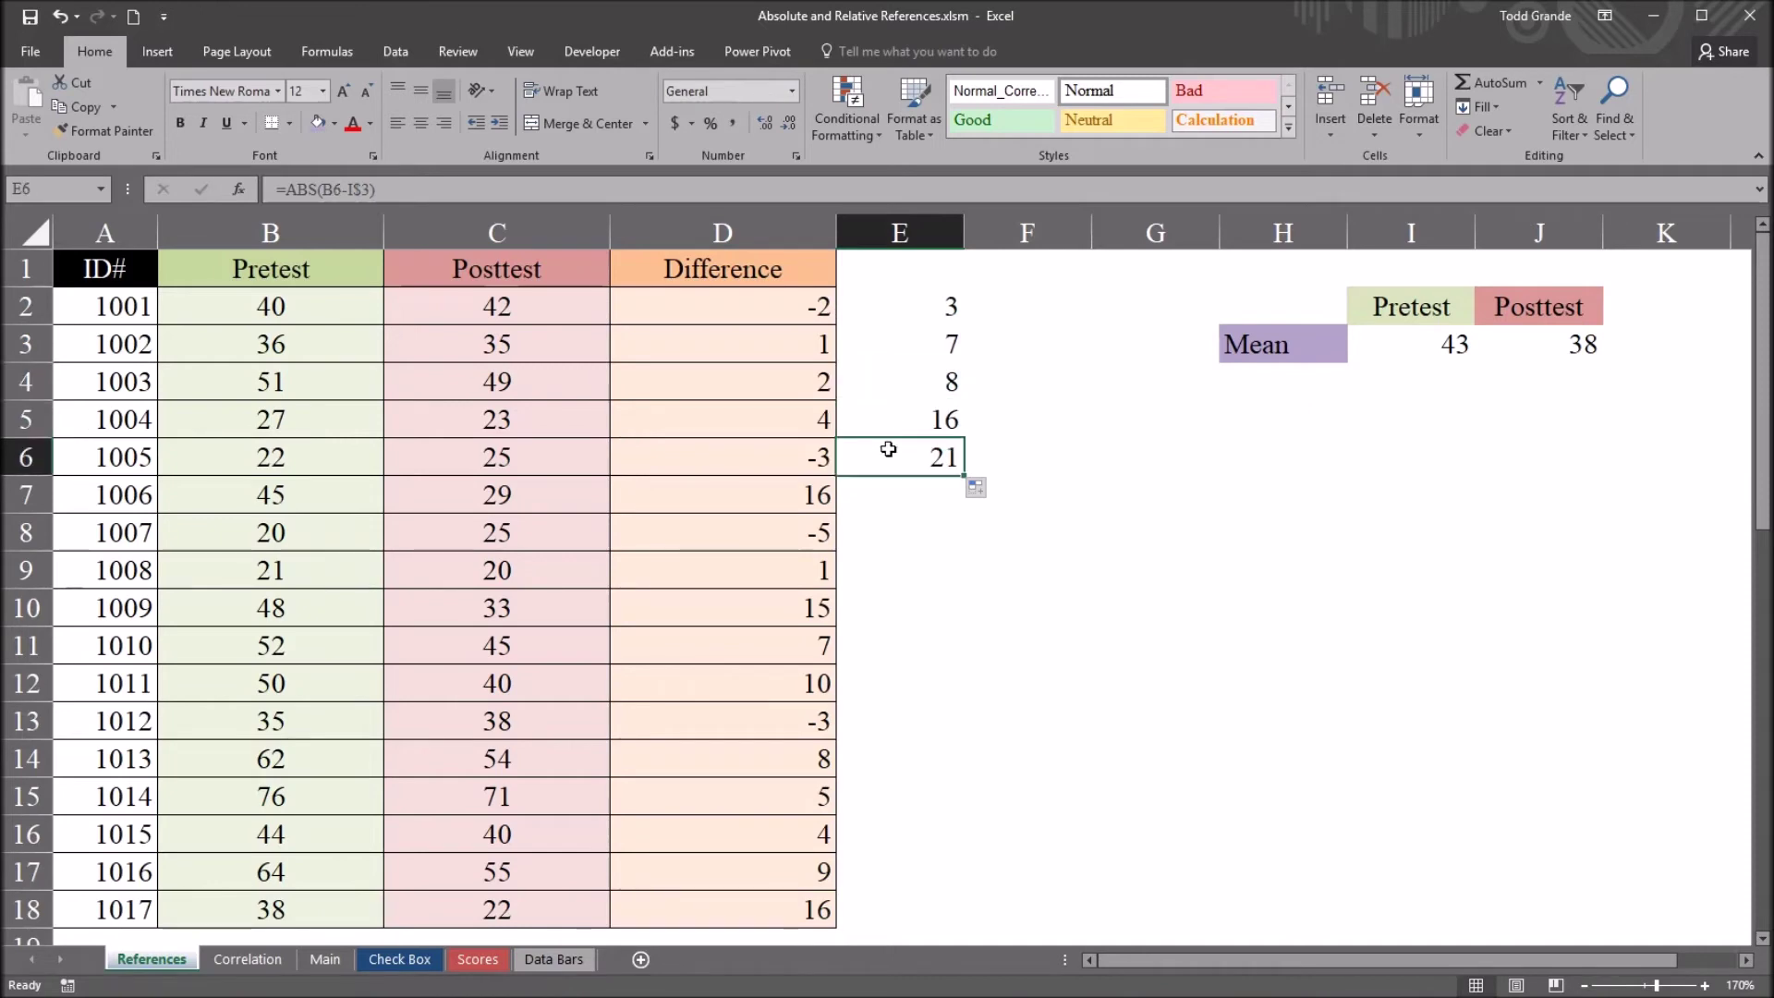
left_click(894, 307)
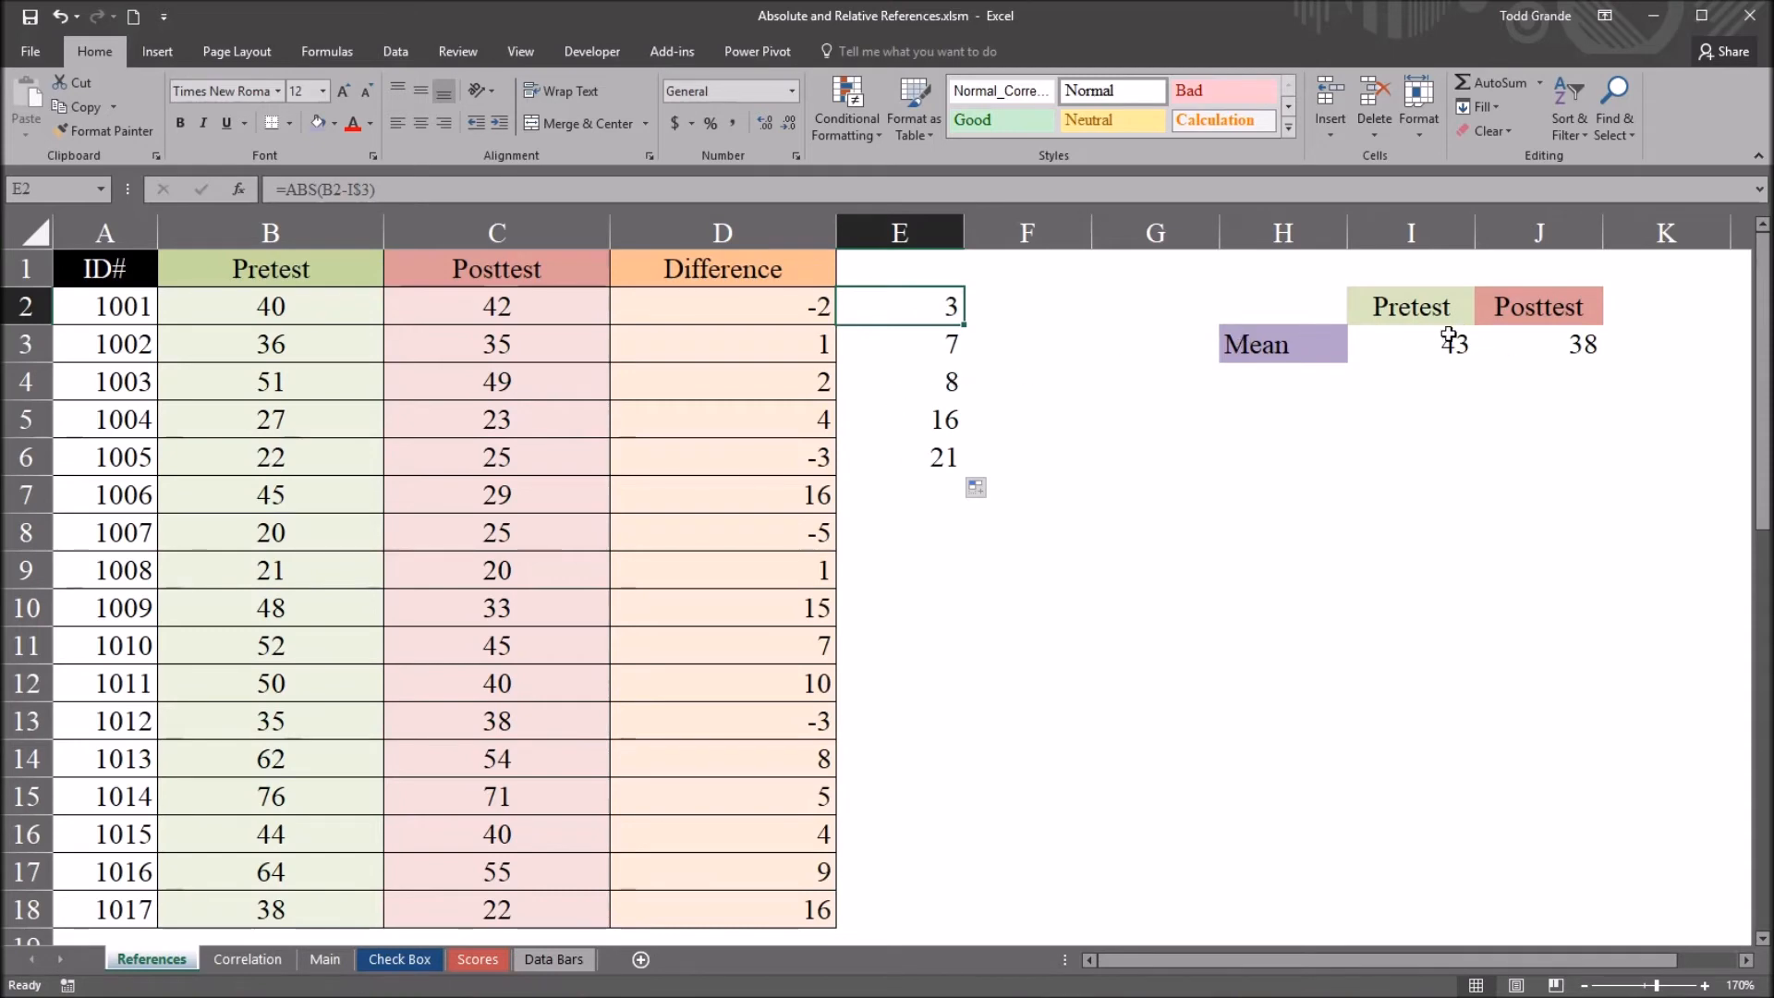
- Check the Pretest and Posttest means in I3 and J3, then copy E2's formula right into F2
left_click(1449, 340)
left_click(1531, 349)
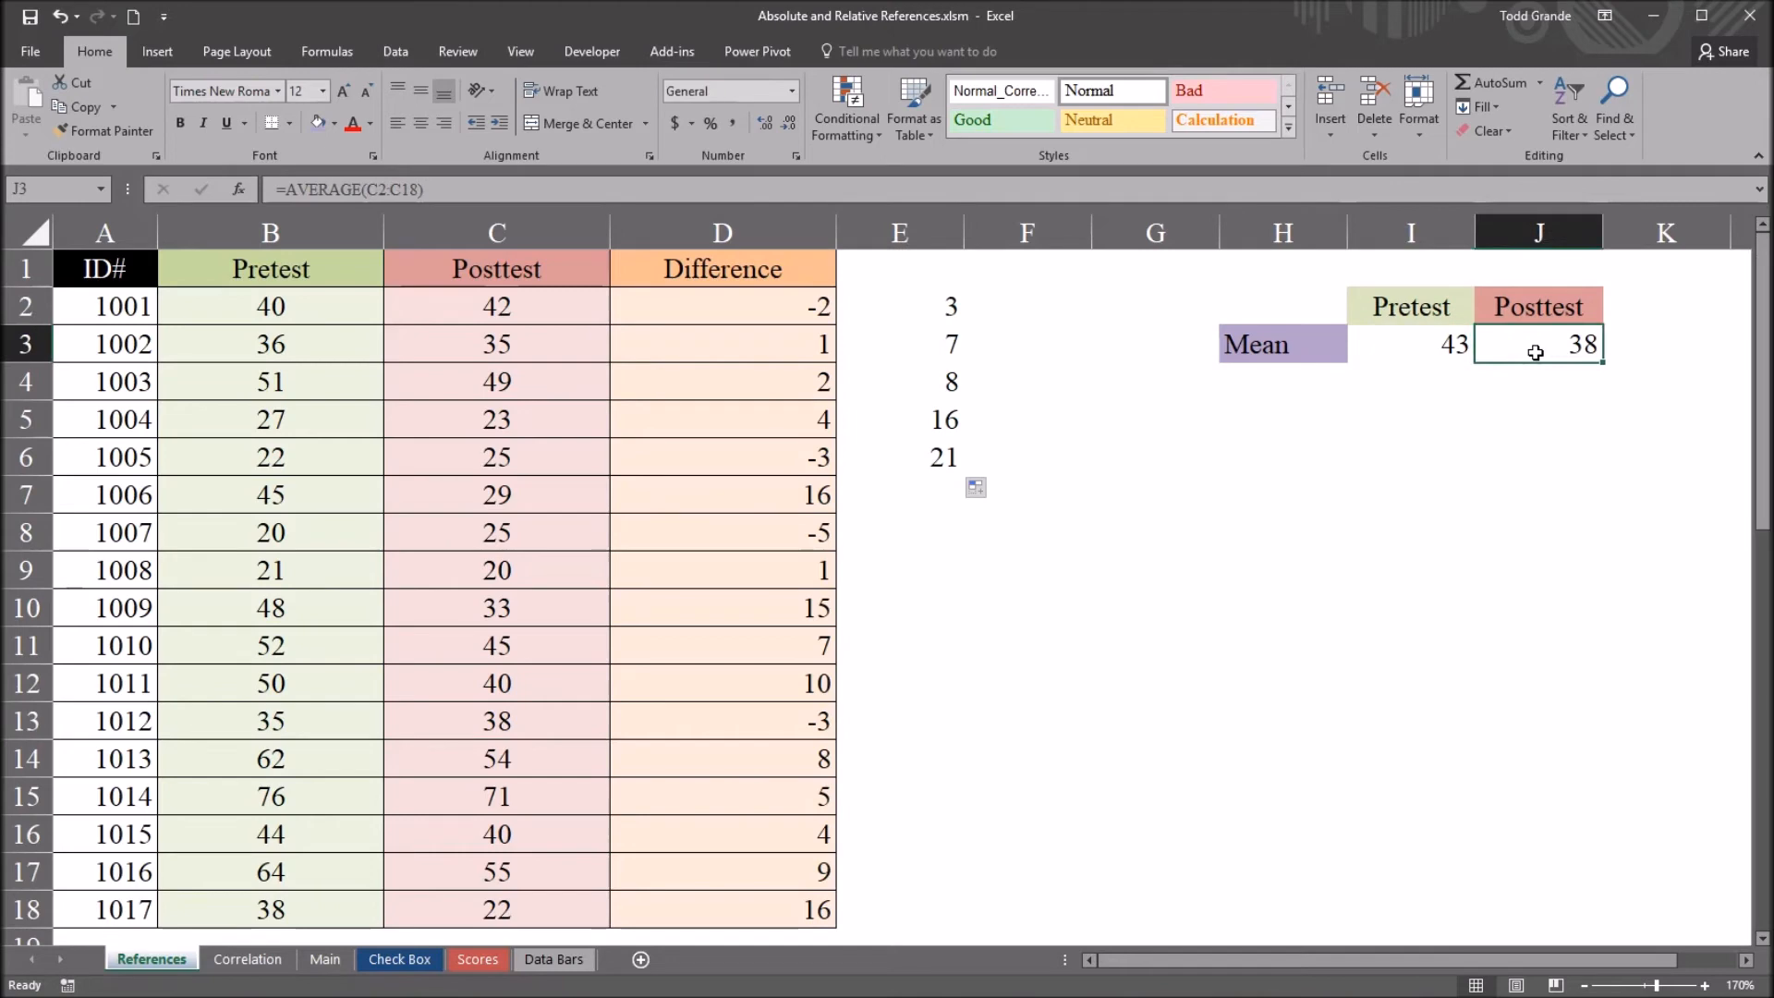
left_click(911, 309)
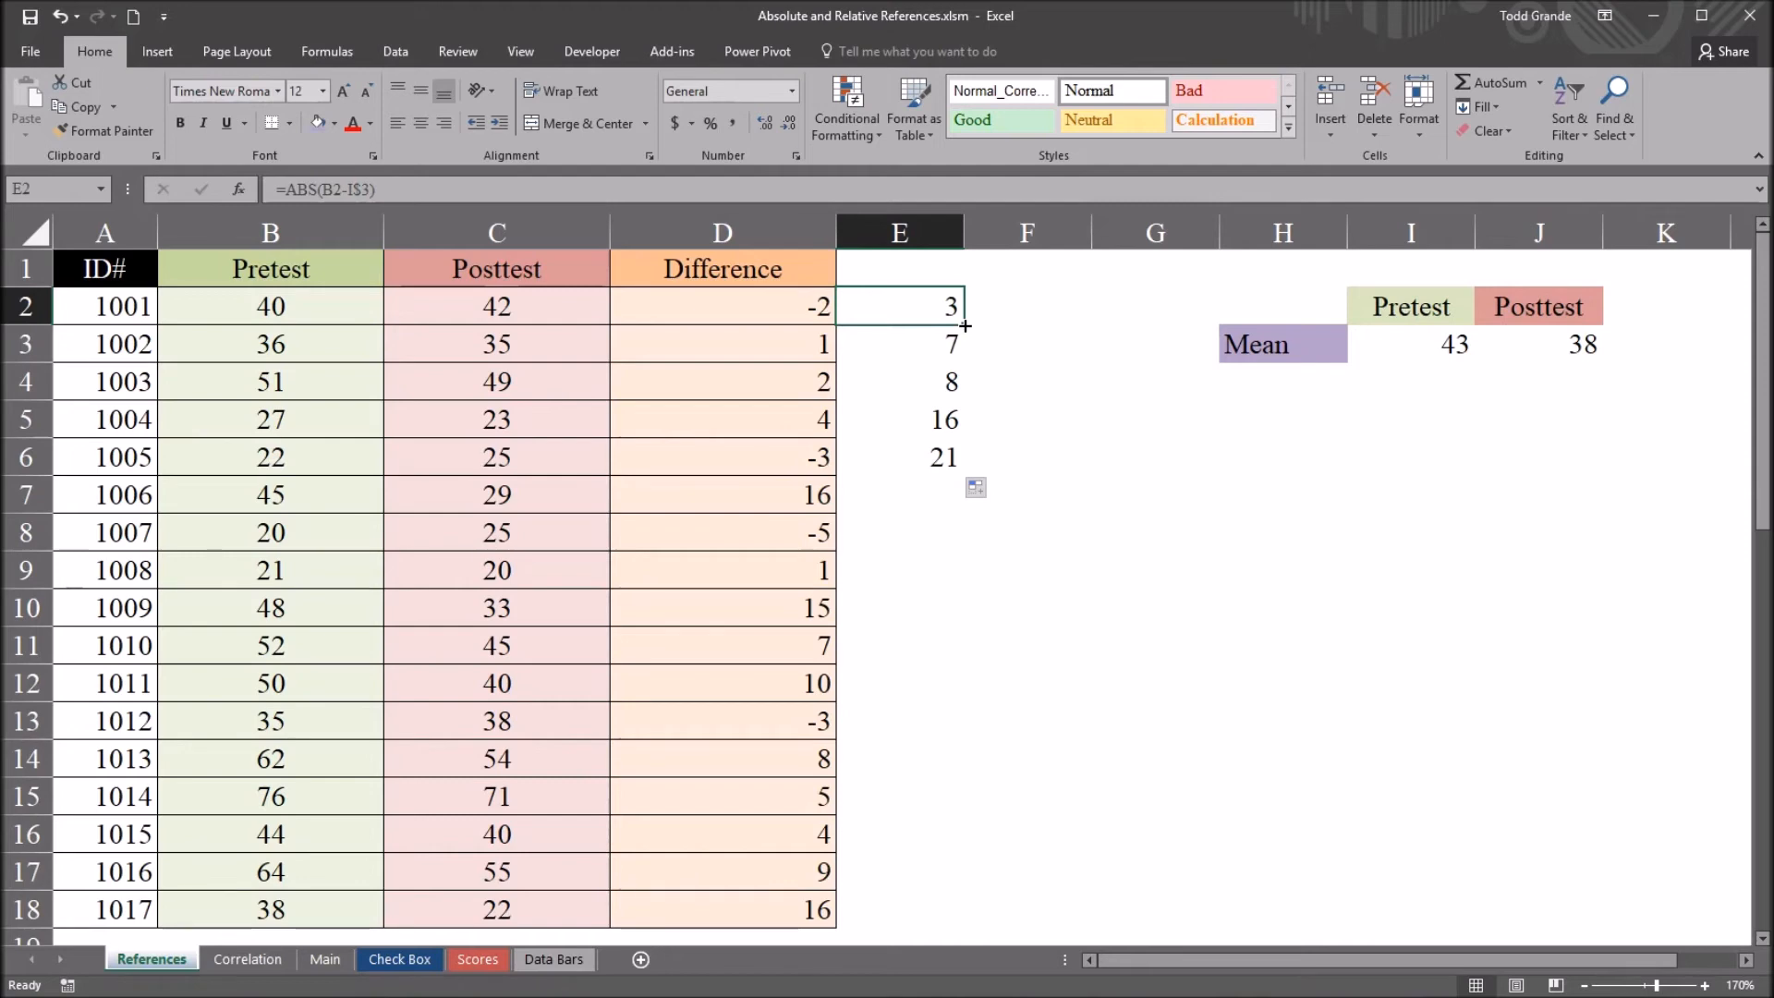
left_click_drag(963, 327, 1080, 327)
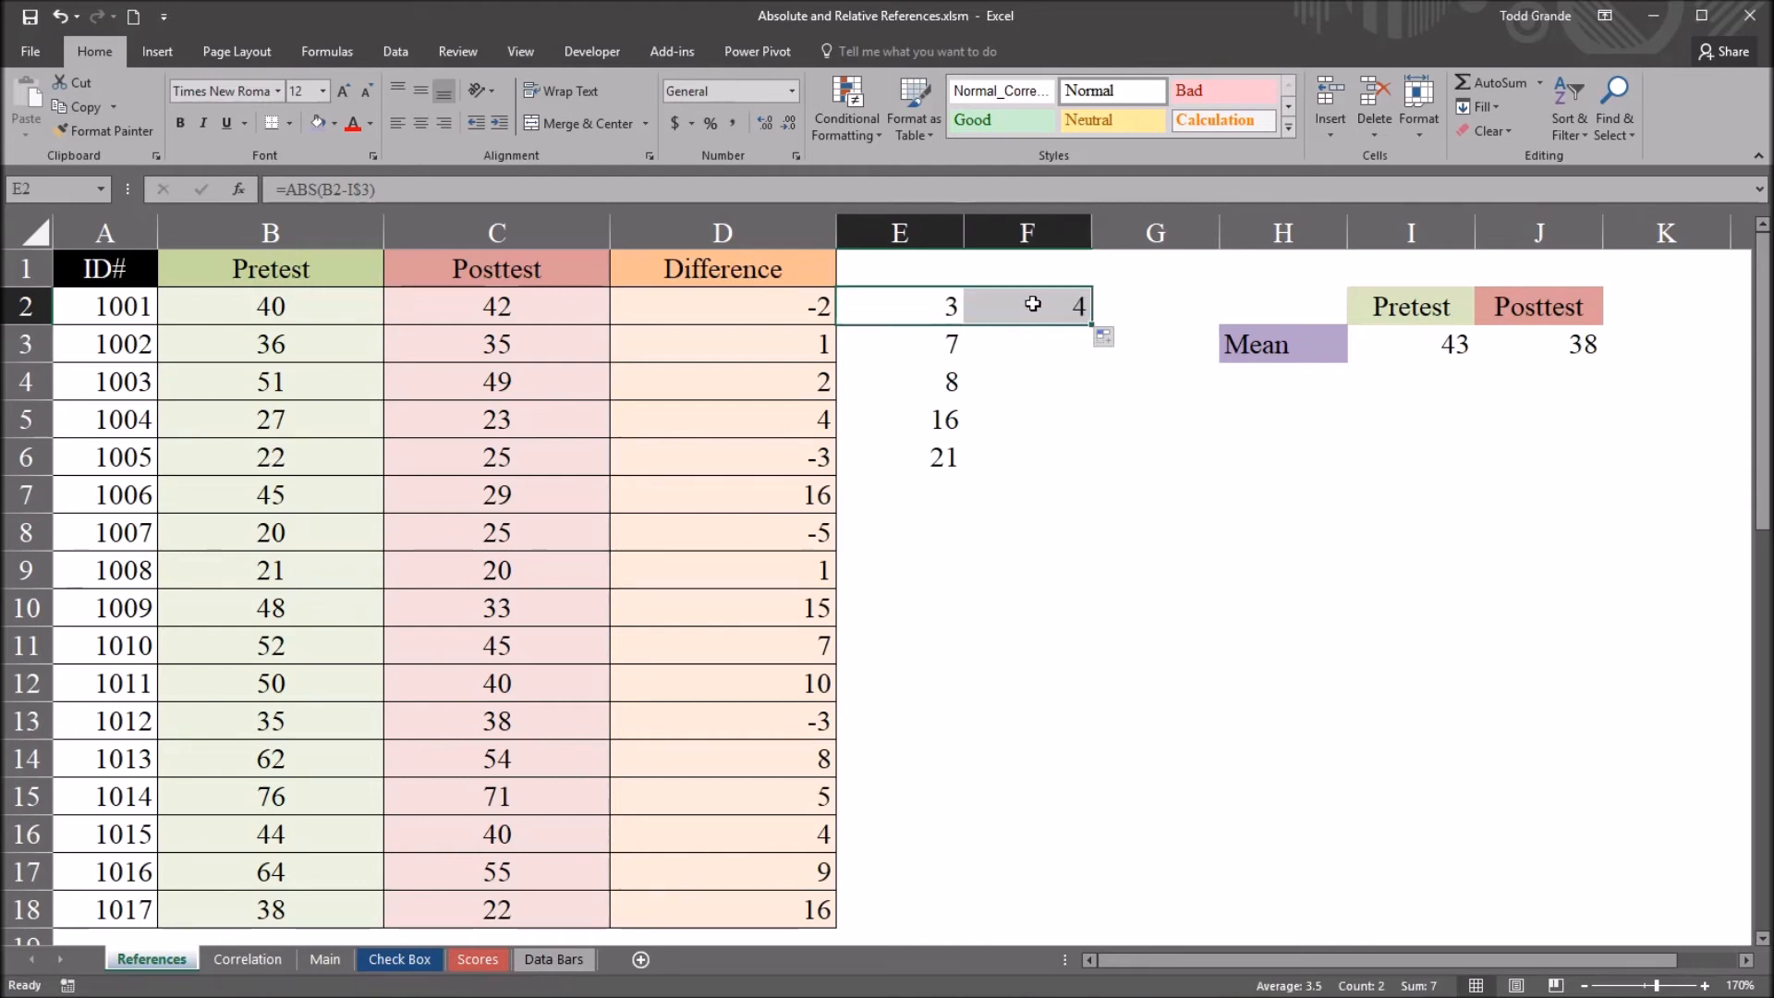
- Verify F2 computes the absolute Posttest difference from the J3 mean, showing 4
left_click(1032, 305)
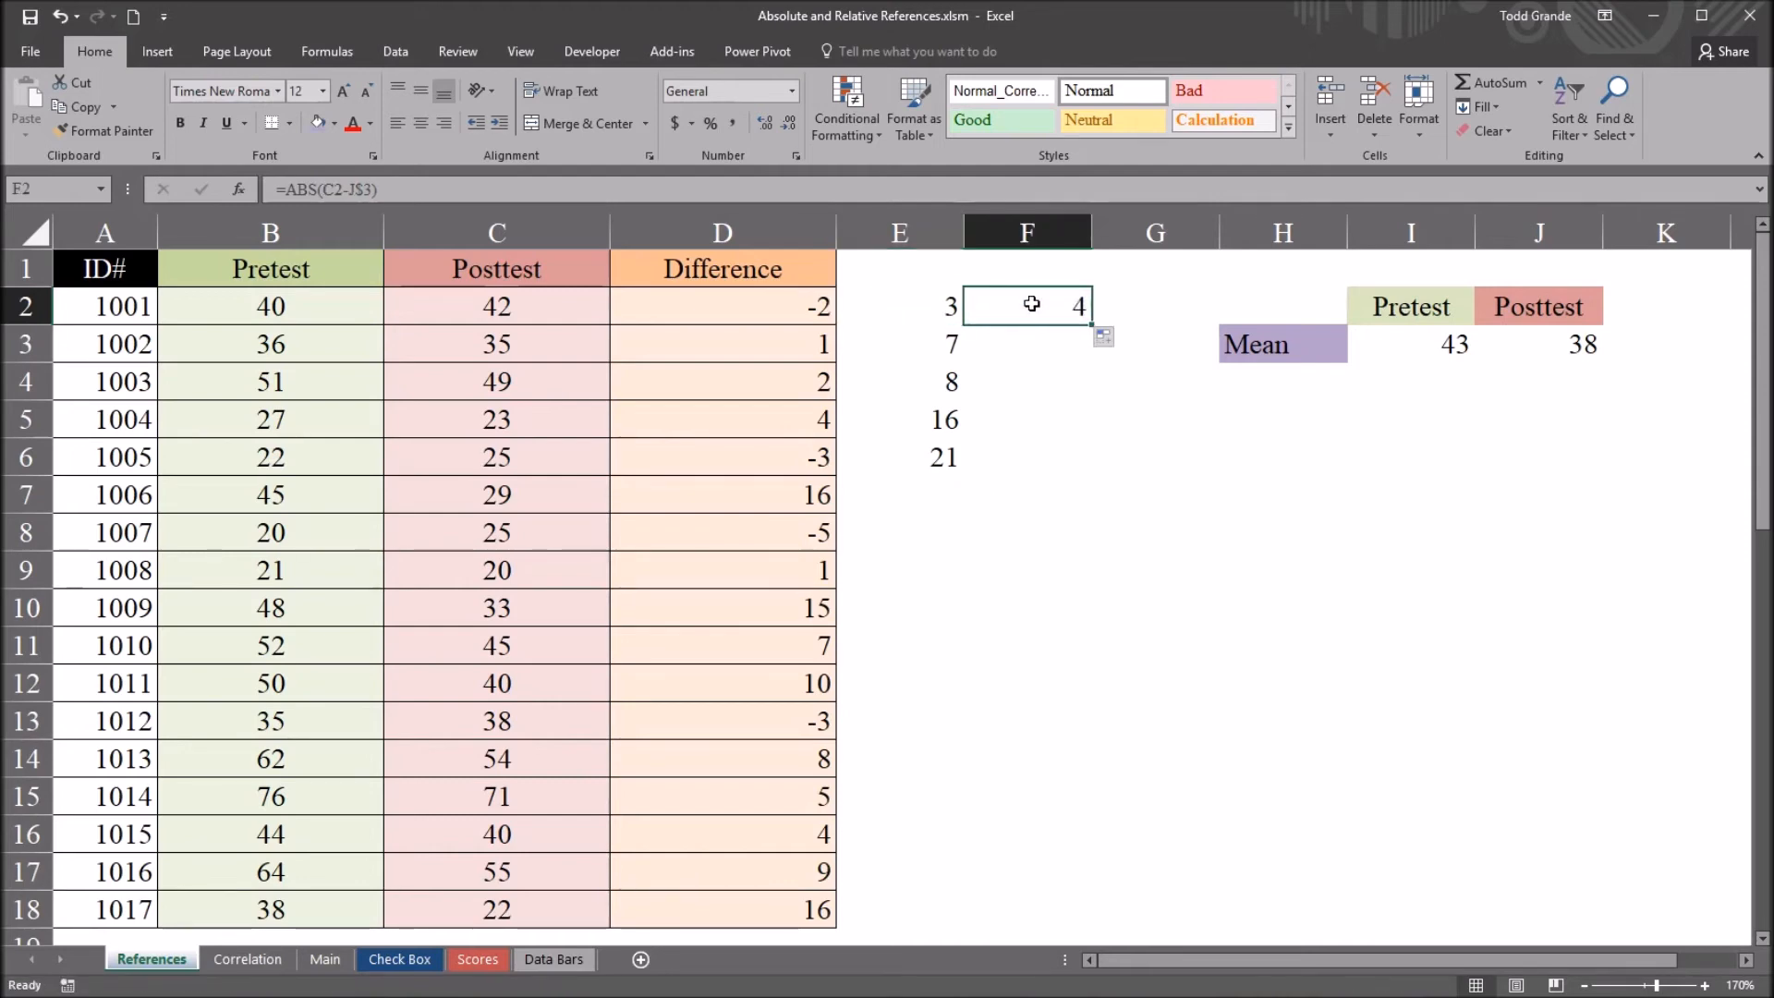
left_click(531, 319)
left_click(1571, 347)
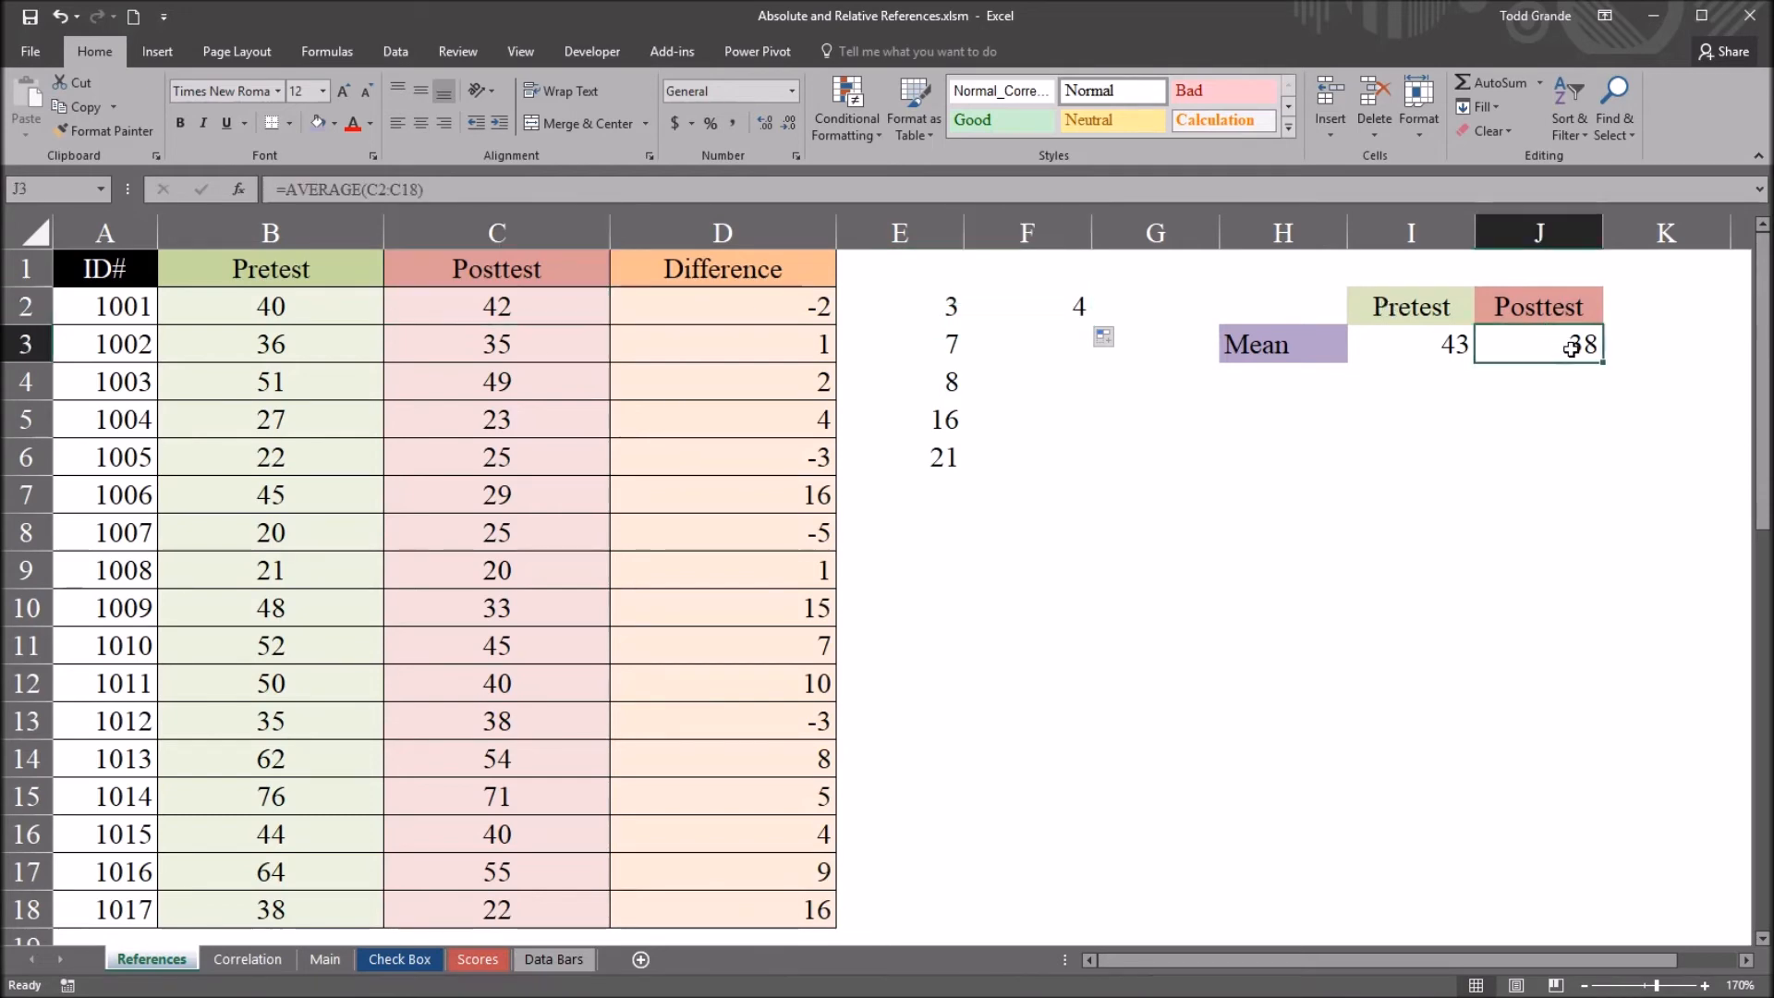
left_click(1059, 306)
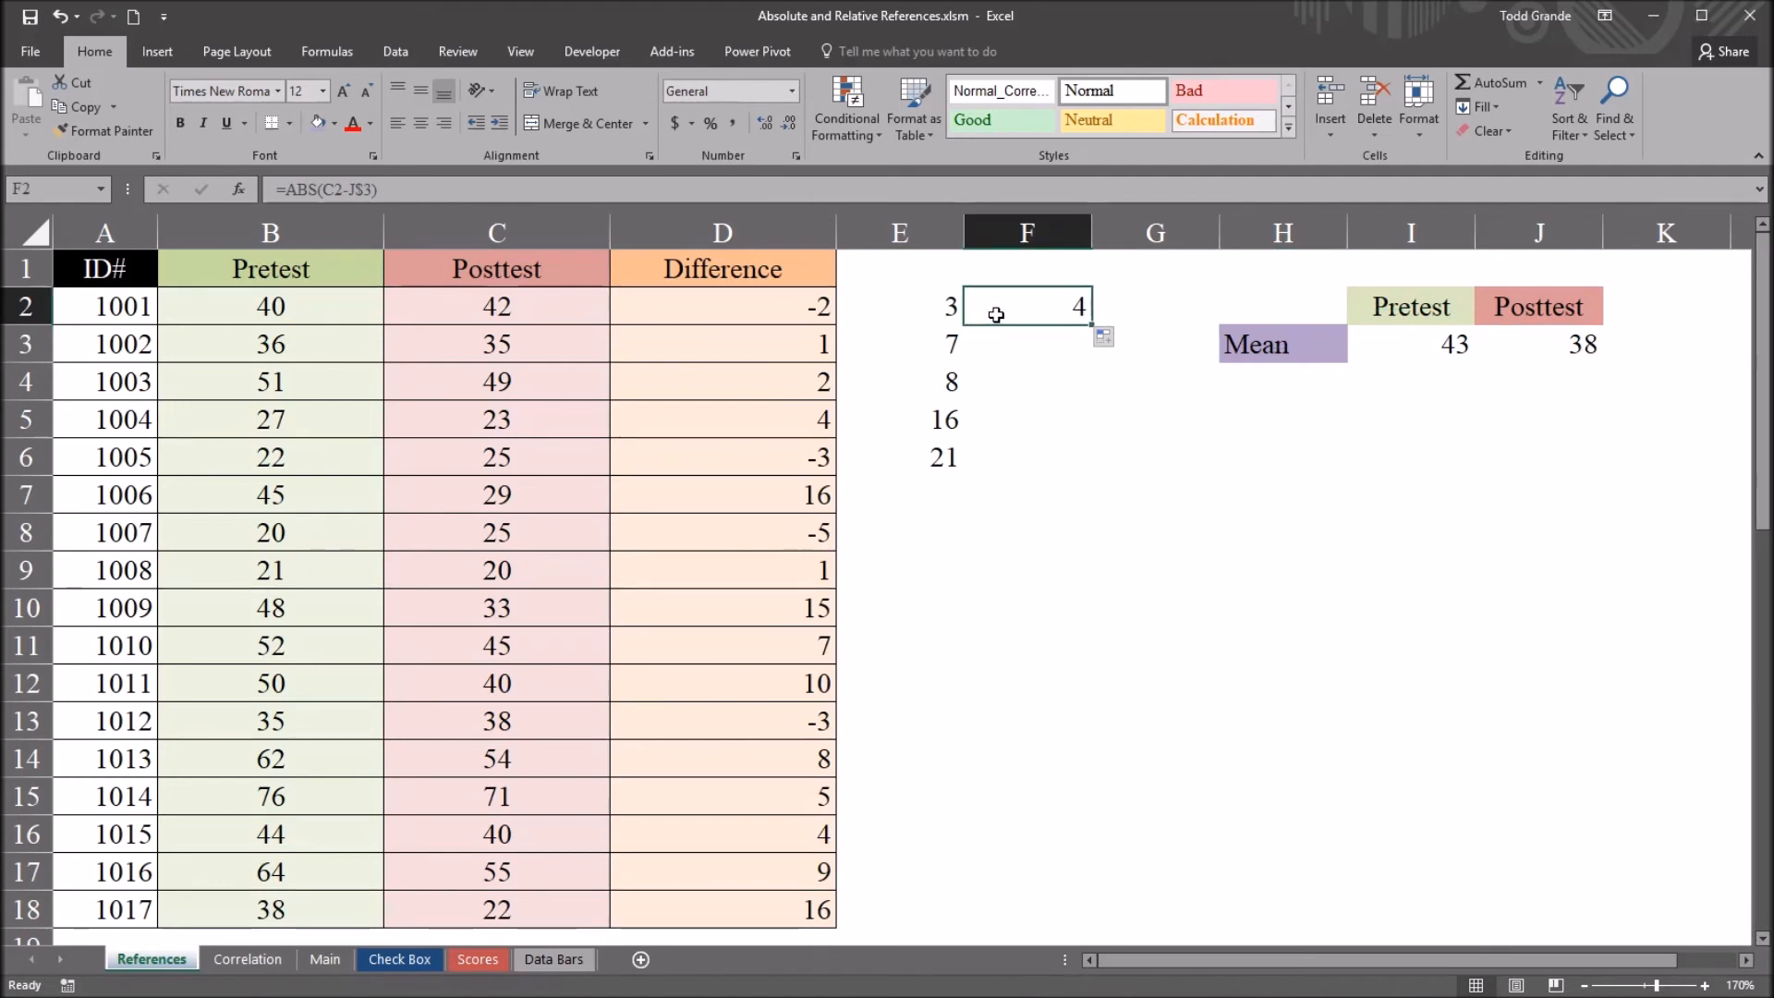
left_click(900, 312)
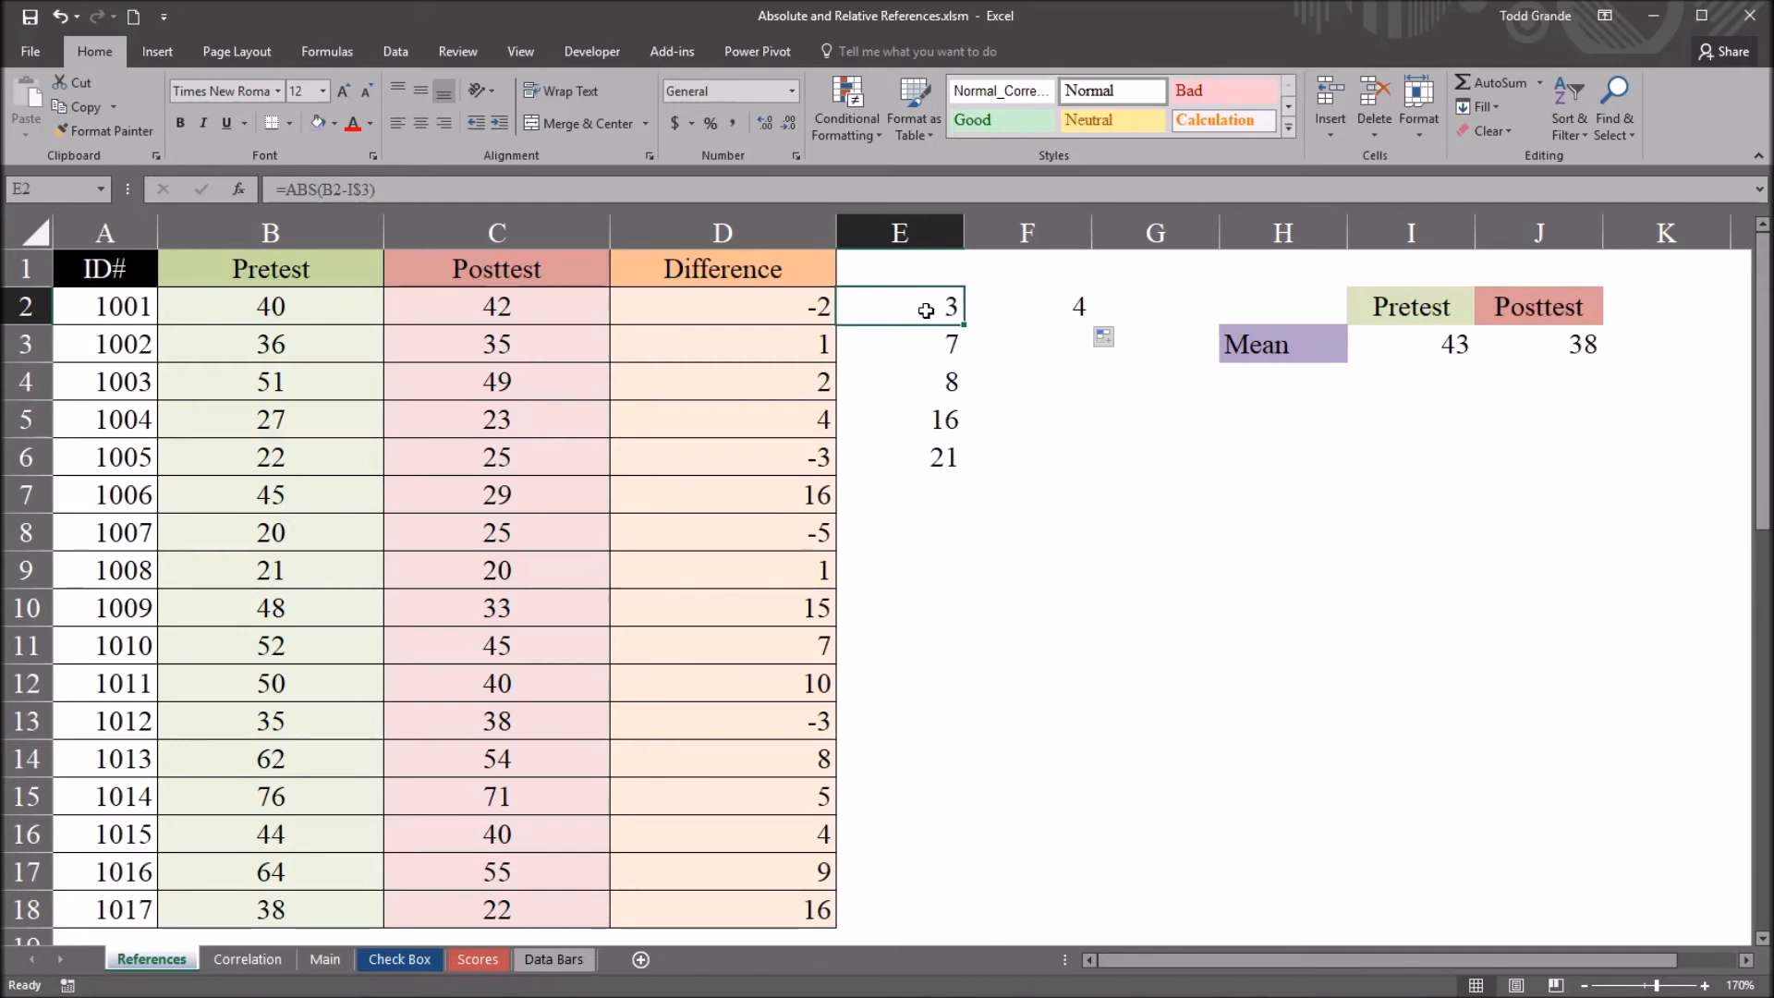
left_click(1026, 307)
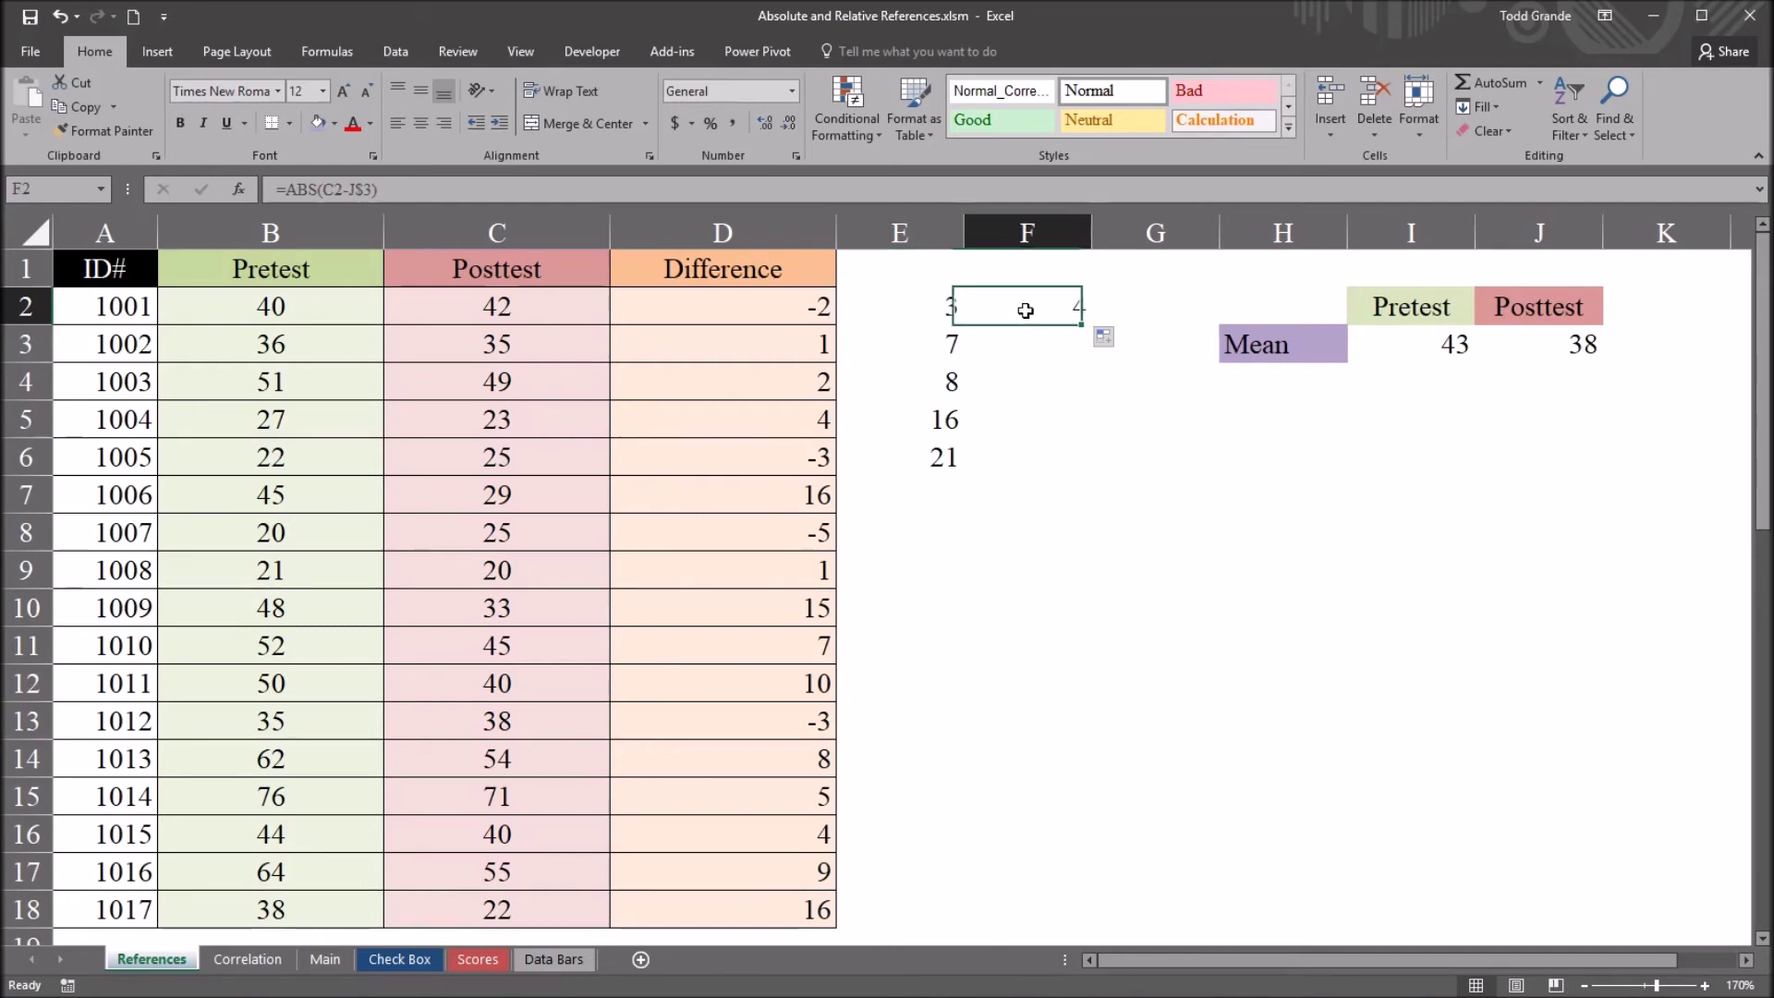
left_click(939, 308)
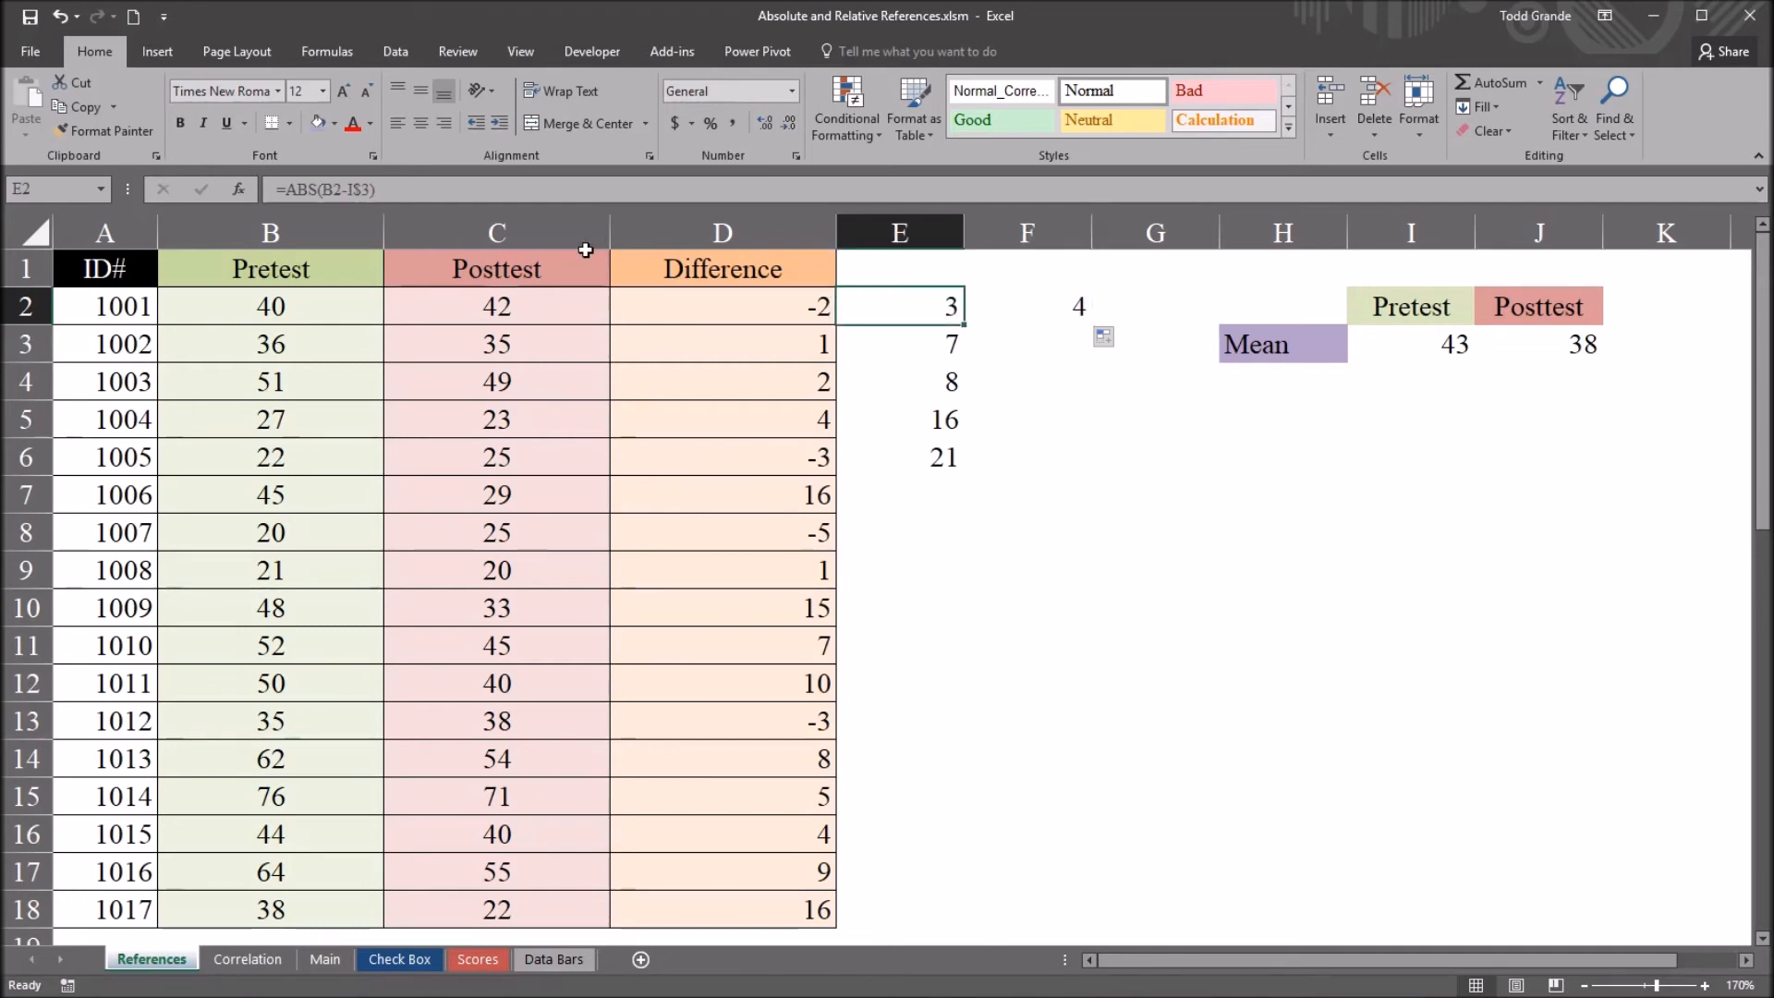
left_click(478, 189)
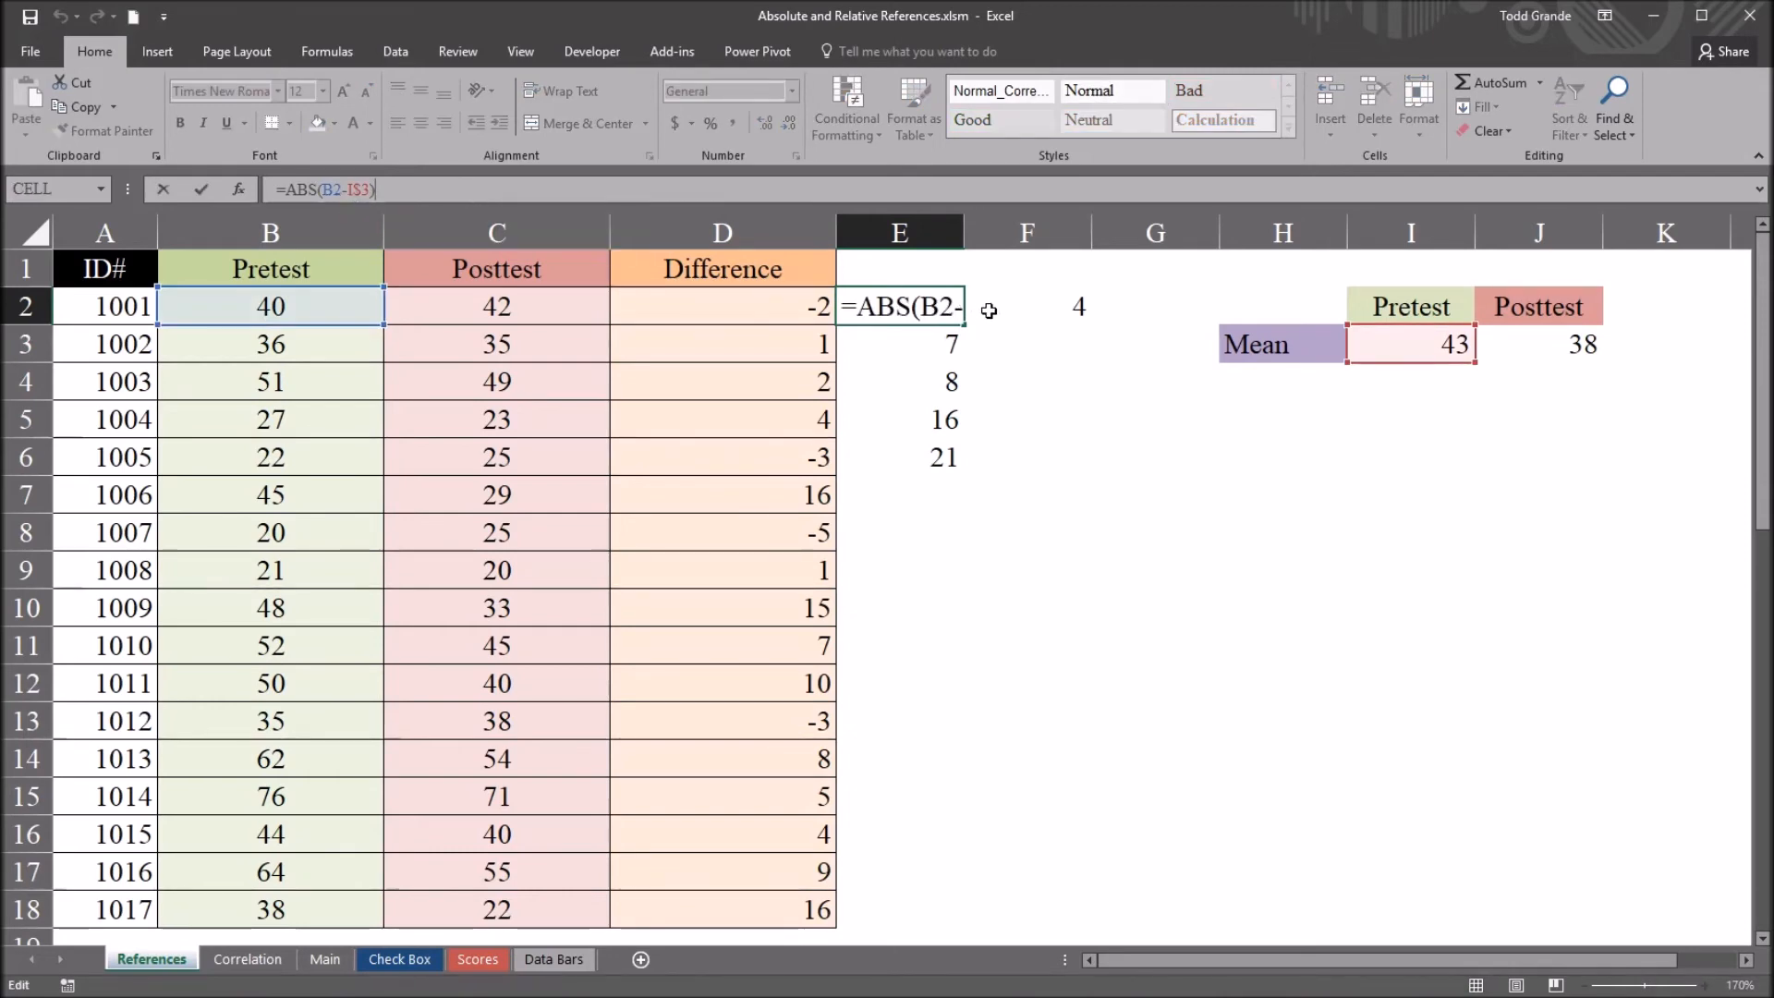
key("Tab")
left_click(464, 190)
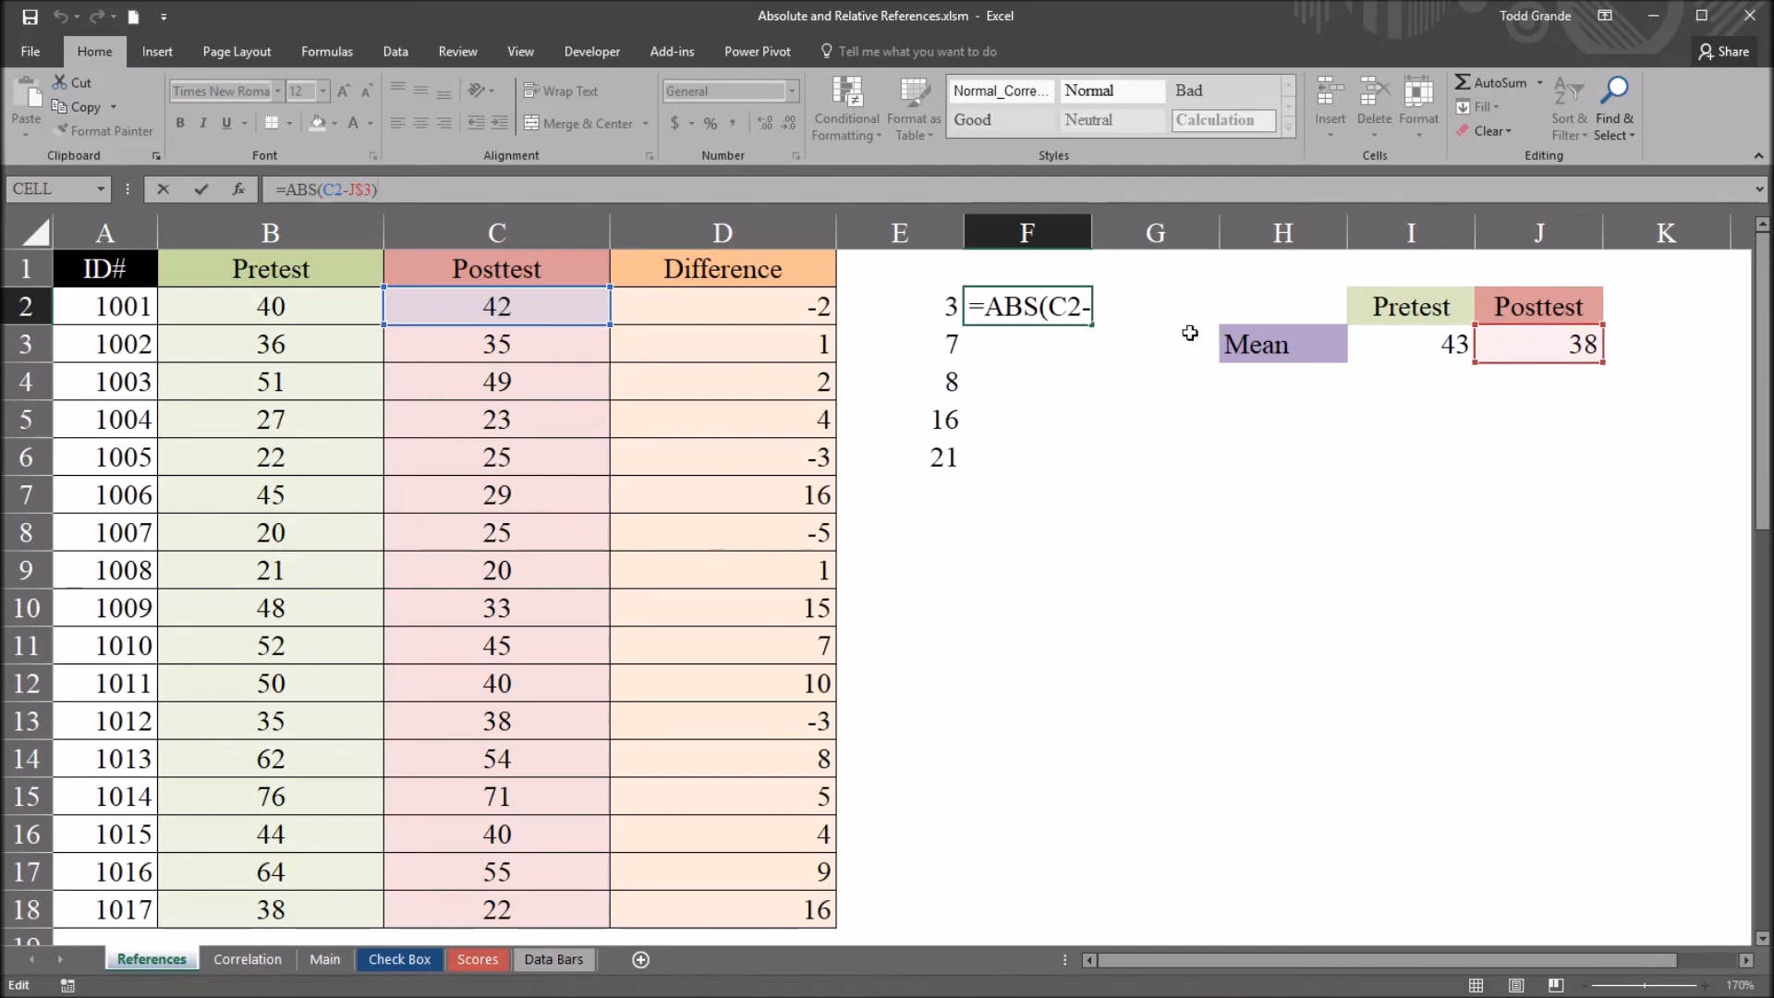
key("Return")
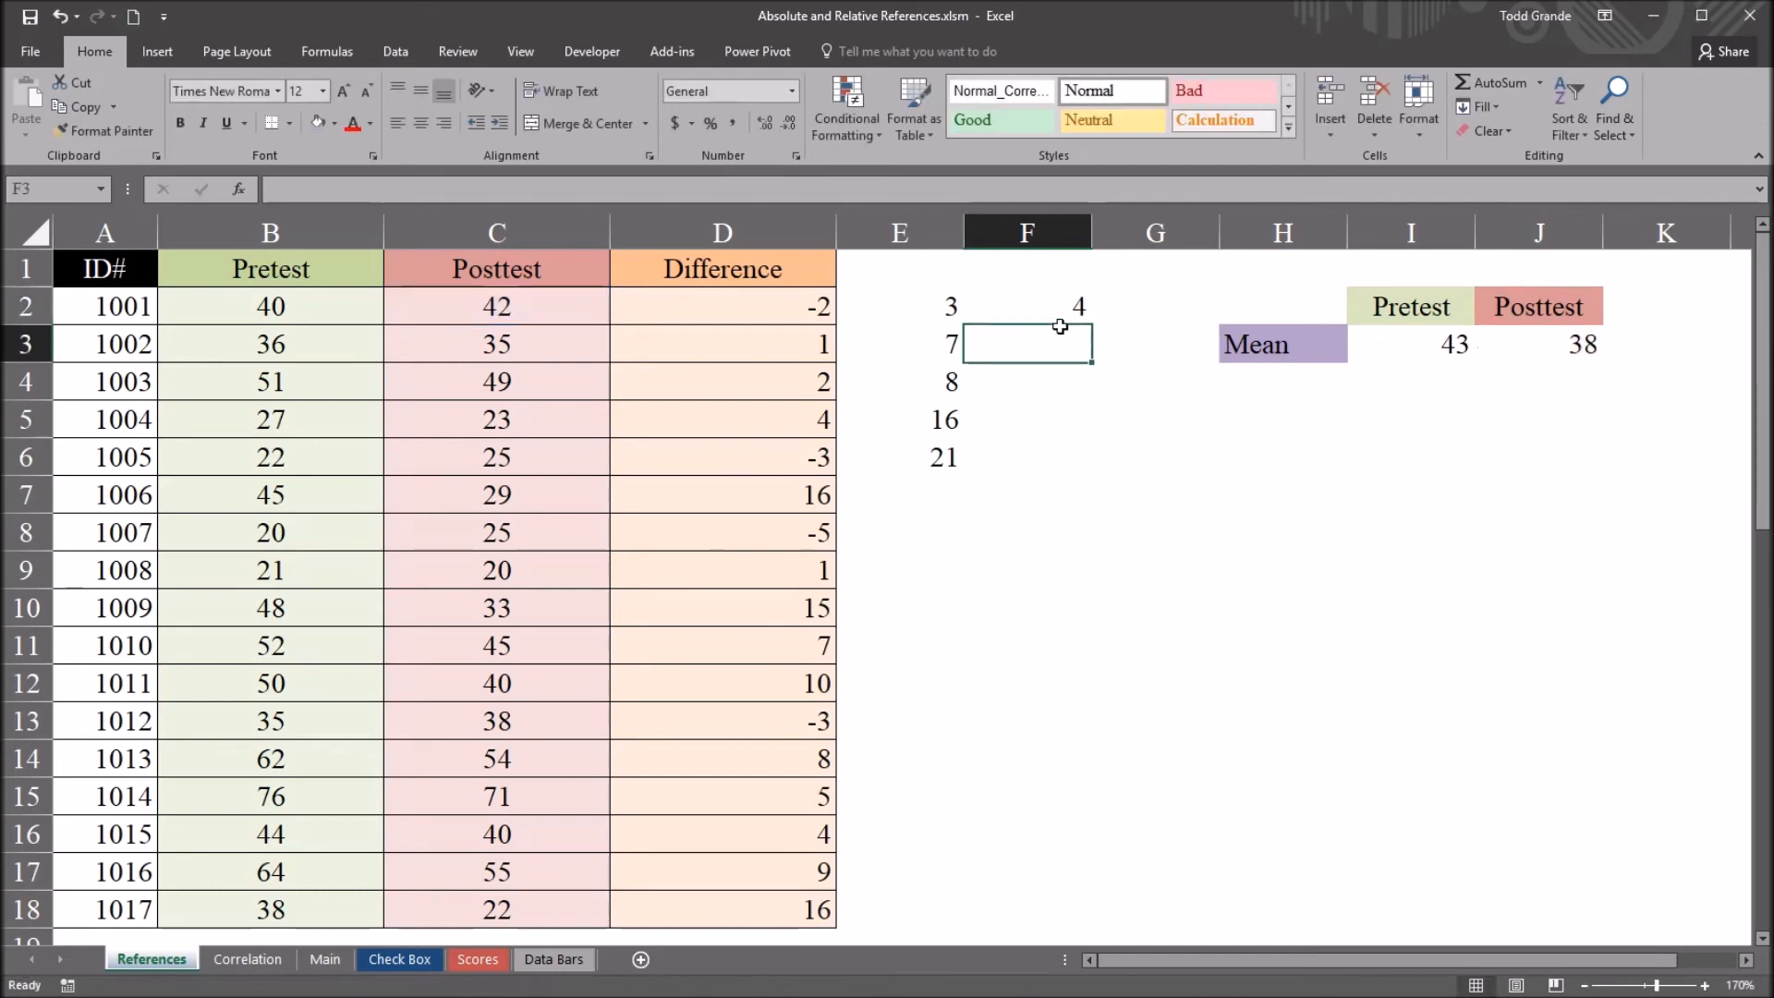
left_click(1047, 306)
- Fill F2 down through F6 to get Posttest absolute differences 4, 3, 11, 15, 13 and check each formula
left_click_drag(1090, 322, 1094, 460)
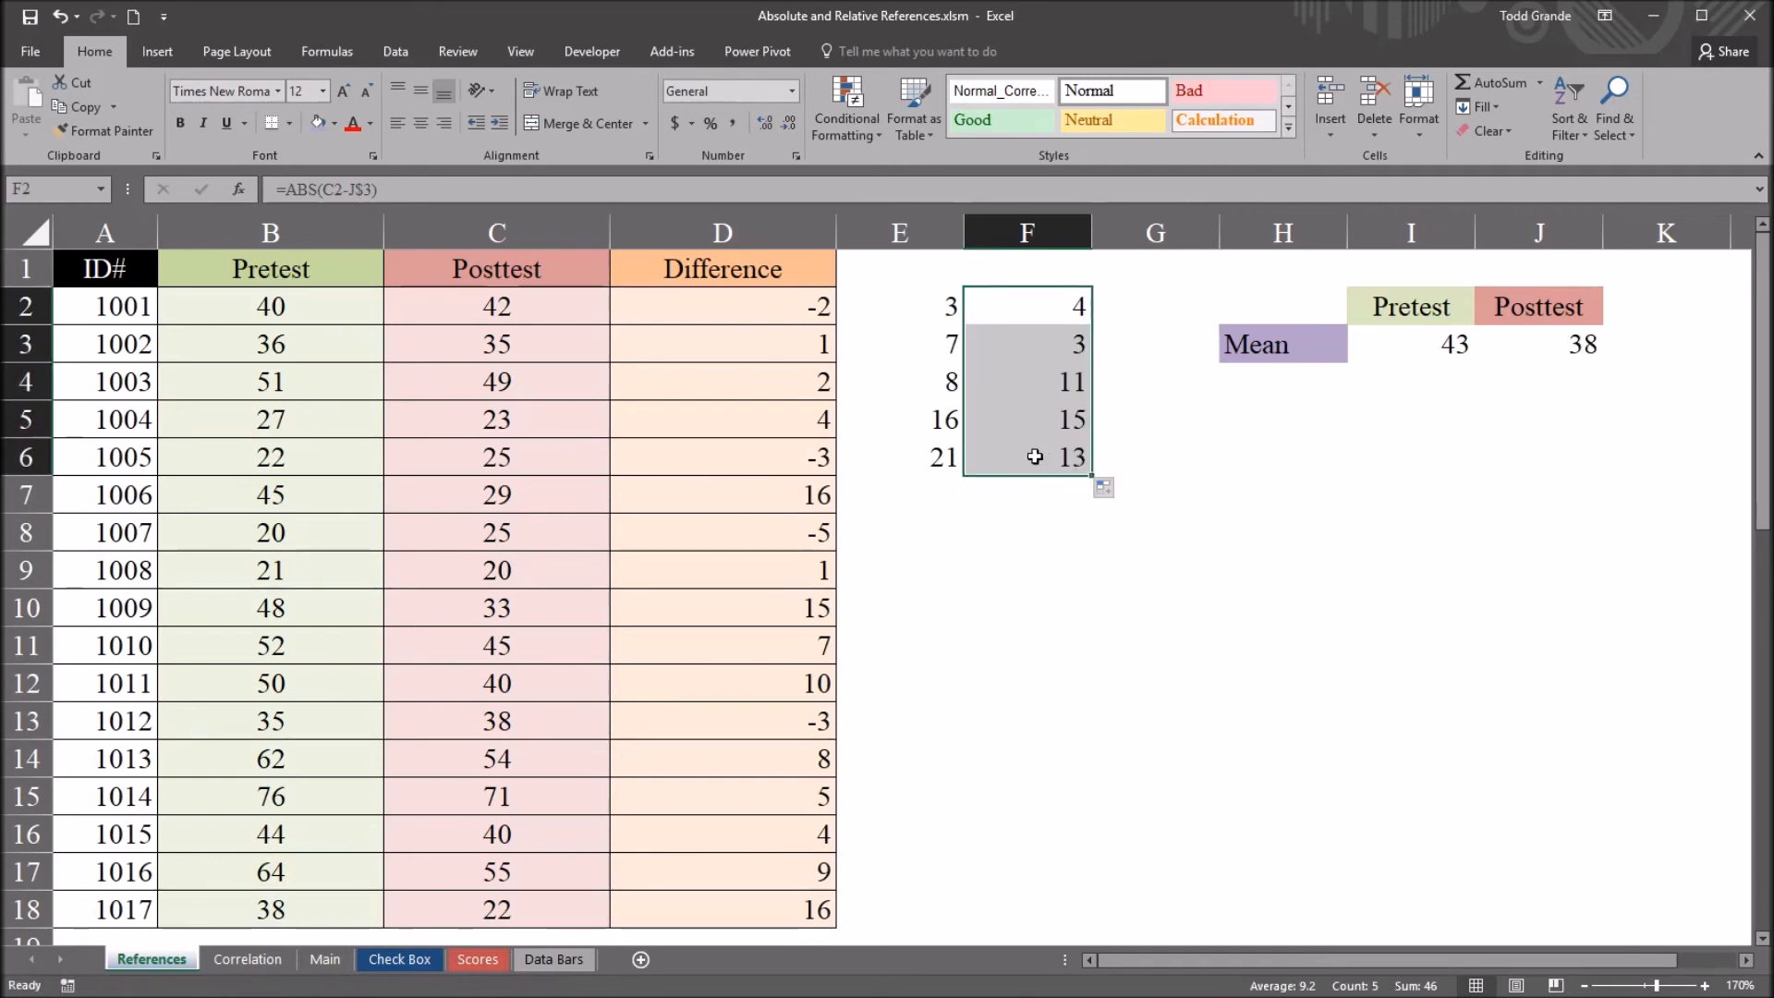
left_click(1028, 345)
left_click(1032, 384)
left_click(1032, 417)
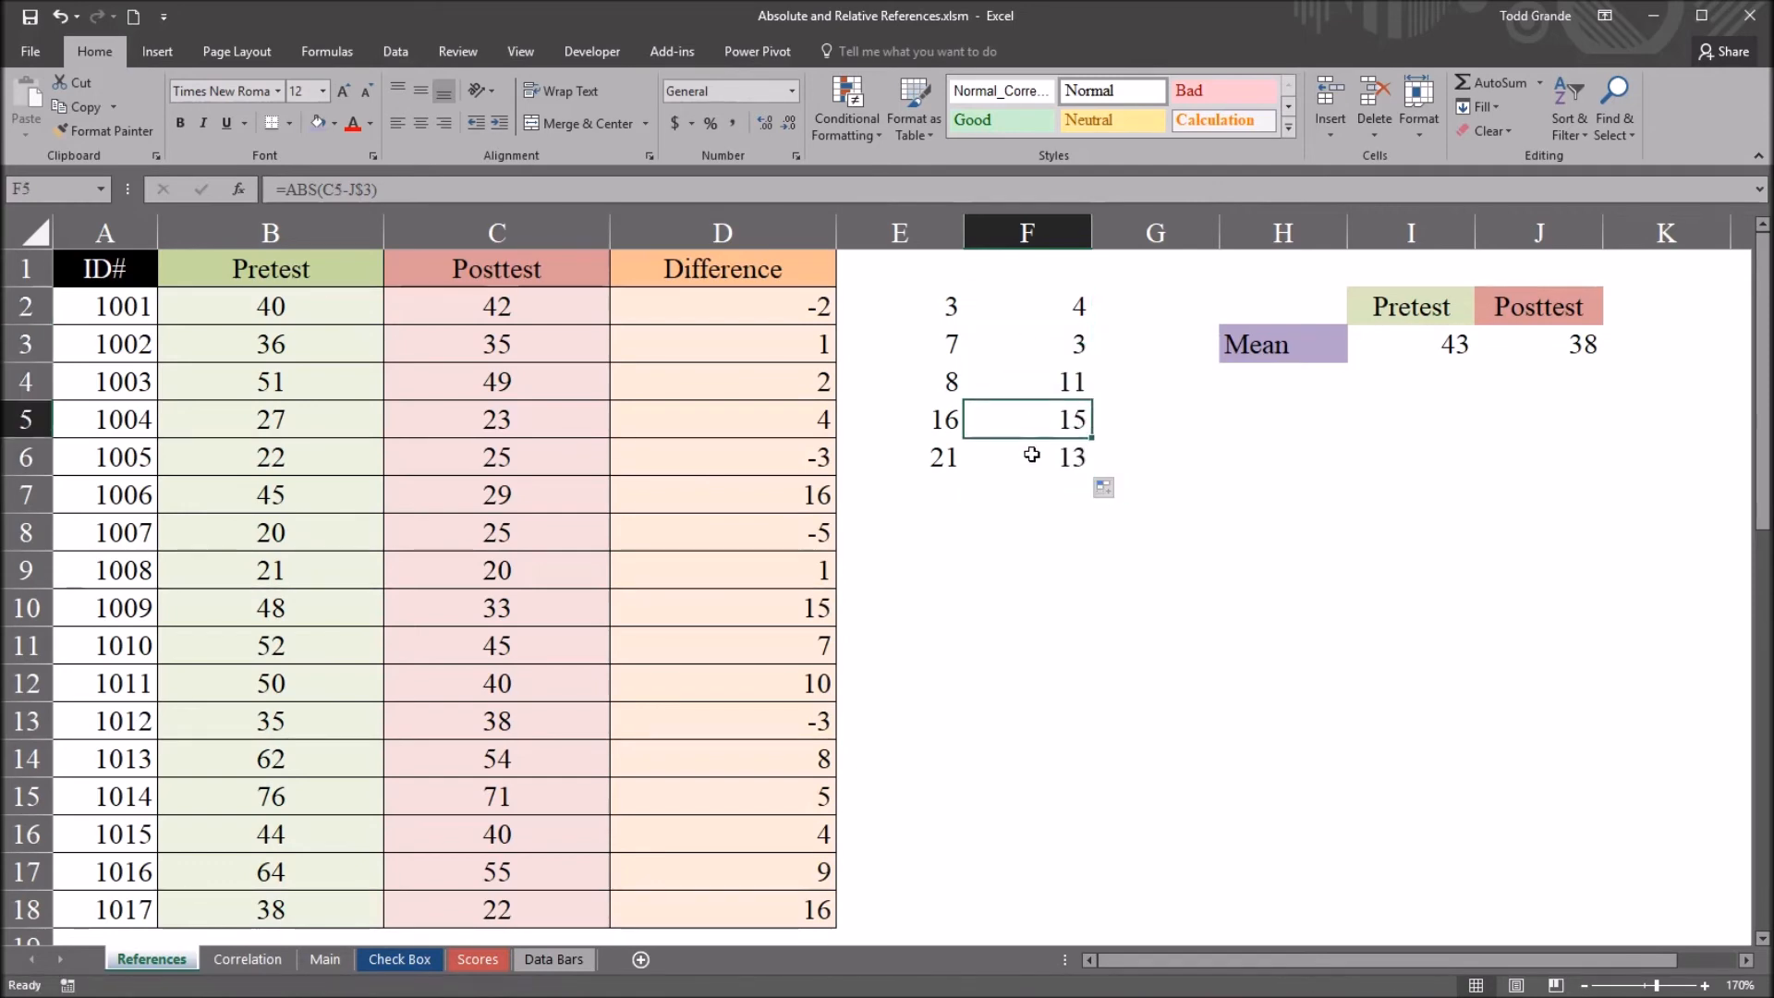
left_click(1033, 457)
left_click(1032, 307)
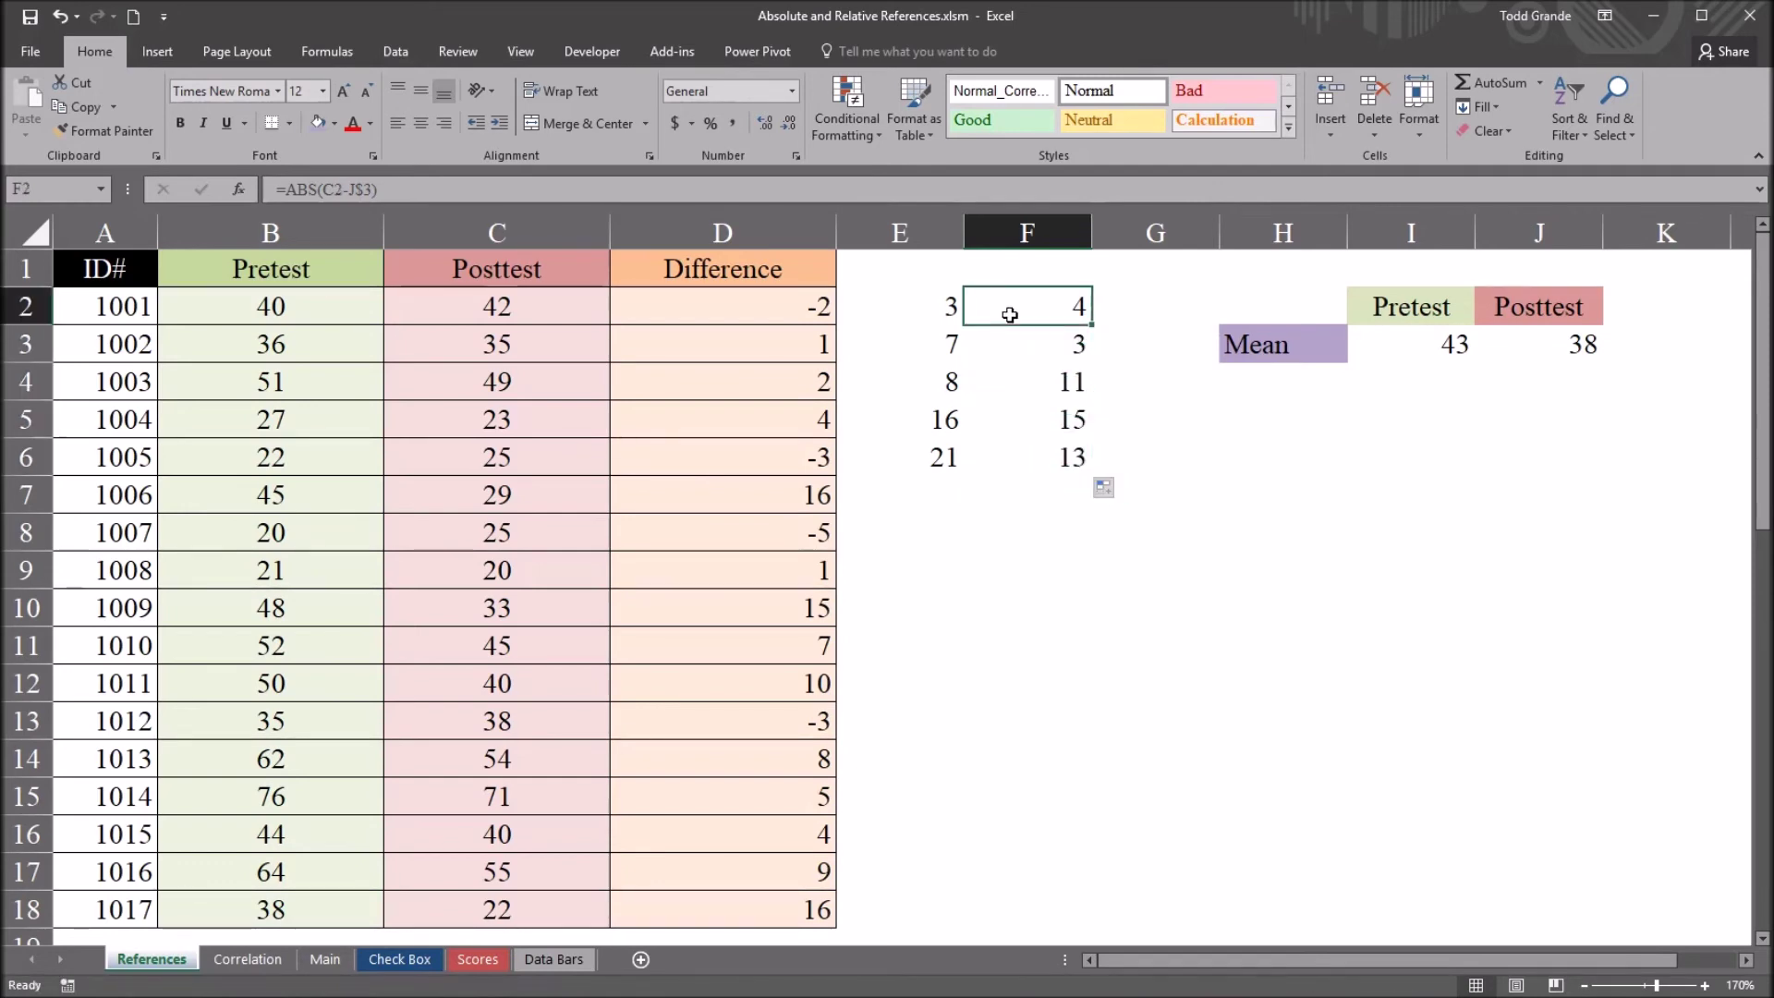
- Check C2, the Posttest mean in J3 and the F2 and E2 formulas
left_click(502, 307)
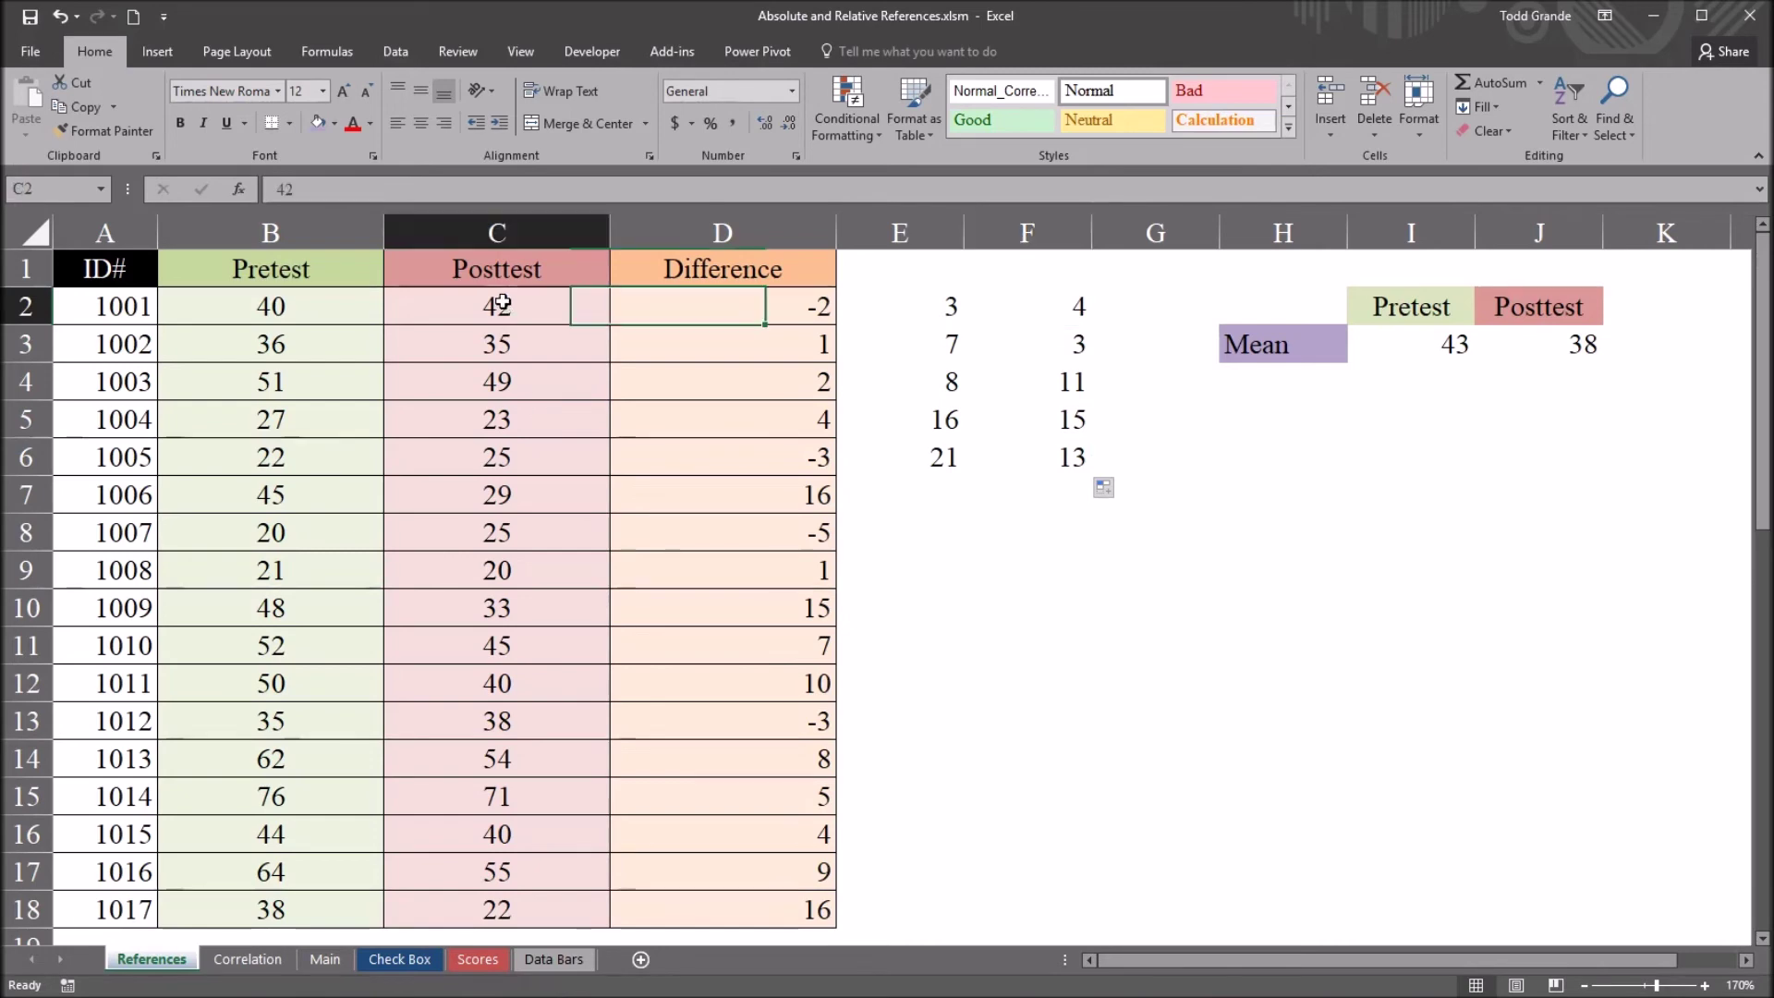
left_click(1528, 342)
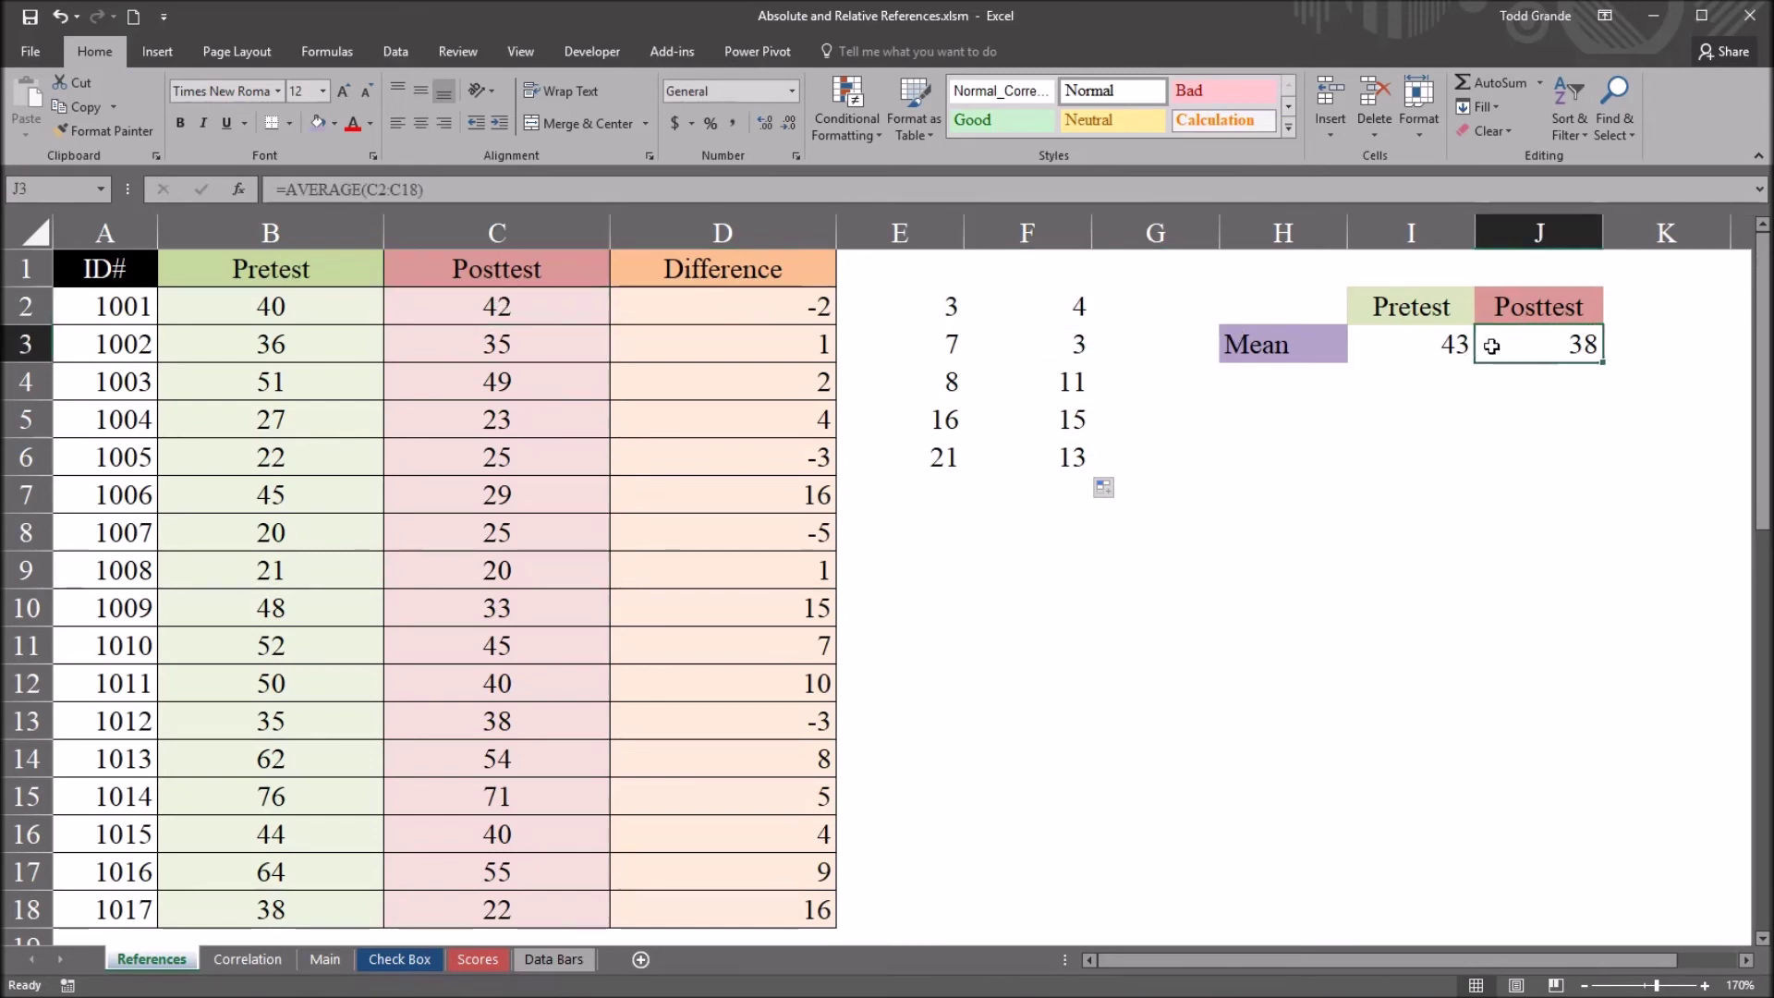
left_click(1020, 300)
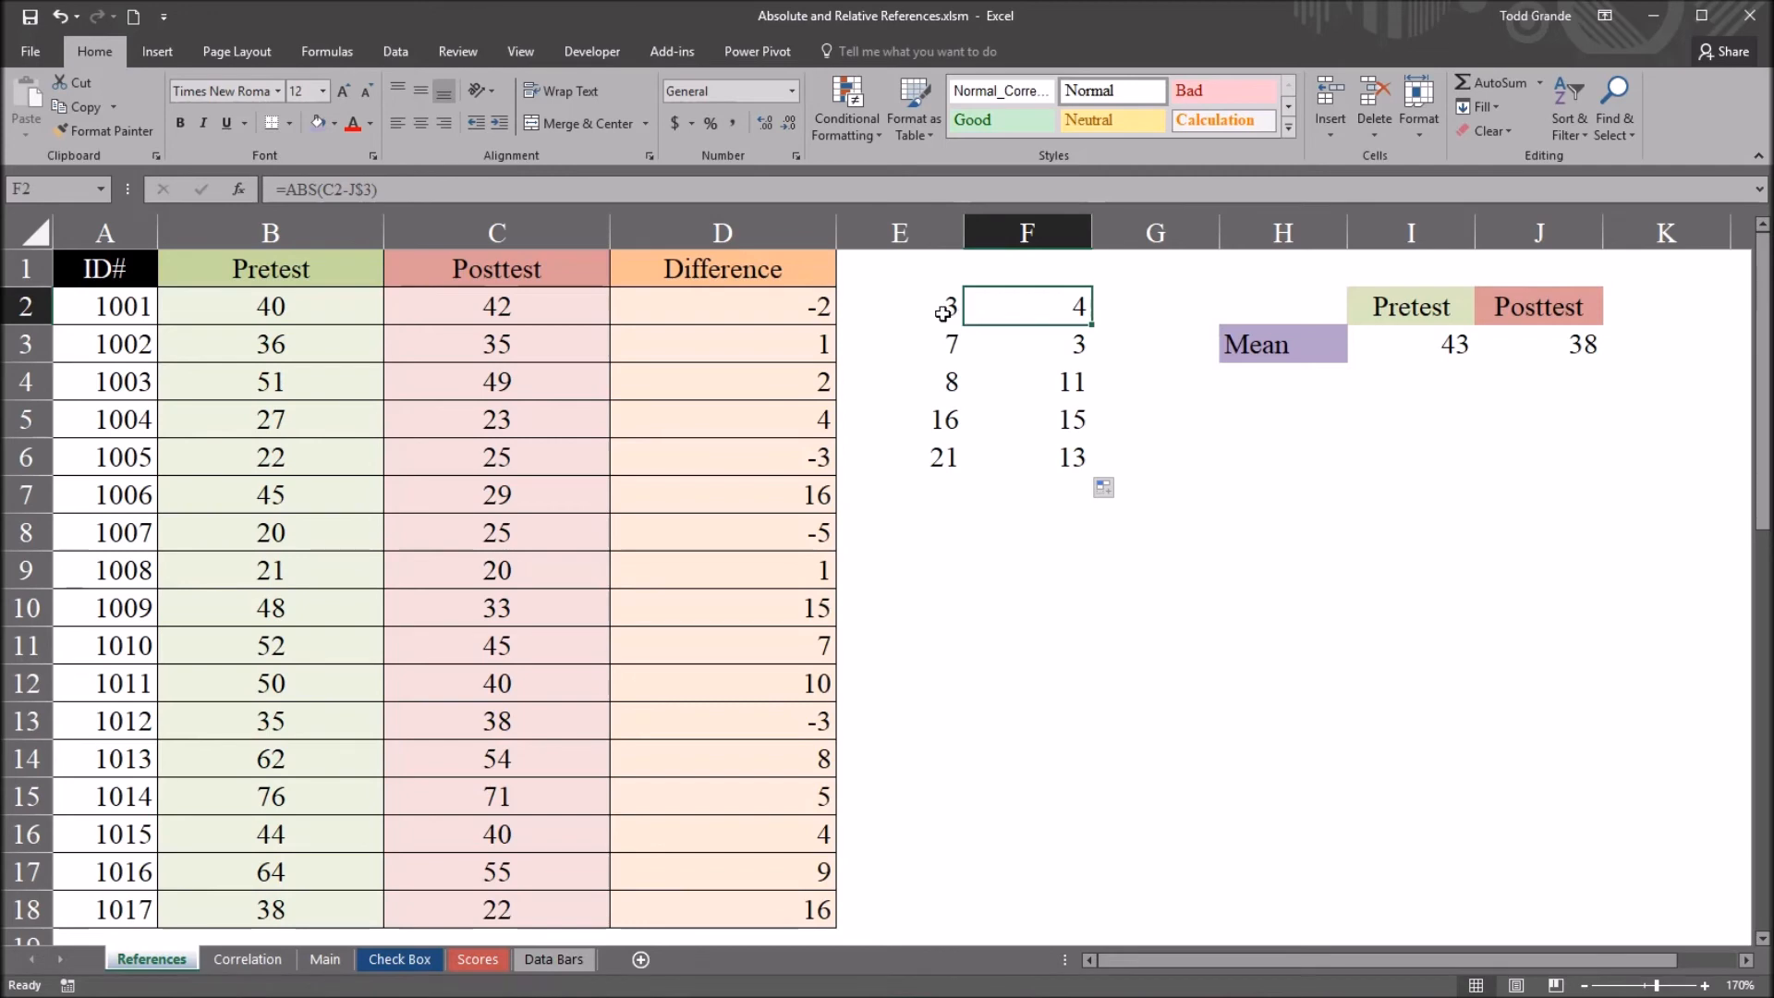
left_click(933, 313)
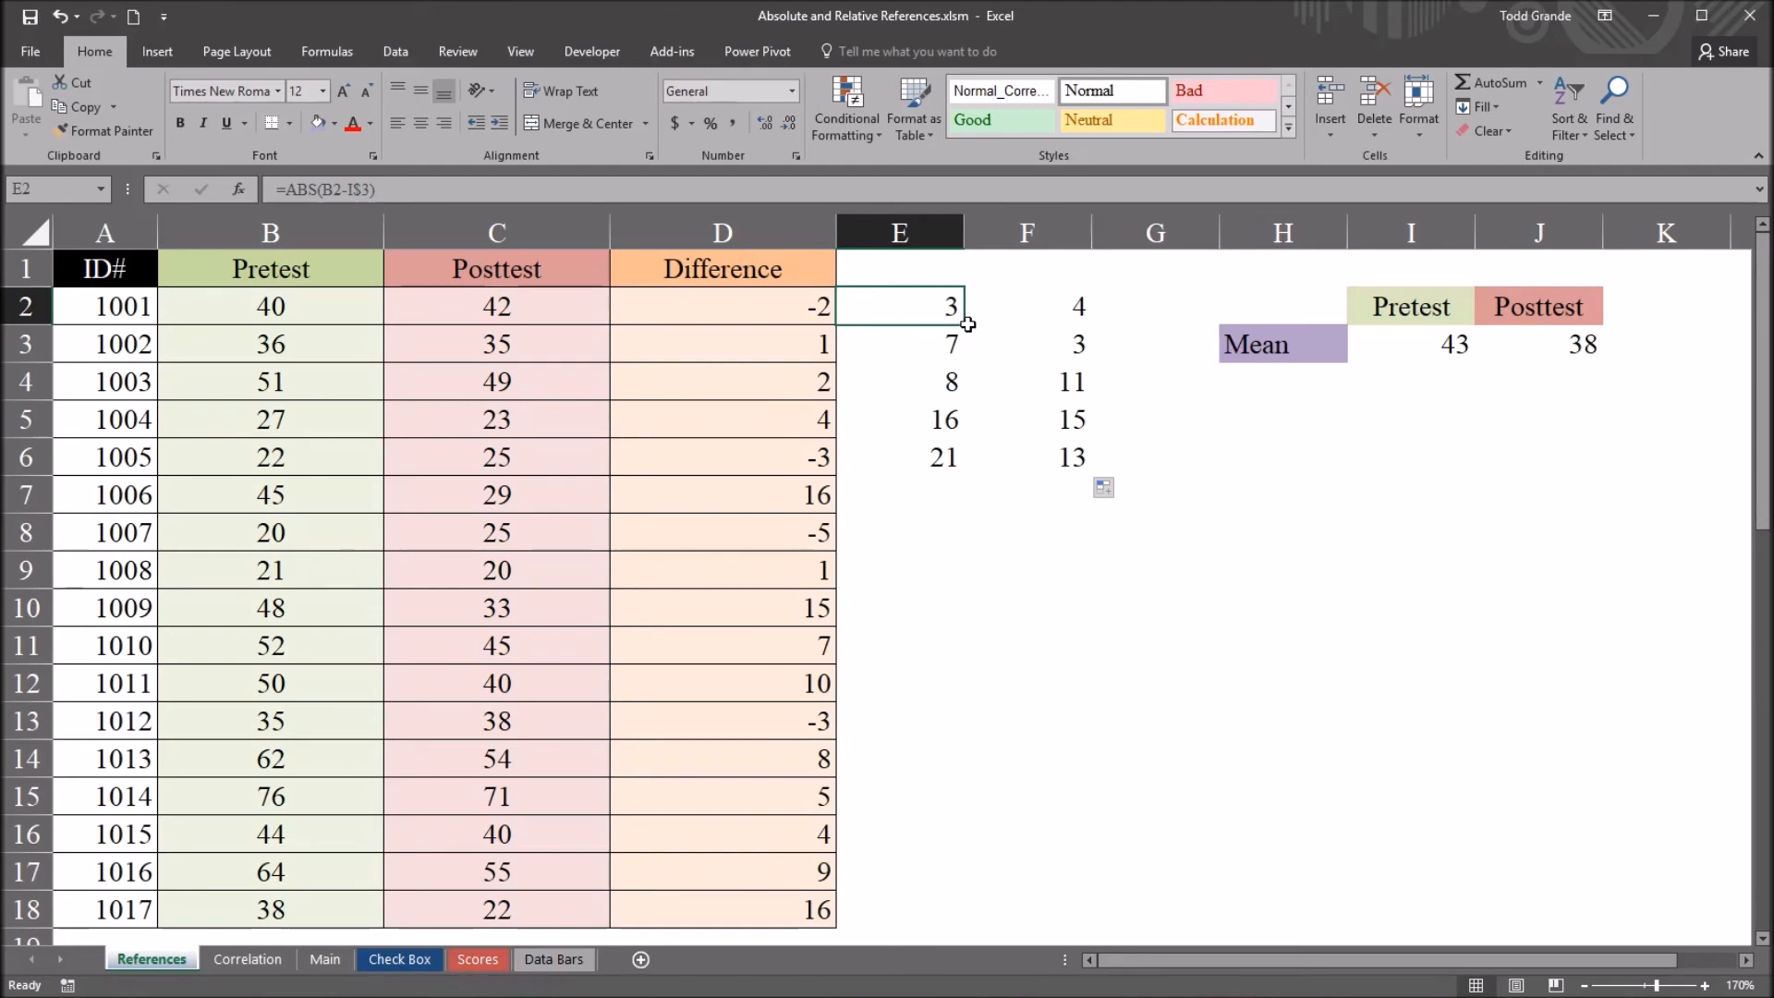
- Abandon a fill-down of E2, clear E3:F6 with Delete, and reselect E2
left_click_drag(965, 327, 956, 554)
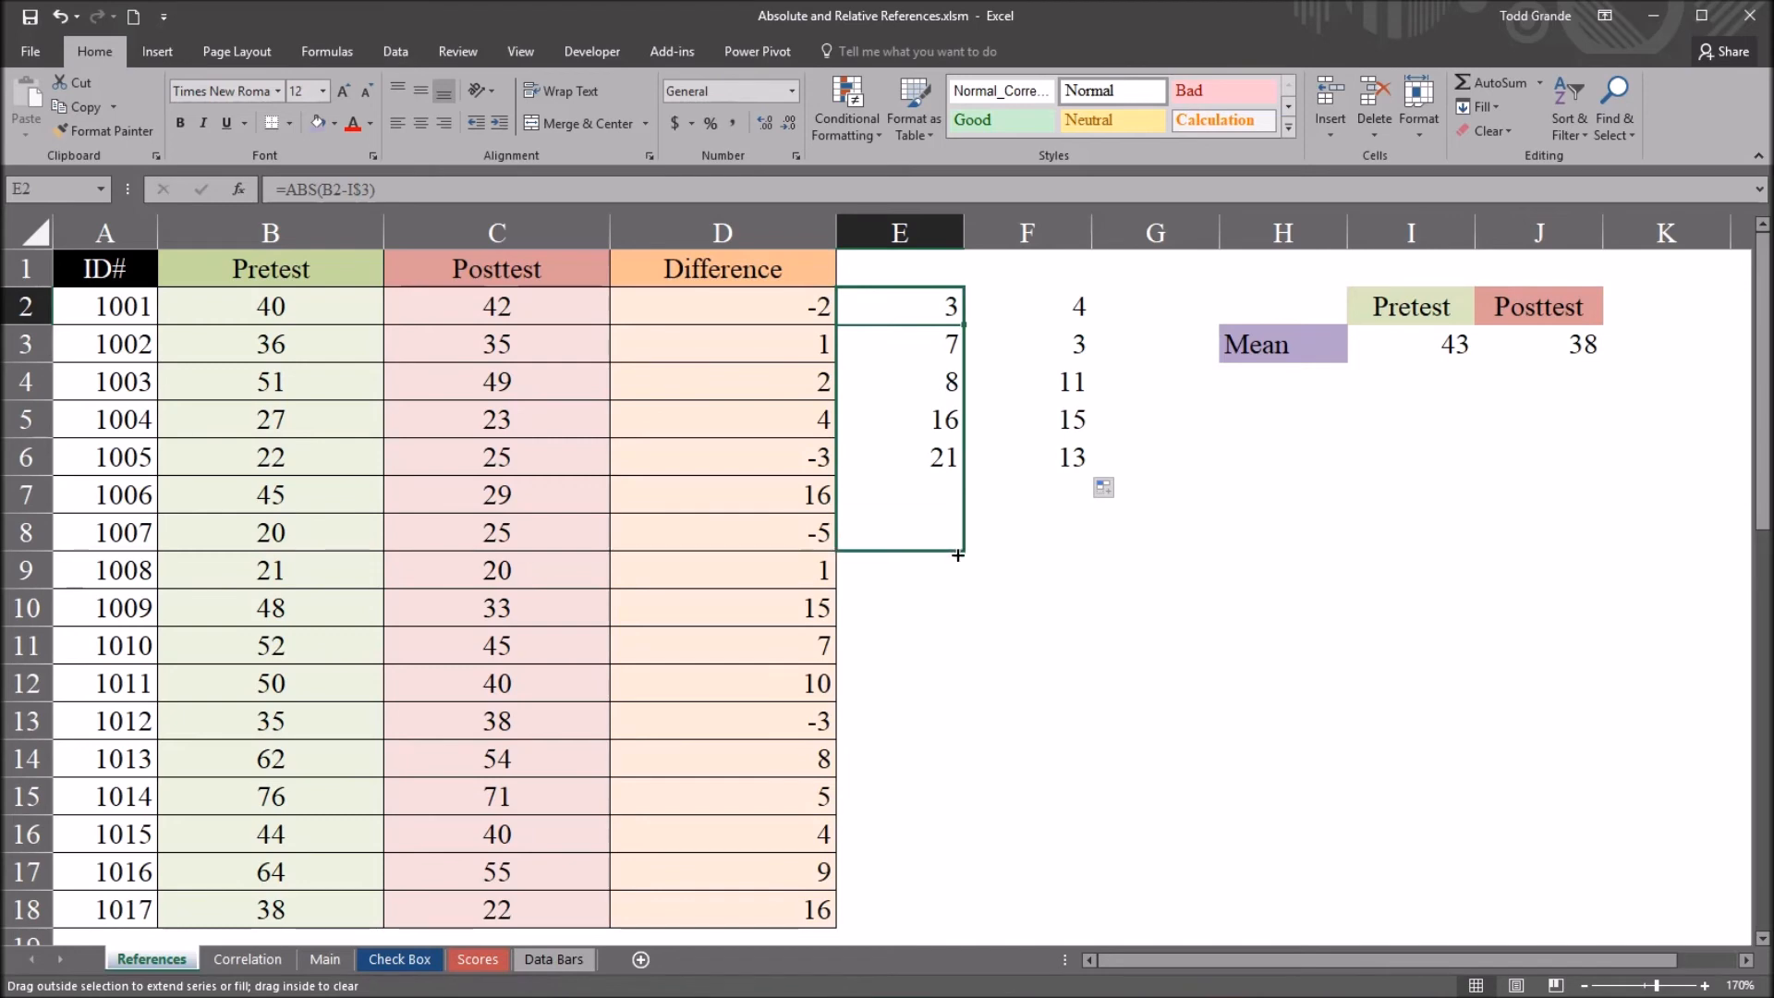
mouse_move(956, 545)
left_mouse_down()
mouse_move(964, 327)
mouse_move(916, 317)
left_mouse_up()
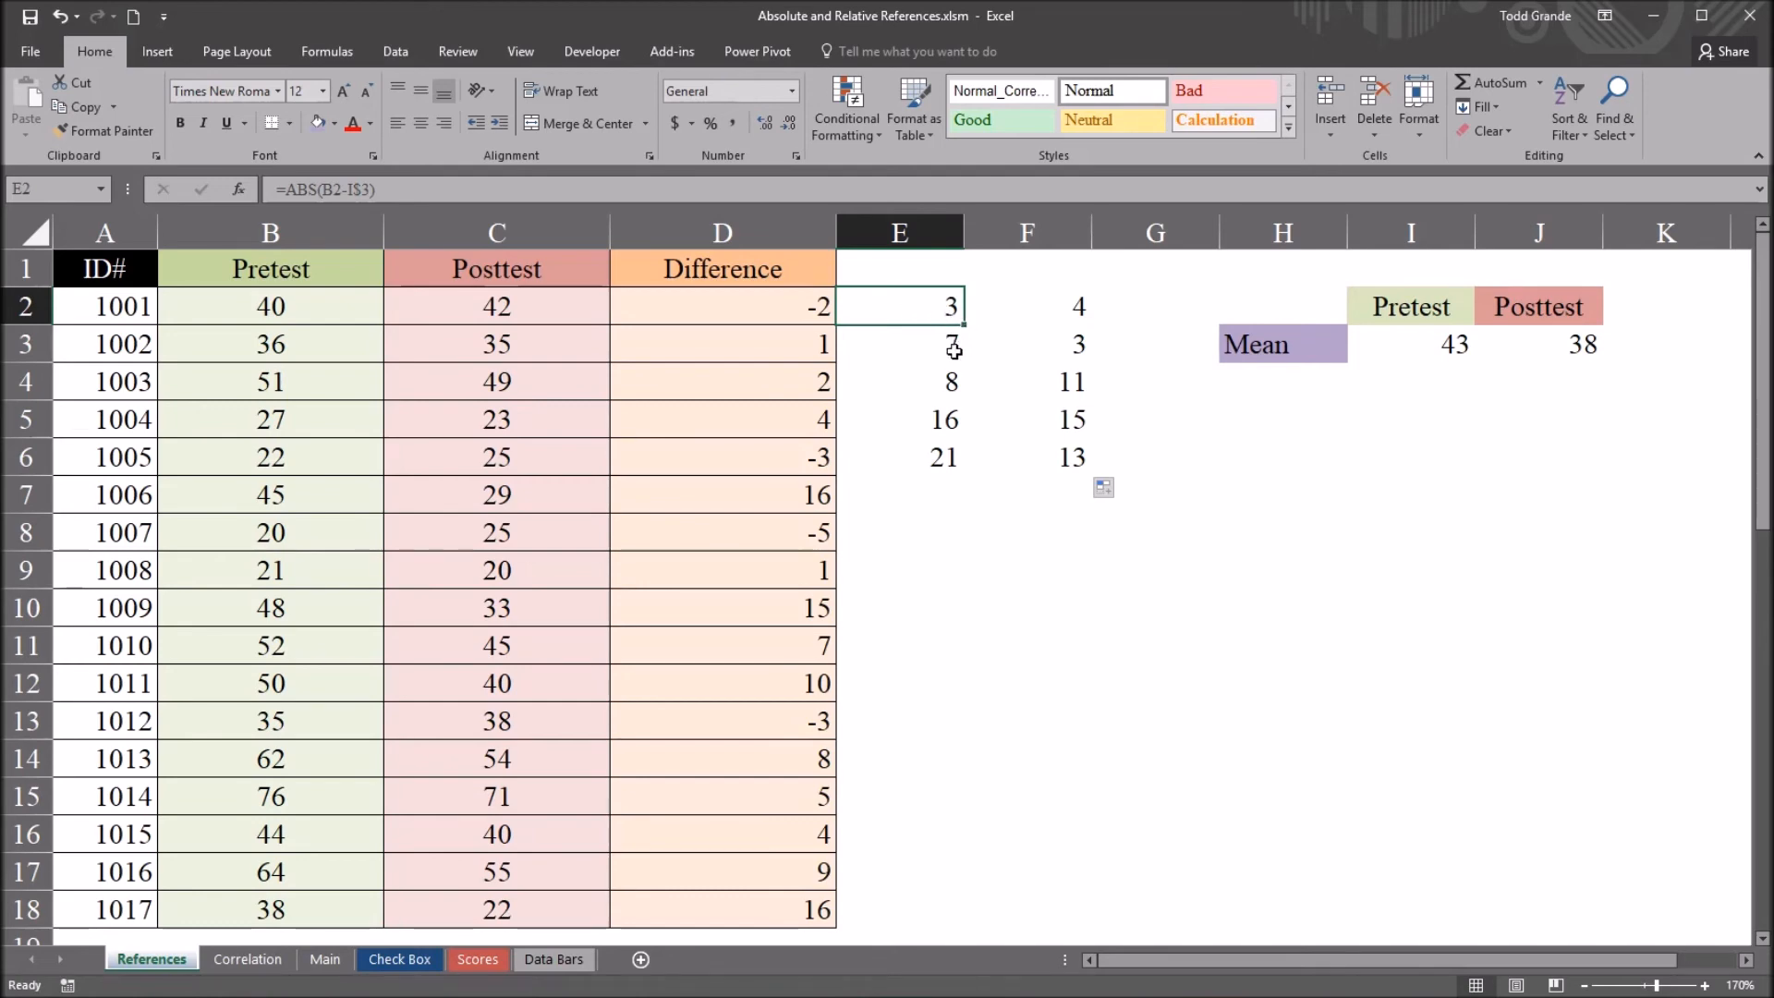
left_click_drag(928, 348, 1003, 446)
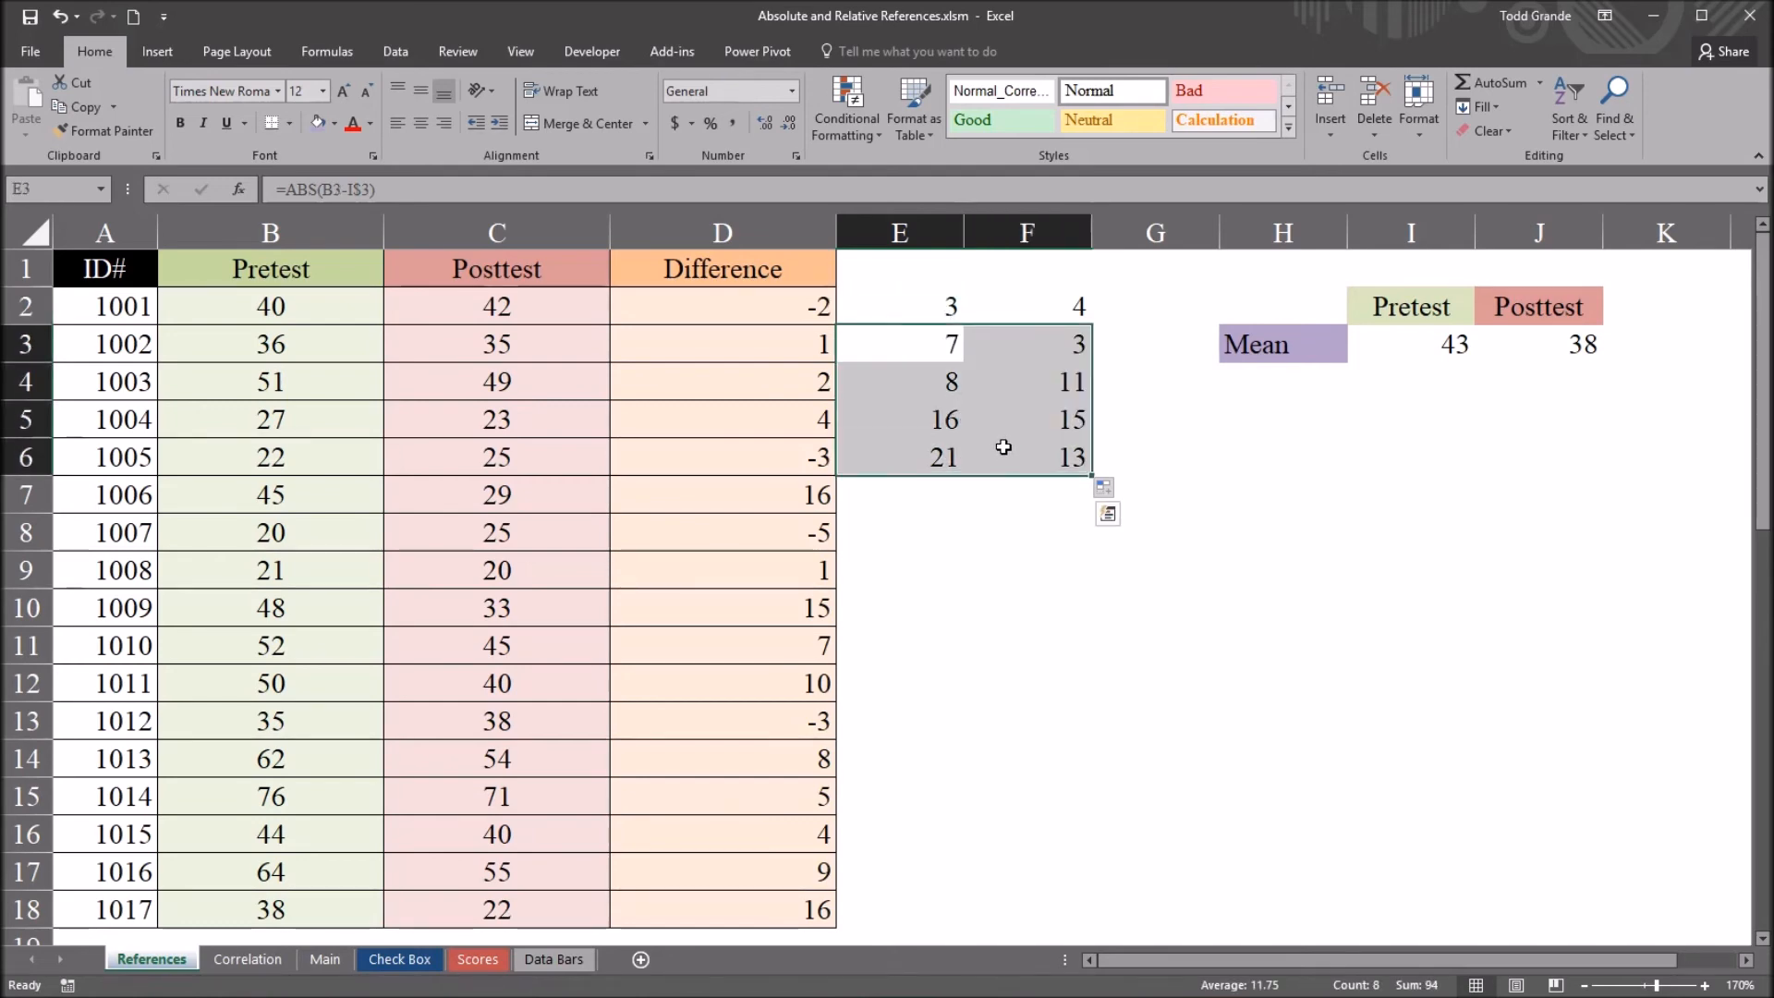
key("Delete")
left_click(896, 358)
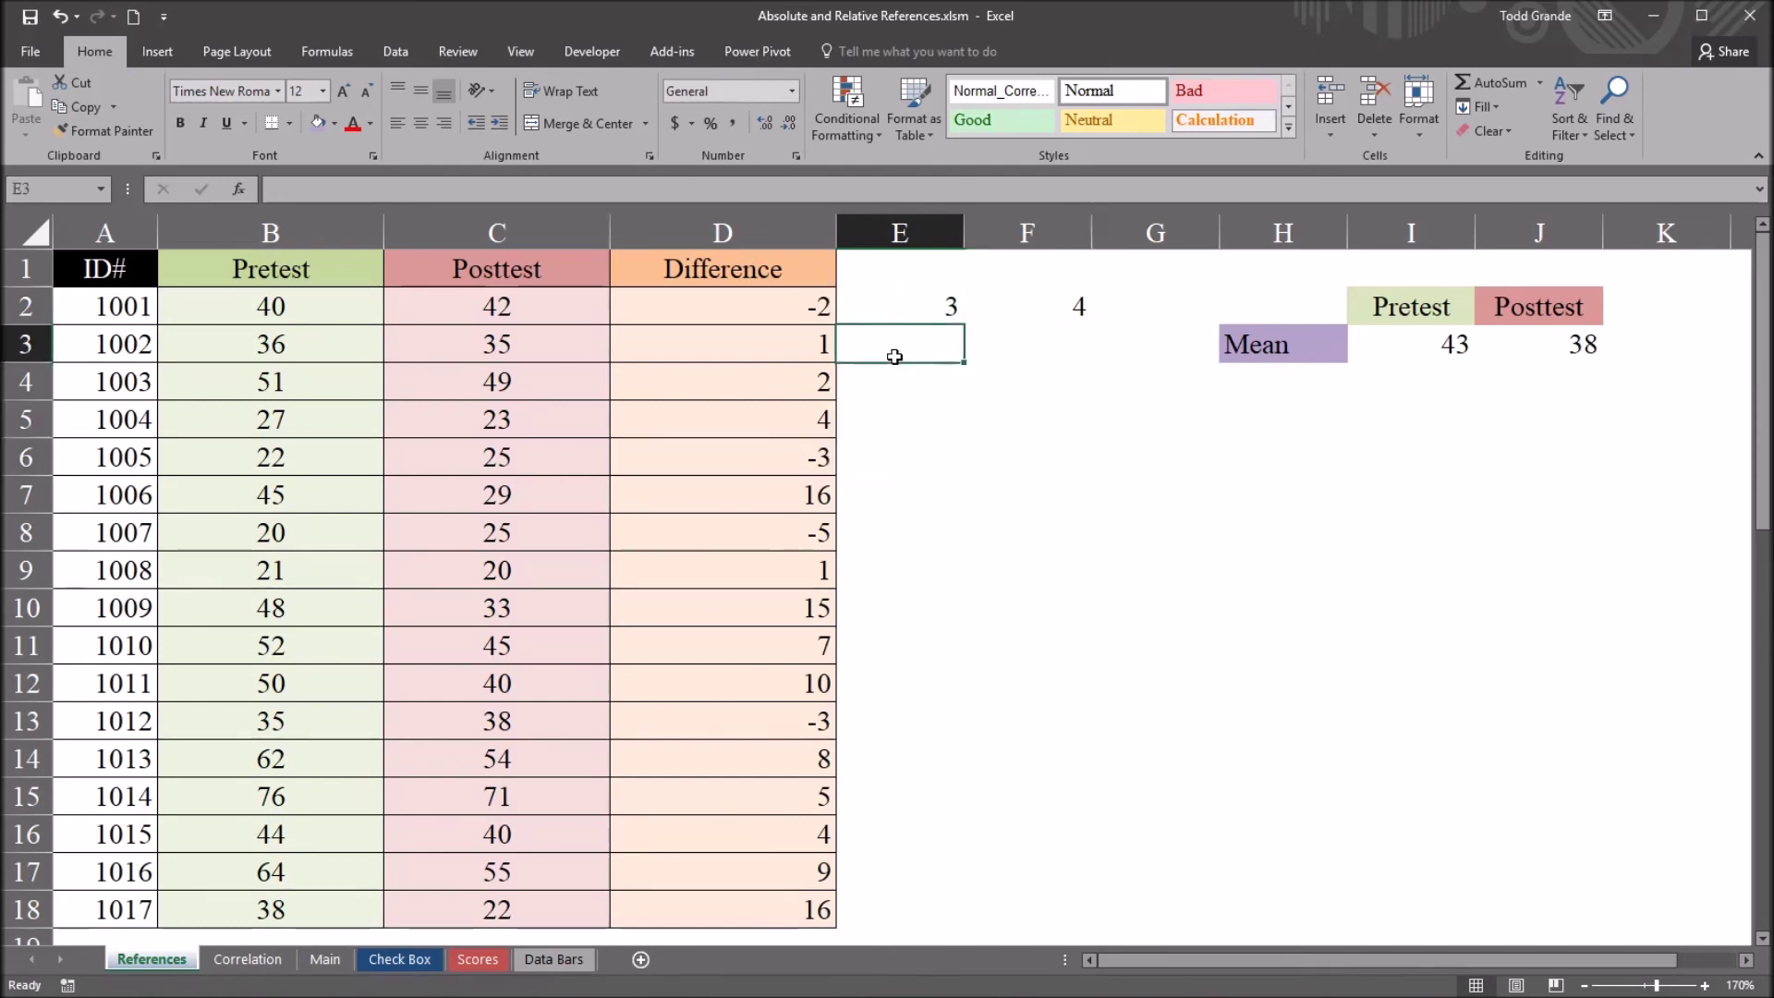
left_click(898, 304)
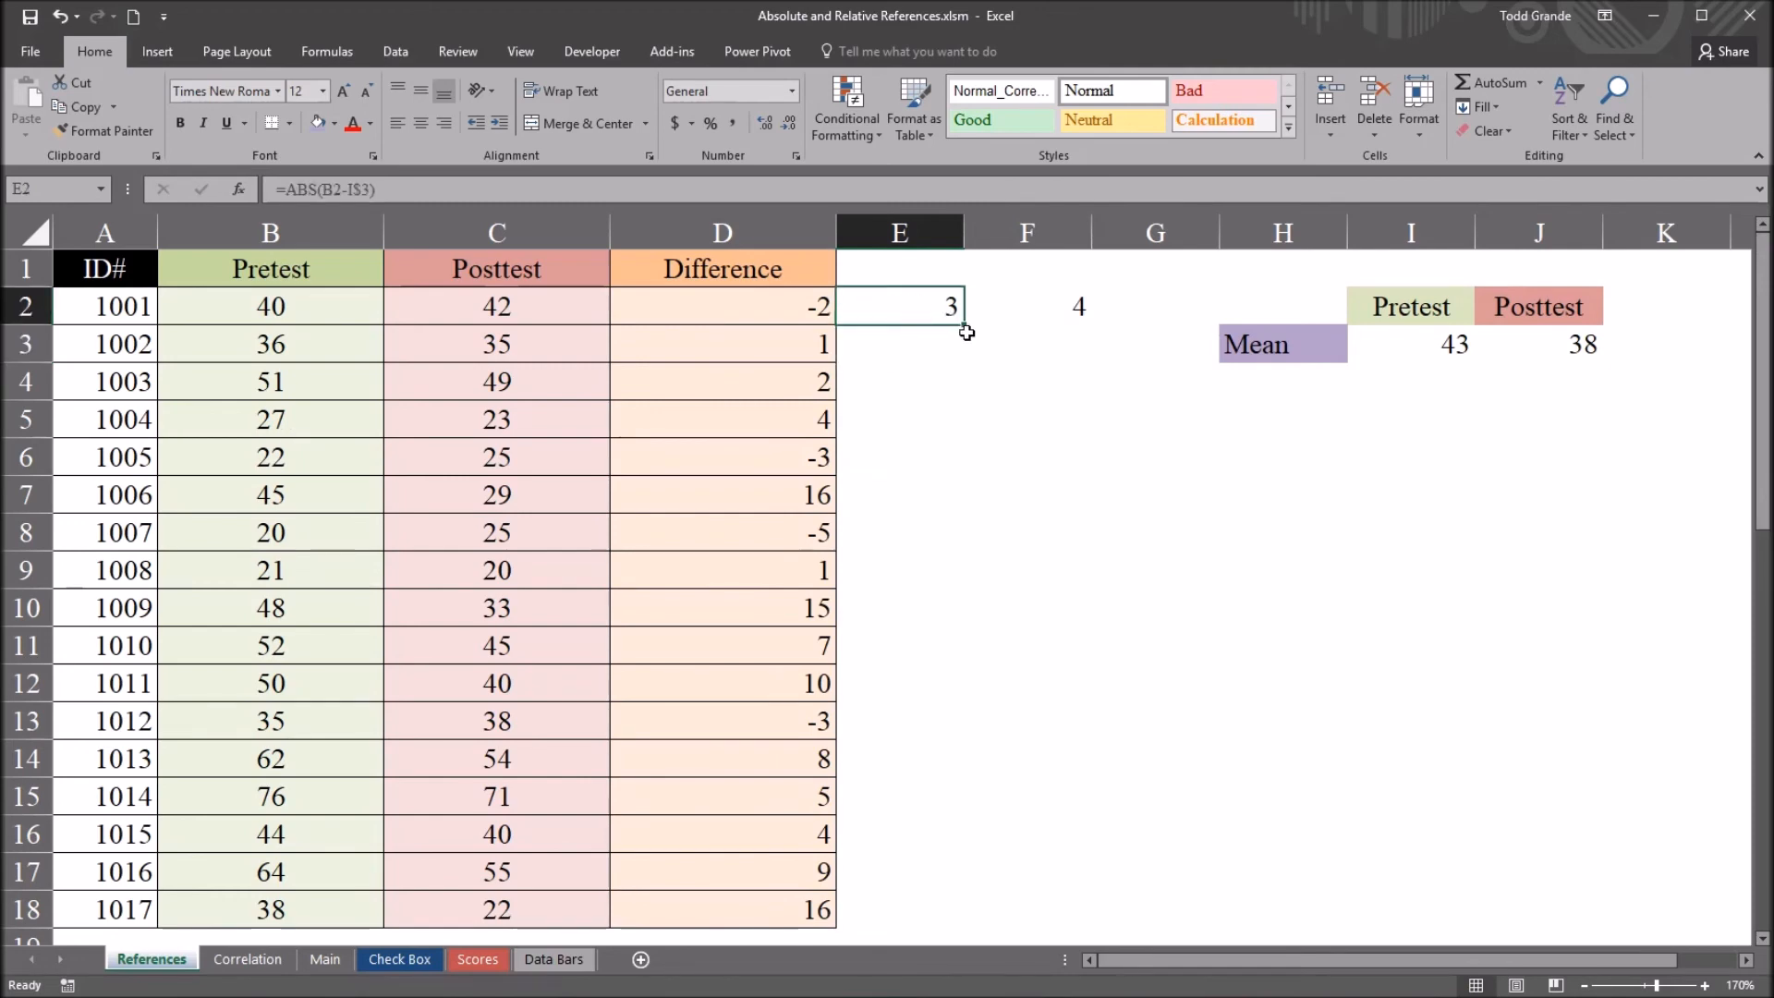
left_click_drag(963, 328, 956, 327)
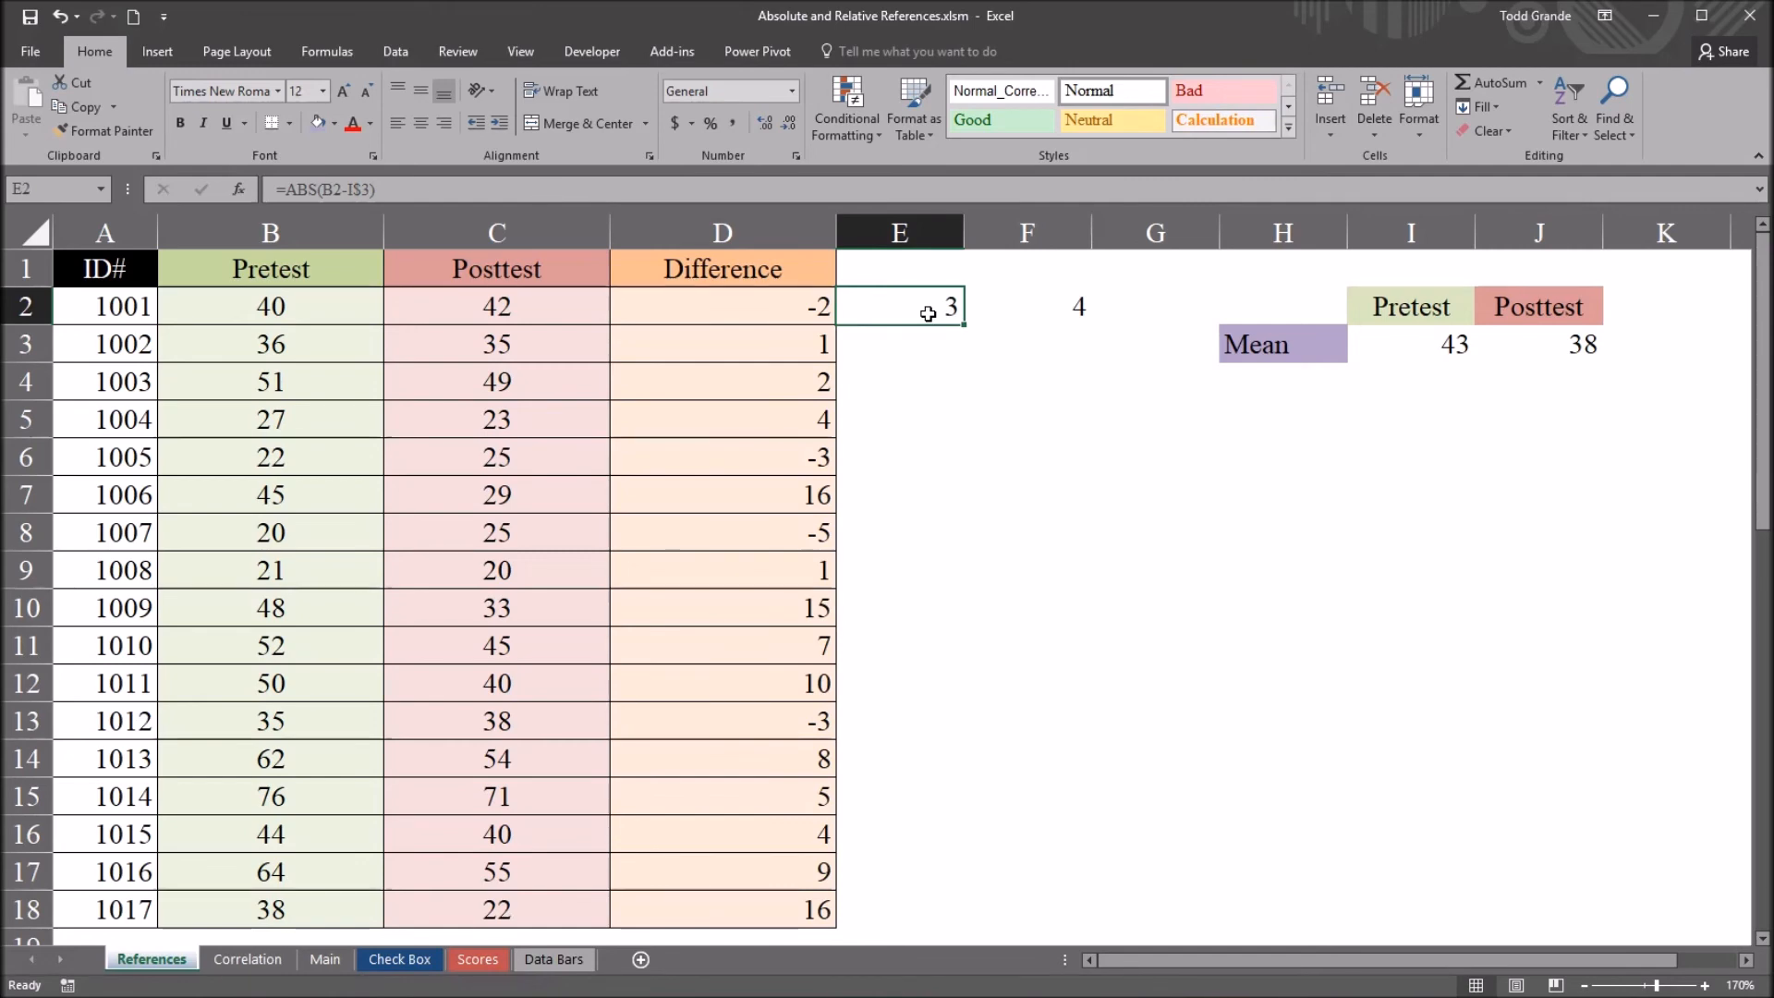
key("ctrl+c")
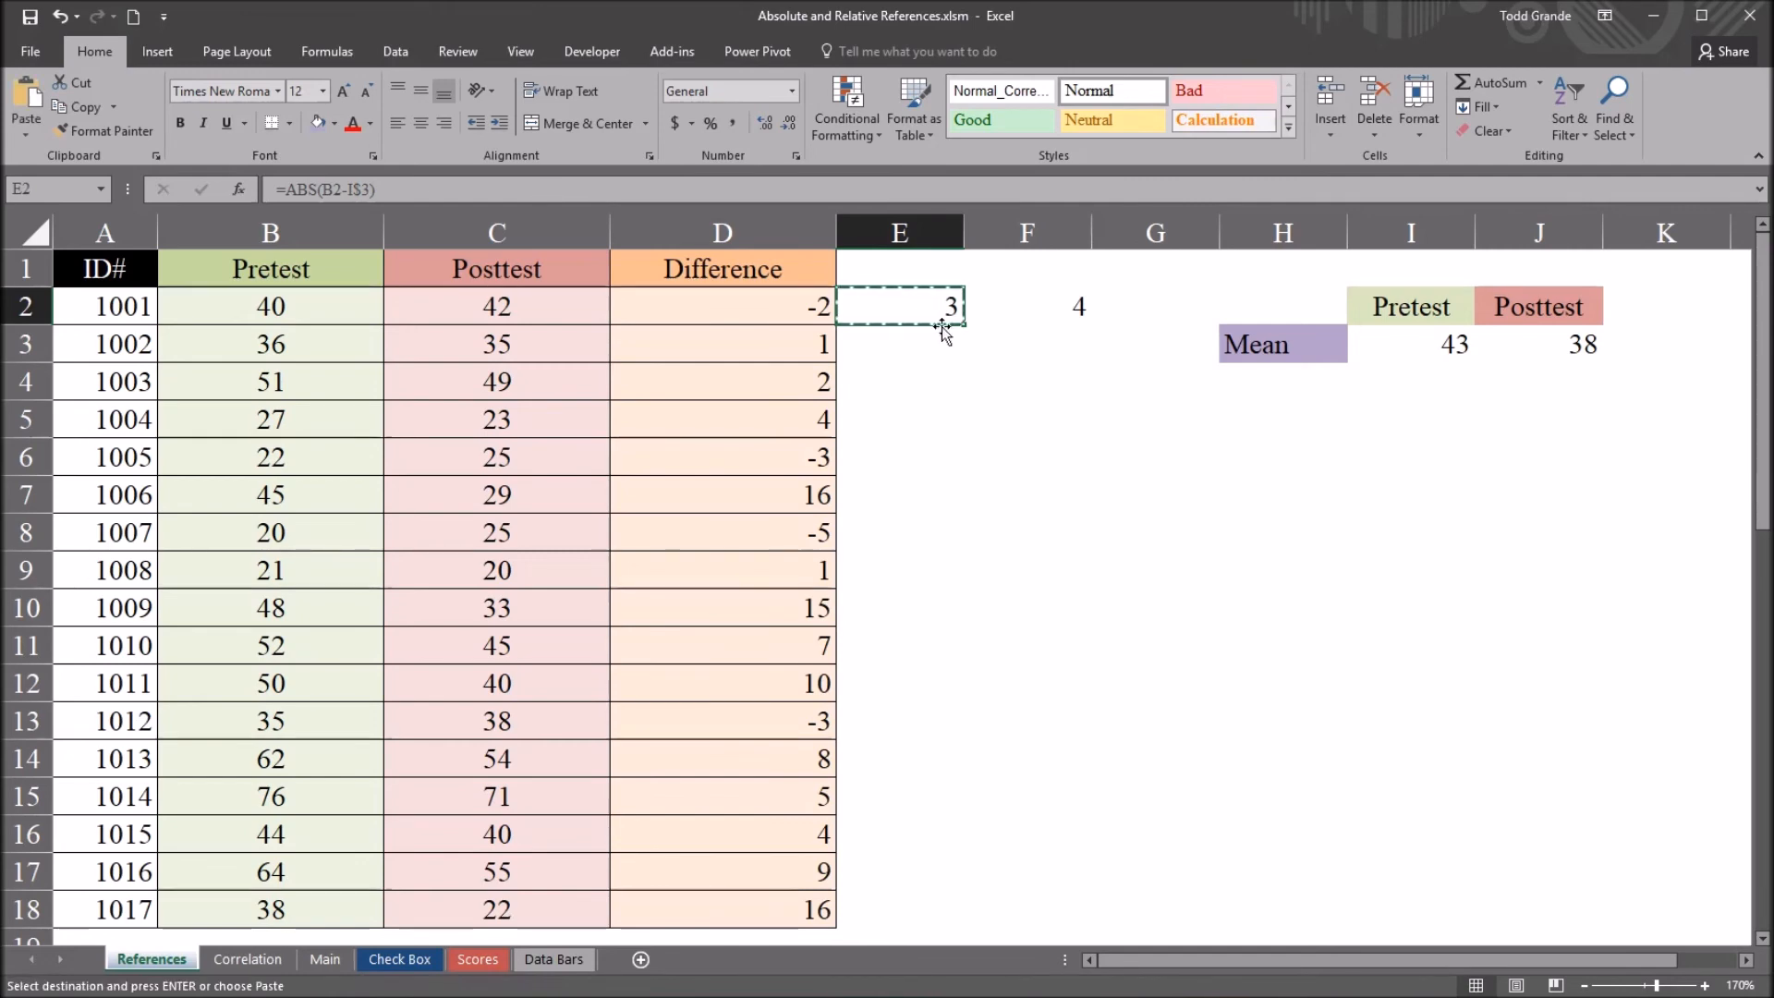
left_click_drag(920, 349, 951, 496)
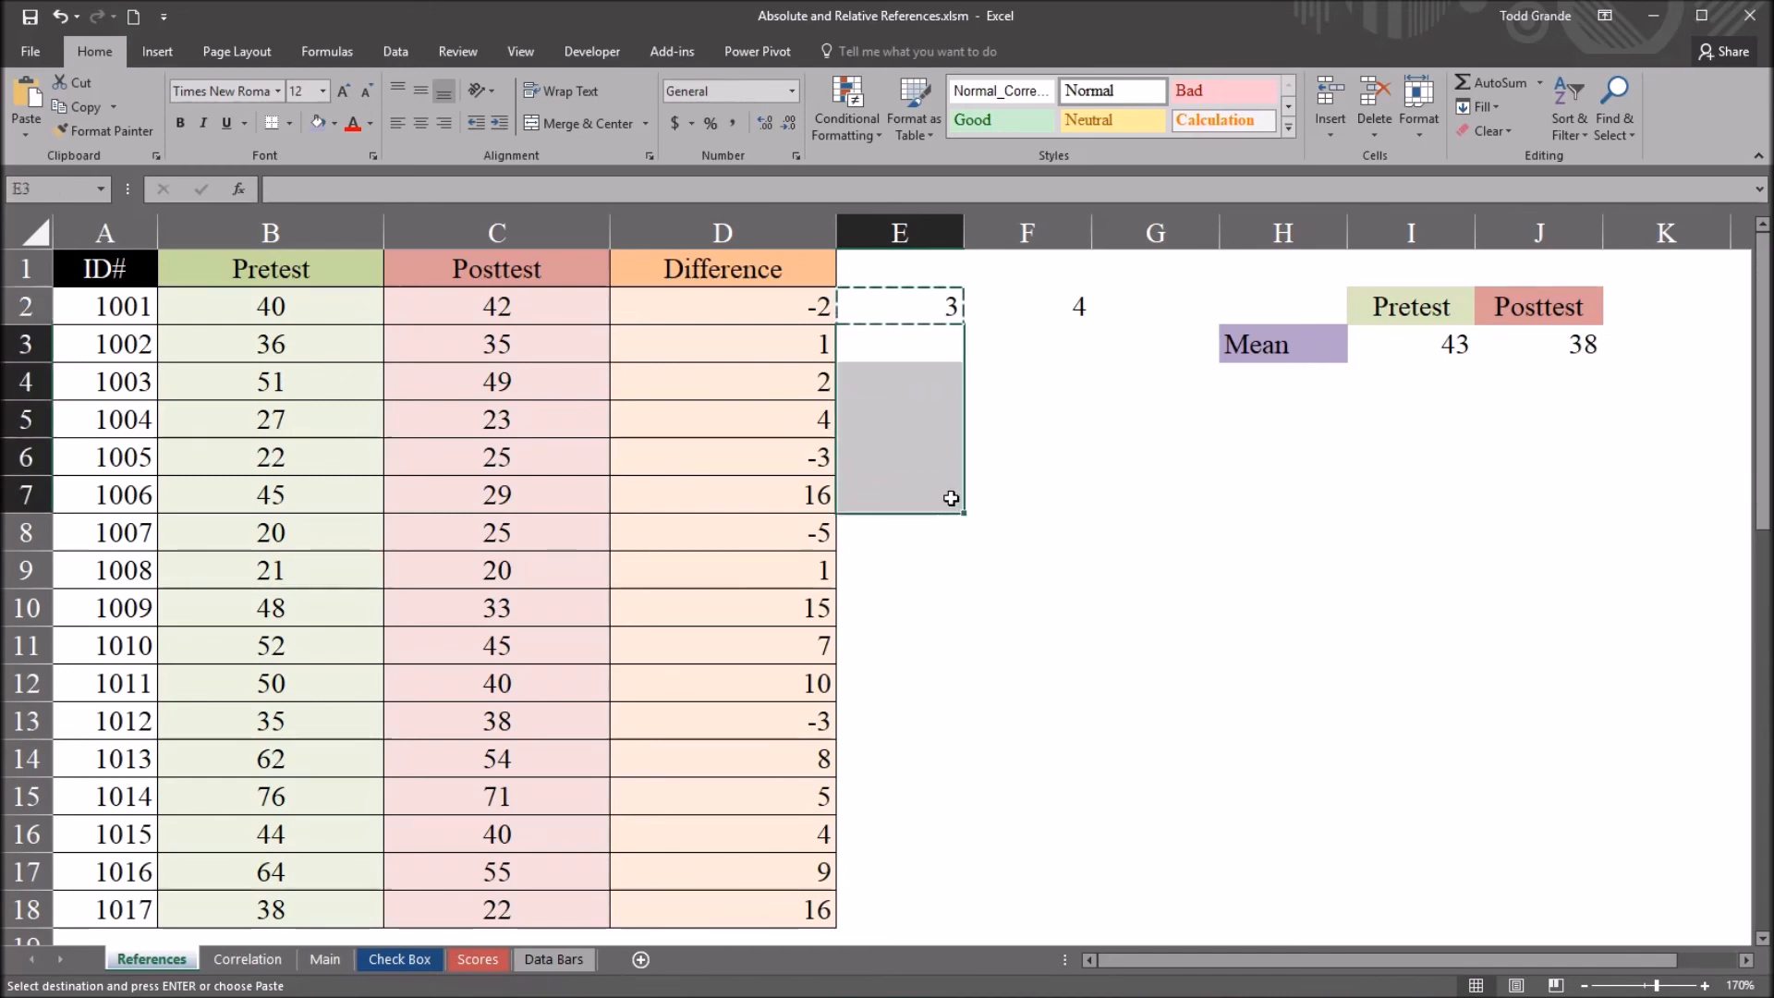
key("ctrl+v")
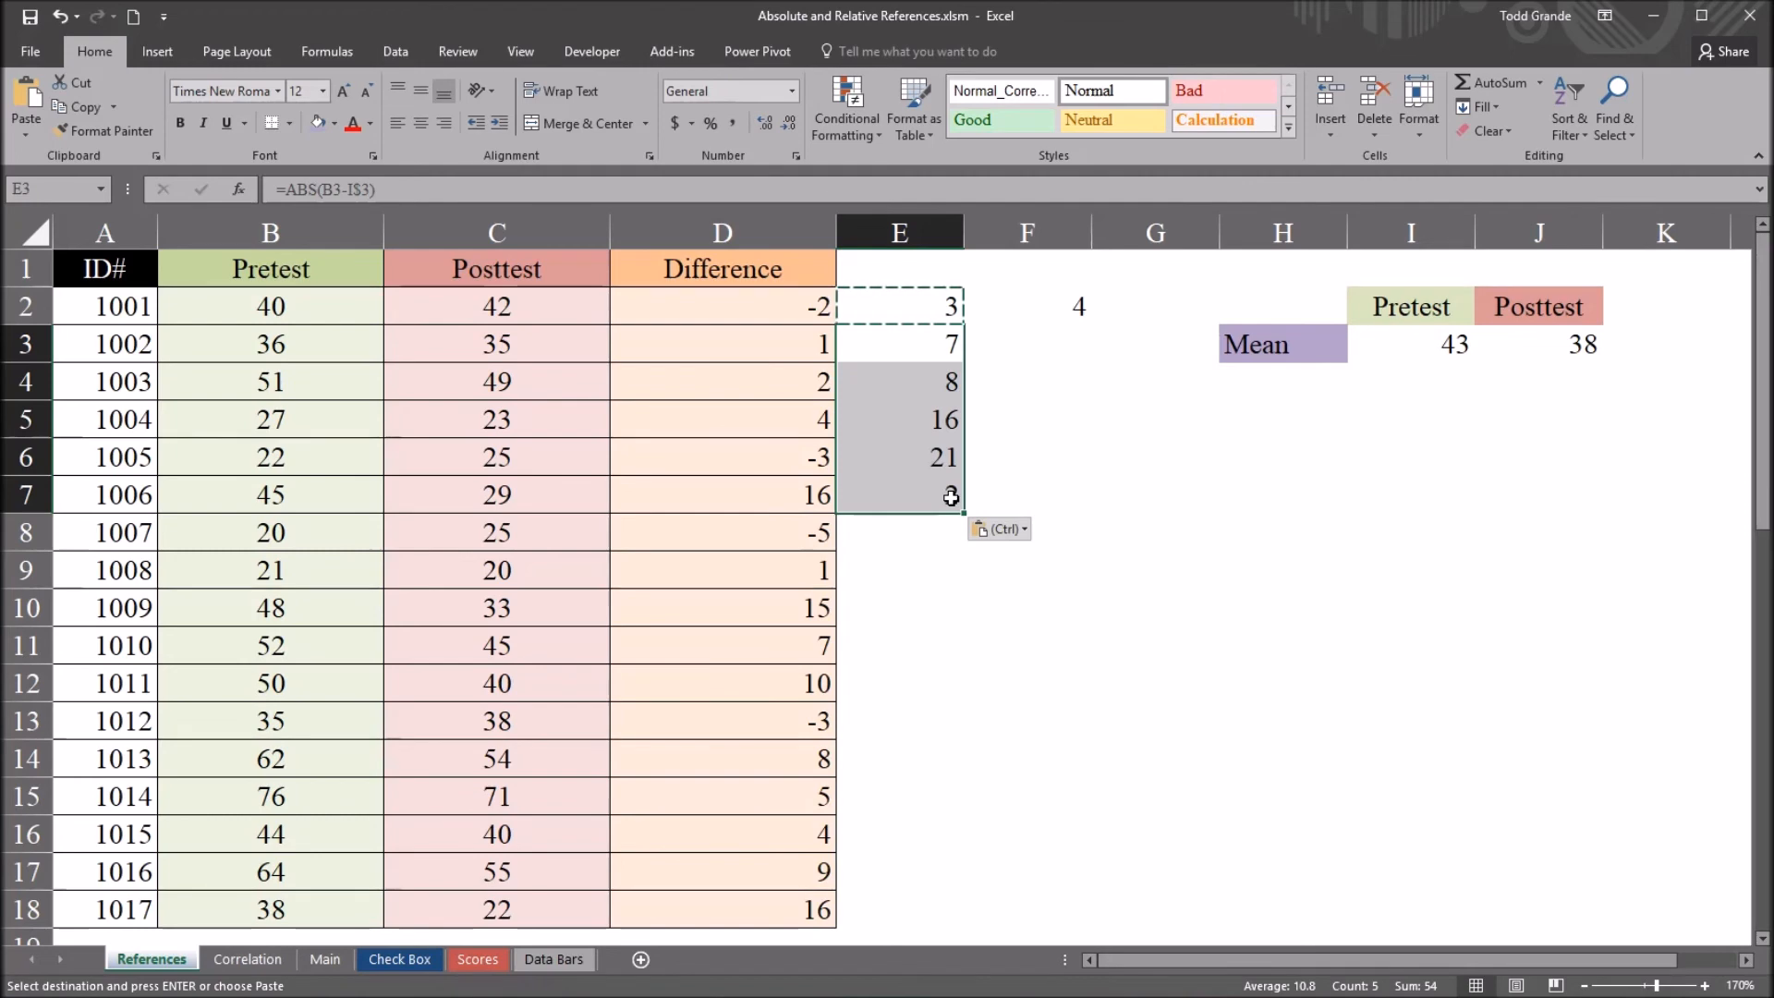
left_click_drag(900, 344, 909, 493)
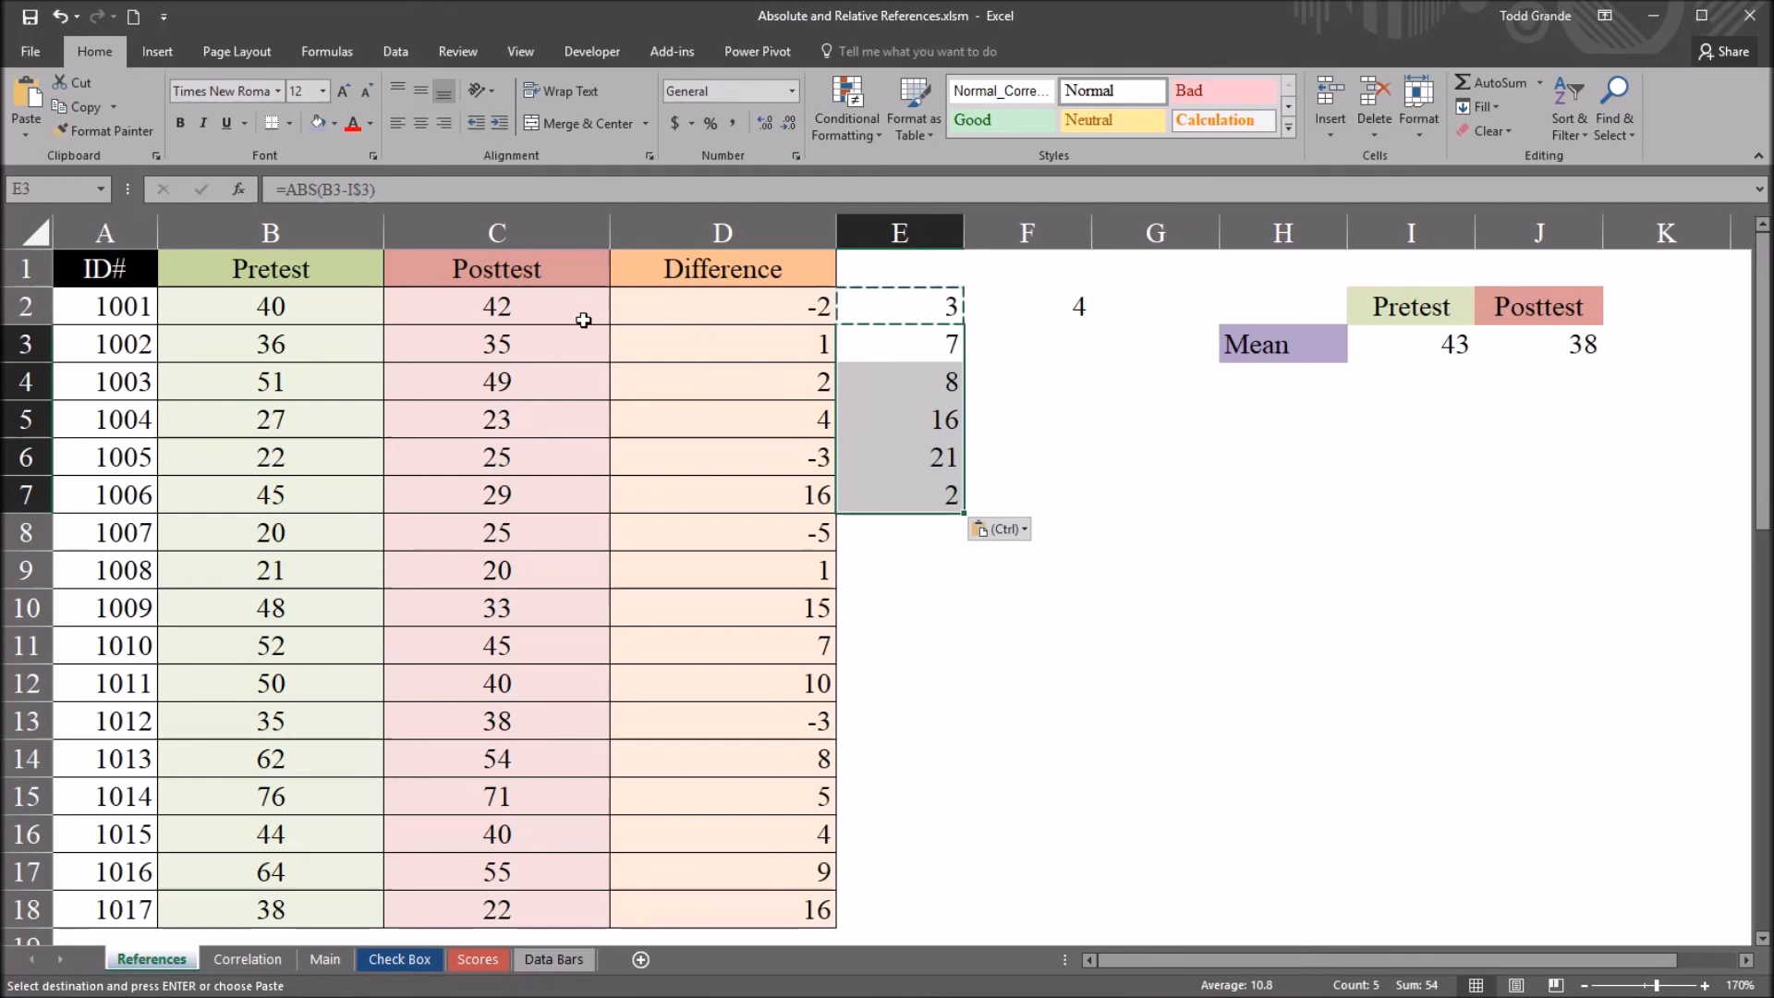
left_click(901, 359)
left_click(901, 396)
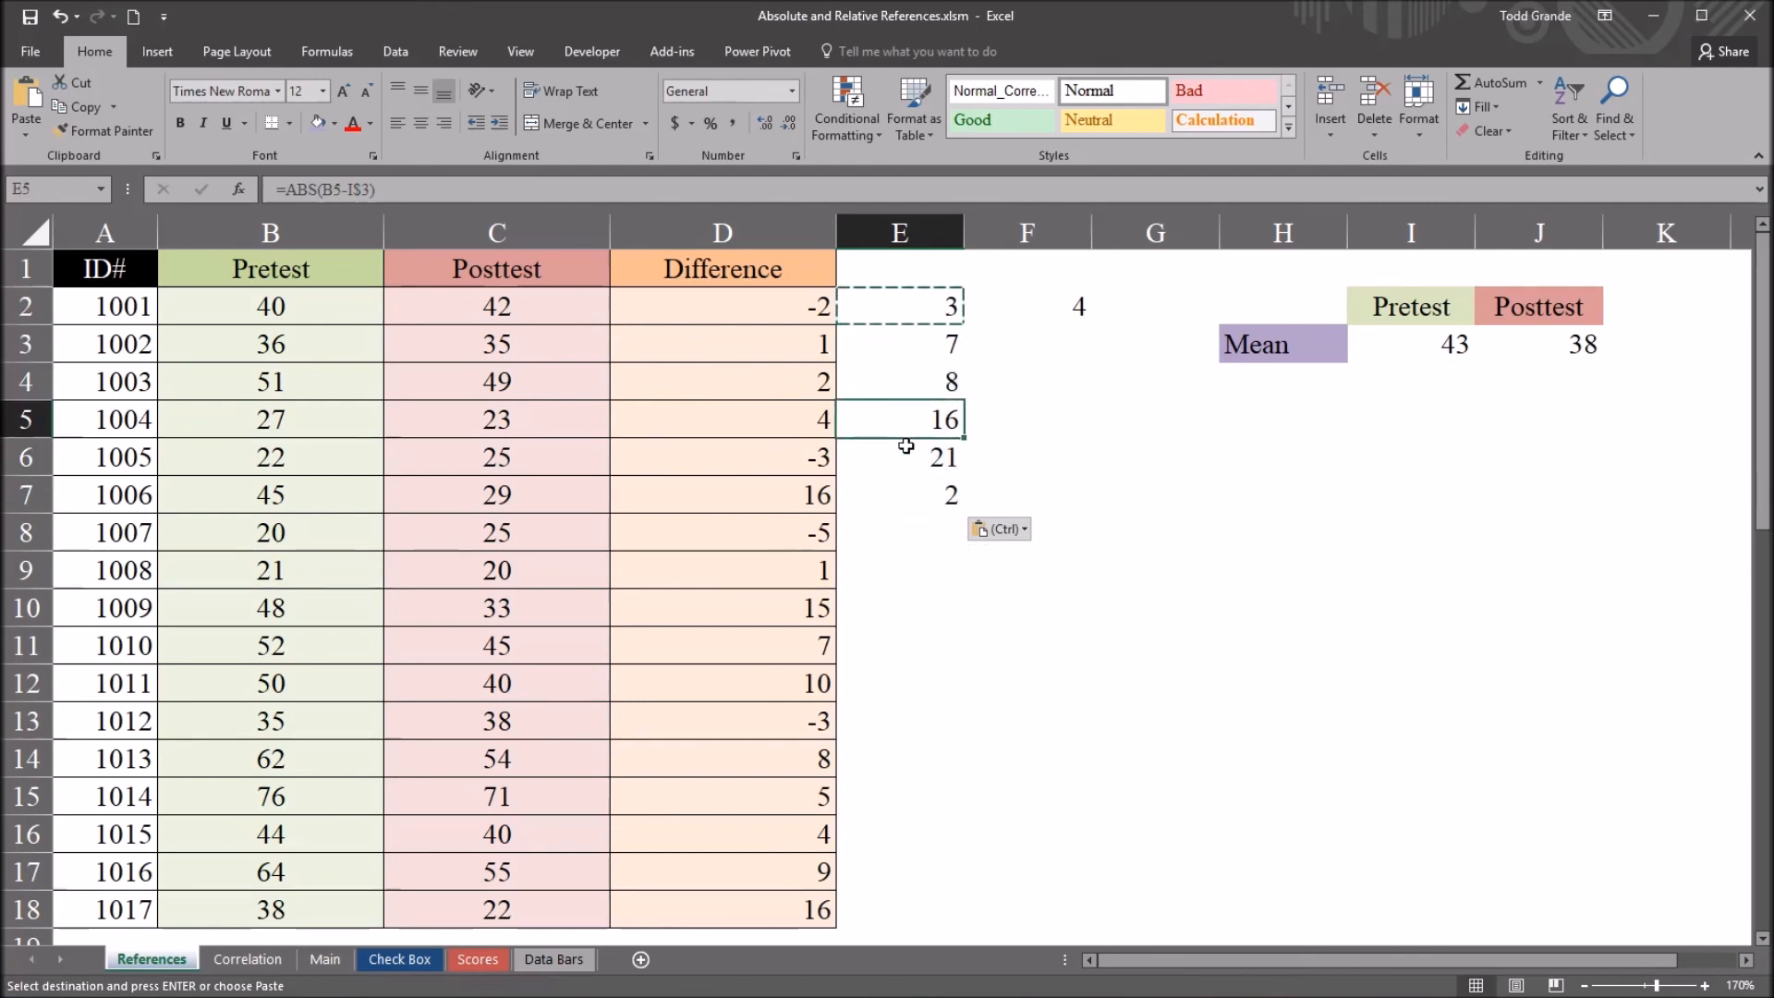
left_click(902, 459)
left_click(907, 495)
left_click(880, 356)
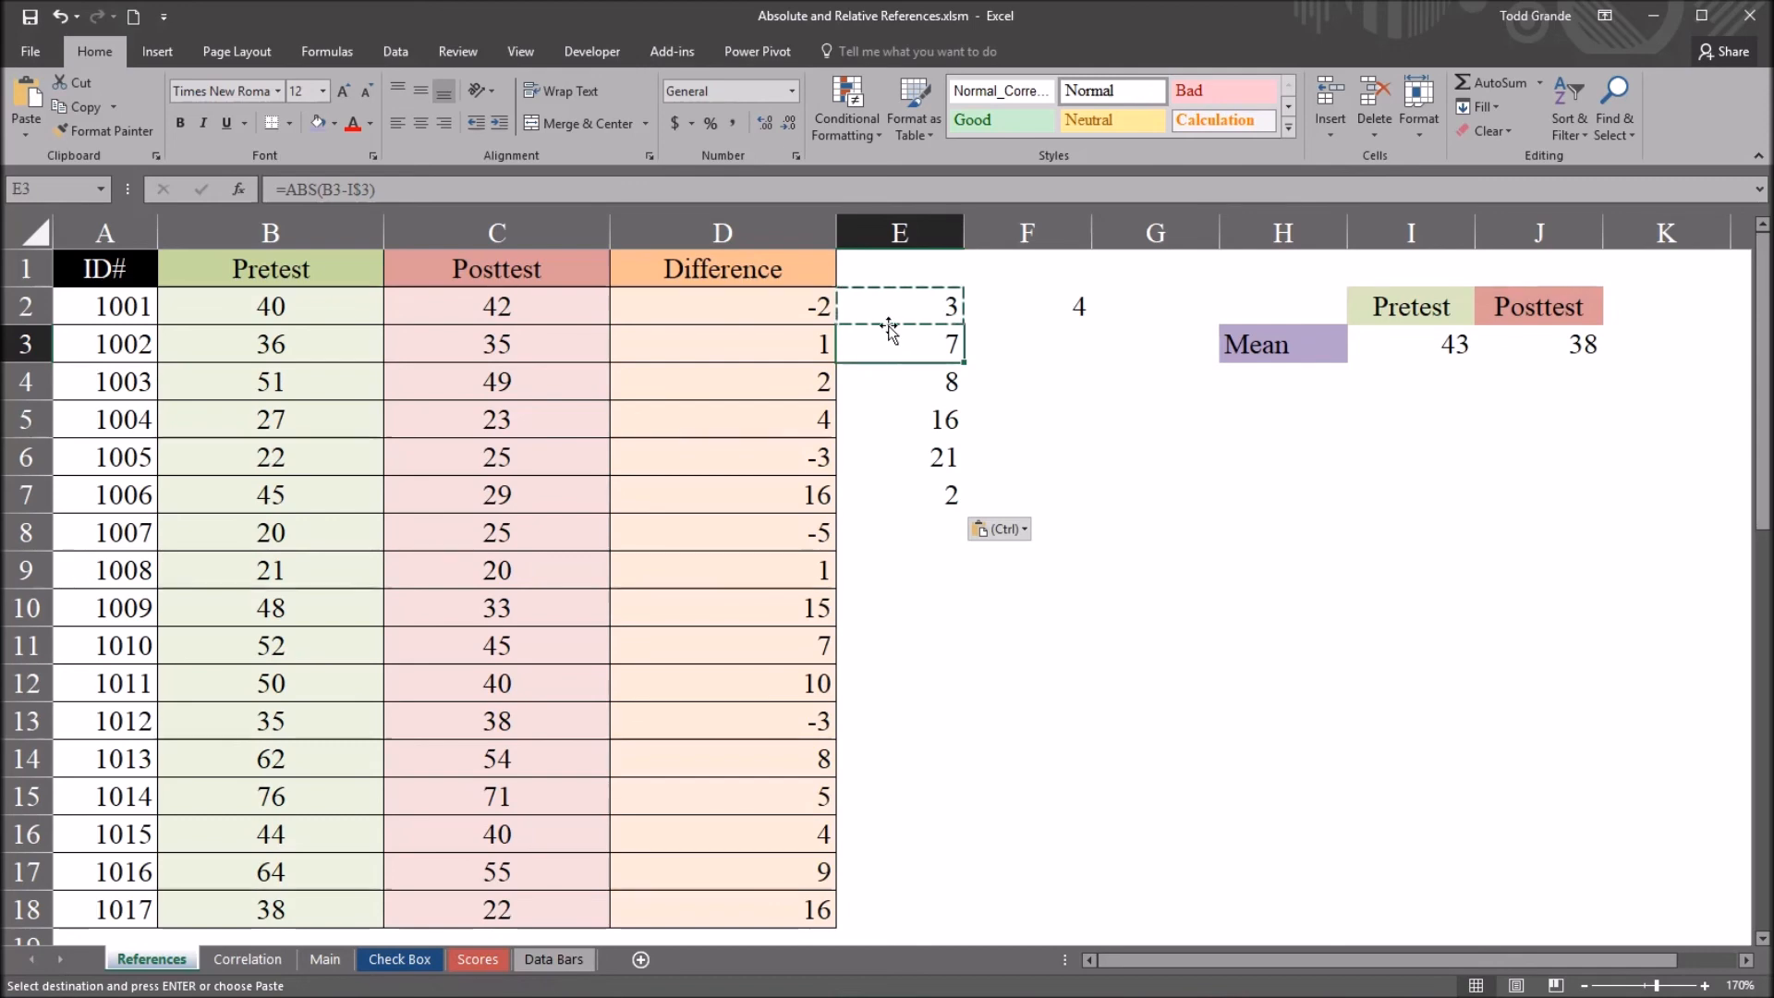
left_click_drag(889, 344, 901, 483)
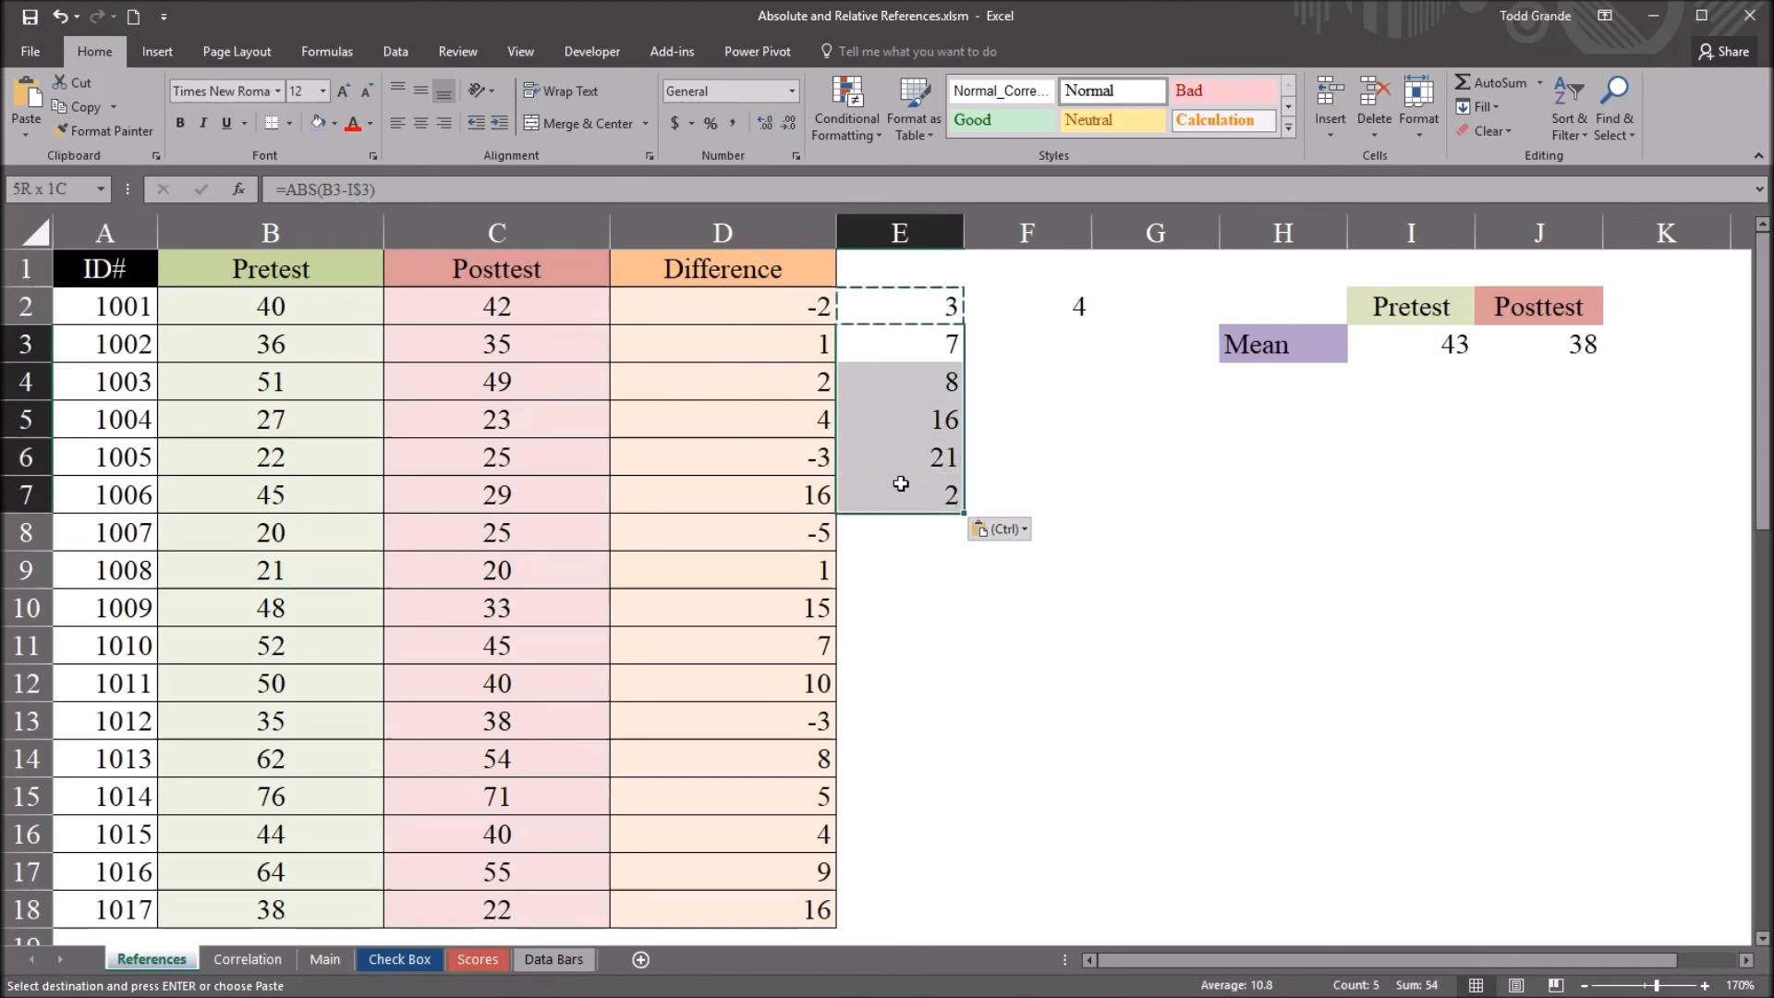
key("ctrl+z")
- Delete the residual formula in F2, review C2 and the AVERAGE formula in J3, and return to F2
left_click(1016, 354)
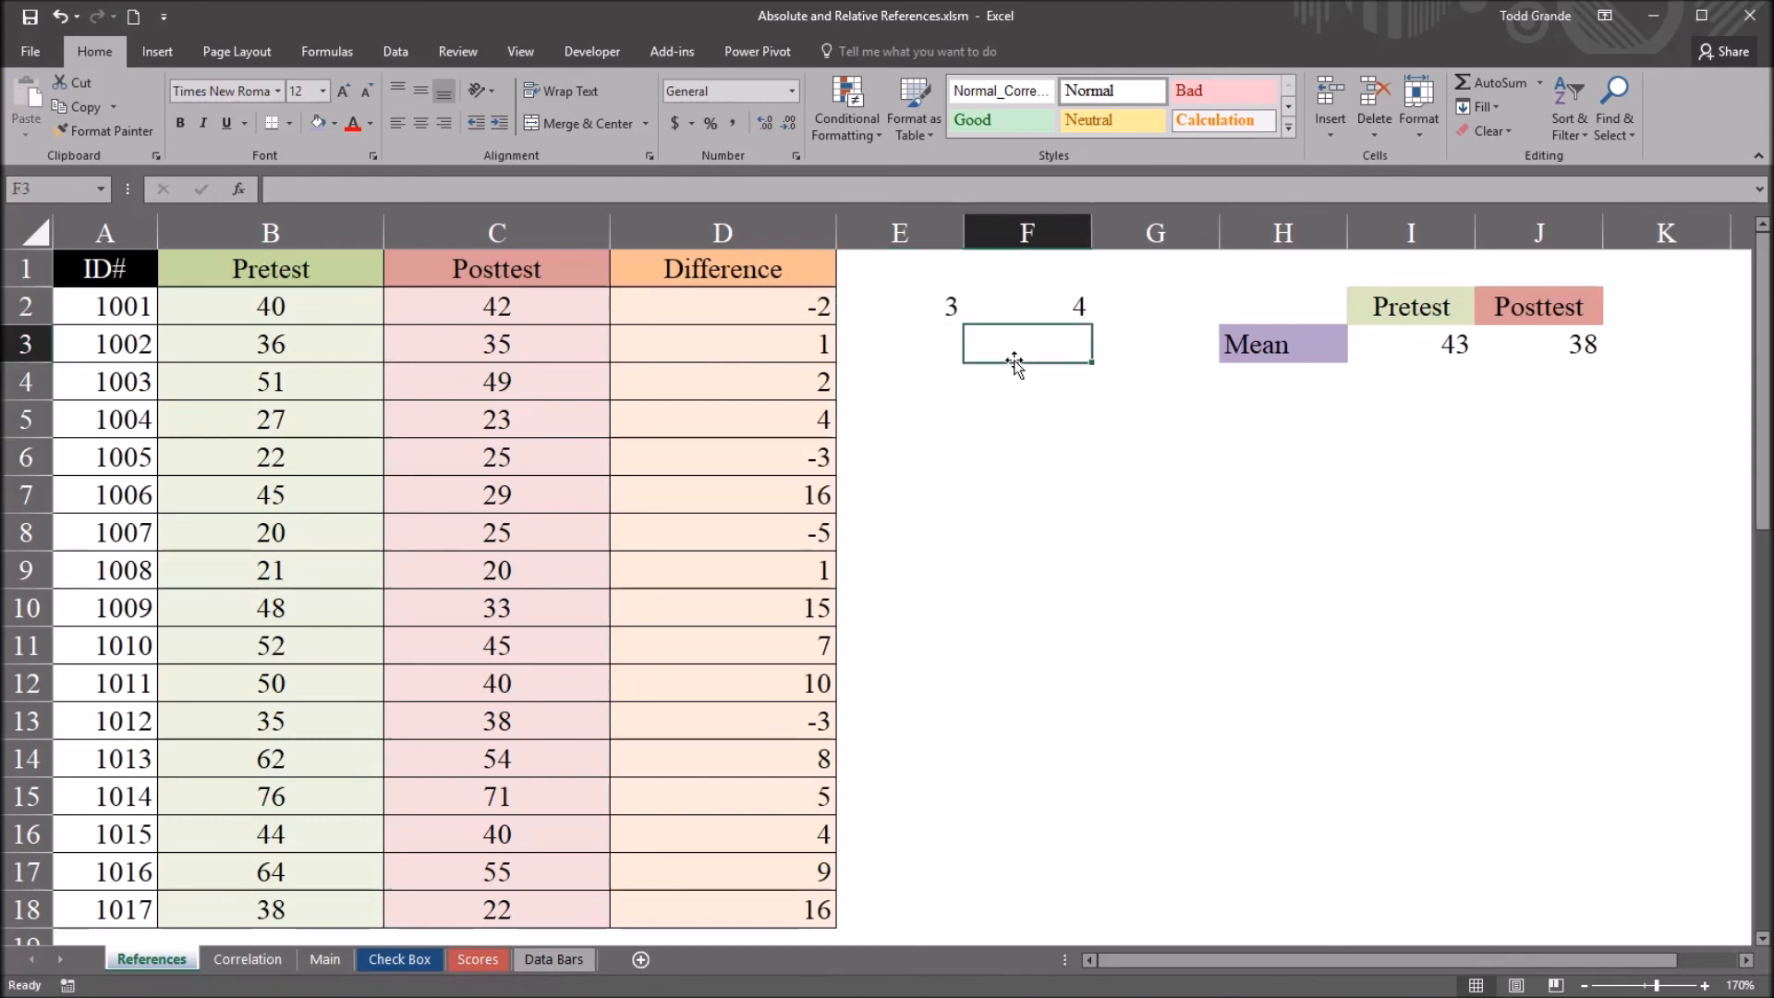
left_click(1028, 305)
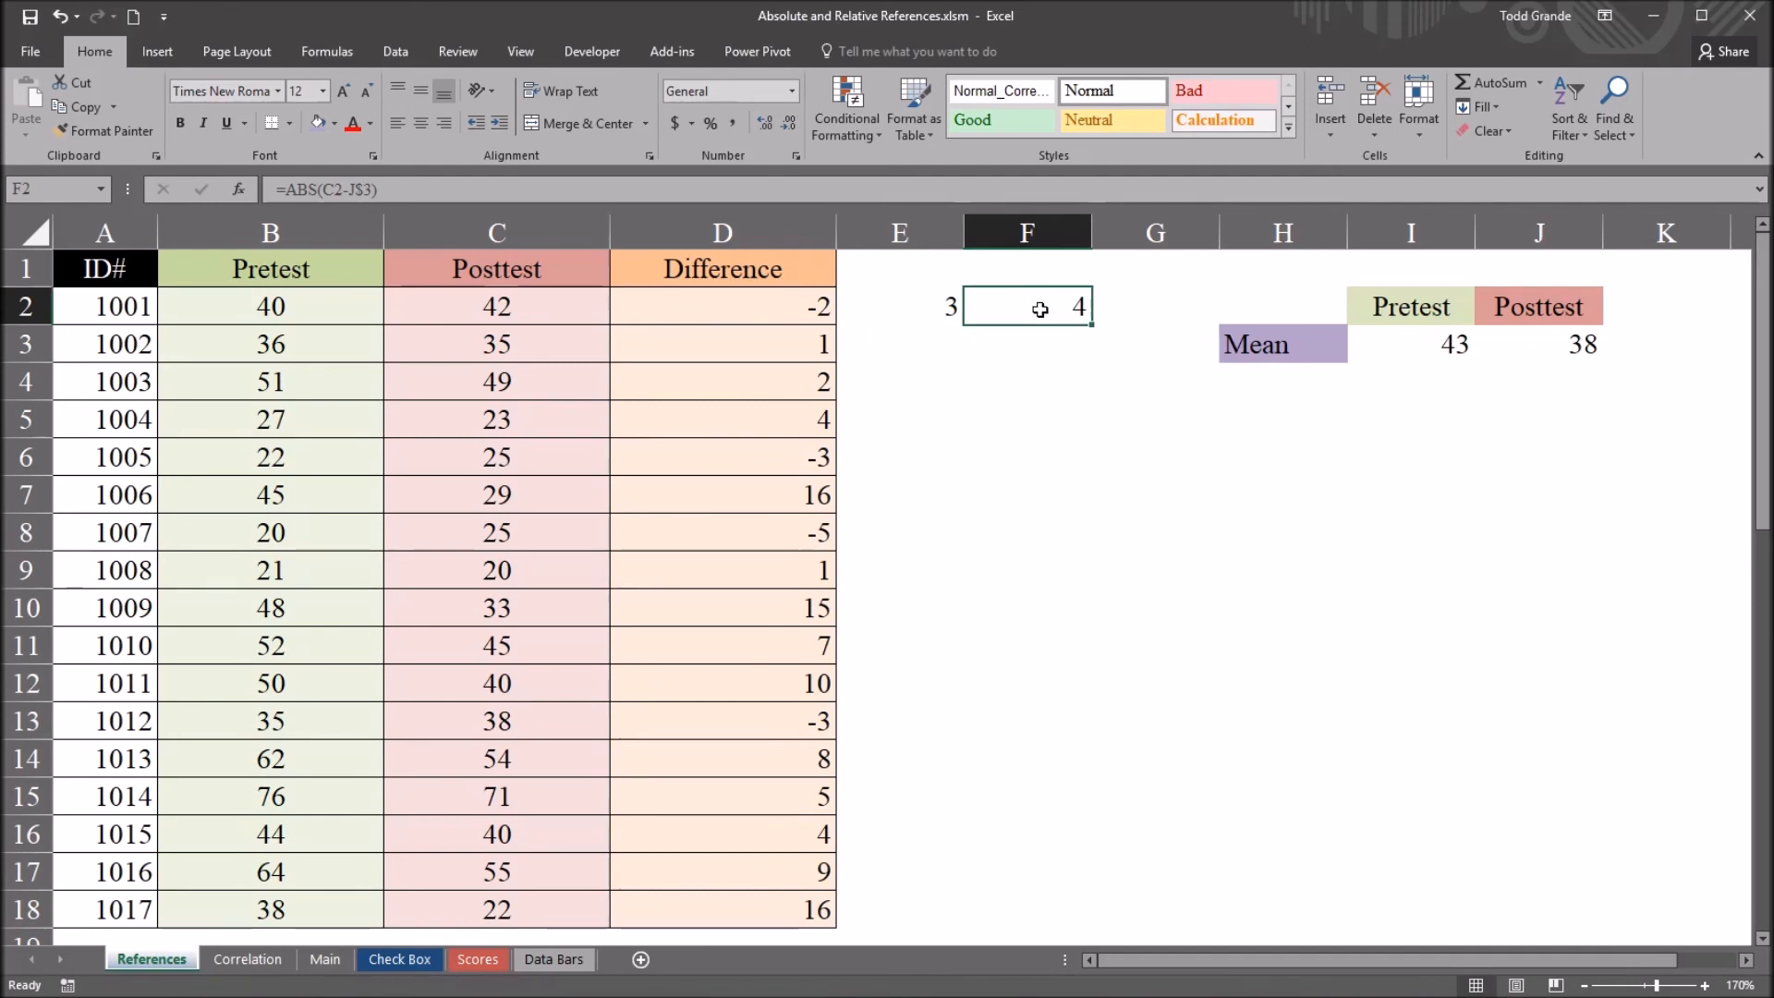
key("Delete")
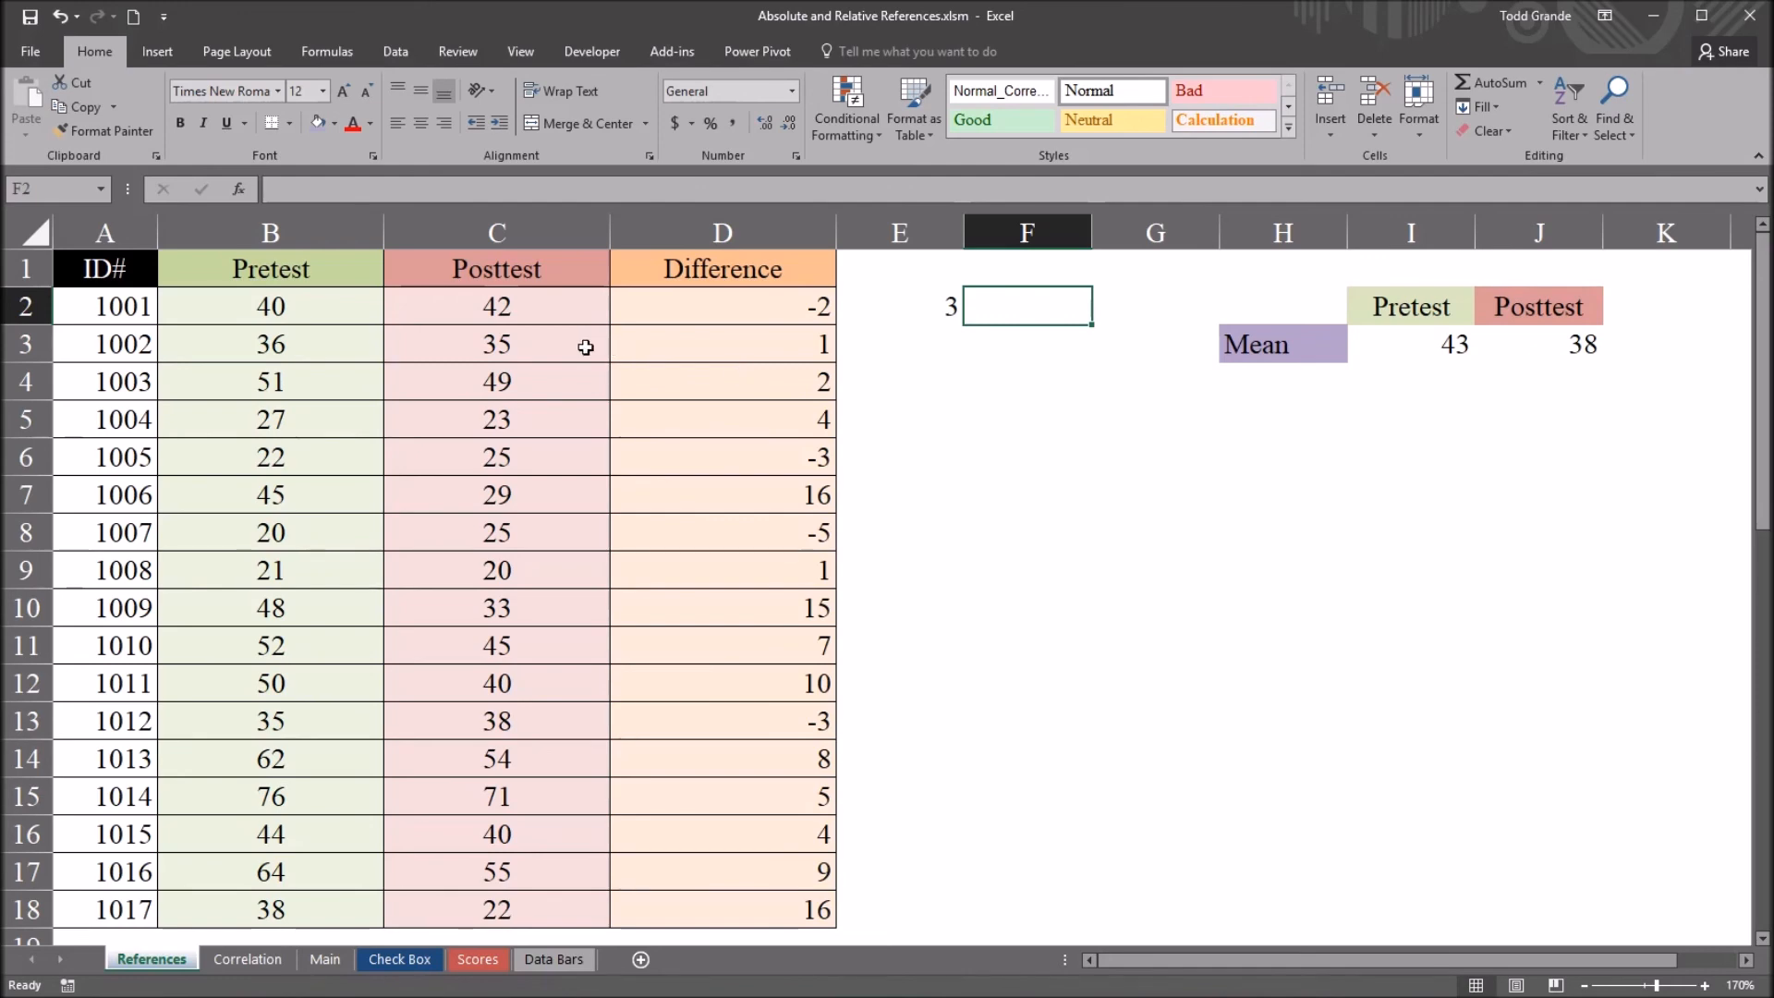
left_click(519, 315)
left_click(1516, 343)
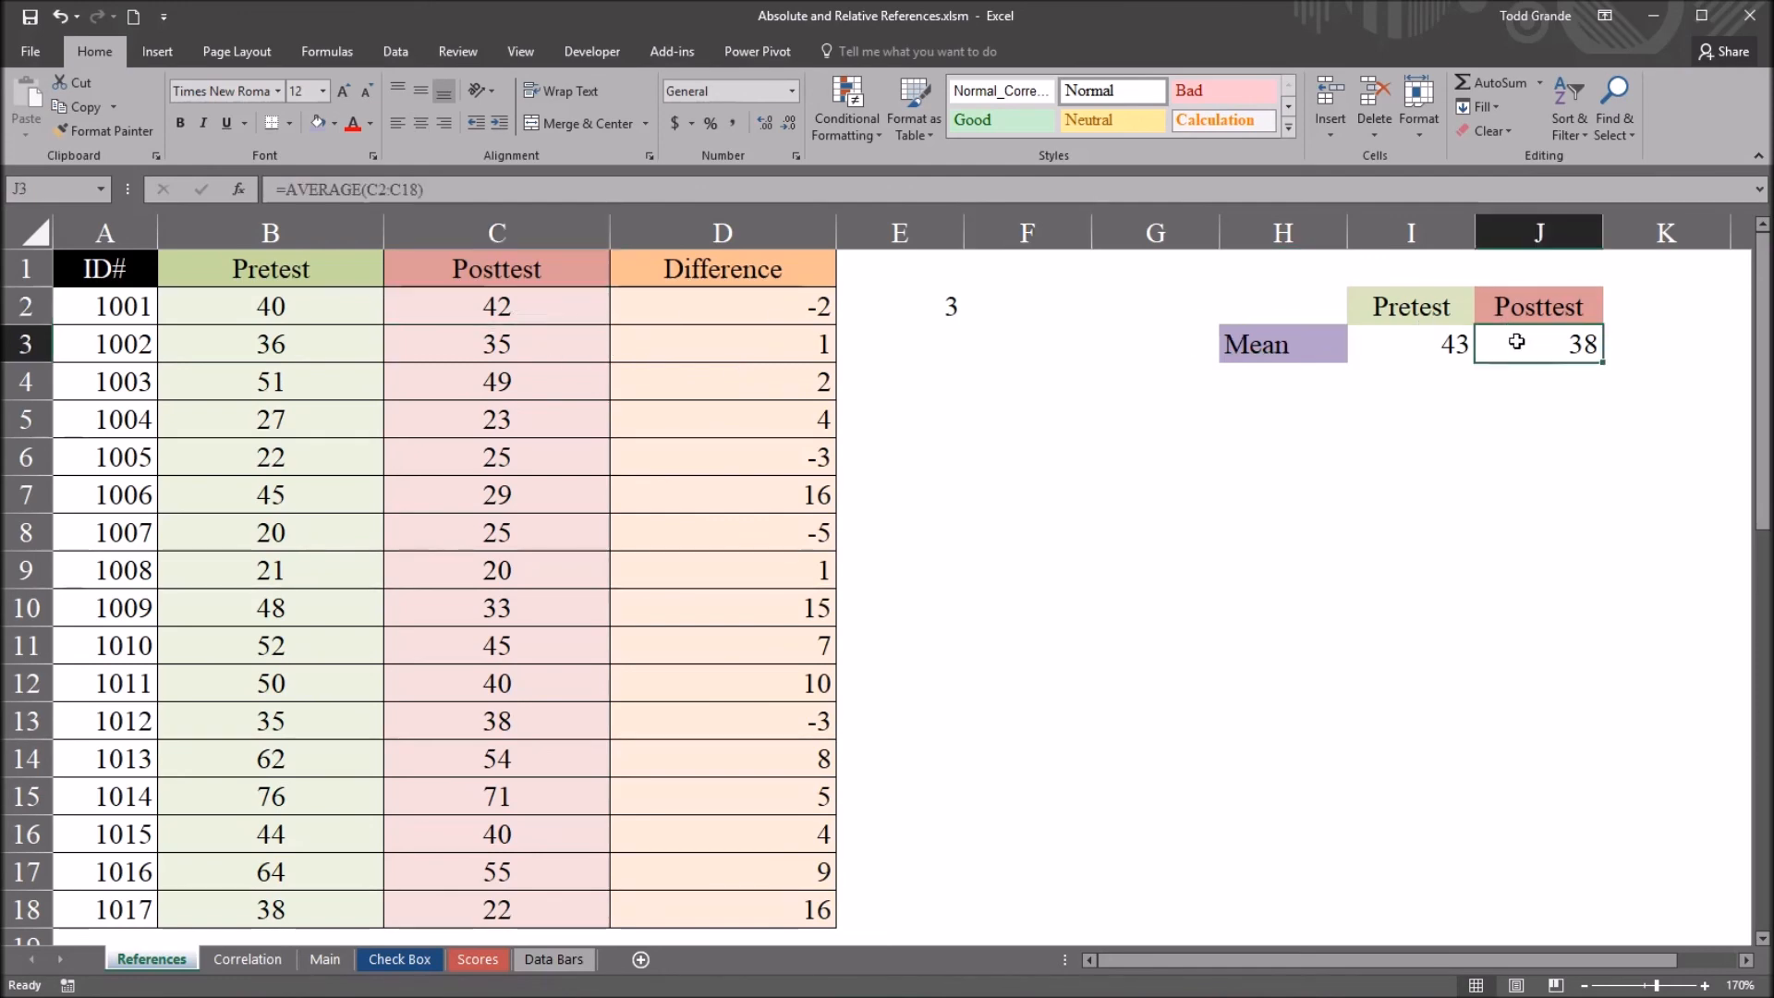
left_click(1067, 312)
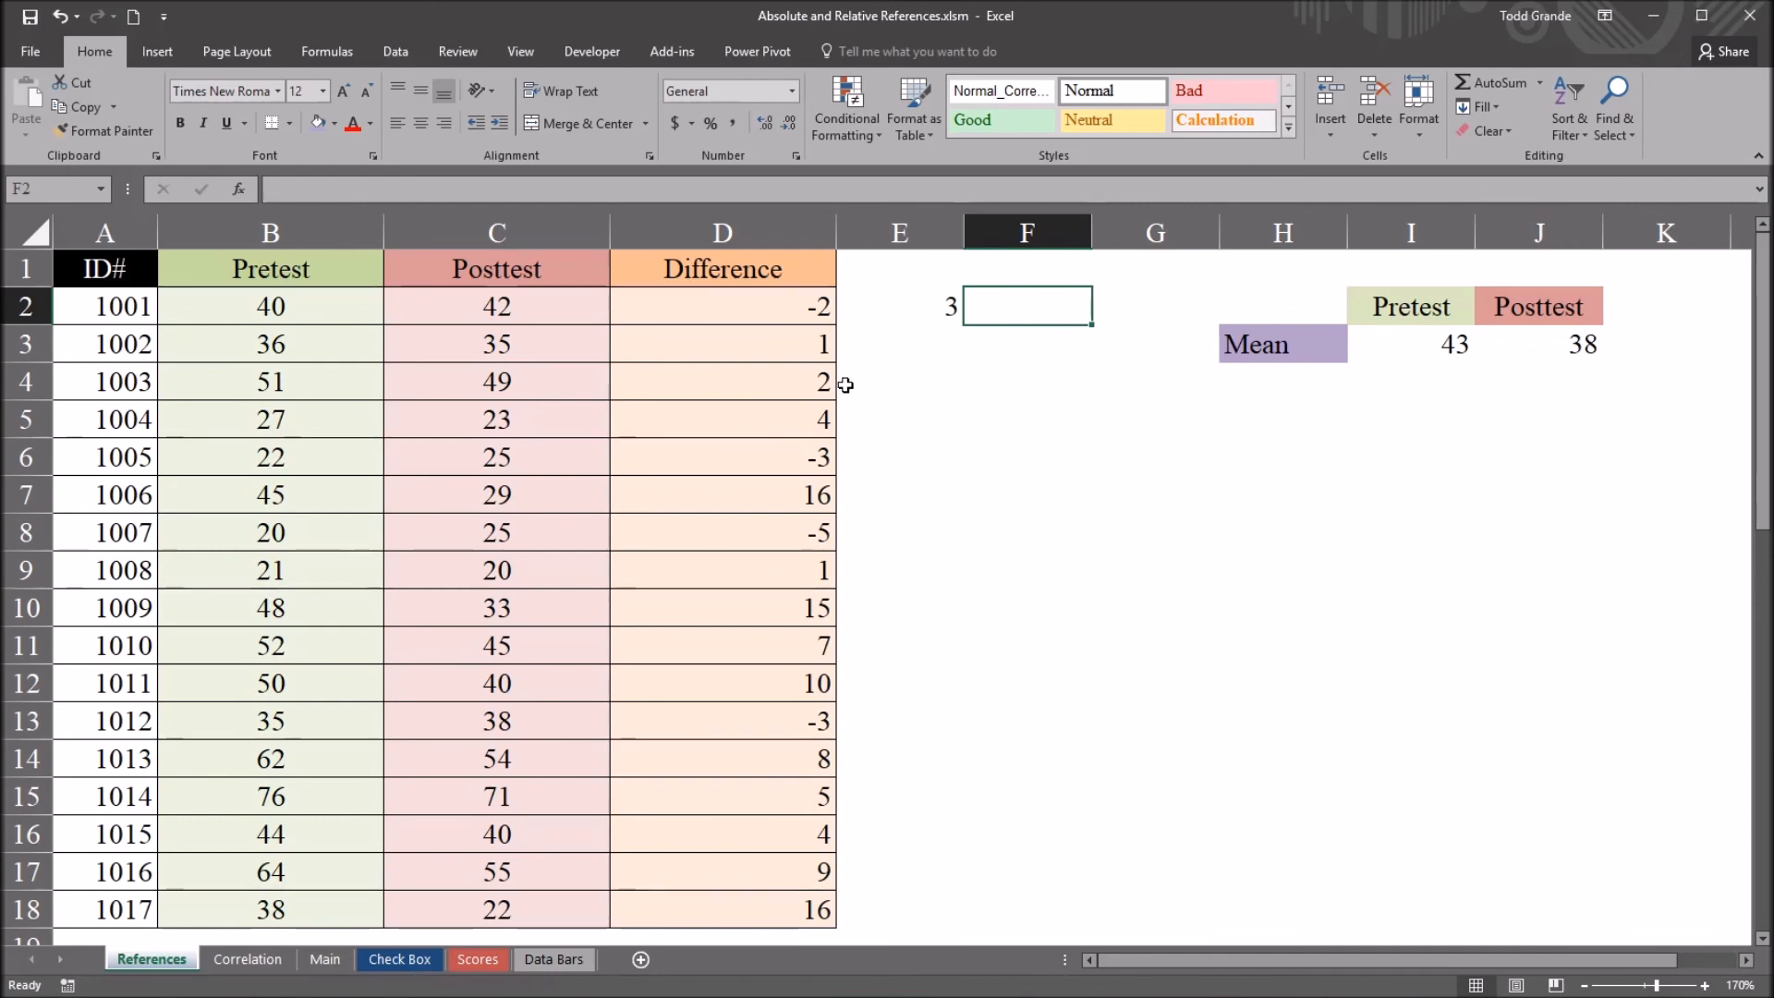
- Select F2:F18 to receive the Posttest residual formula
left_click_drag(1012, 317, 1029, 913)
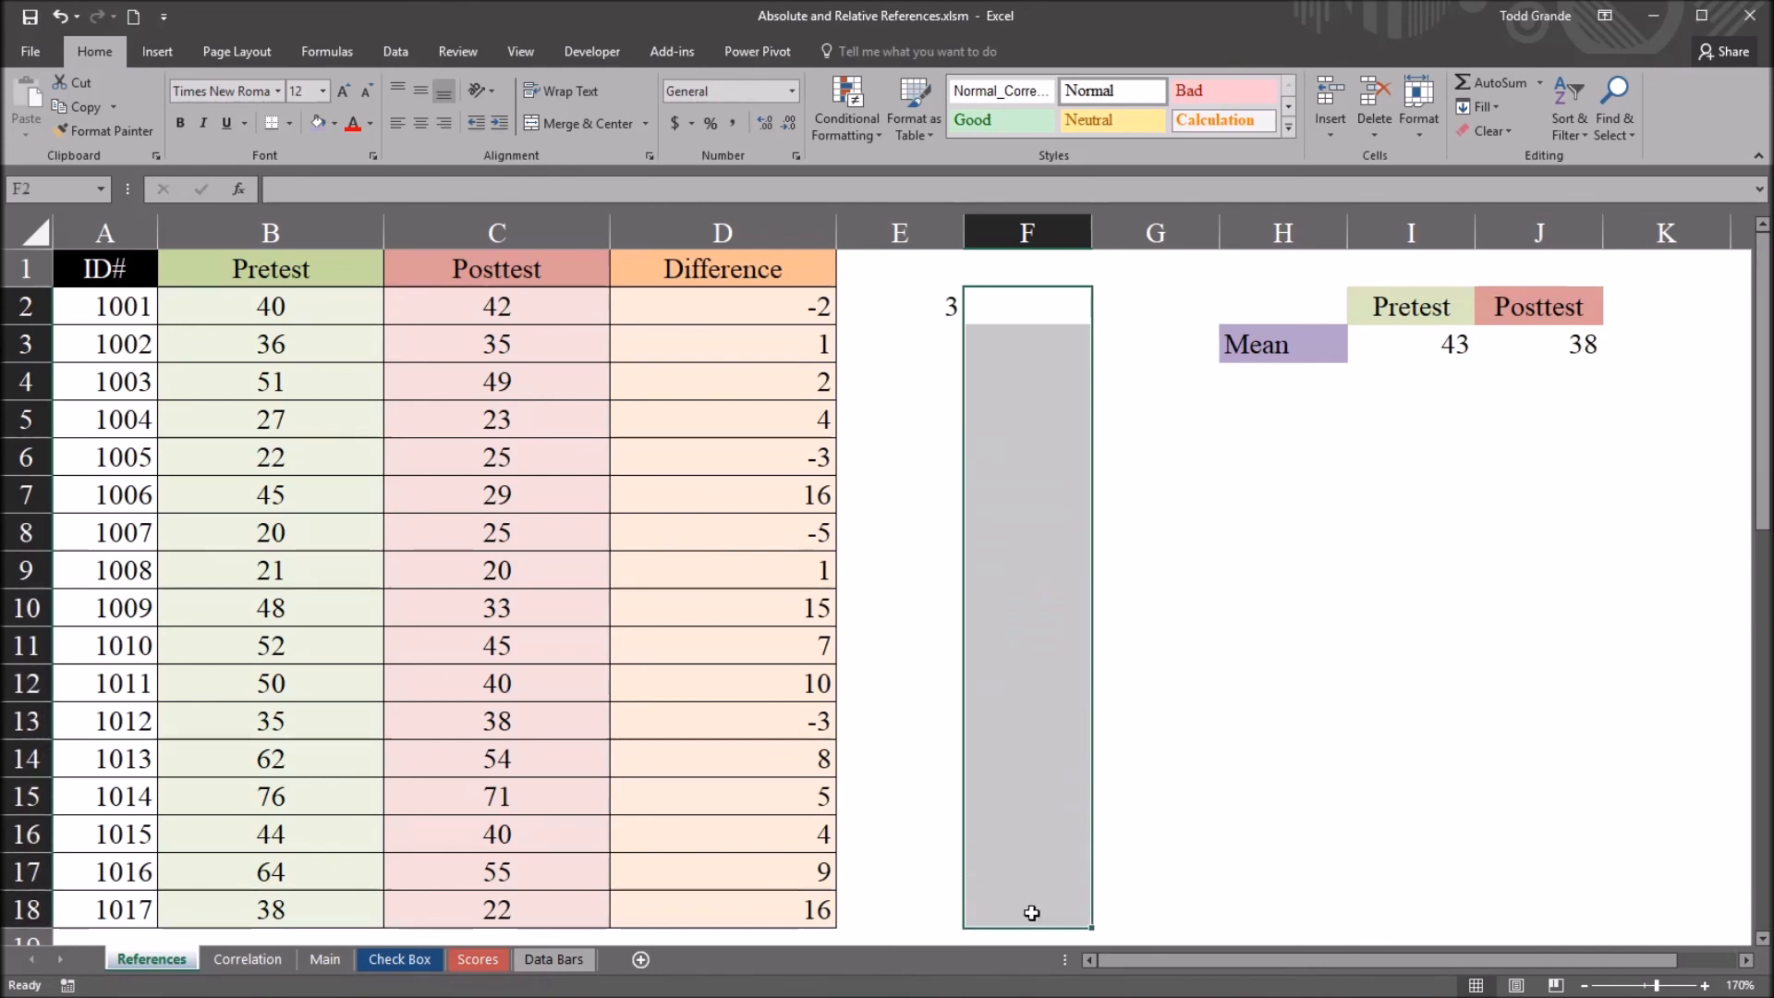
left_click(1010, 317)
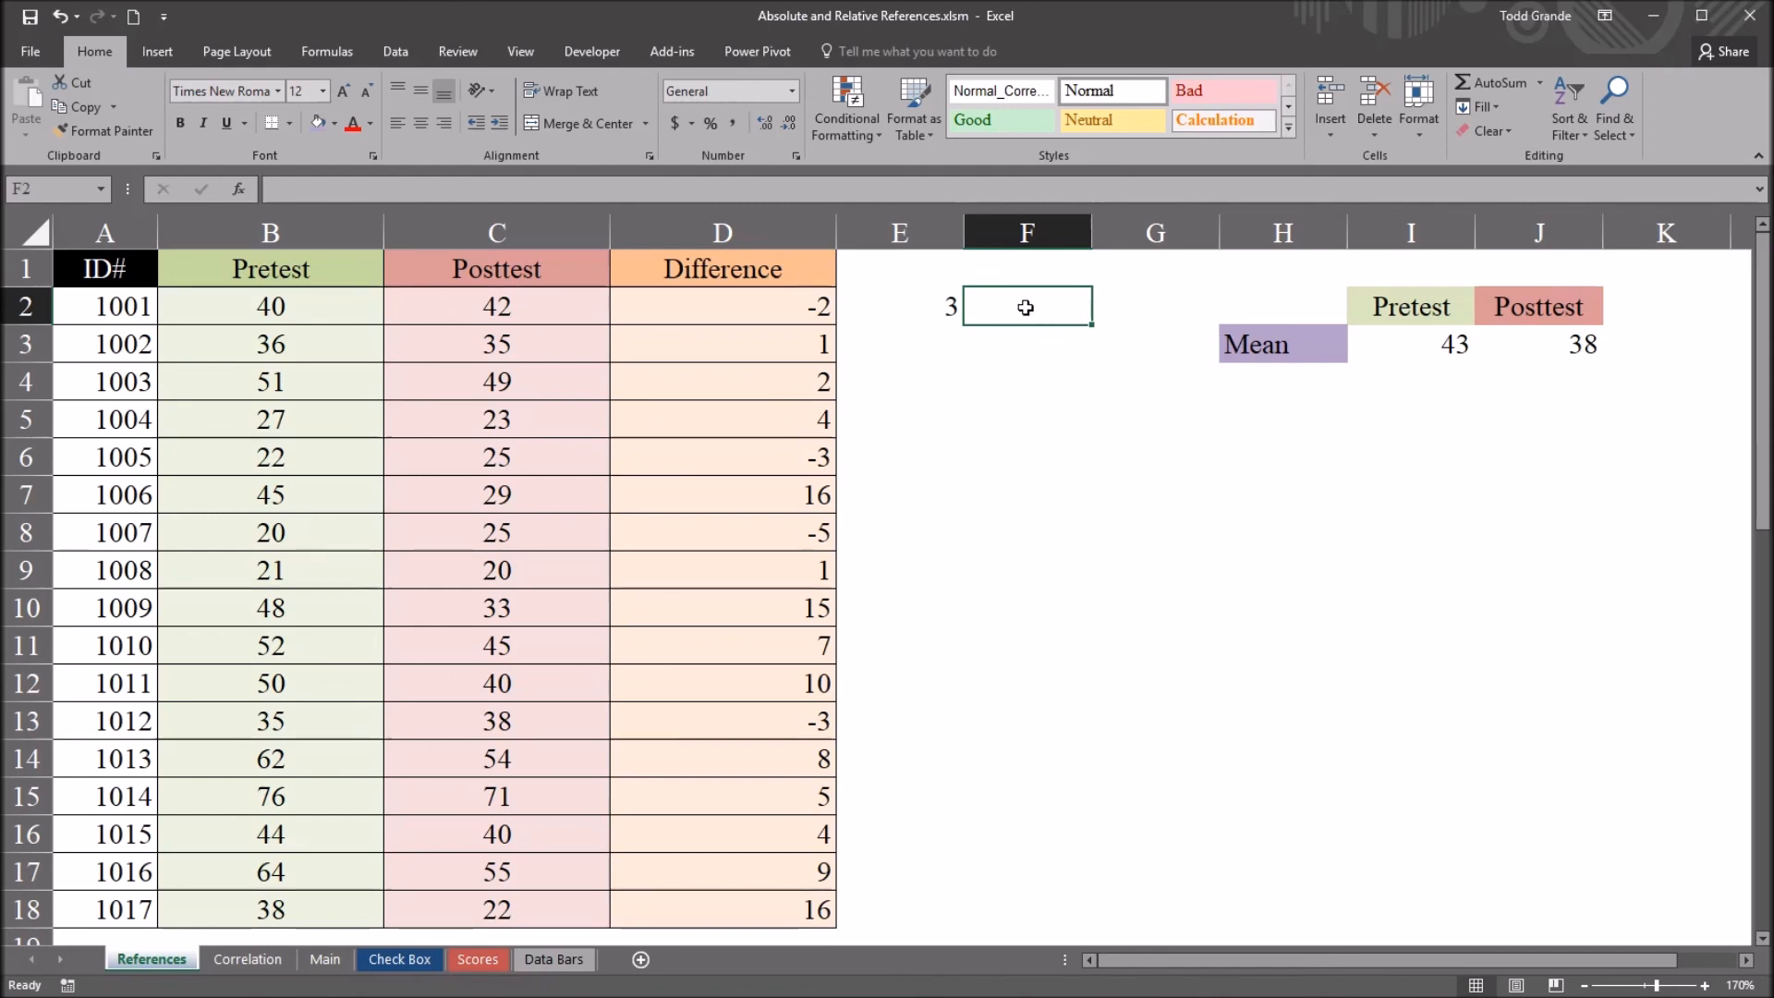
mouse_move(1026, 309)
left_mouse_down()
mouse_move(1054, 614)
mouse_move(1026, 914)
left_mouse_up()
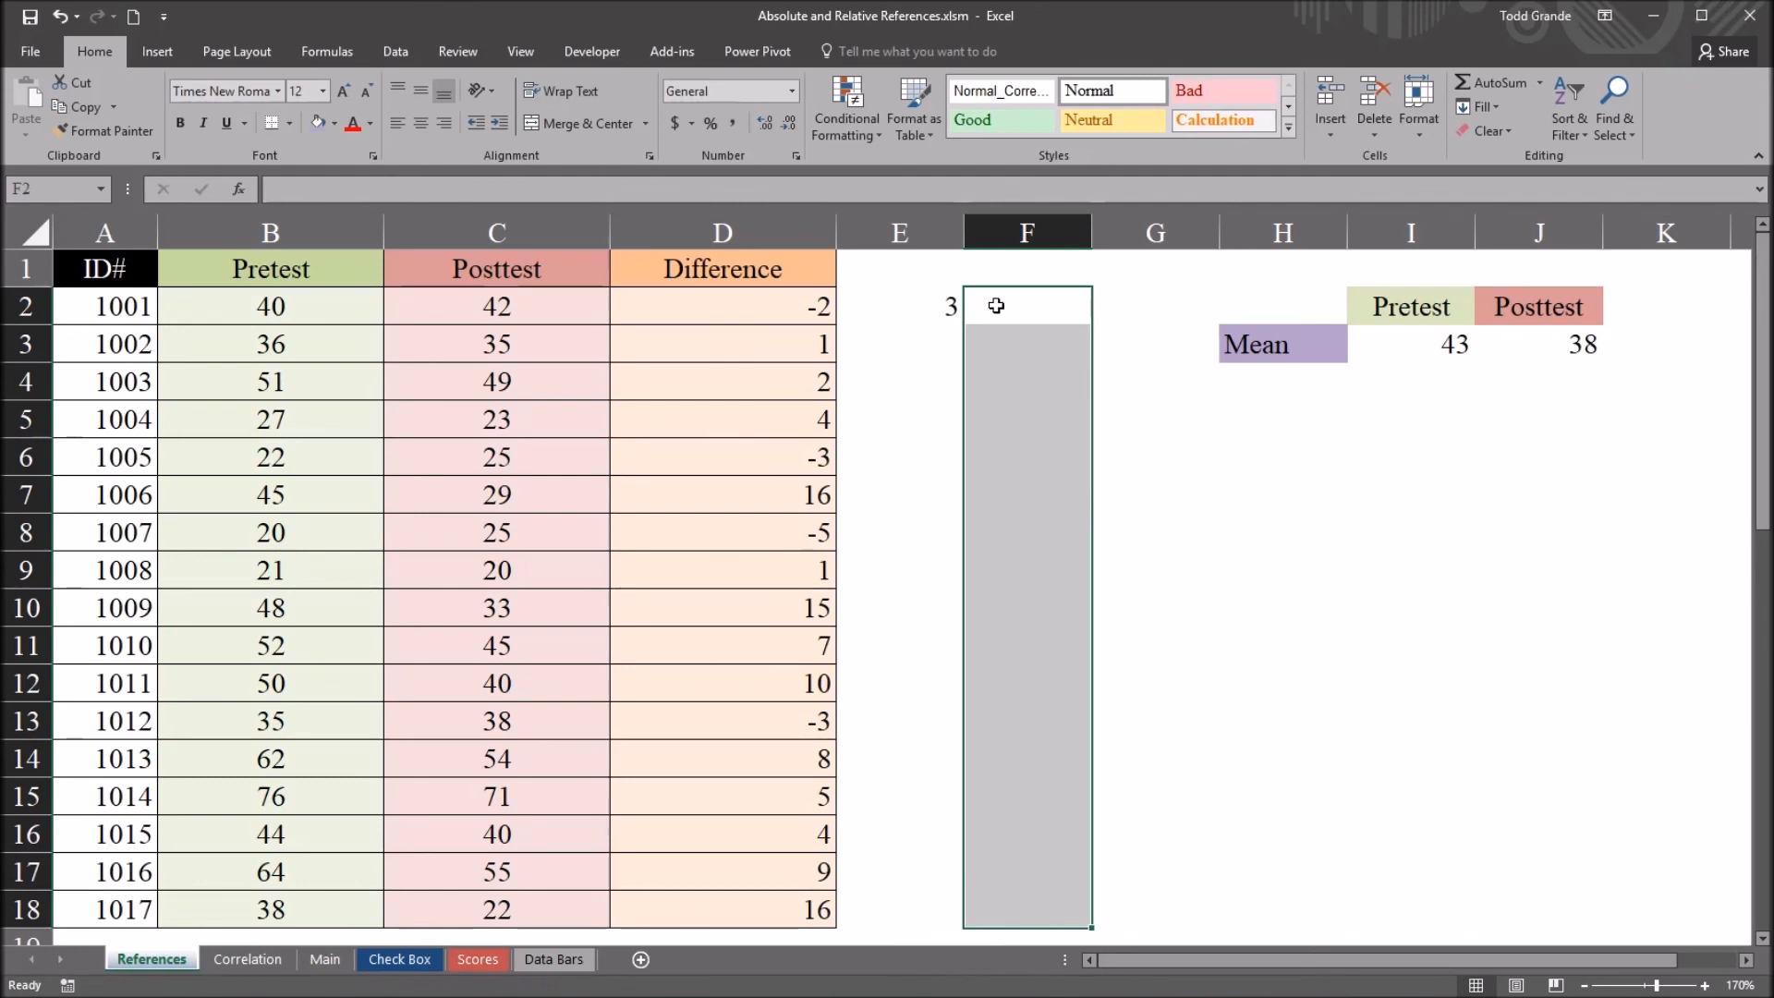
type("=")
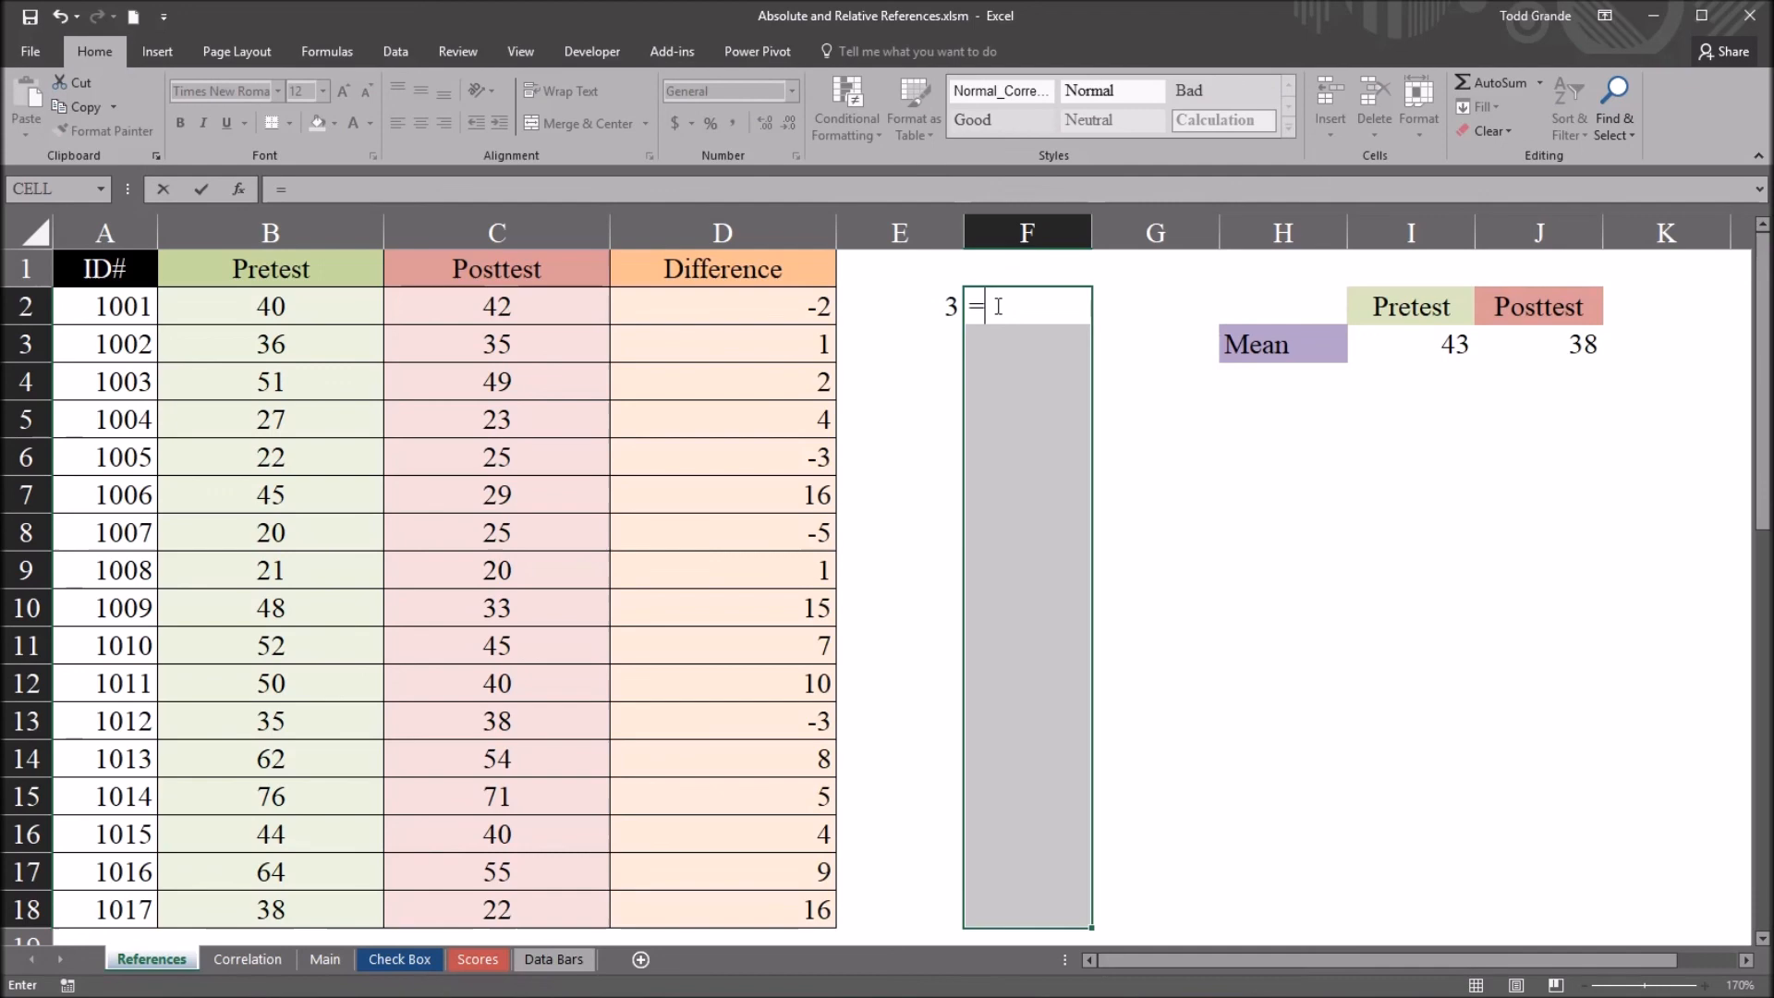
type("abs")
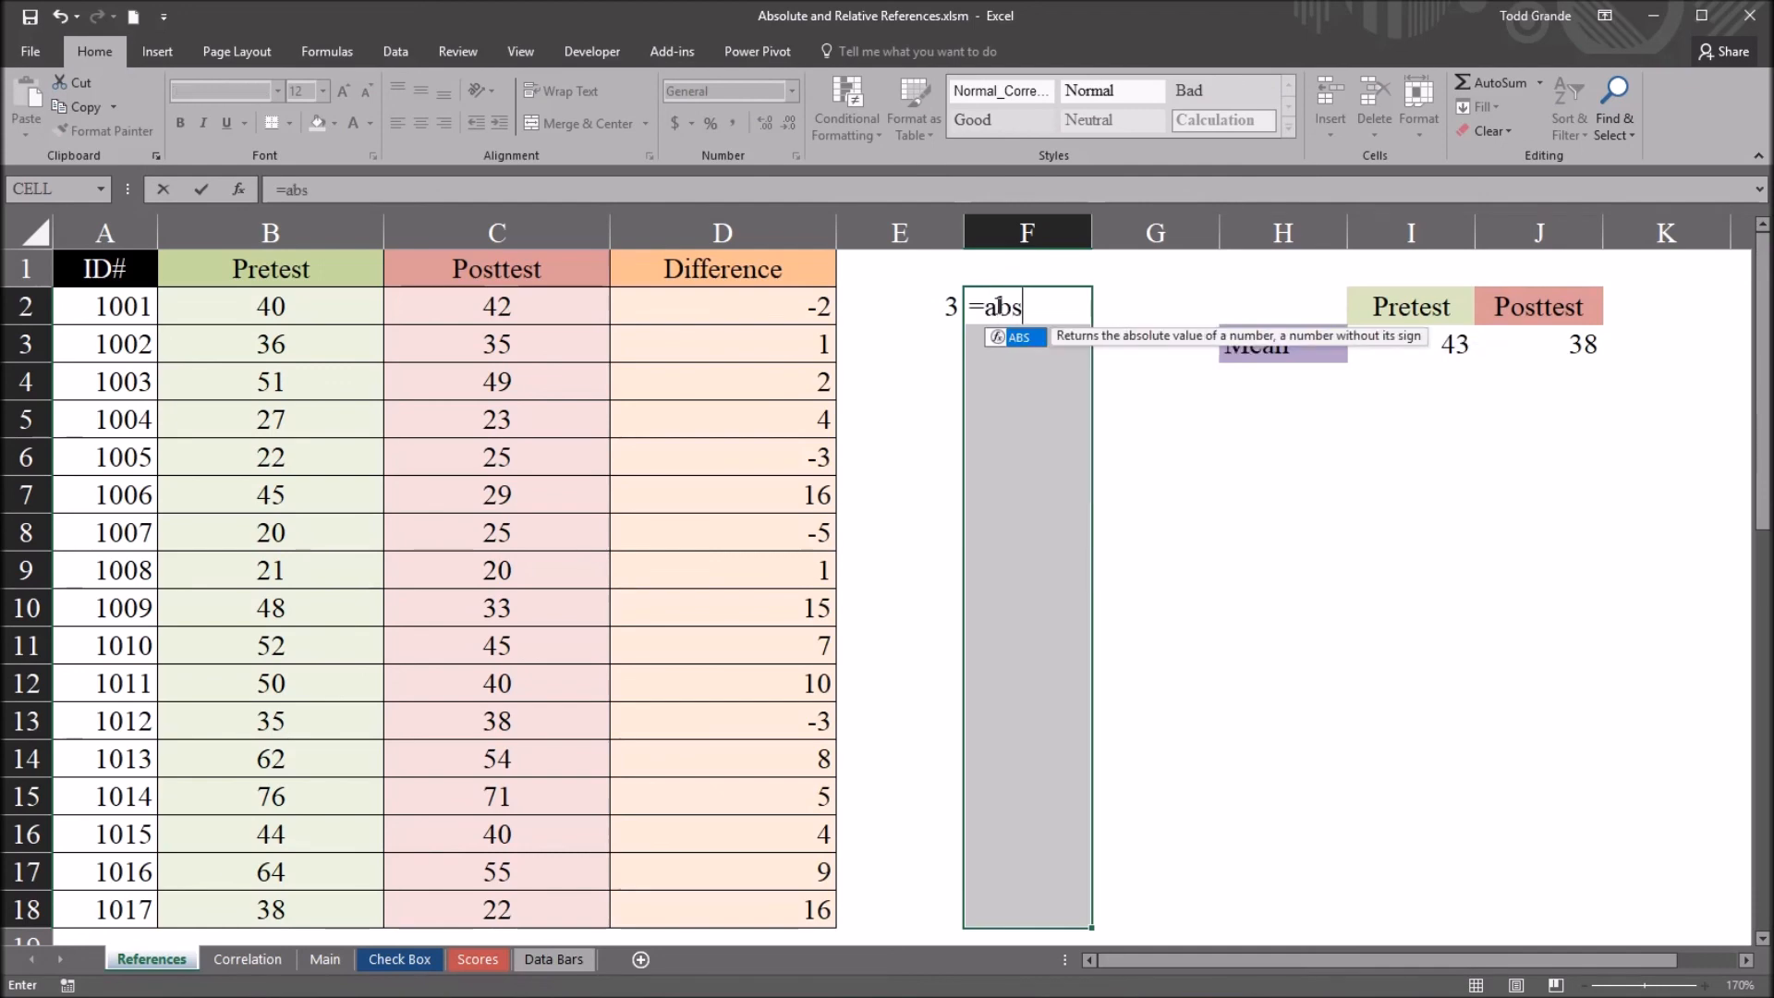
type("(")
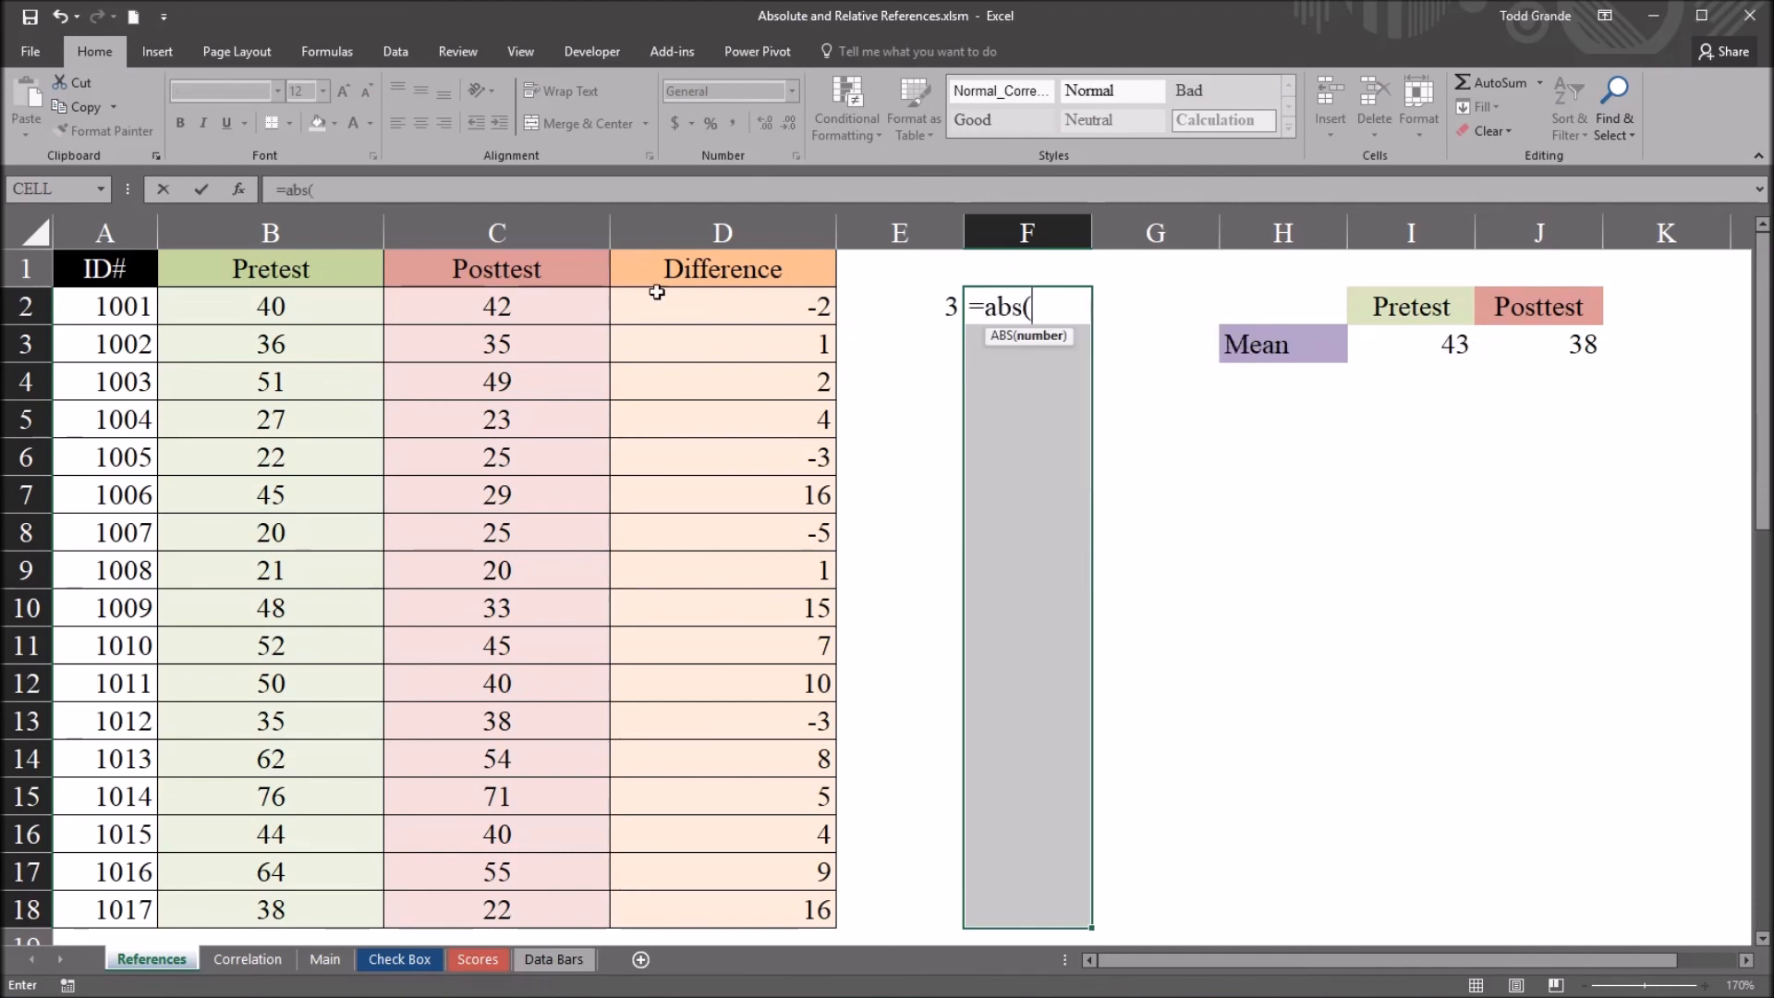
- Enter =ABS(C2-J$3) into all of F2:F18 at once with Ctrl+Enter, starting 4, 3, 11, 15
left_click(483, 308)
type("-")
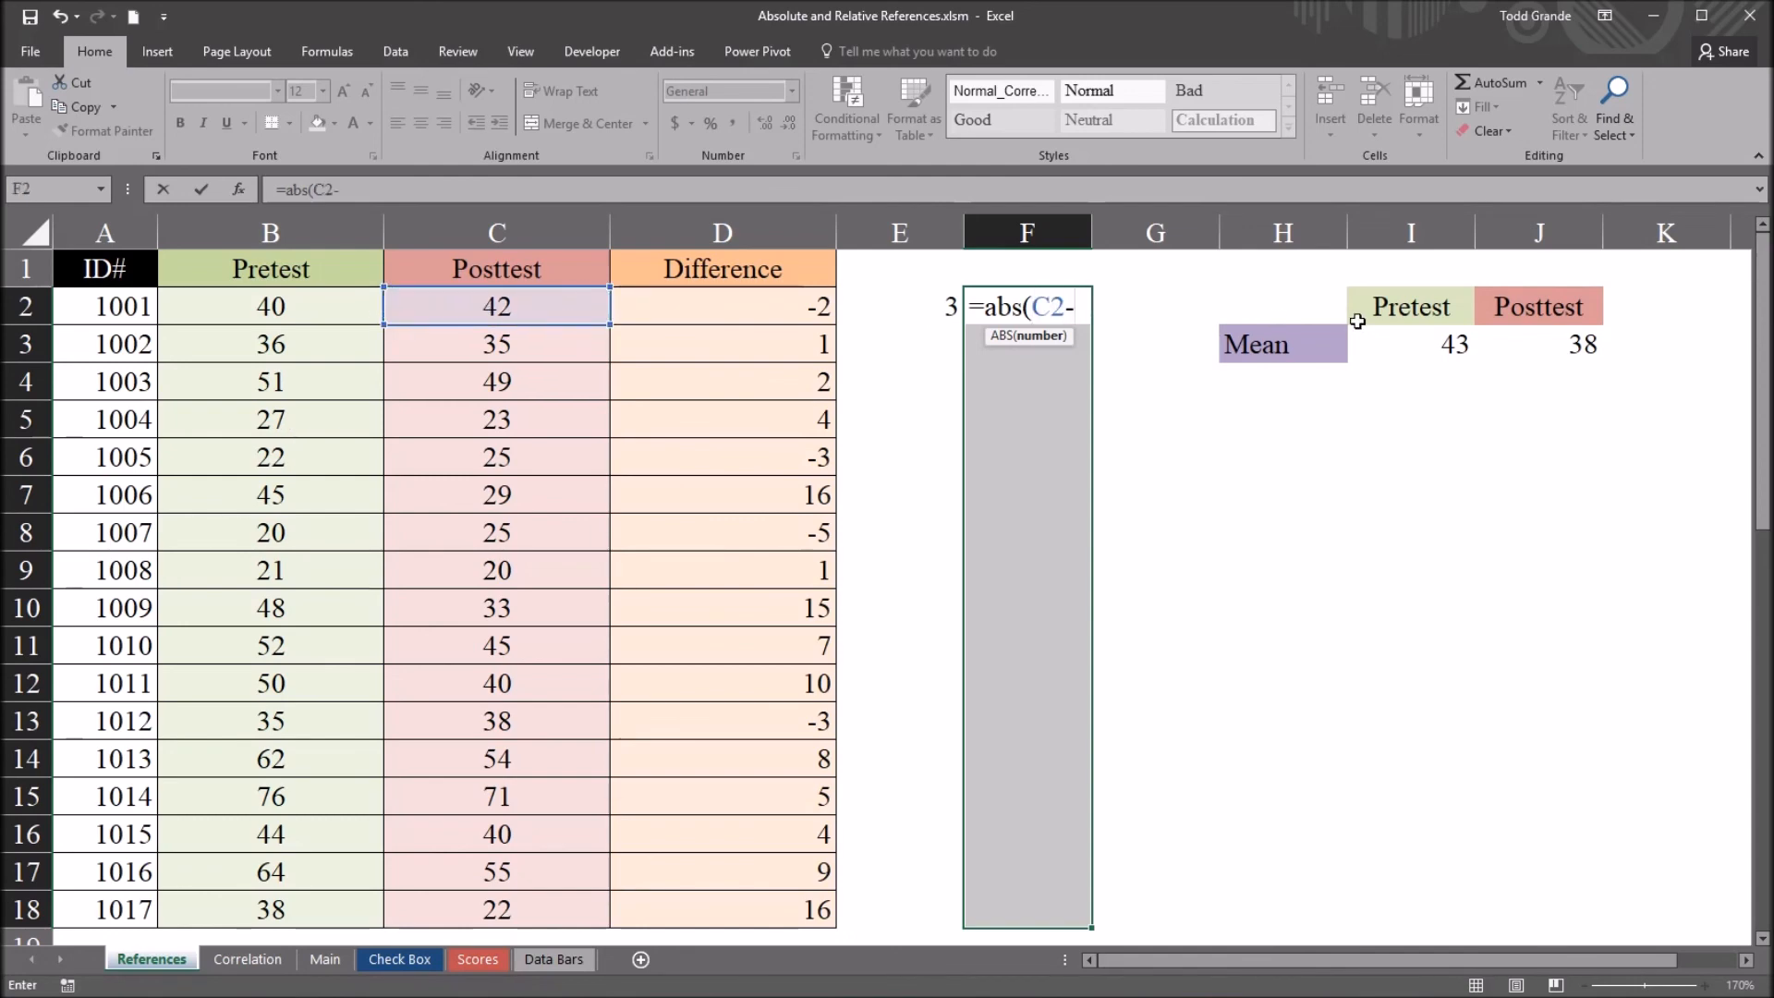
left_click(1515, 346)
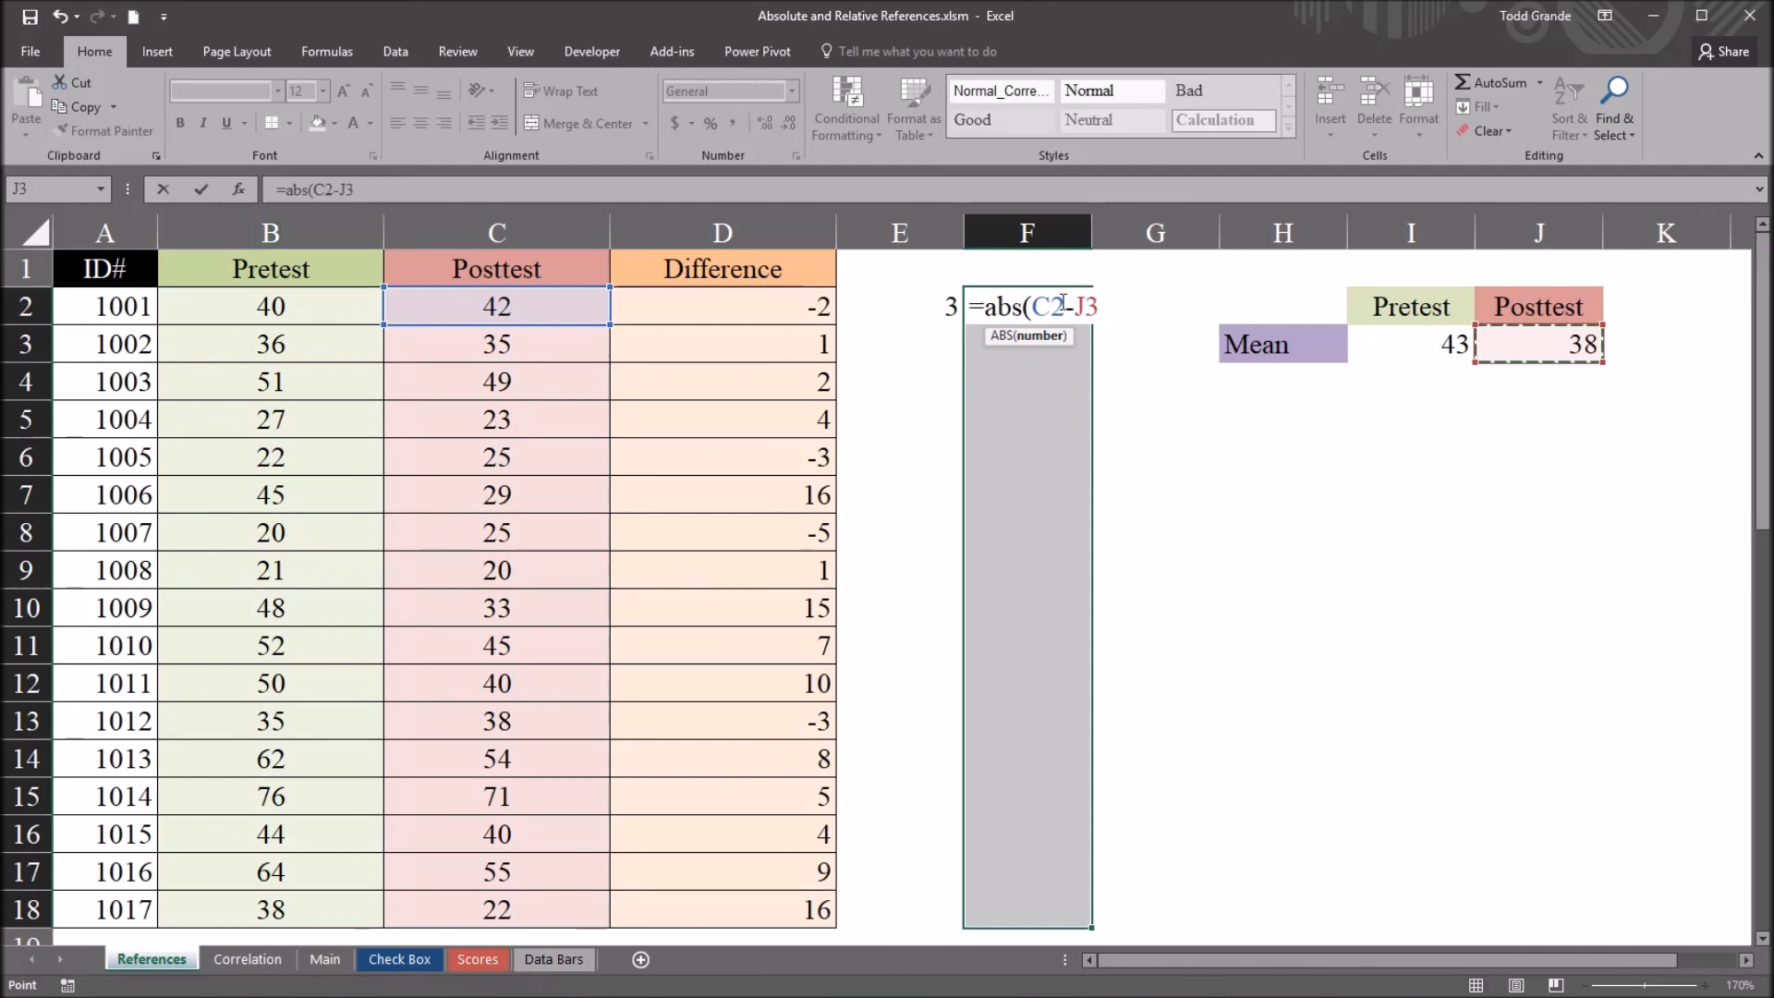
left_click(1090, 306)
type("$3")
type(")")
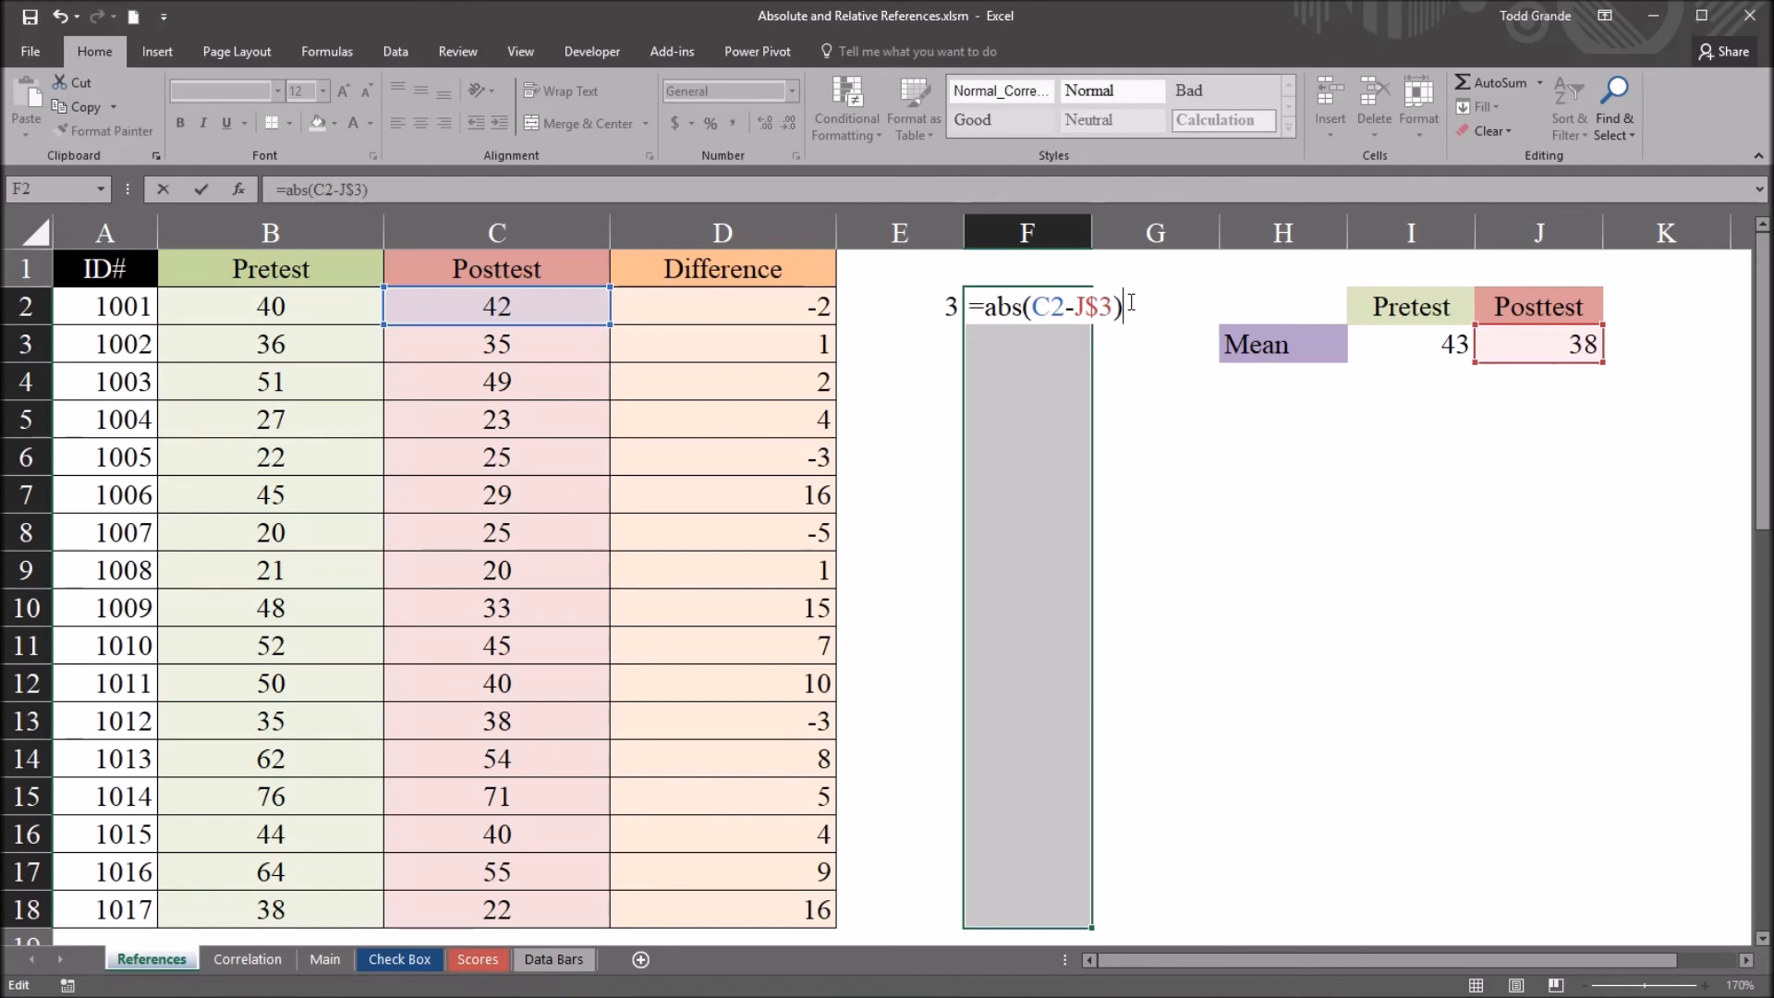
key("ctrl+Return")
left_click(1036, 318)
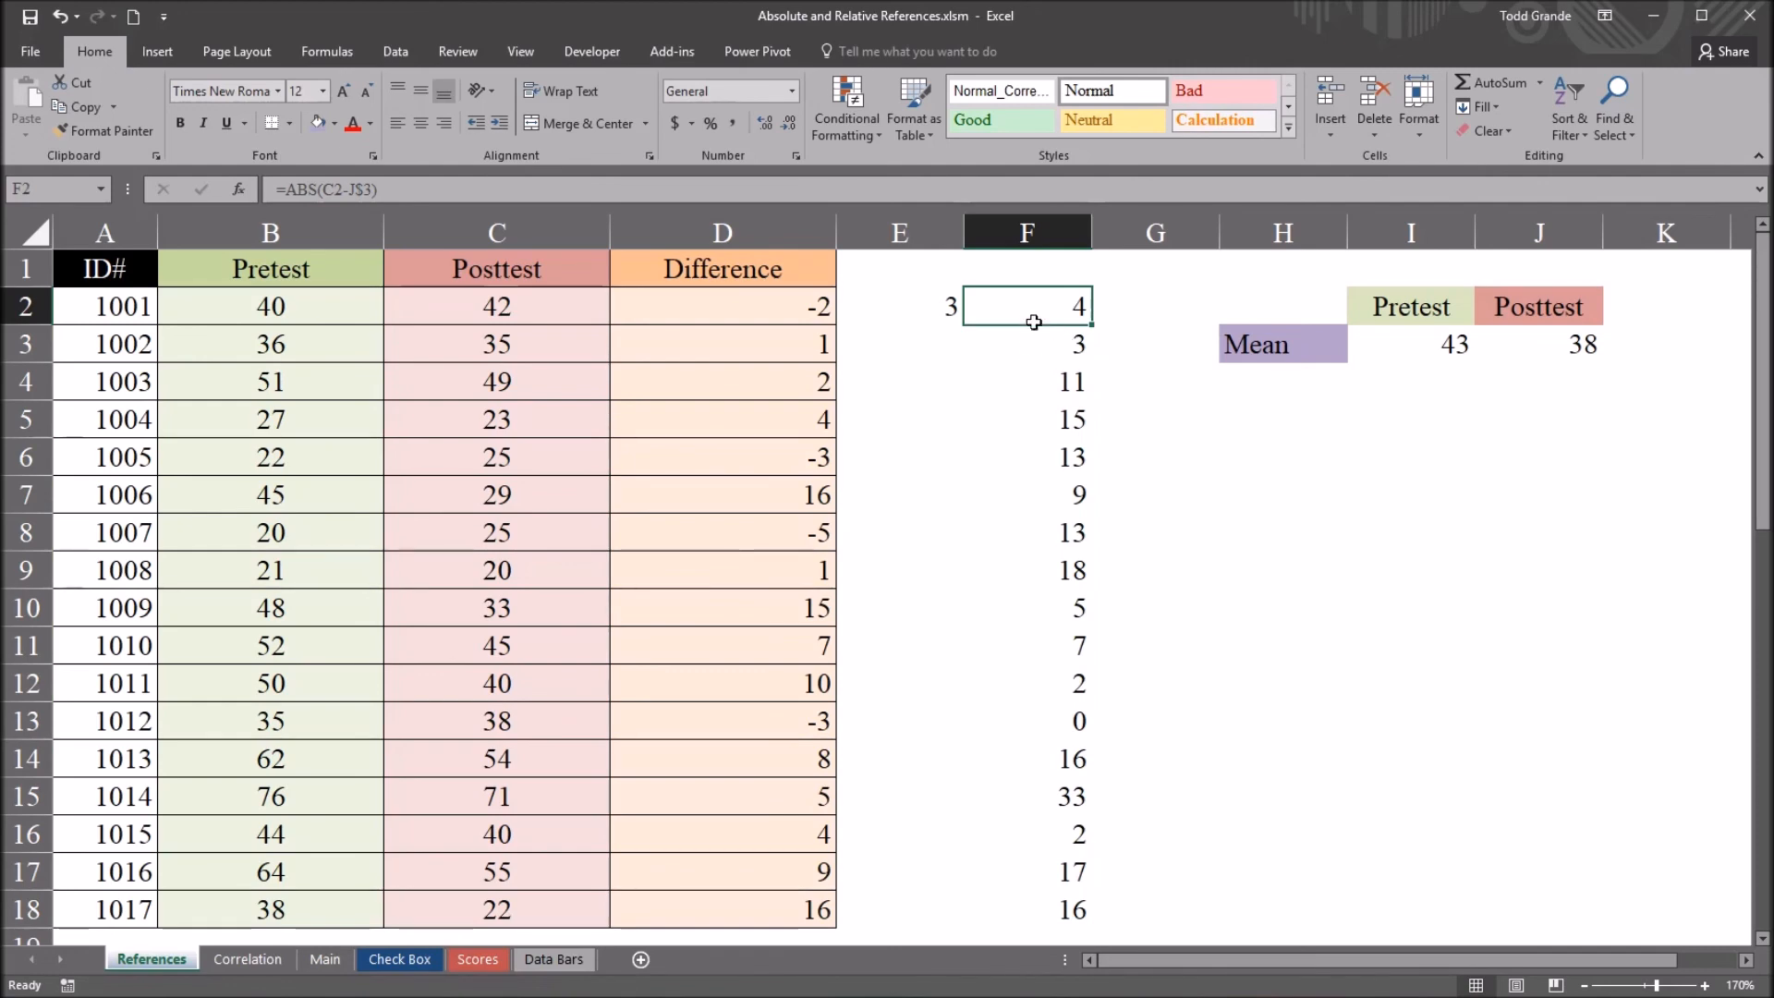
left_click(1034, 350)
left_click(1037, 395)
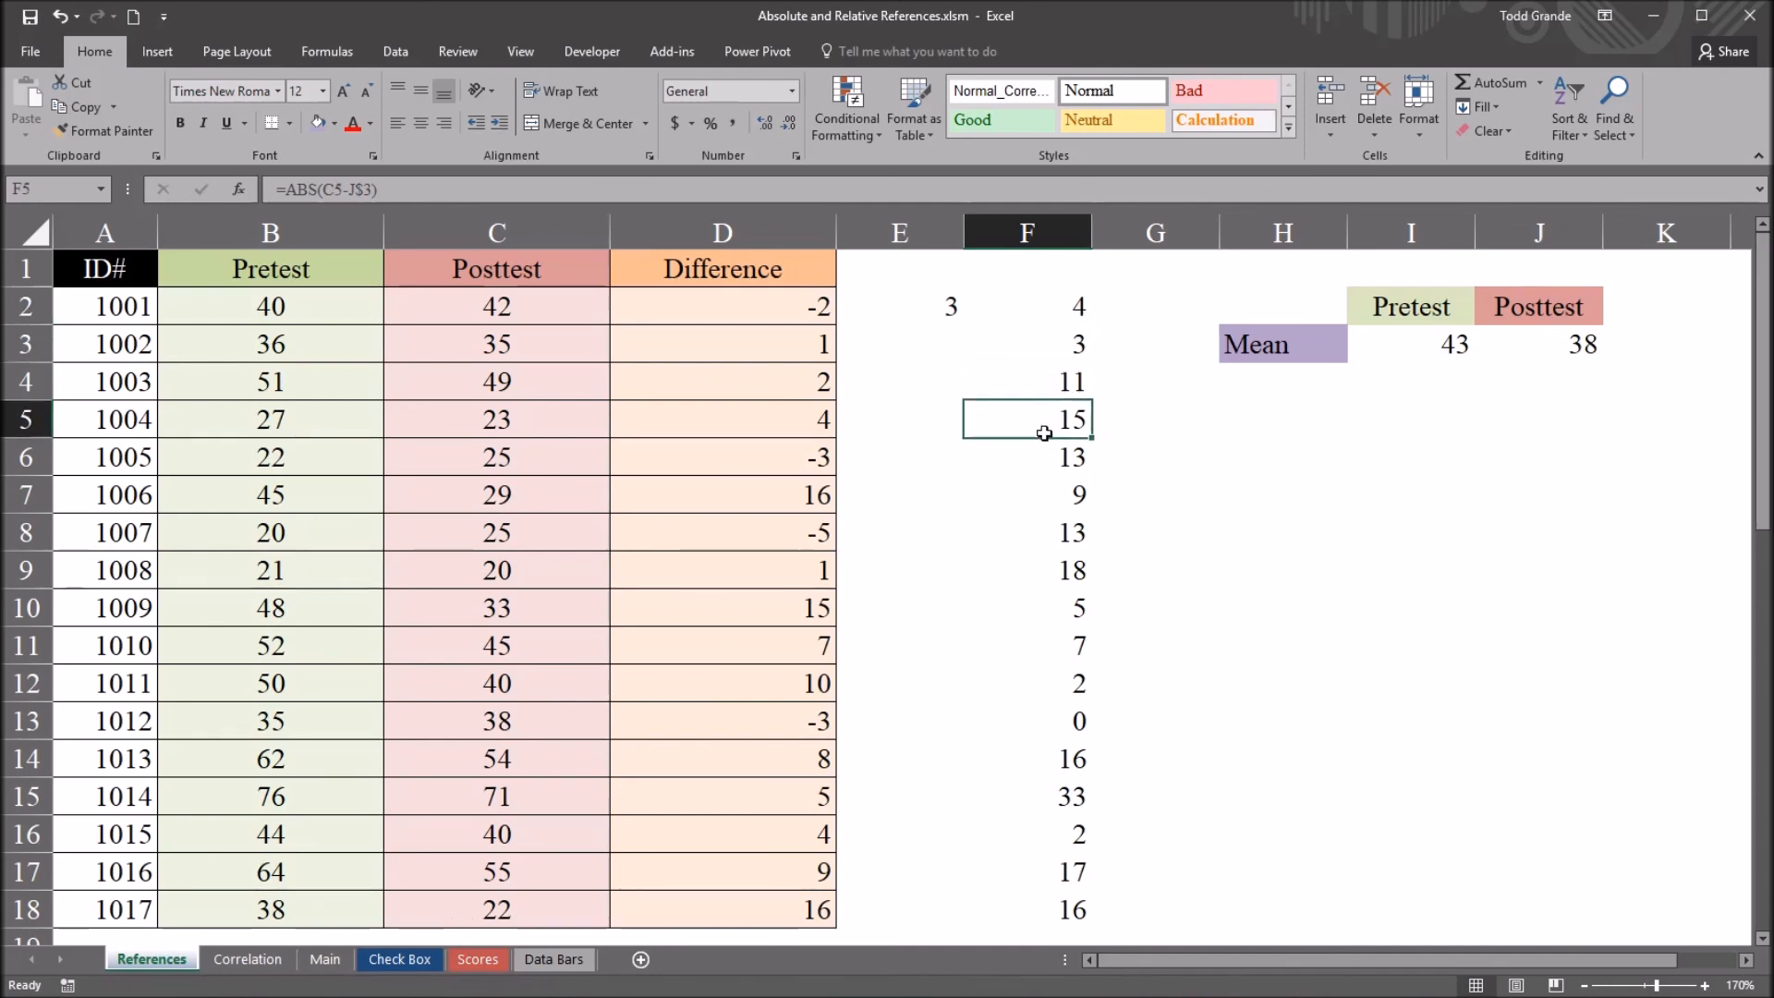
left_click(1025, 458)
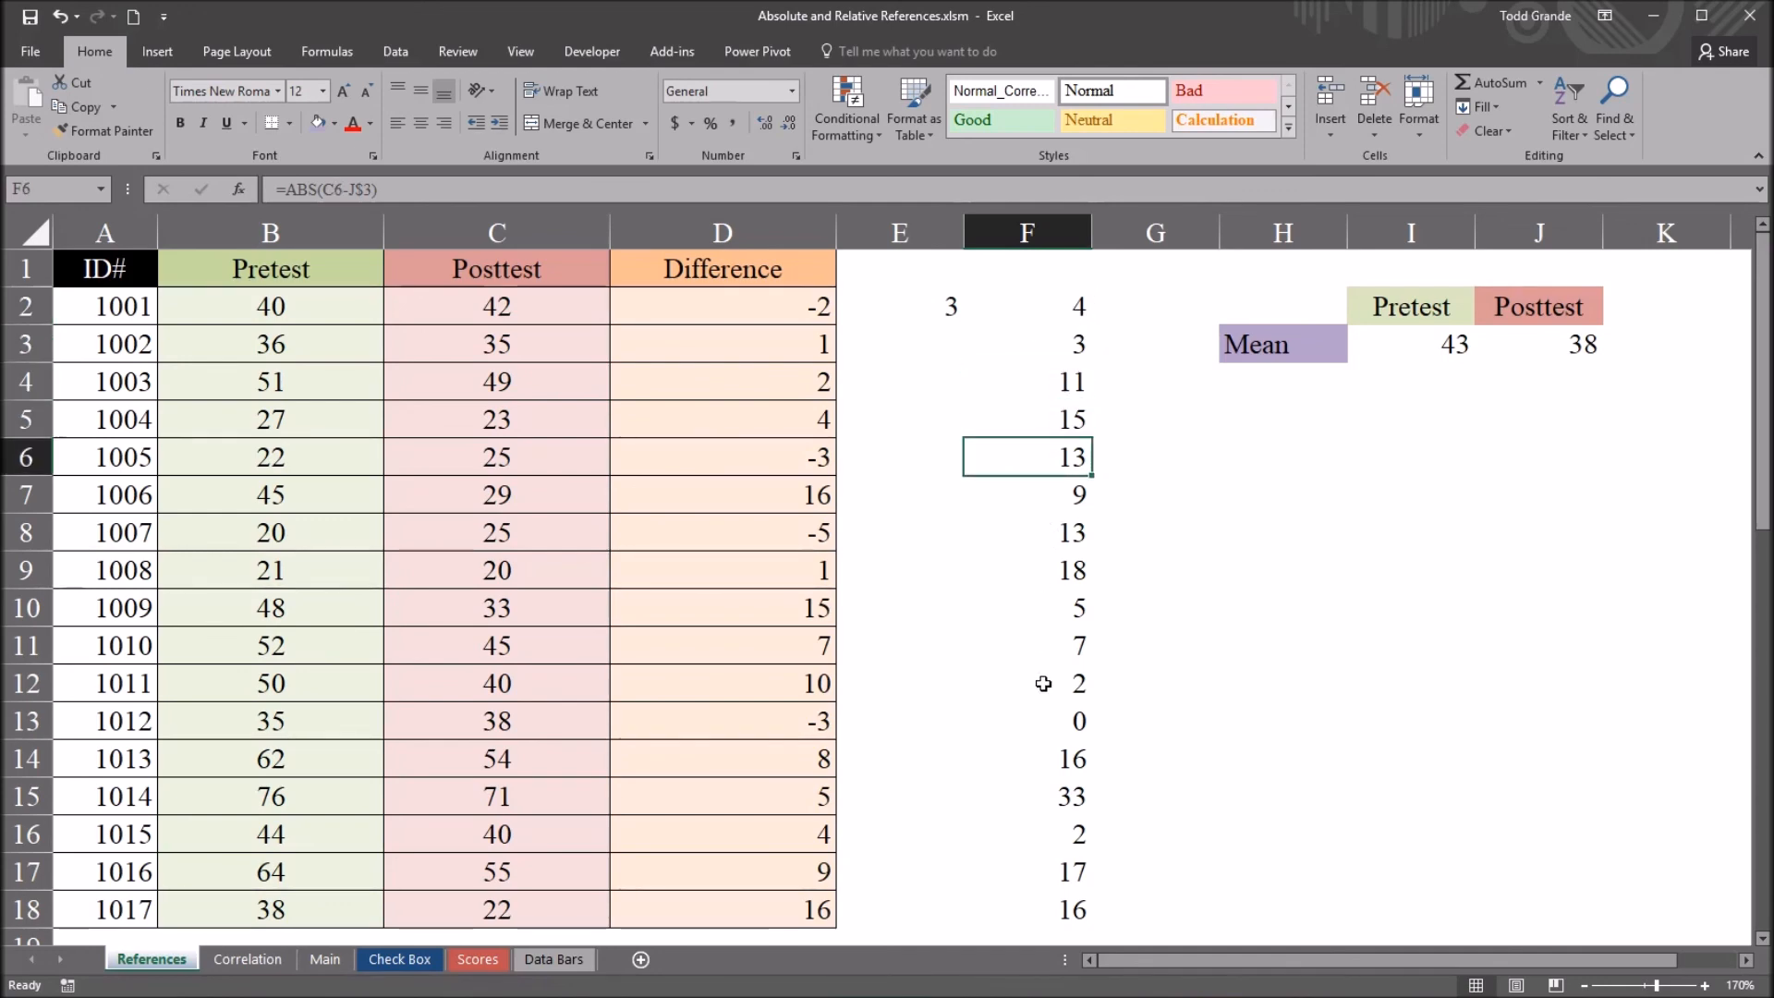
key("Up")
key("Up")
key("Up")
left_click(1019, 309)
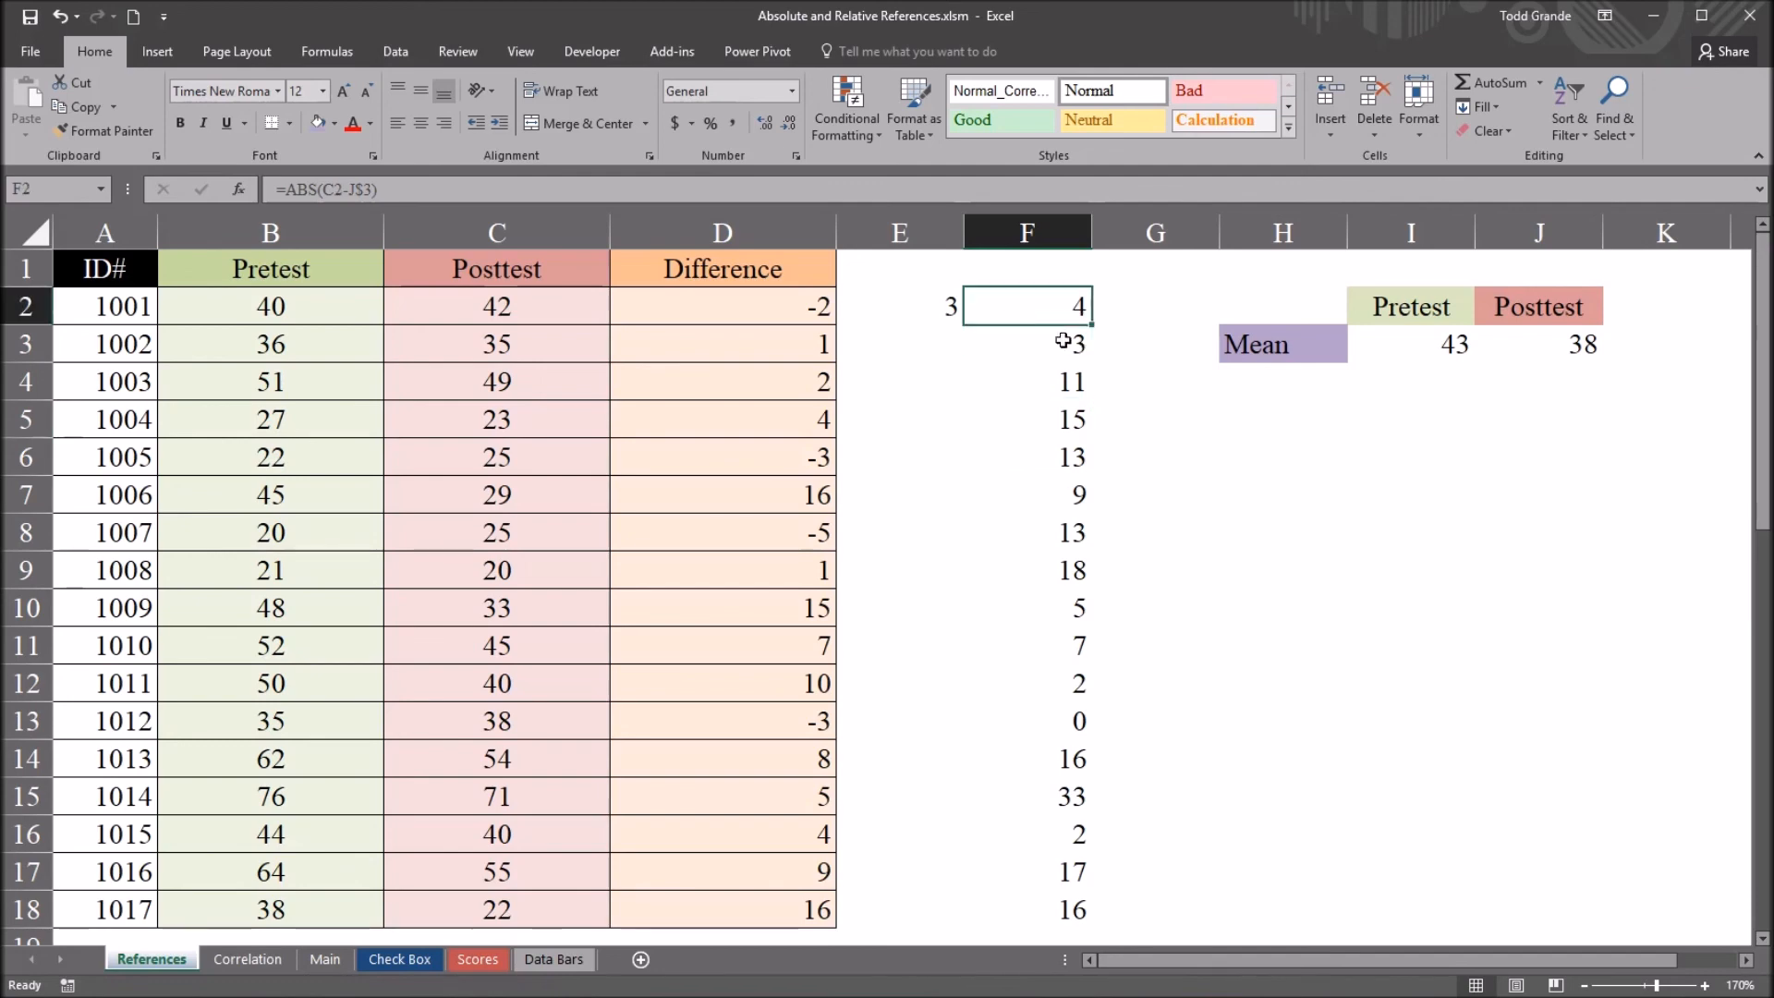